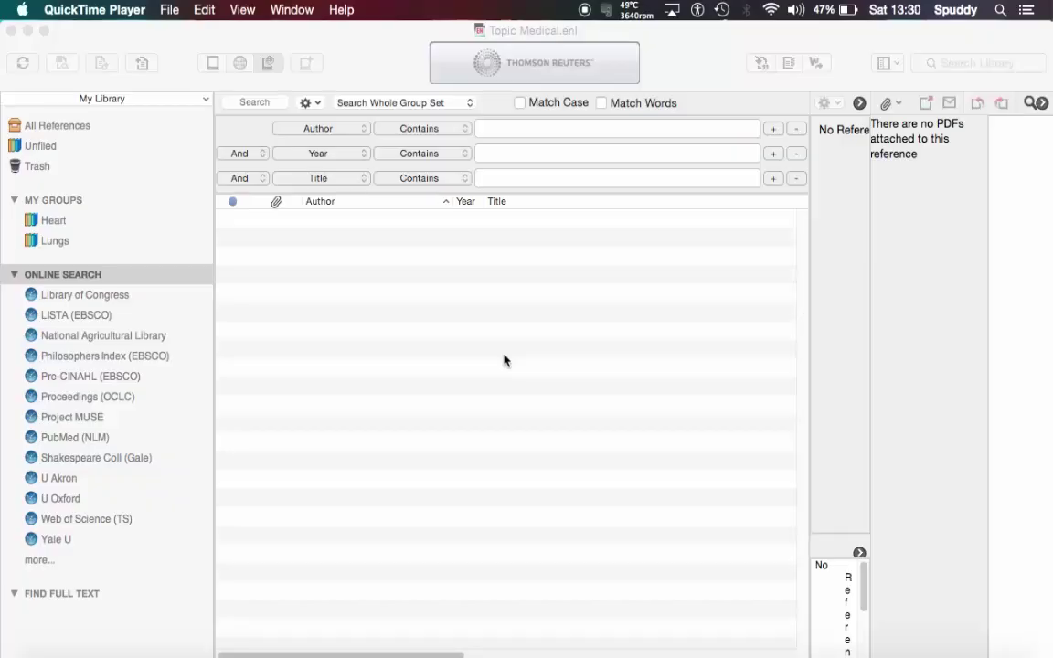
{"action": "left_click", "coordinate": [519, 55]}
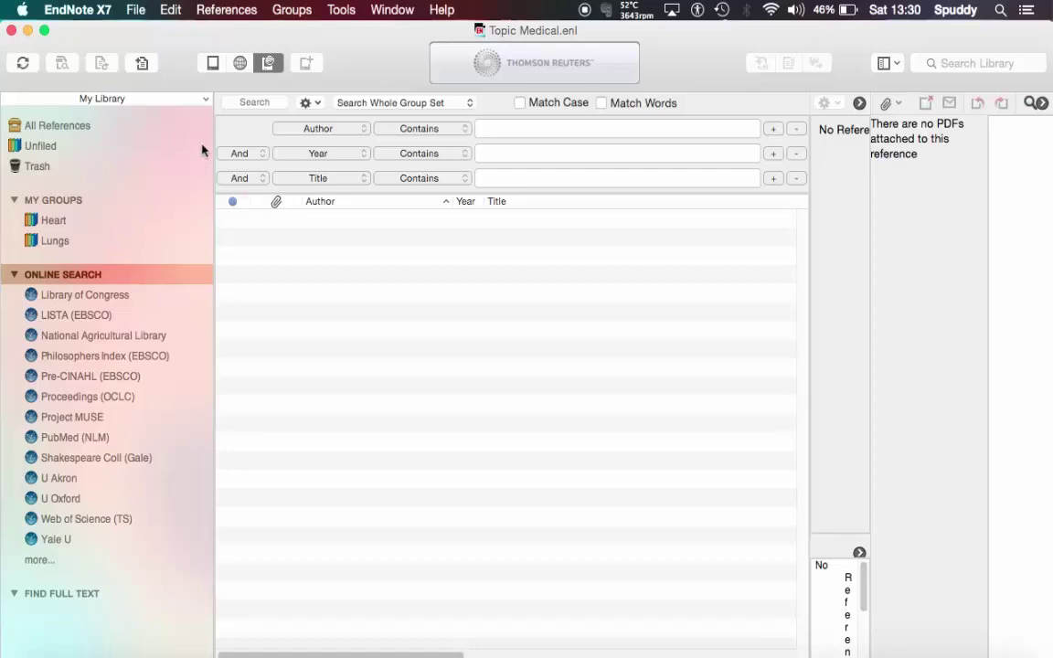
{"action": "left_click", "coordinate": [58, 199]}
{"action": "left_click", "coordinate": [289, 10]}
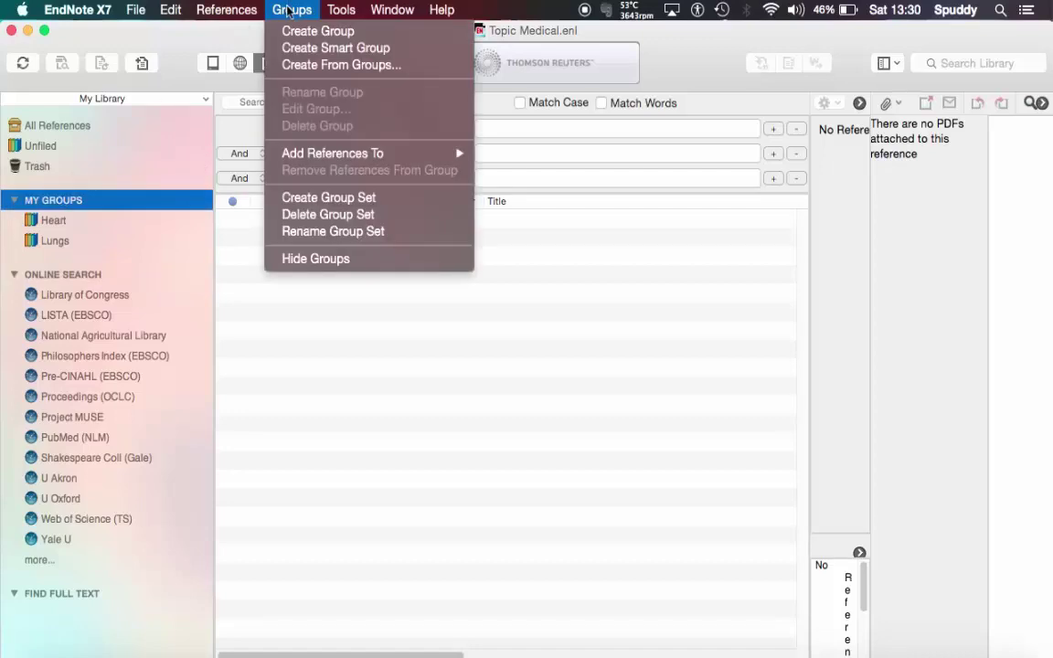
{"action": "left_click", "coordinate": [258, 277]}
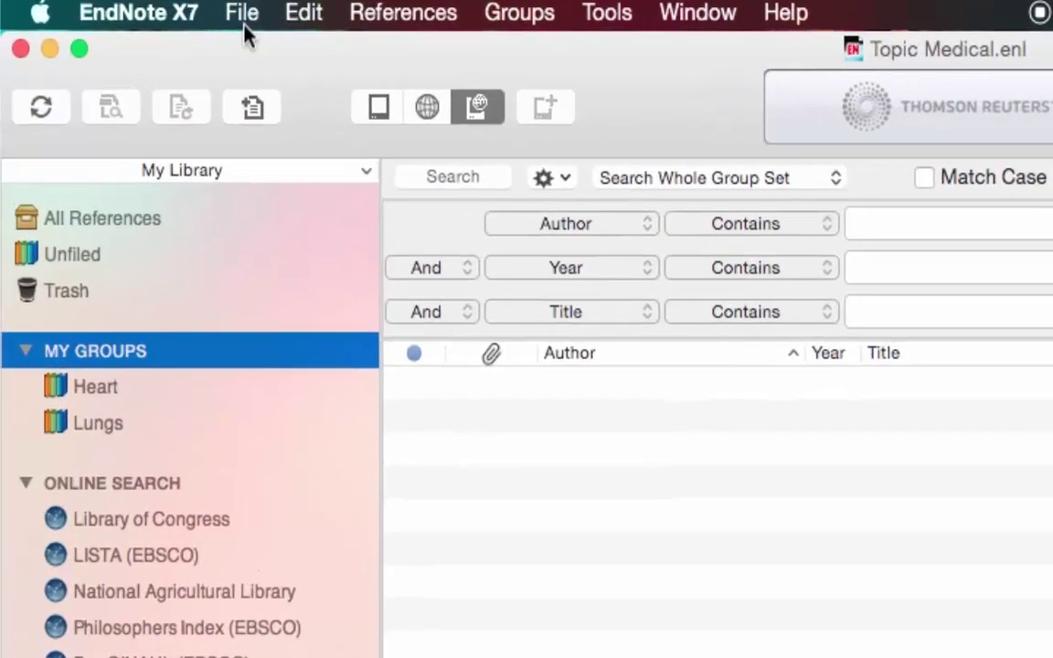
- Open the recently used reference library Buisness studies.enl
{"action": "left_click", "coordinate": [243, 25]}
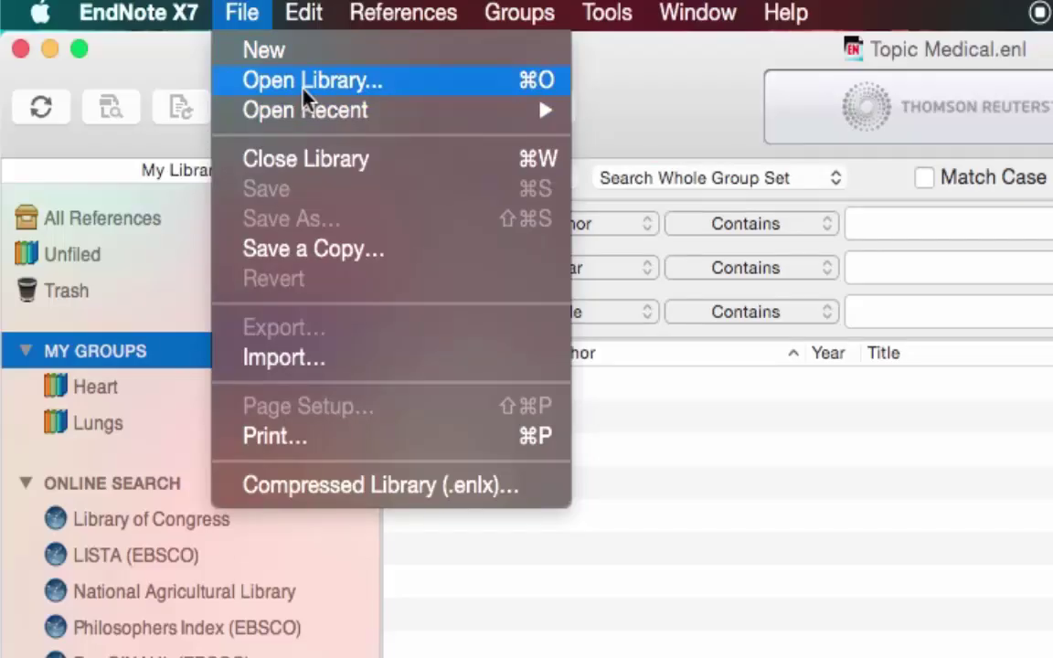
{"action": "mouse_move", "coordinate": [328, 114]}
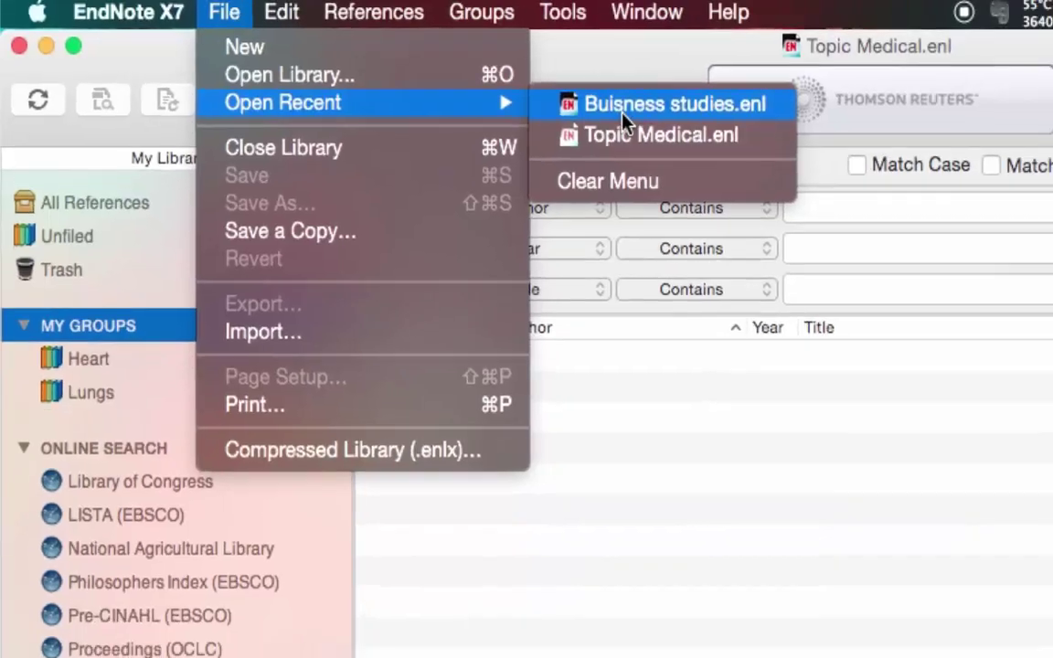
{"action": "left_click", "coordinate": [644, 115]}
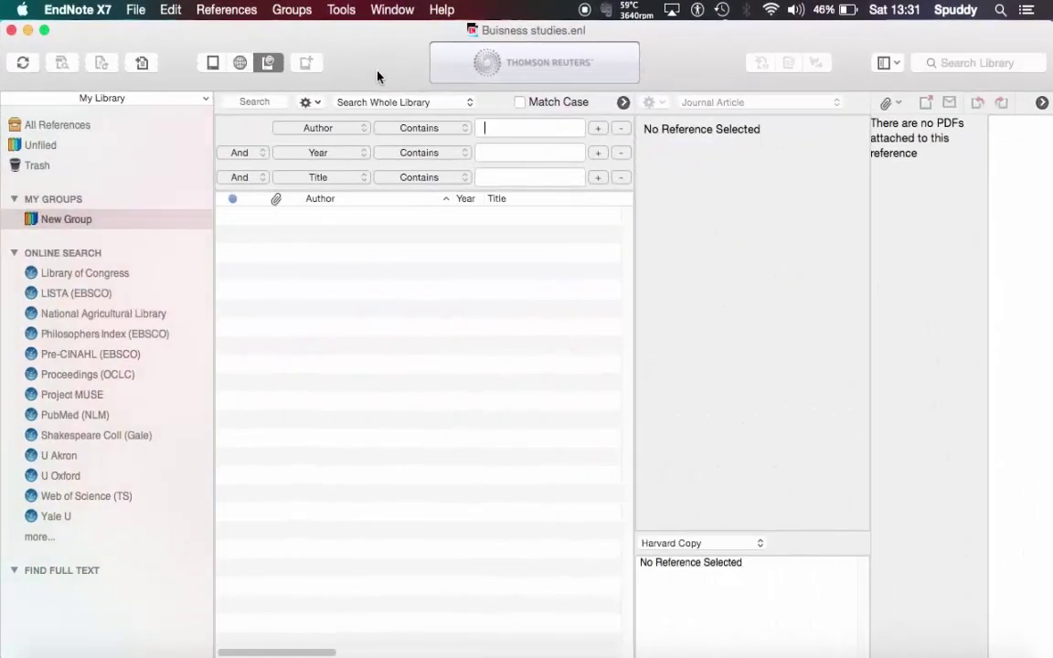
- Rename the group under My Groups as Law, and close the Buisness studies library
{"action": "right_click", "coordinate": [83, 222]}
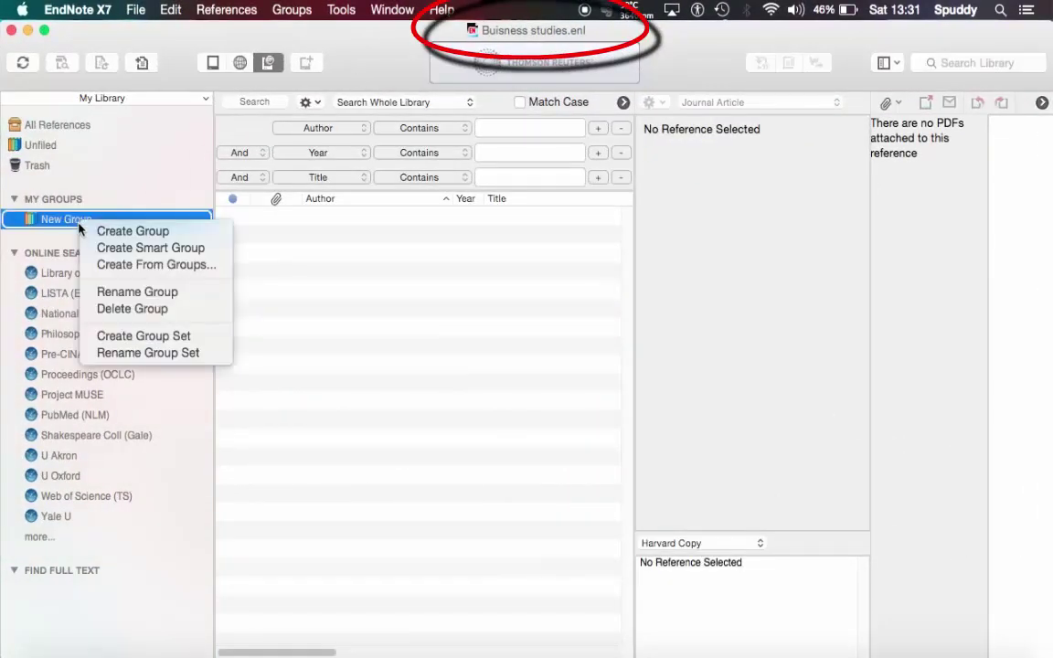
{"action": "left_click", "coordinate": [124, 291]}
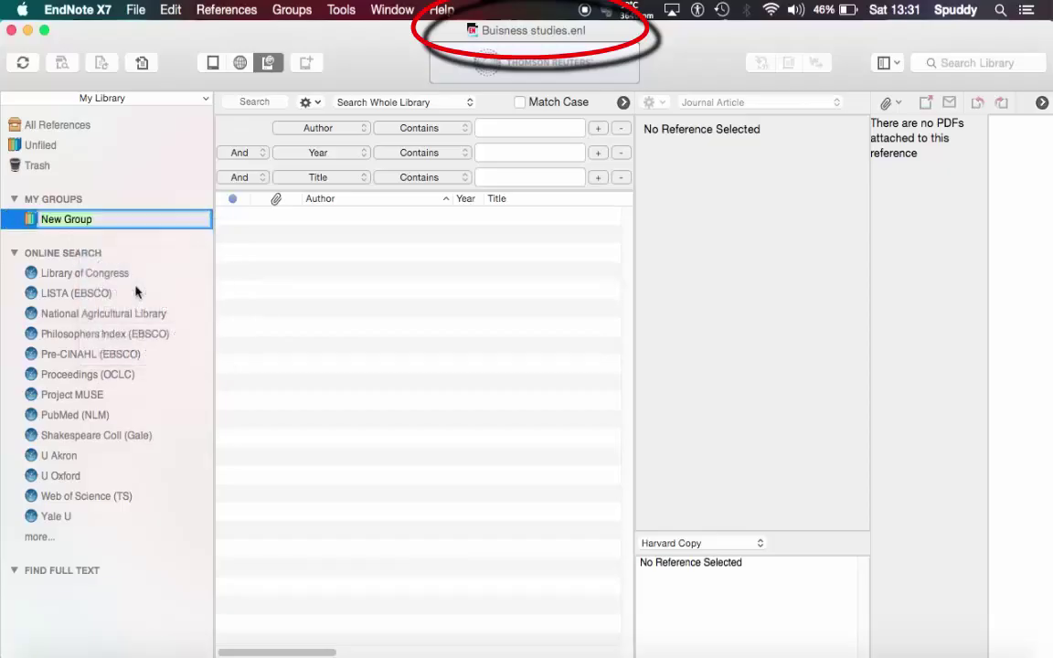
{"action": "type", "text": "Law"}
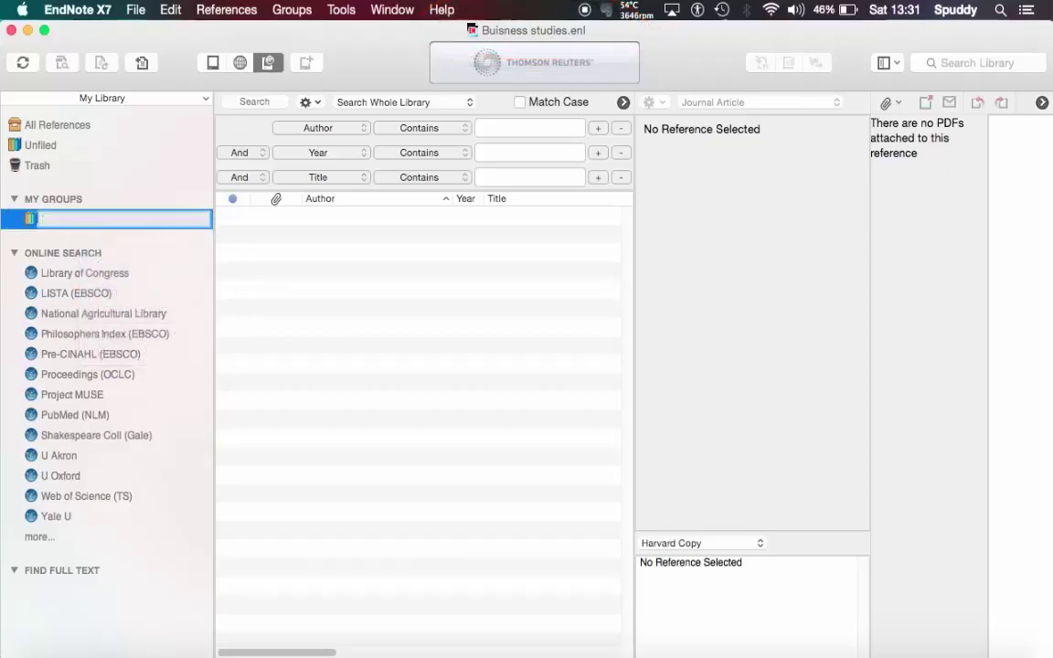
{"action": "key", "text": "Return"}
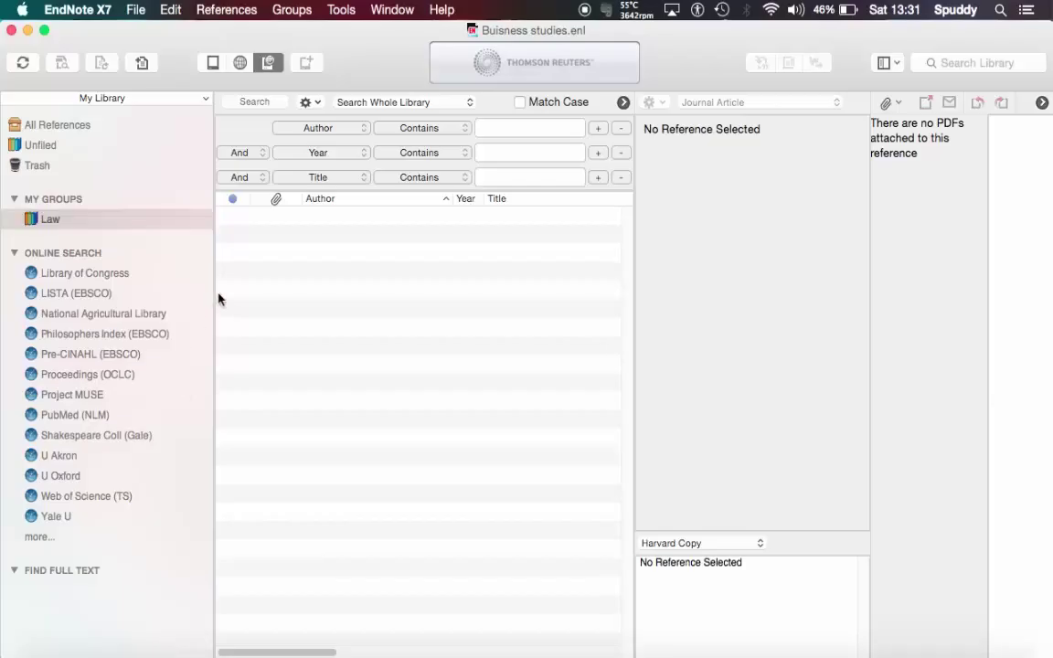
{"action": "left_click", "coordinate": [137, 11]}
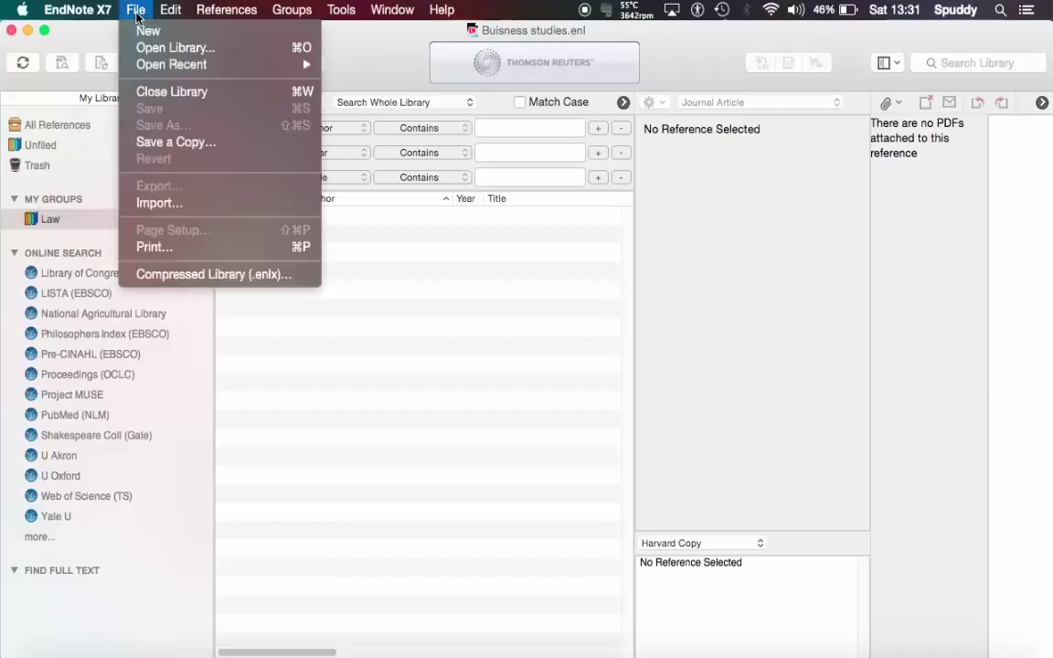
{"action": "left_click", "coordinate": [173, 92]}
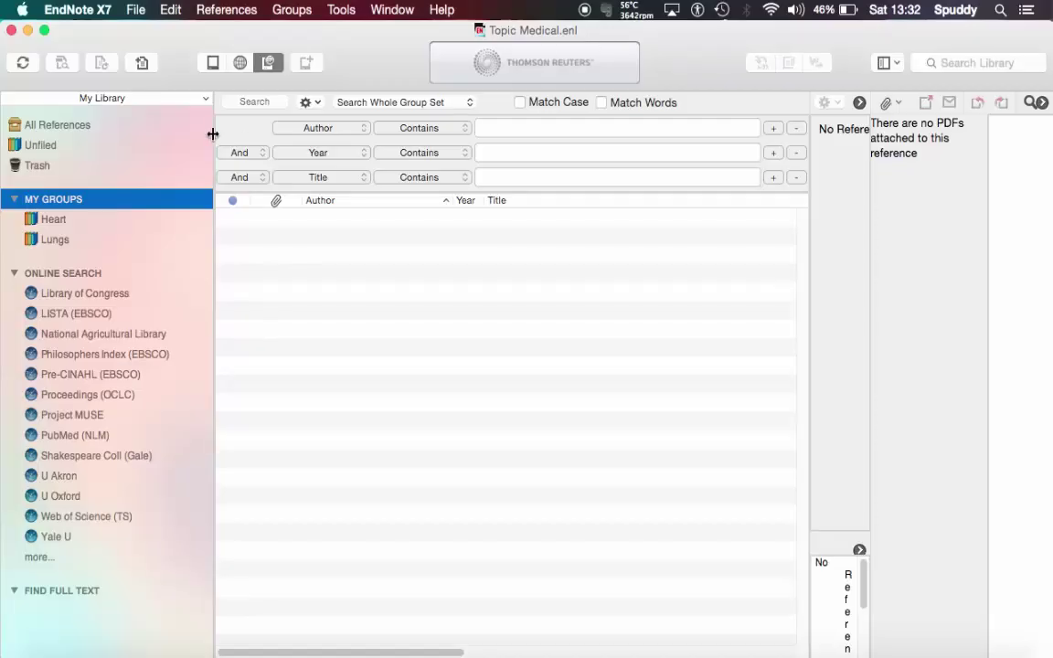
- Create a new reference library named Media in the Documents folder and enlarge its window to full size
{"action": "left_click", "coordinate": [135, 11]}
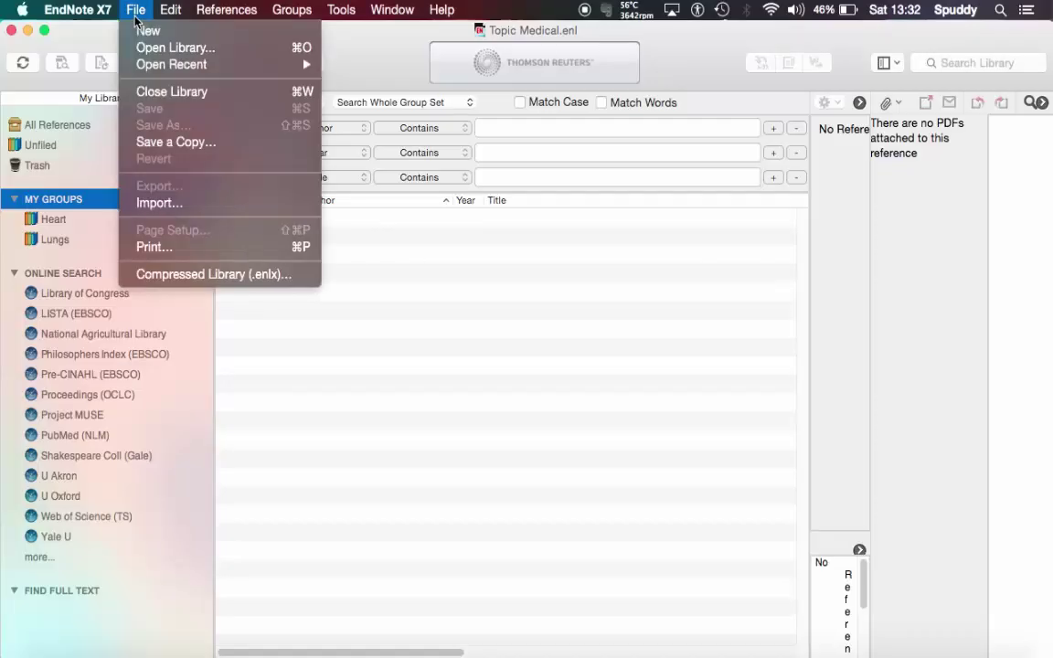
{"action": "left_click", "coordinate": [138, 31]}
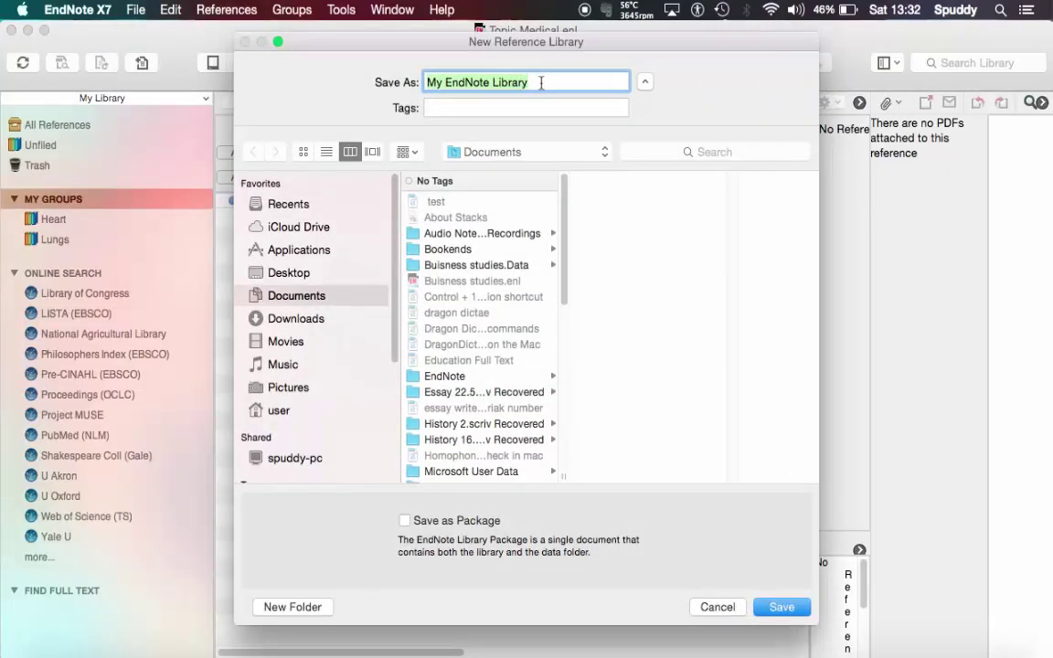
{"action": "key", "text": "BackSpace"}
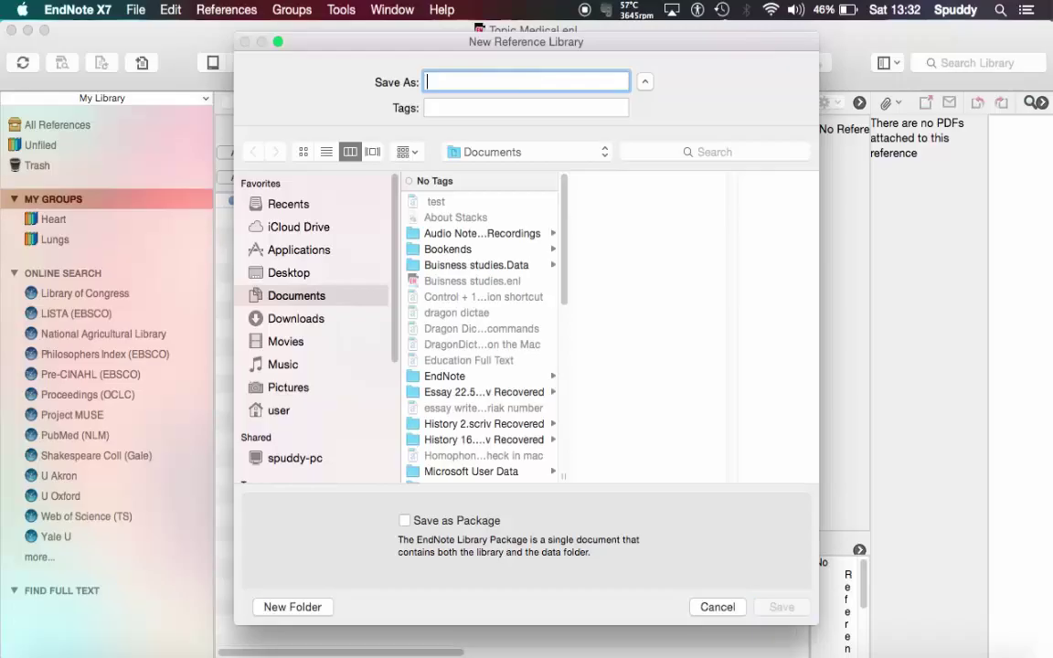
{"action": "type", "text": "Media"}
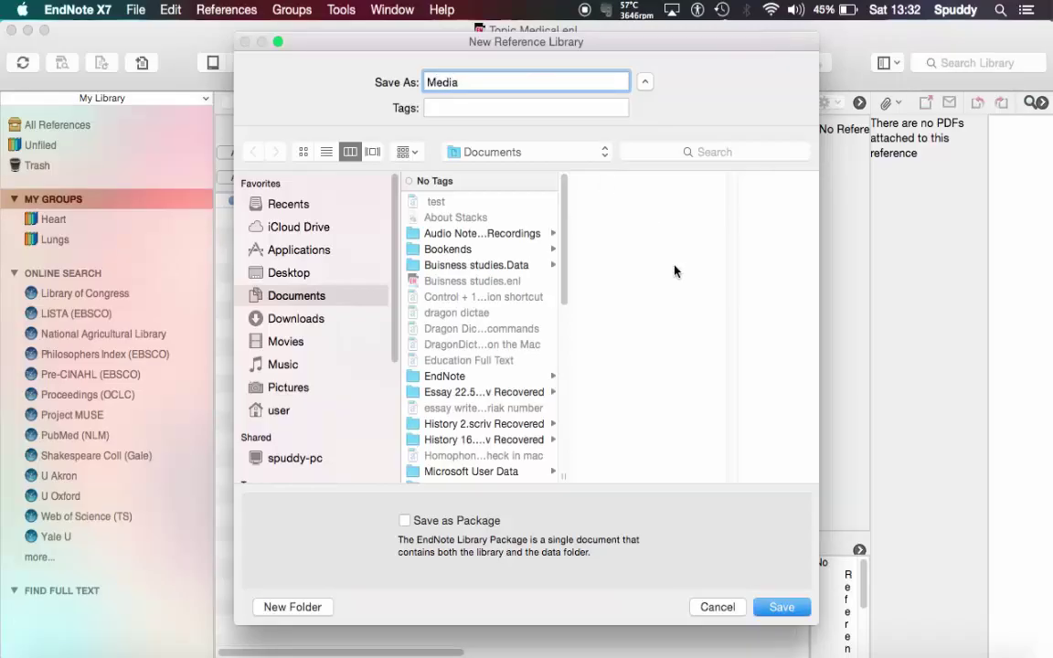
{"action": "left_click", "coordinate": [479, 236]}
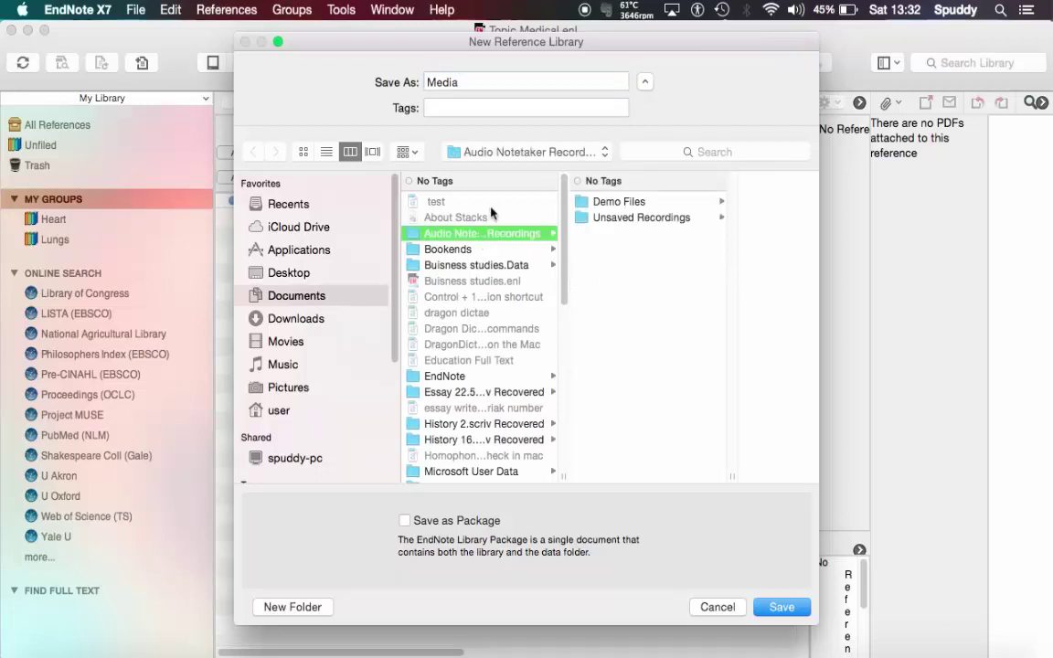
{"action": "left_click", "coordinate": [299, 299]}
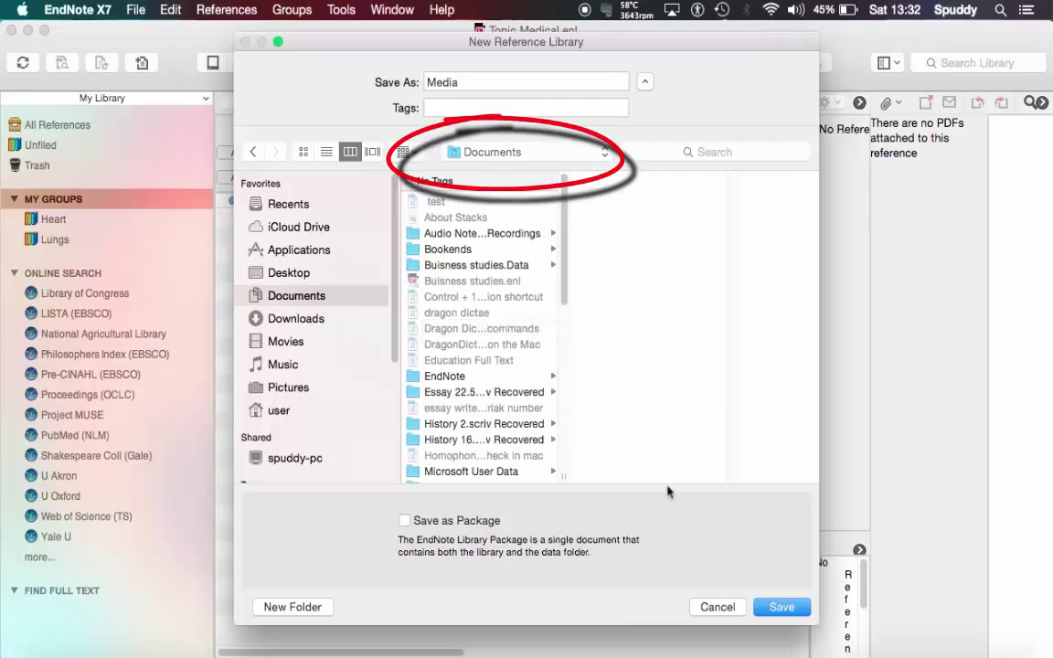
{"action": "left_click", "coordinate": [782, 607]}
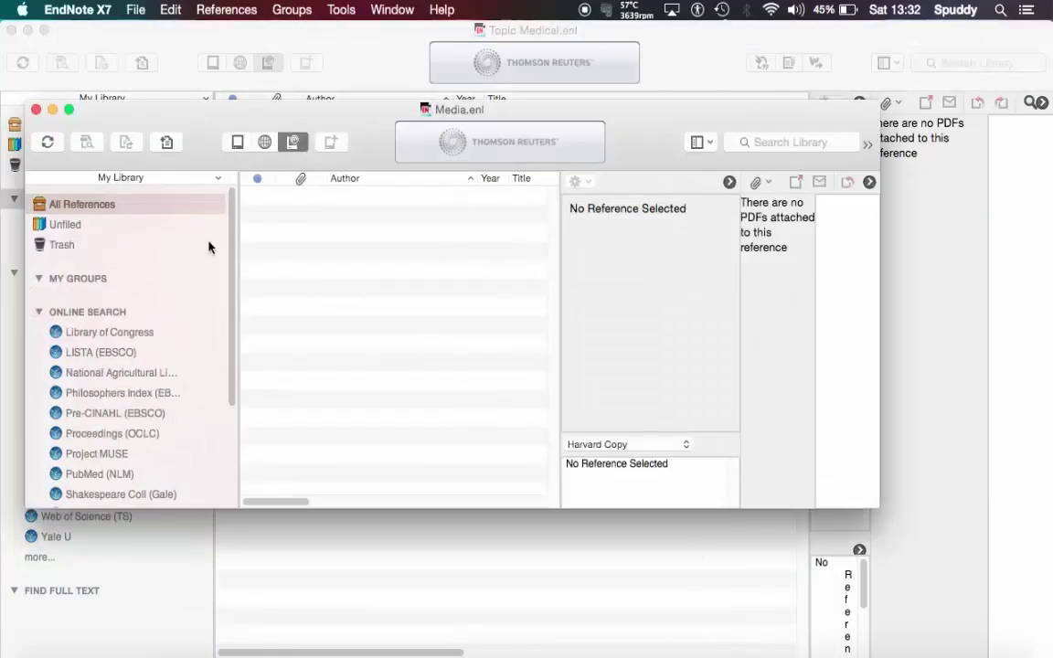
{"action": "left_click", "coordinate": [68, 110]}
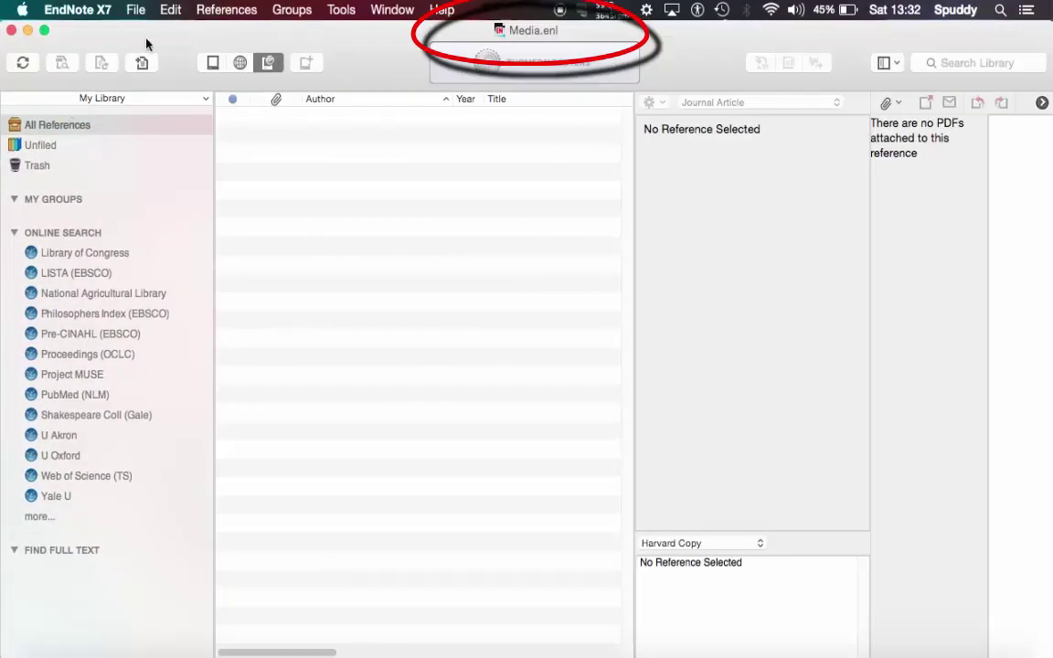
- Open the existing reference library Topic Medical.enl from the Documents folder
{"action": "left_click", "coordinate": [135, 11]}
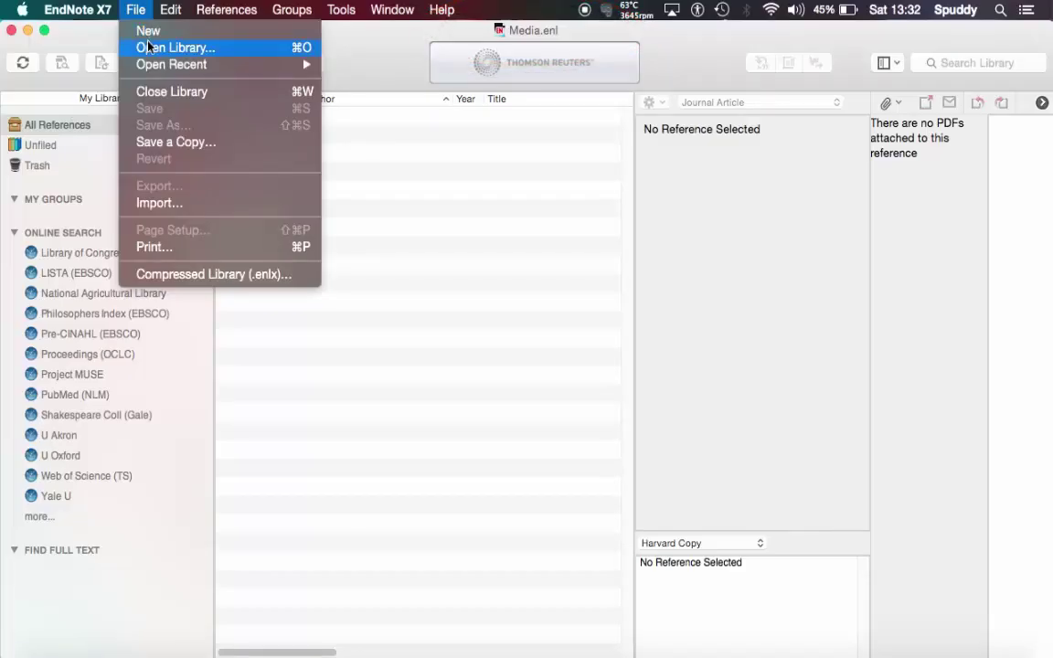
{"action": "left_click", "coordinate": [148, 47]}
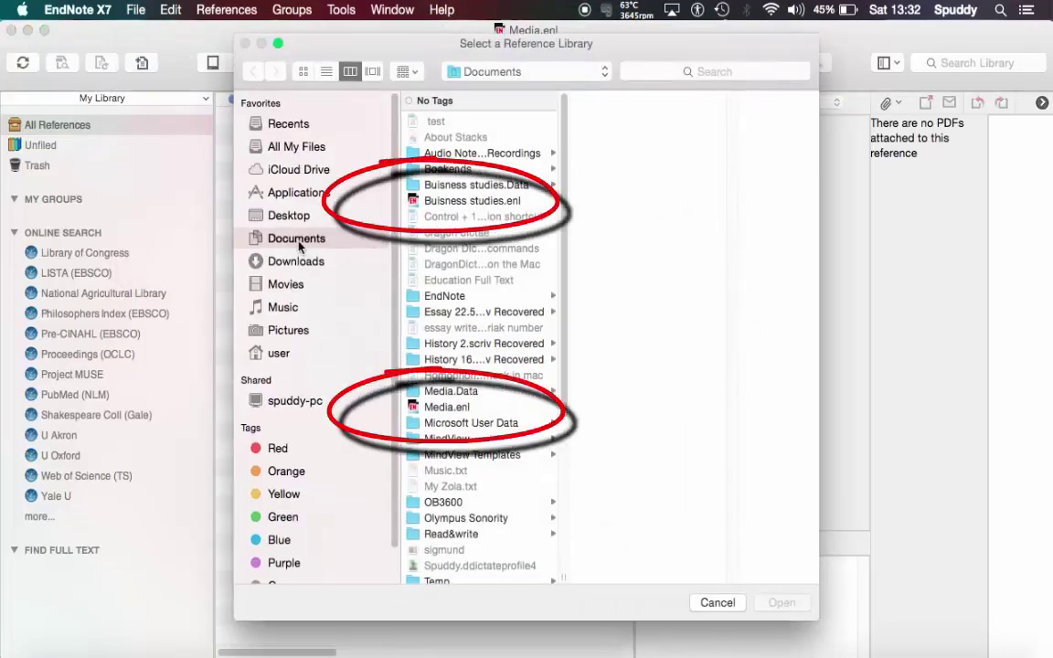
{"action": "left_click", "coordinate": [466, 202]}
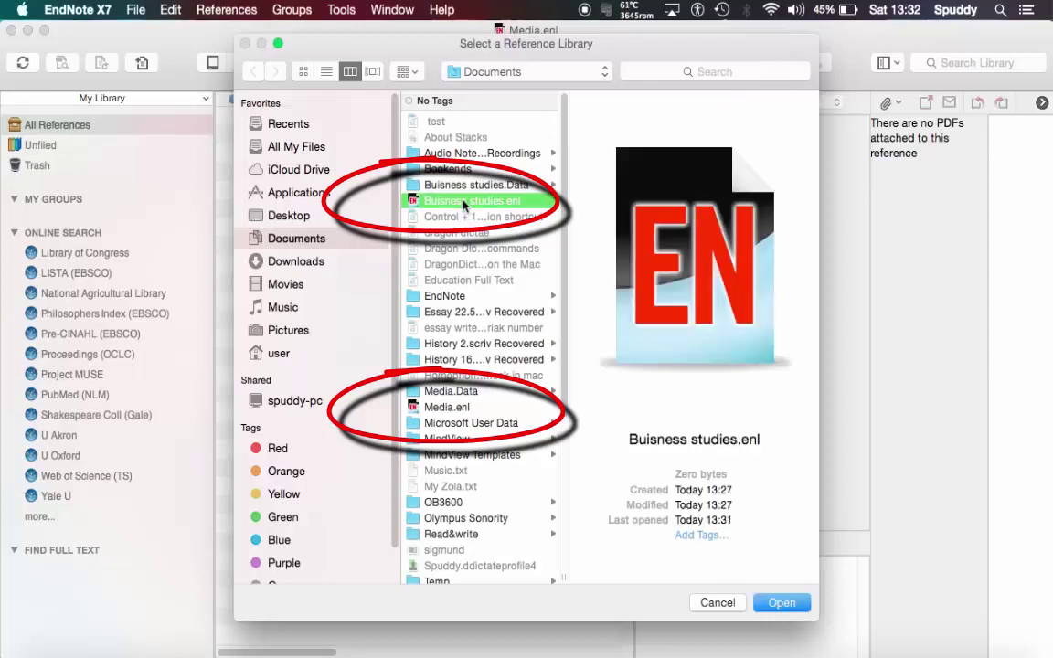
{"action": "left_click", "coordinate": [455, 408]}
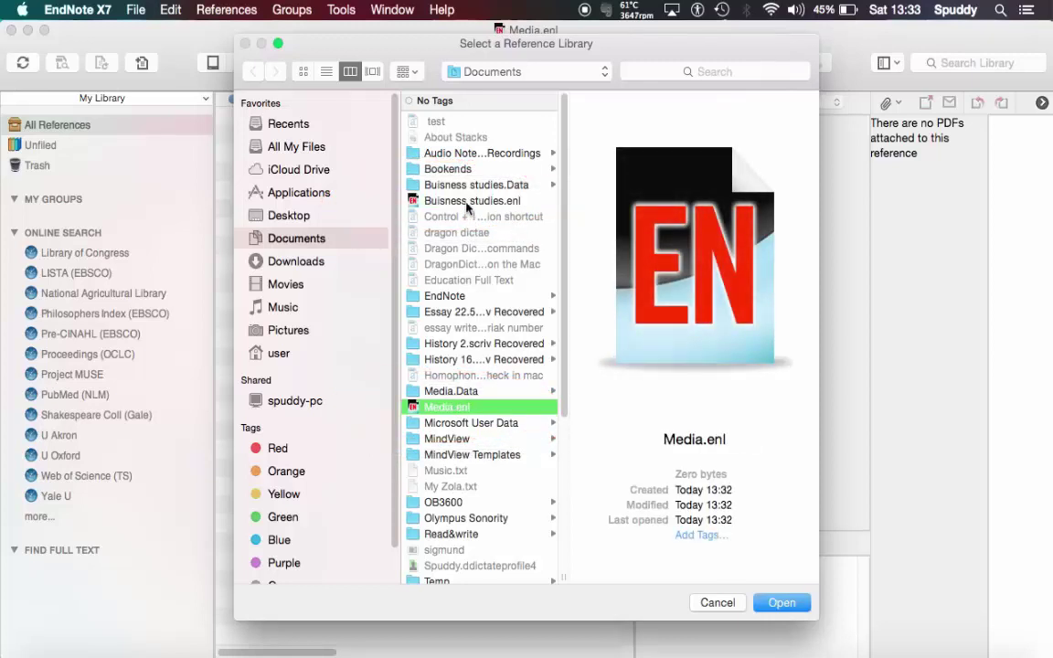
{"action": "left_click", "coordinate": [422, 202]}
{"action": "scroll", "coordinate": [482, 335], "scroll_direction": "down", "scroll_amount": 10}
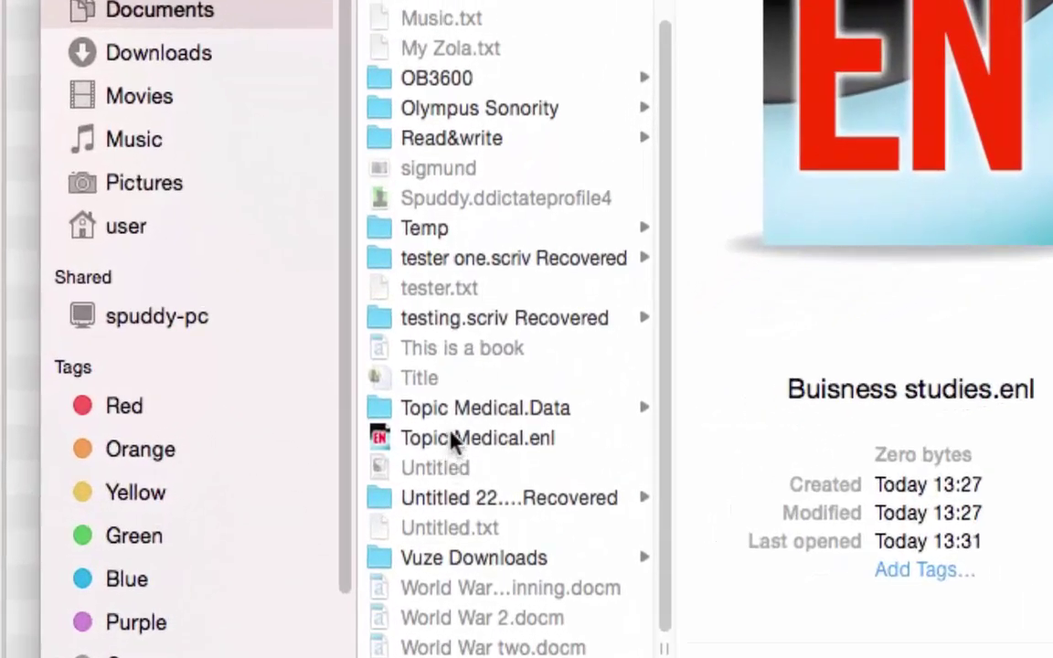
{"action": "left_click", "coordinate": [452, 439]}
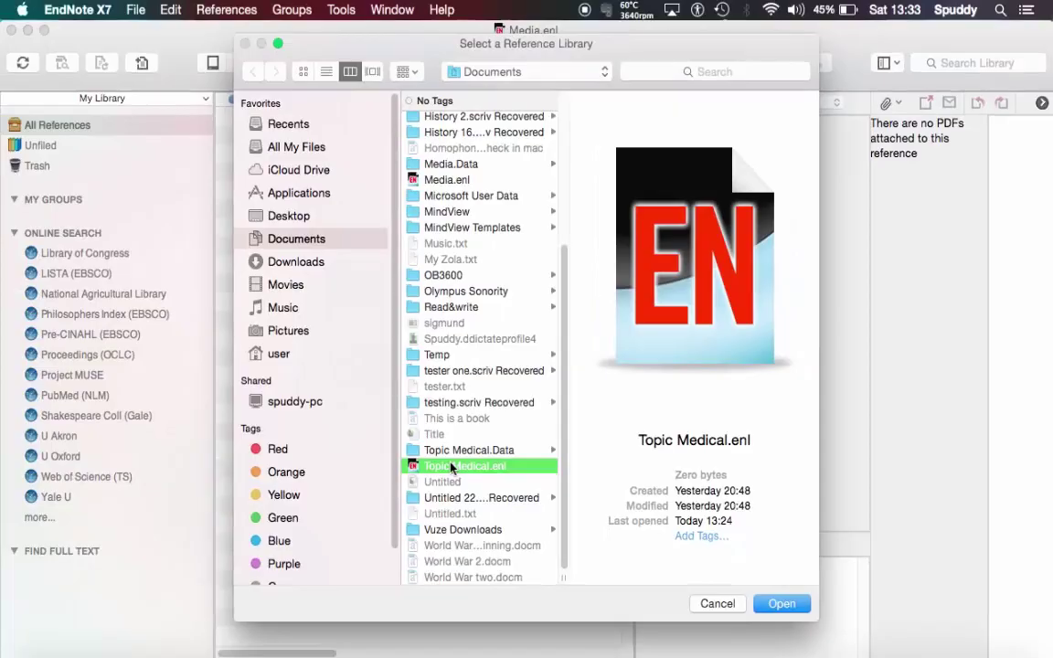
{"action": "double_click", "coordinate": [450, 467]}
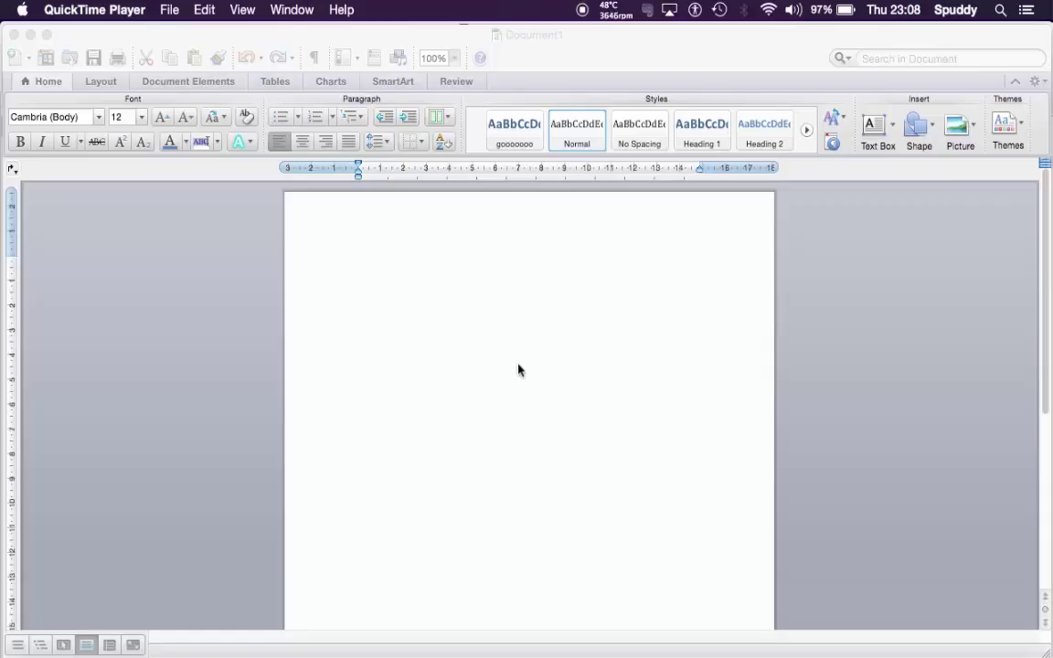
- Switch to Word and look through the EndNote X7 commands available for the blank document
{"action": "left_click", "coordinate": [513, 59]}
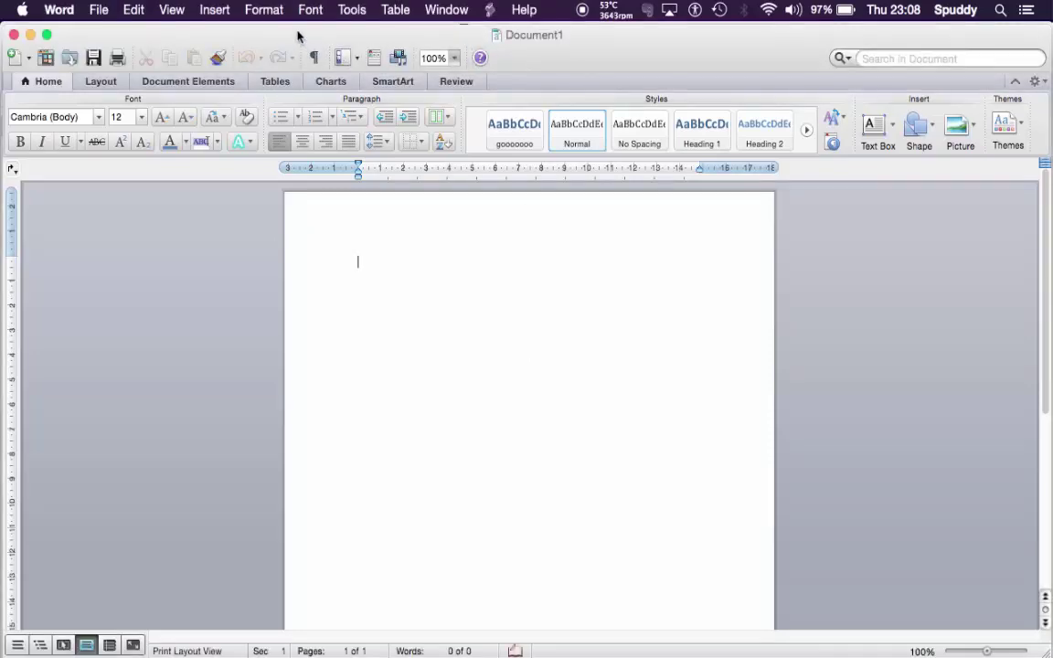
{"action": "left_click", "coordinate": [353, 10]}
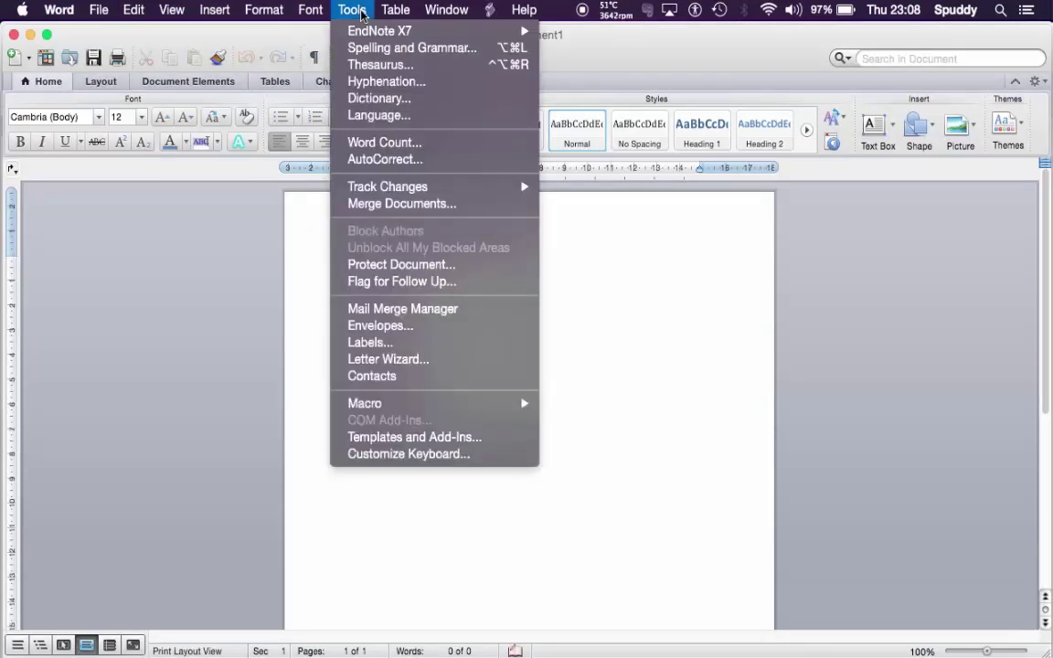
{"action": "mouse_move", "coordinate": [371, 31]}
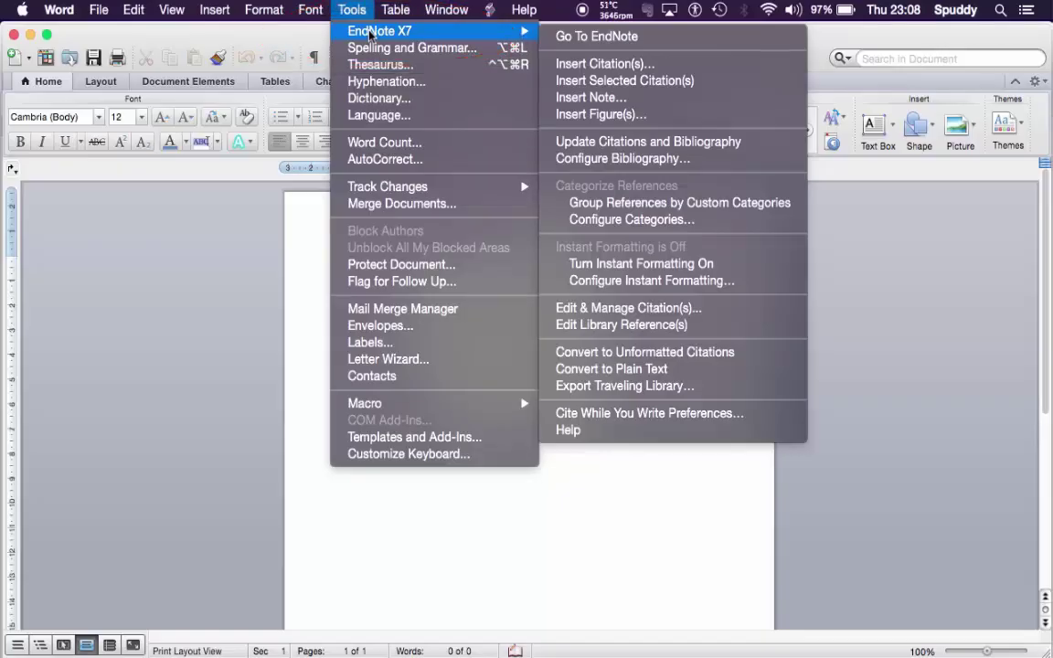
{"action": "left_click", "coordinate": [579, 492]}
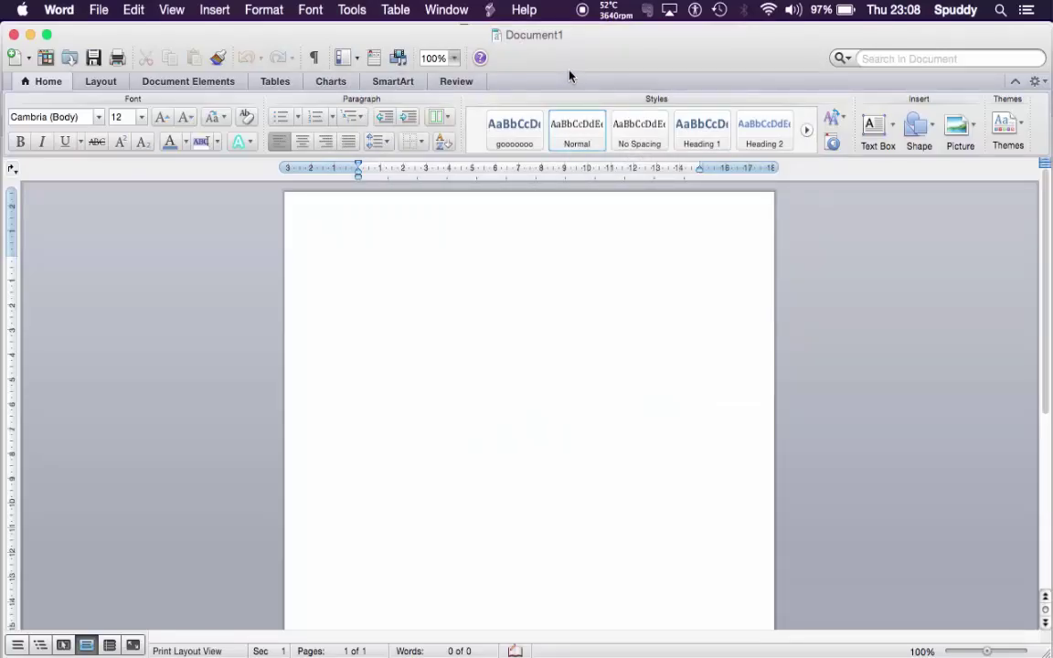
- Show the EndNote X7 toolbar and place it between the ribbon and the page
{"action": "right_click", "coordinate": [569, 75]}
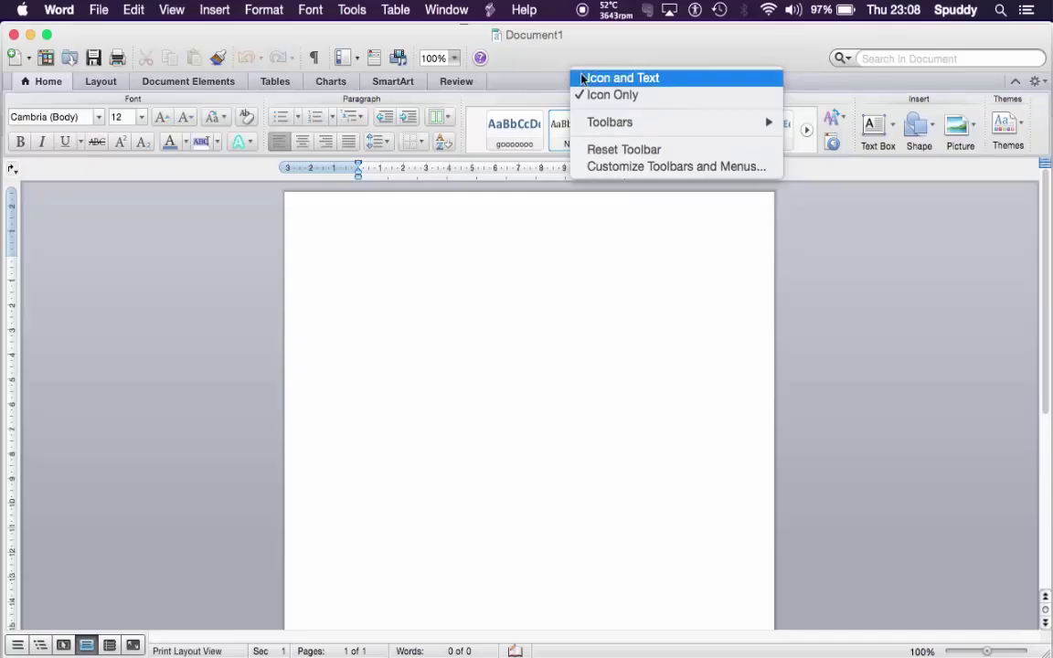
{"action": "mouse_move", "coordinate": [629, 126]}
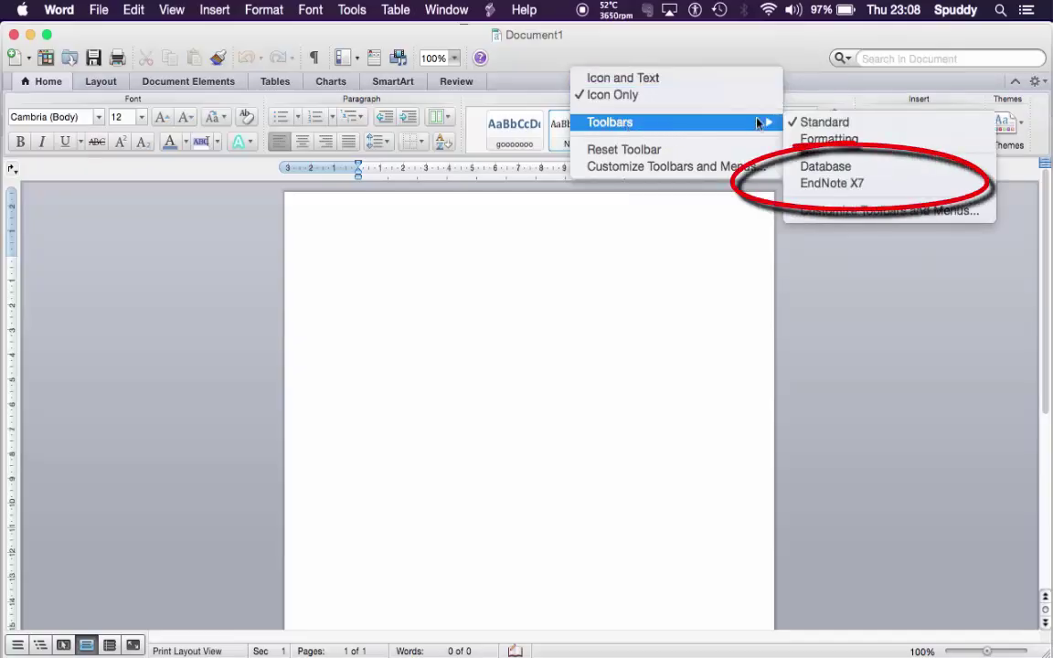
{"action": "left_click", "coordinate": [820, 185]}
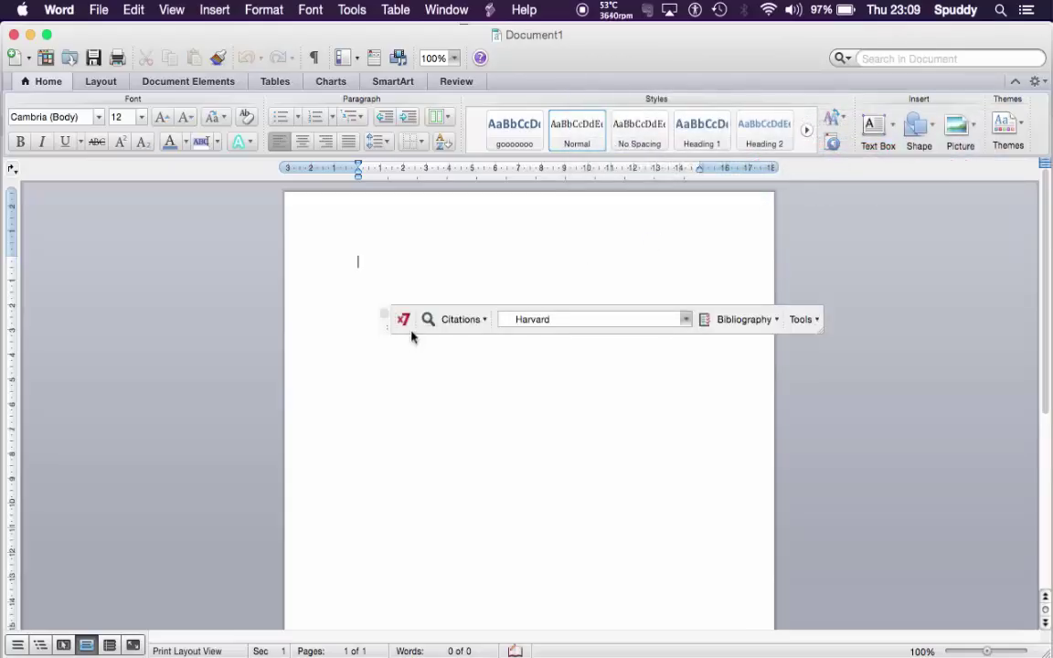
{"action": "left_click_drag", "start_coordinate": [411, 338], "coordinate": [345, 193]}
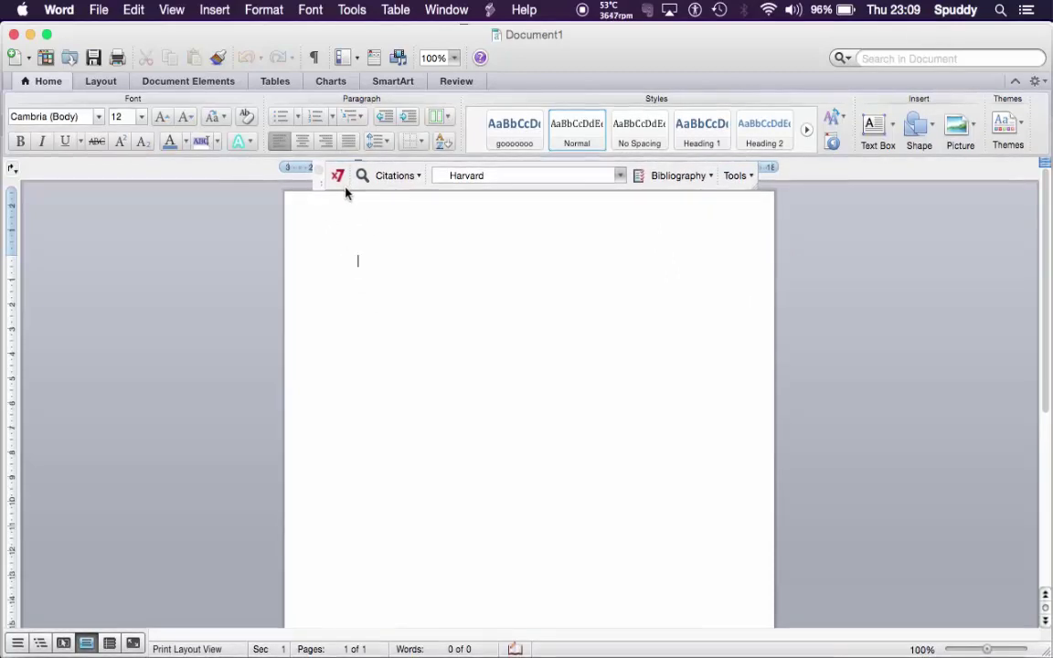
- Check the citation styles offered by the EndNote toolbar in Word, and go to the EndNote X7 library
{"action": "left_click", "coordinate": [620, 176]}
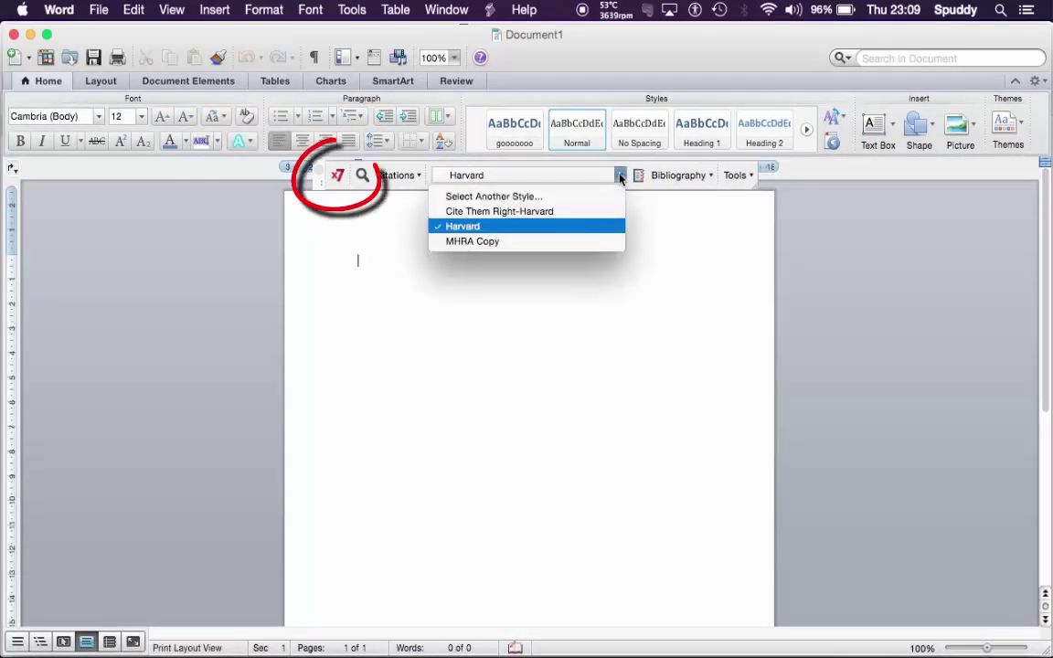
{"action": "left_click", "coordinate": [568, 297]}
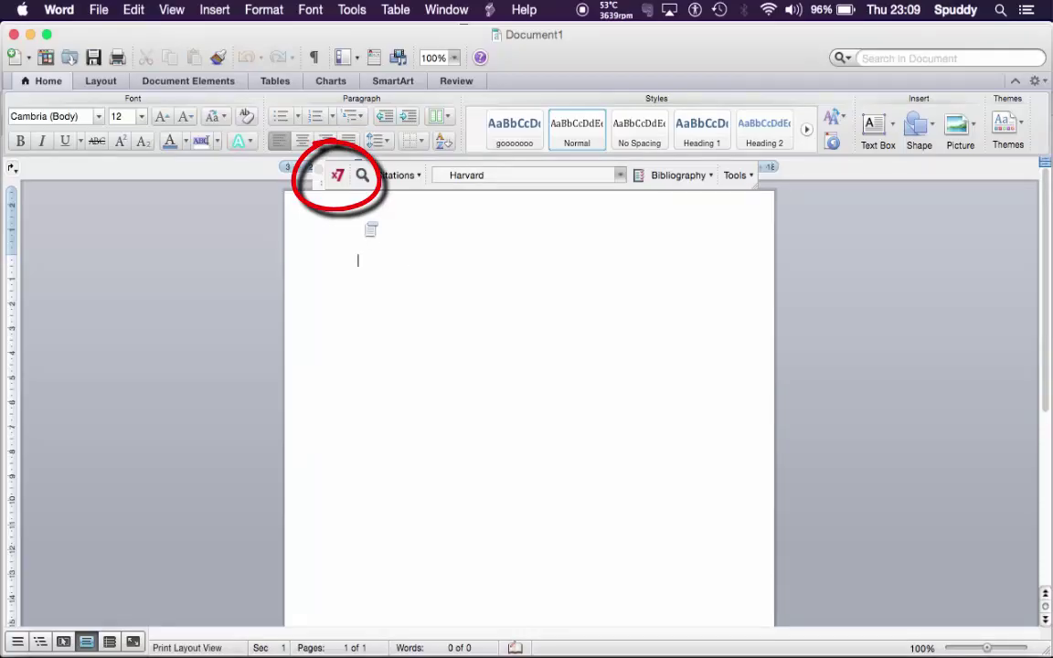
{"action": "left_click", "coordinate": [337, 177]}
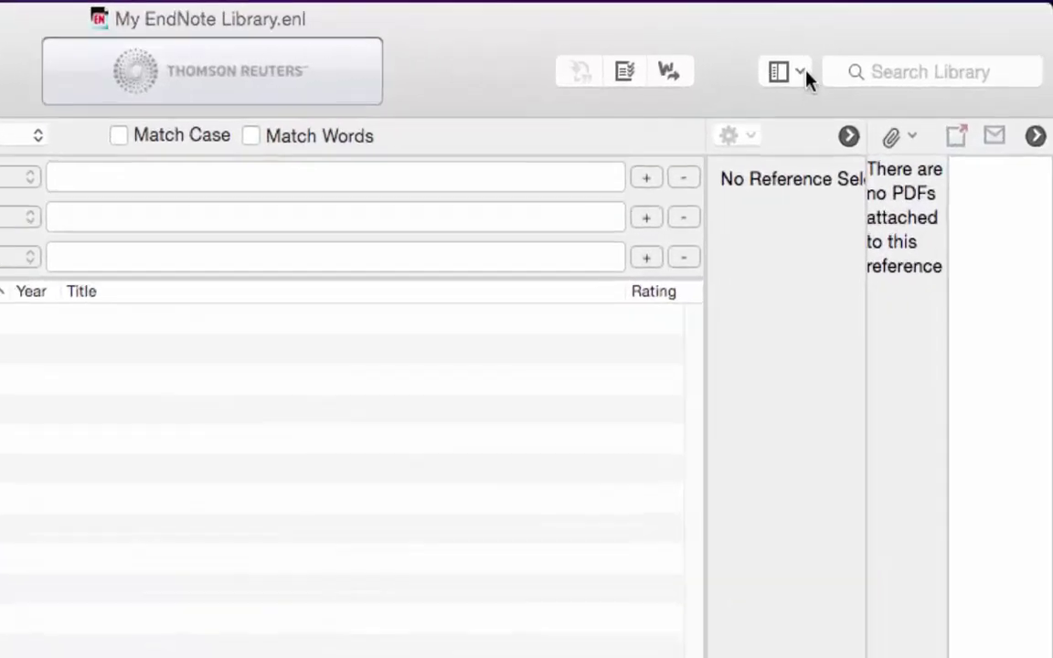
- Try the Right – PDF and Bottom – Split layouts, and set the library layout to Right – Preview
{"action": "left_click", "coordinate": [804, 76]}
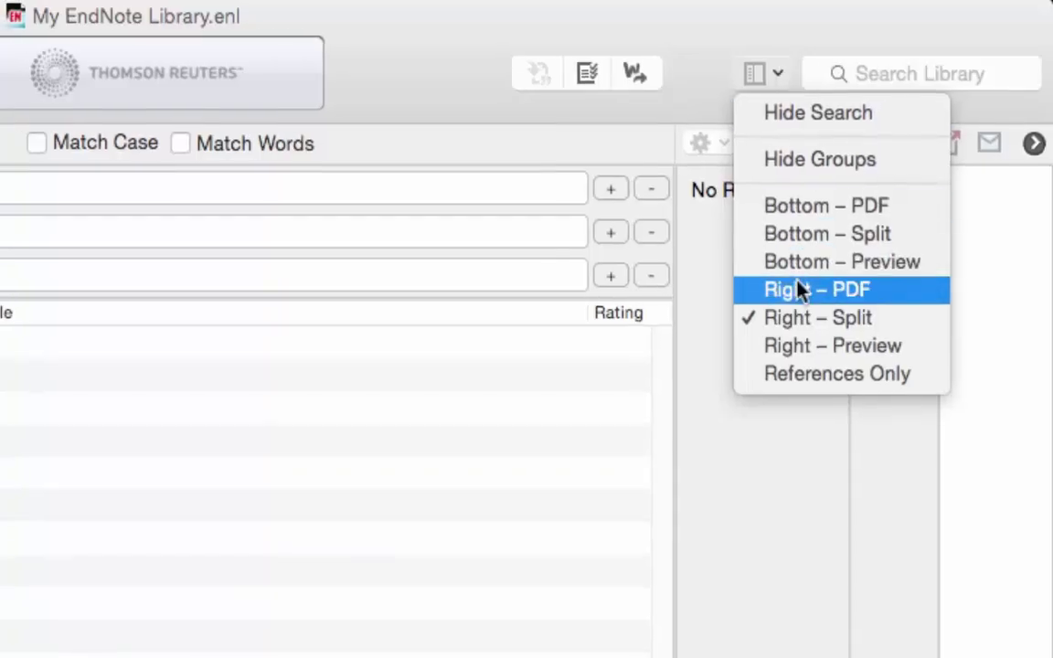
{"action": "left_click", "coordinate": [797, 289]}
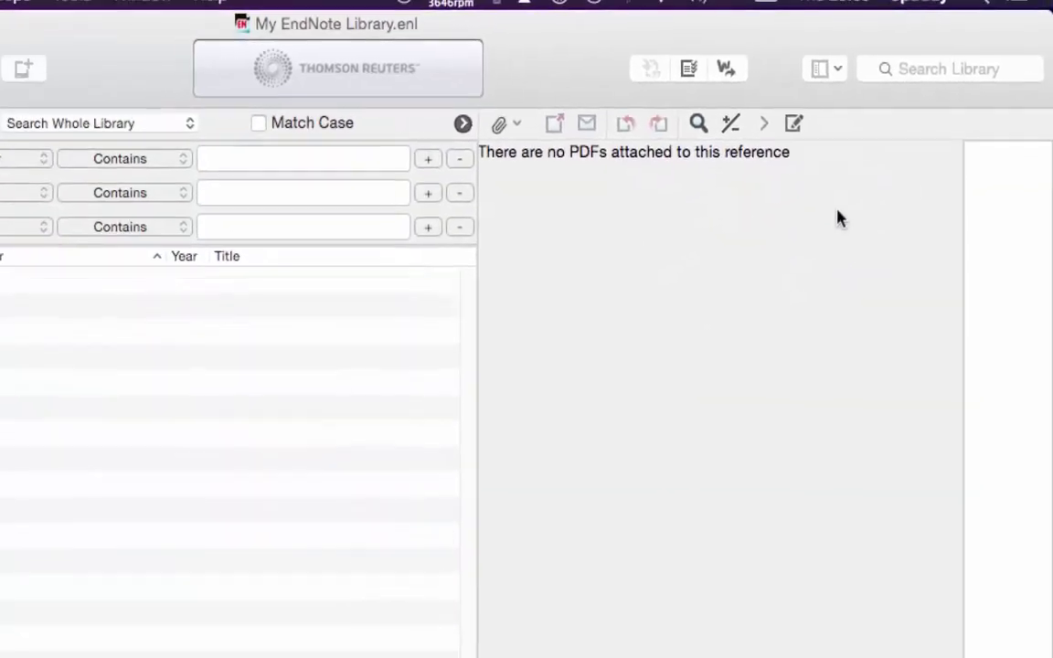
{"action": "left_click", "coordinate": [865, 68]}
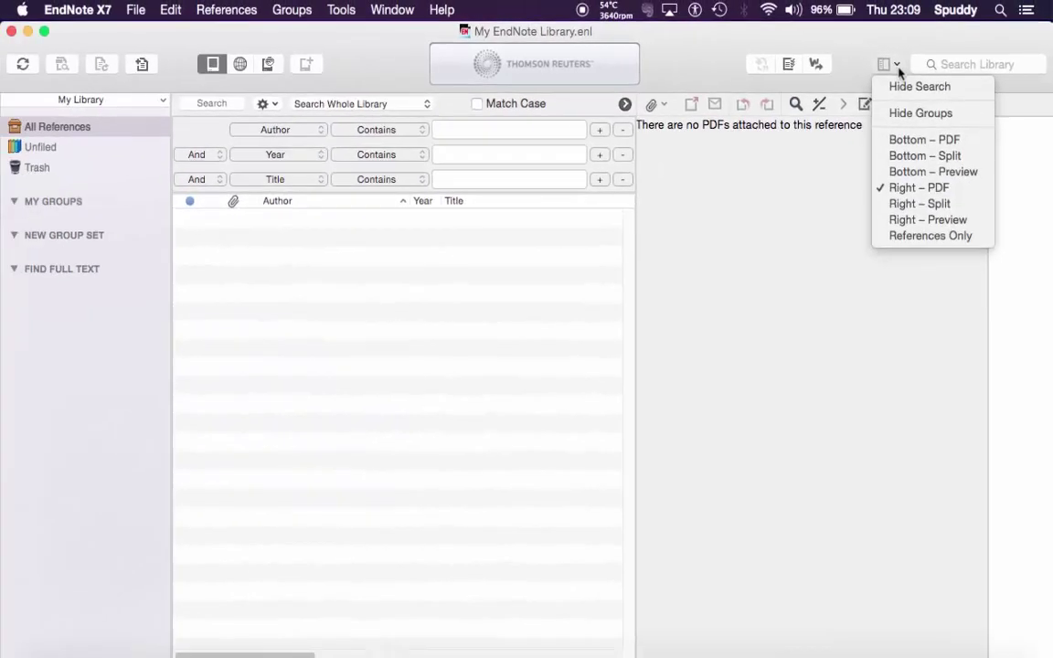
{"action": "left_click", "coordinate": [909, 158]}
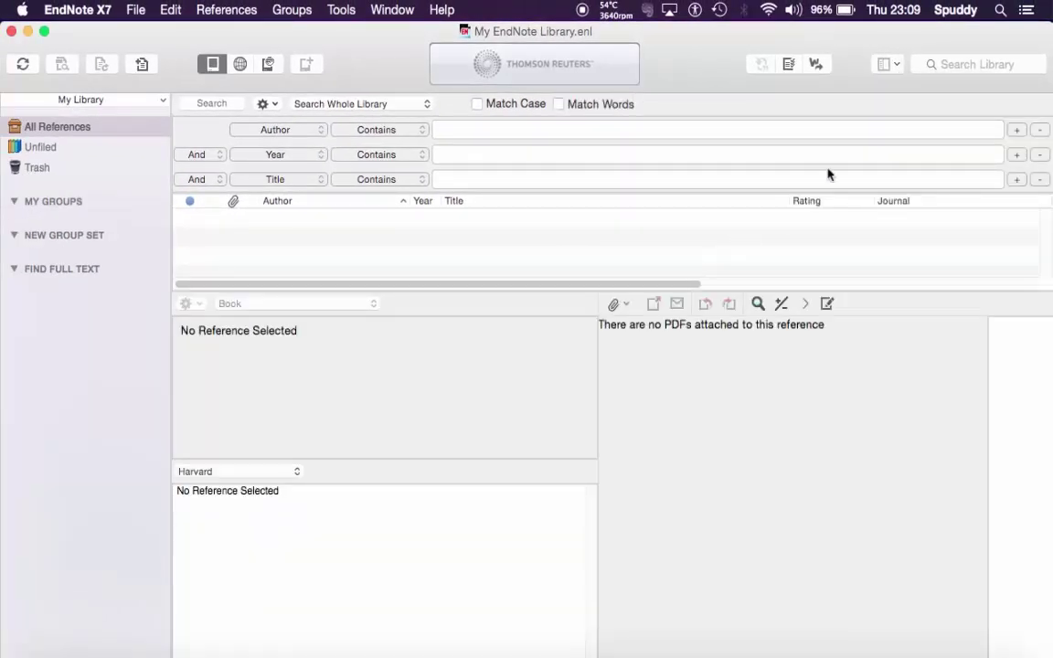
{"action": "left_click", "coordinate": [897, 67]}
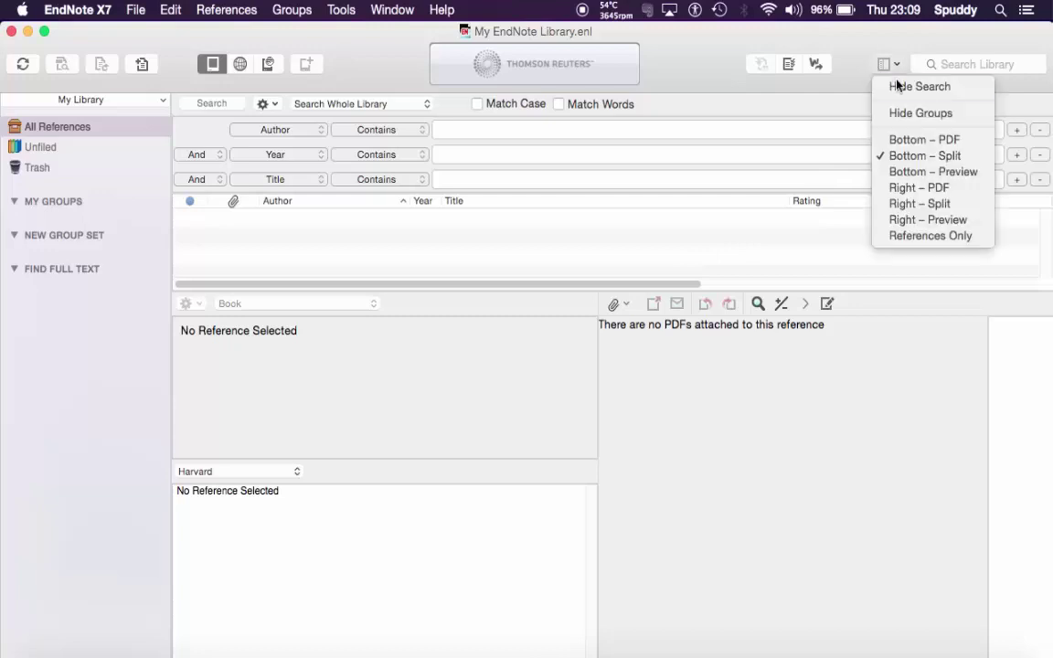
{"action": "left_click", "coordinate": [908, 227]}
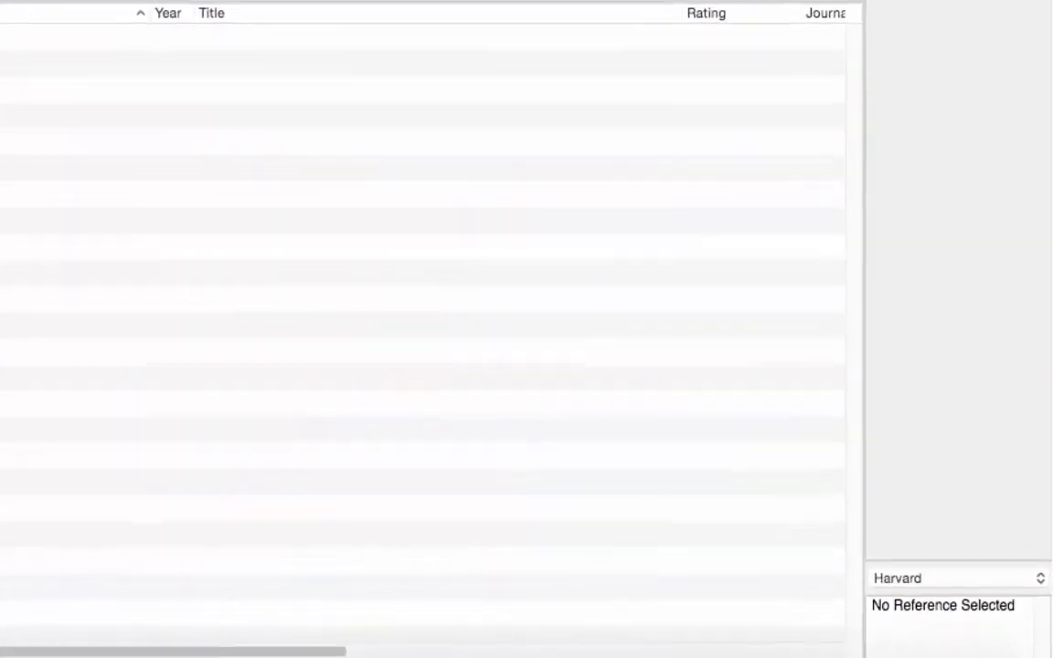
- Browse the full list of output styles for the reference preview, and close it without choosing one
{"action": "left_click", "coordinate": [1038, 565]}
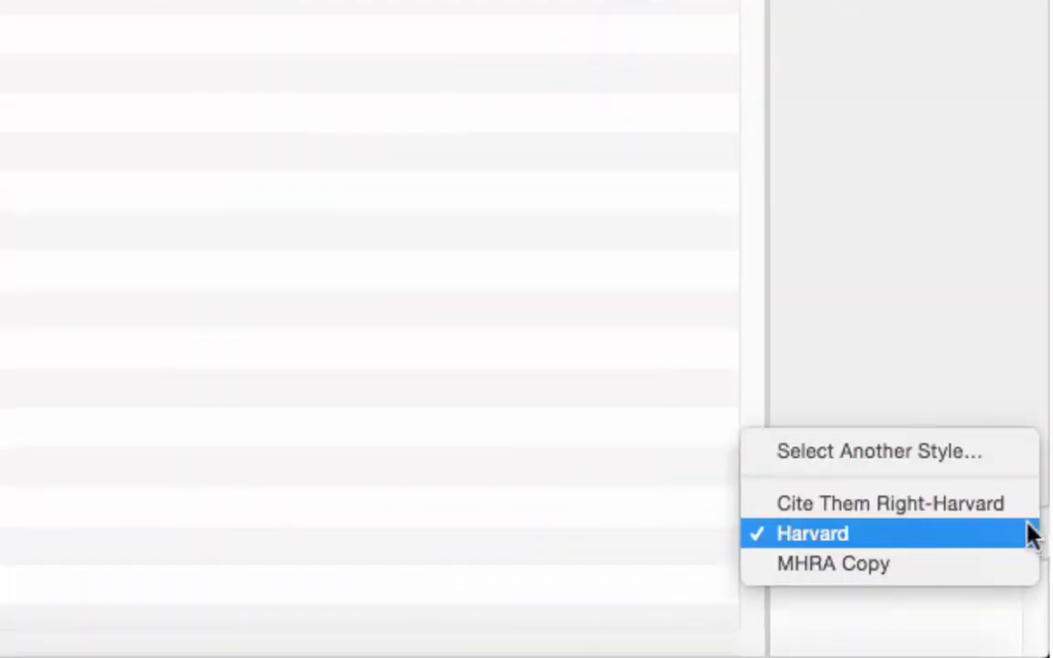
{"action": "left_click", "coordinate": [991, 454]}
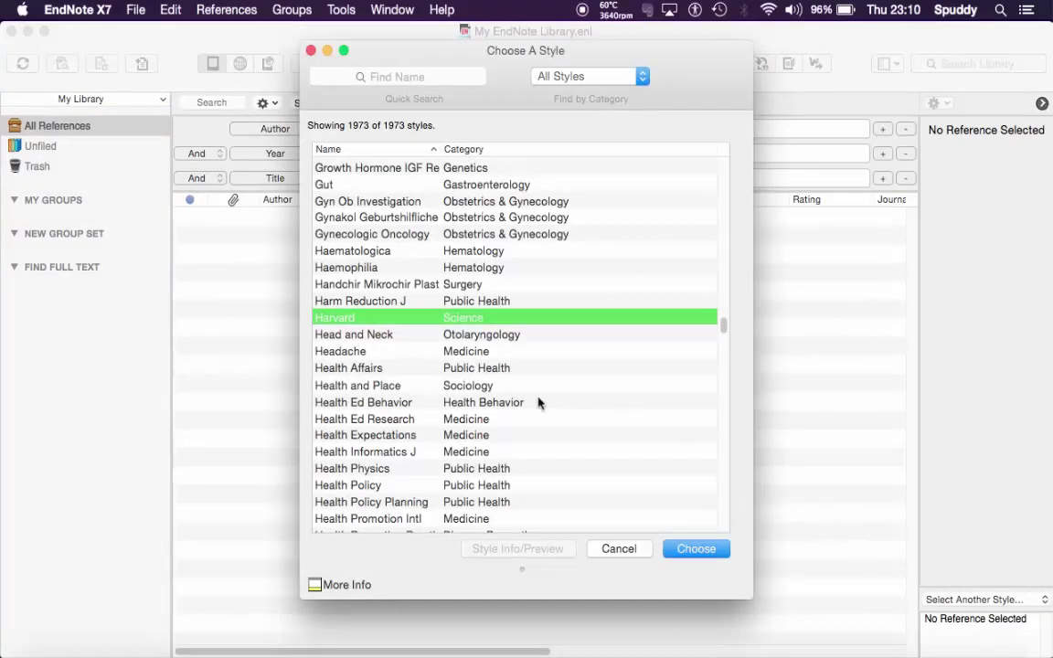
{"action": "left_click", "coordinate": [352, 78]}
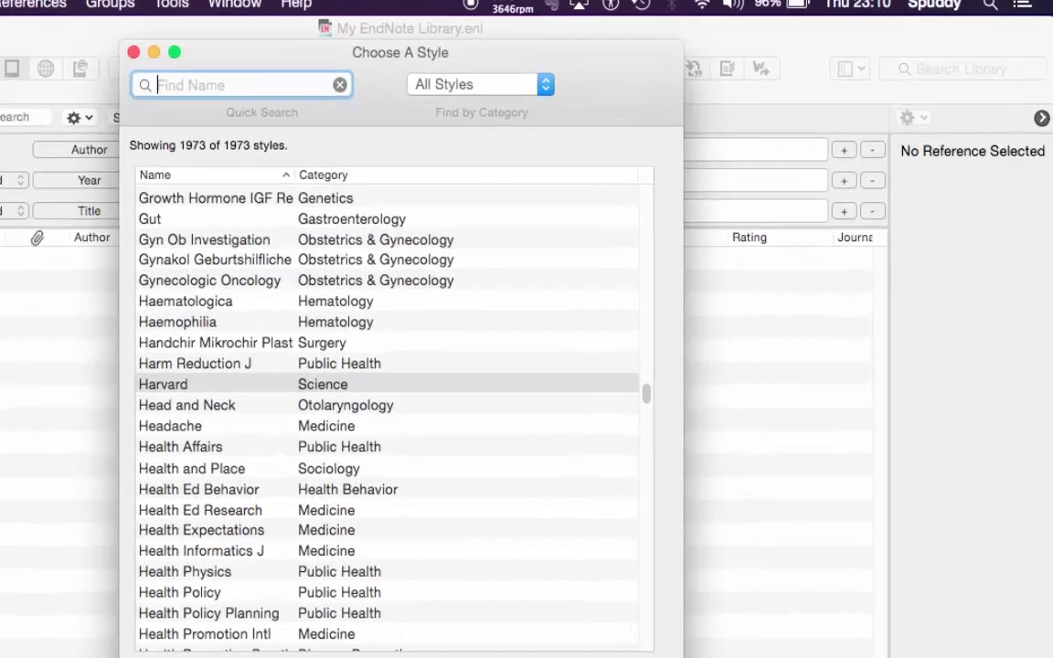
{"action": "left_click", "coordinate": [619, 548]}
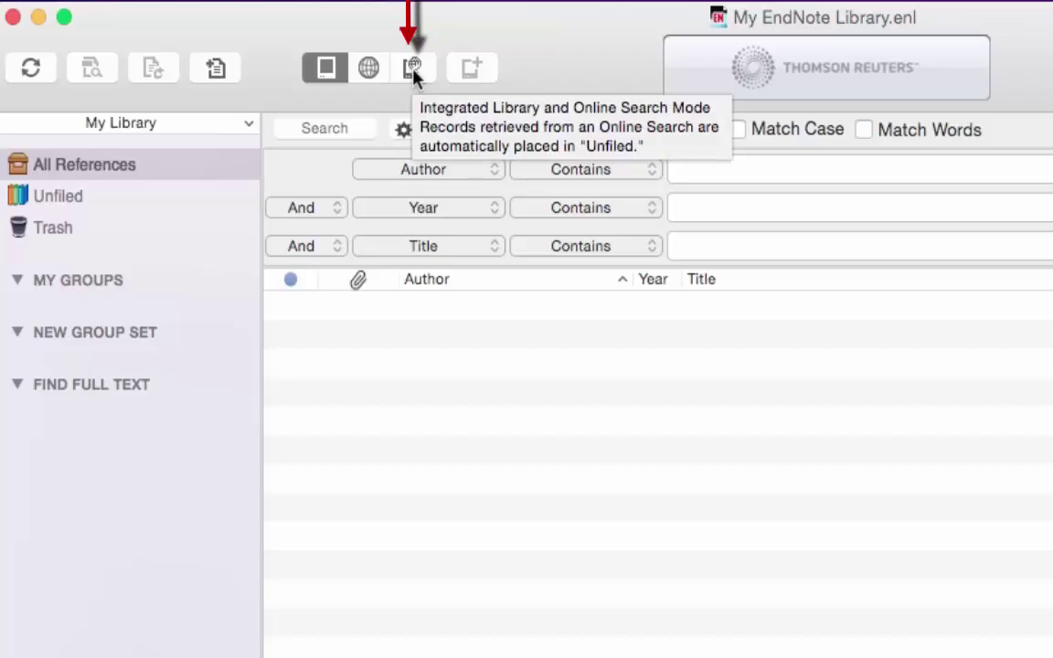
- View the online databases in Integrated Library and Online Search Mode, and return to the local library mode
{"action": "left_click", "coordinate": [413, 69]}
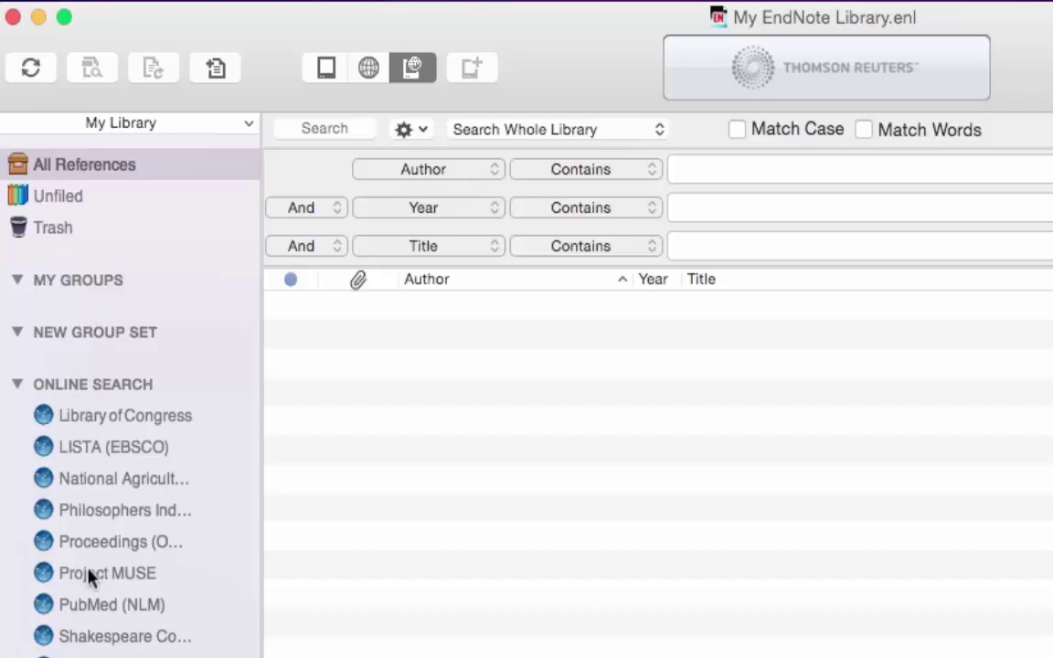
{"action": "left_click", "coordinate": [325, 70]}
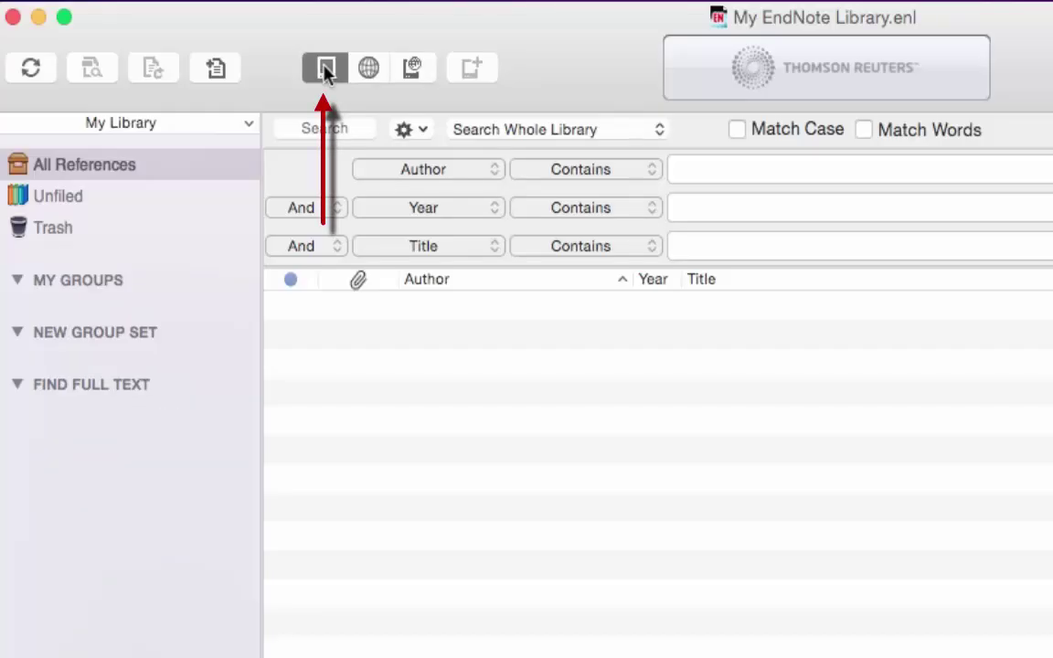
- Open a blank new reference, review the available reference types, and close it without entering anything
{"action": "left_click", "coordinate": [214, 71]}
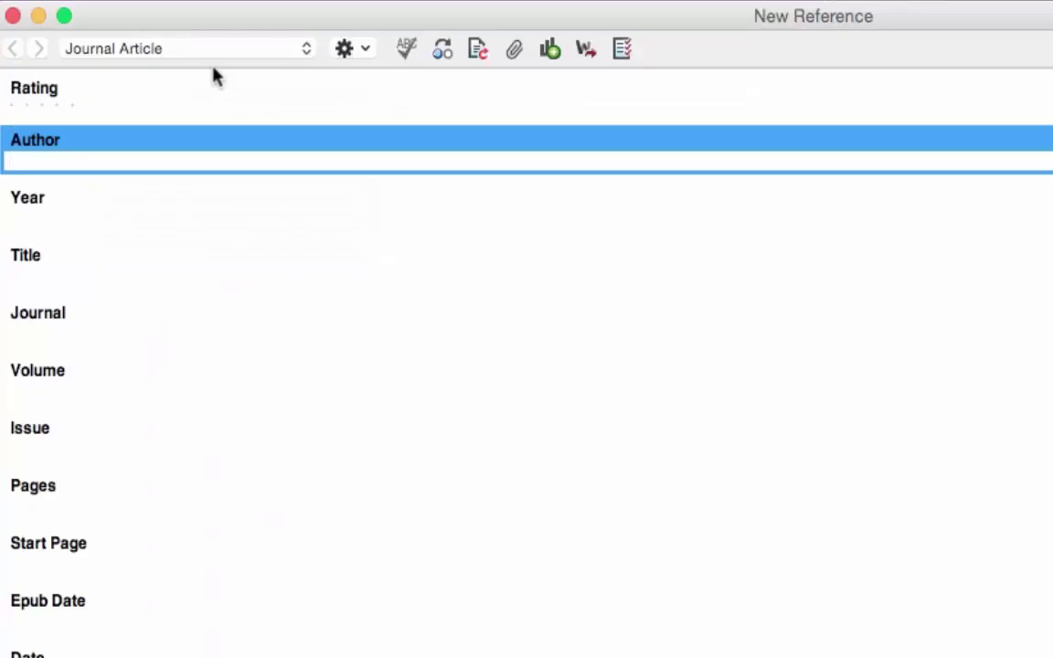
{"action": "left_click", "coordinate": [308, 51]}
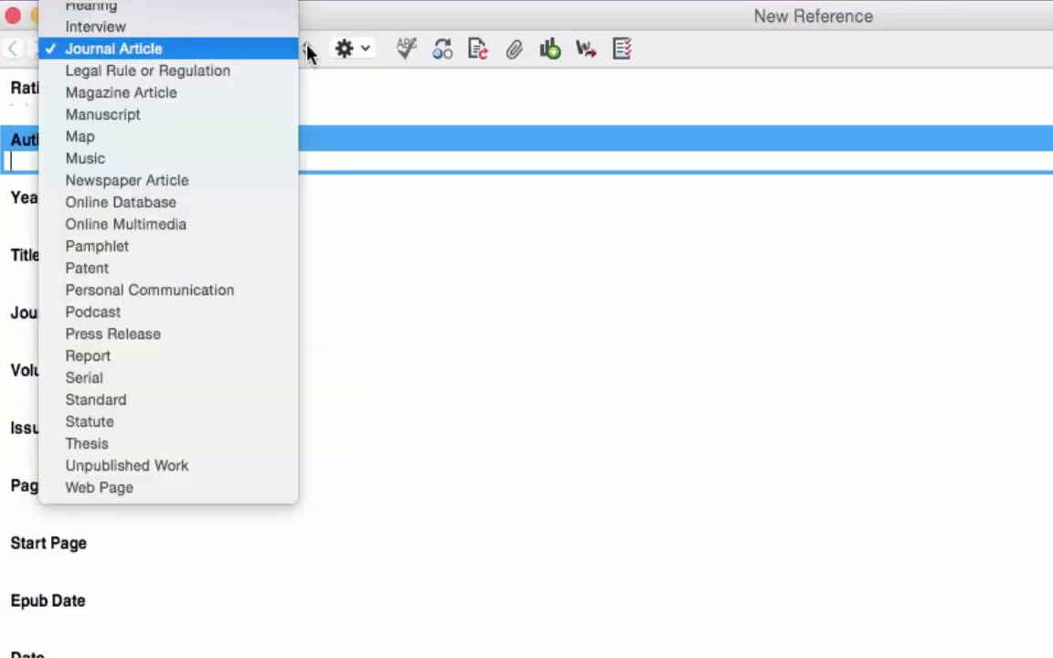
{"action": "left_click", "coordinate": [500, 110]}
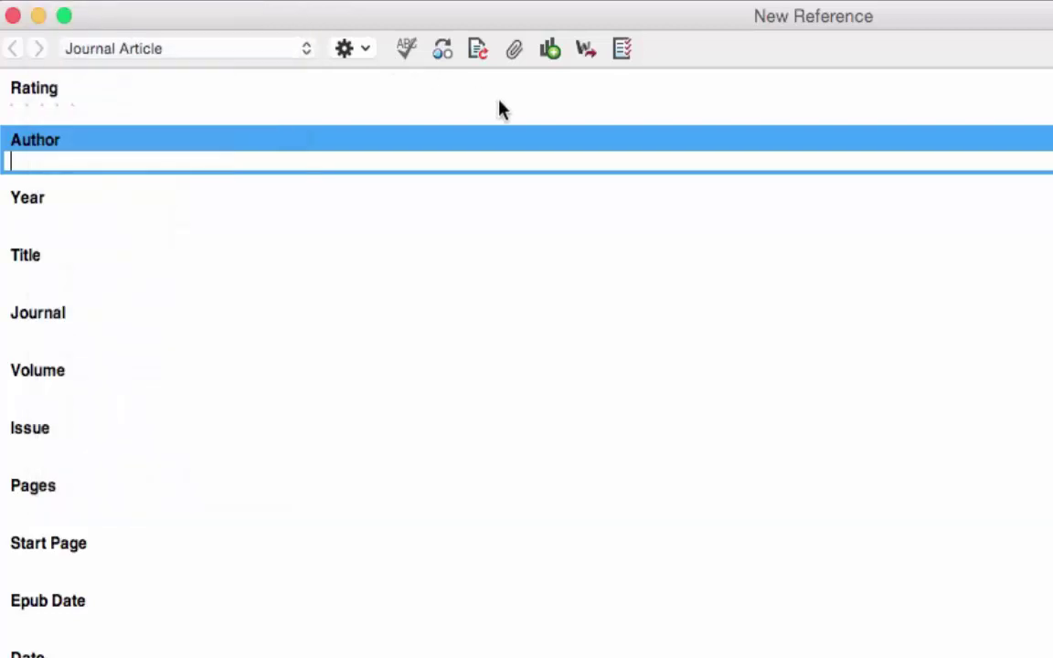
{"action": "left_click", "coordinate": [13, 17]}
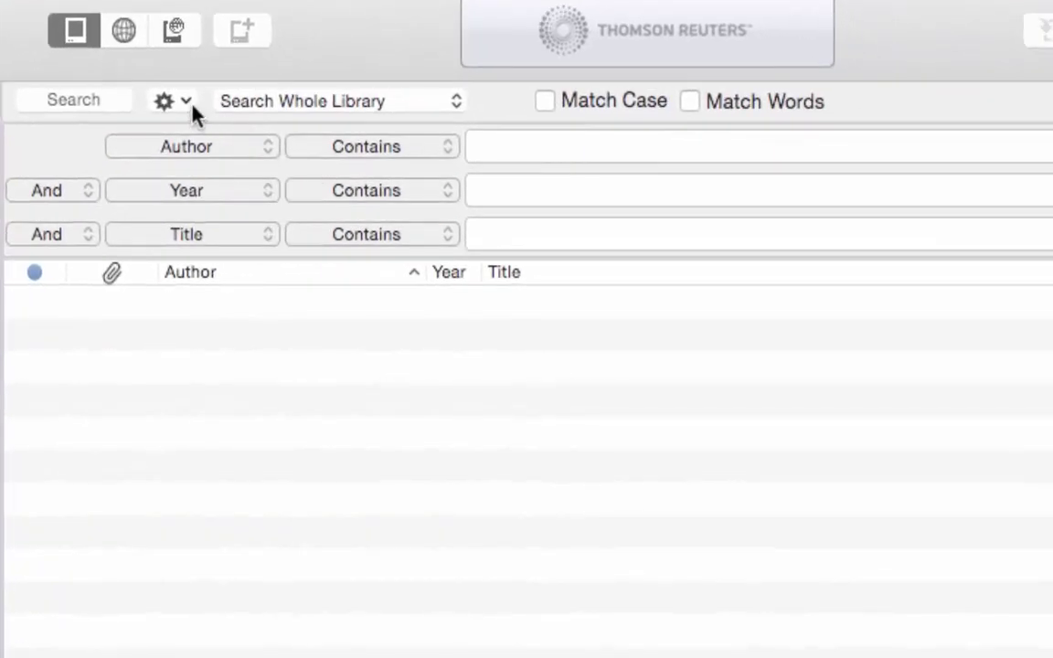
- Review the library search options and the fields available for the first search criterion, leaving it on Author
{"action": "left_click", "coordinate": [185, 104]}
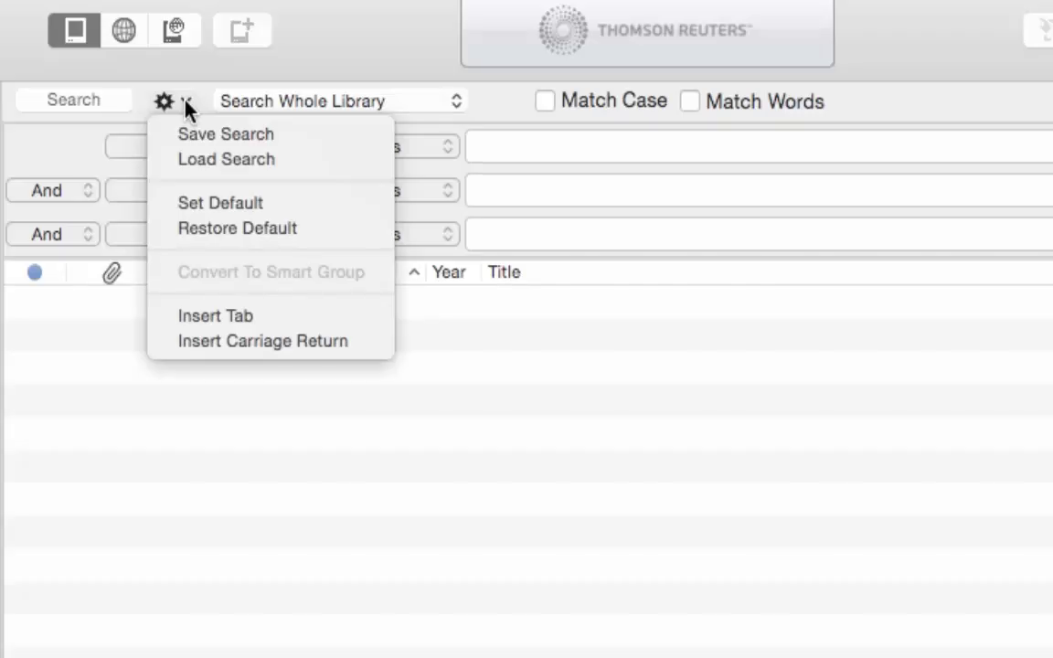
{"action": "left_click", "coordinate": [467, 404]}
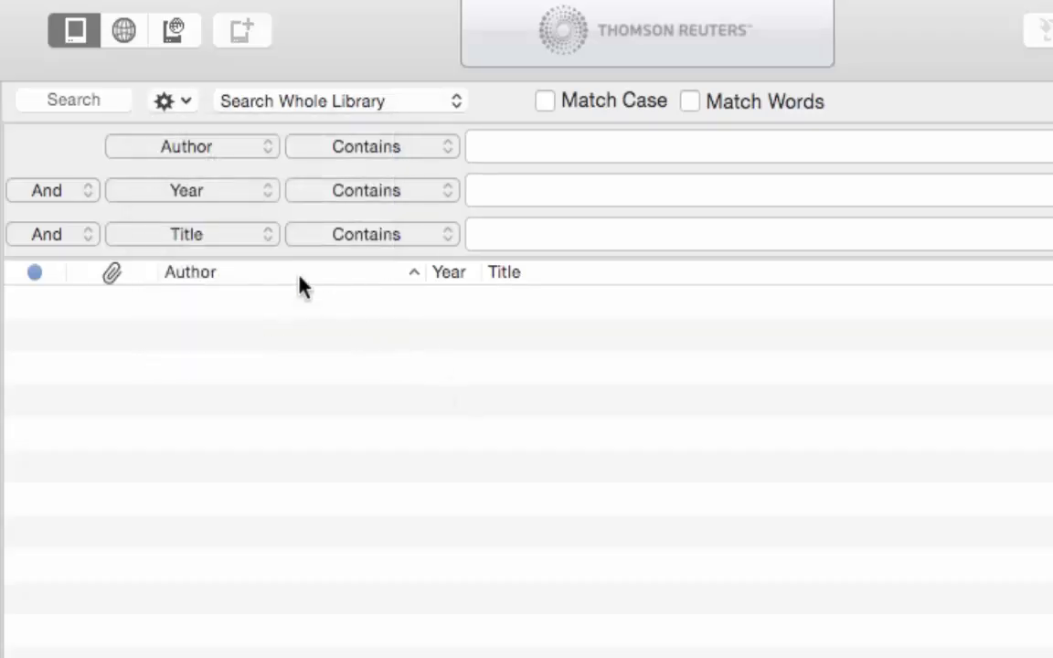
{"action": "left_click", "coordinate": [231, 153]}
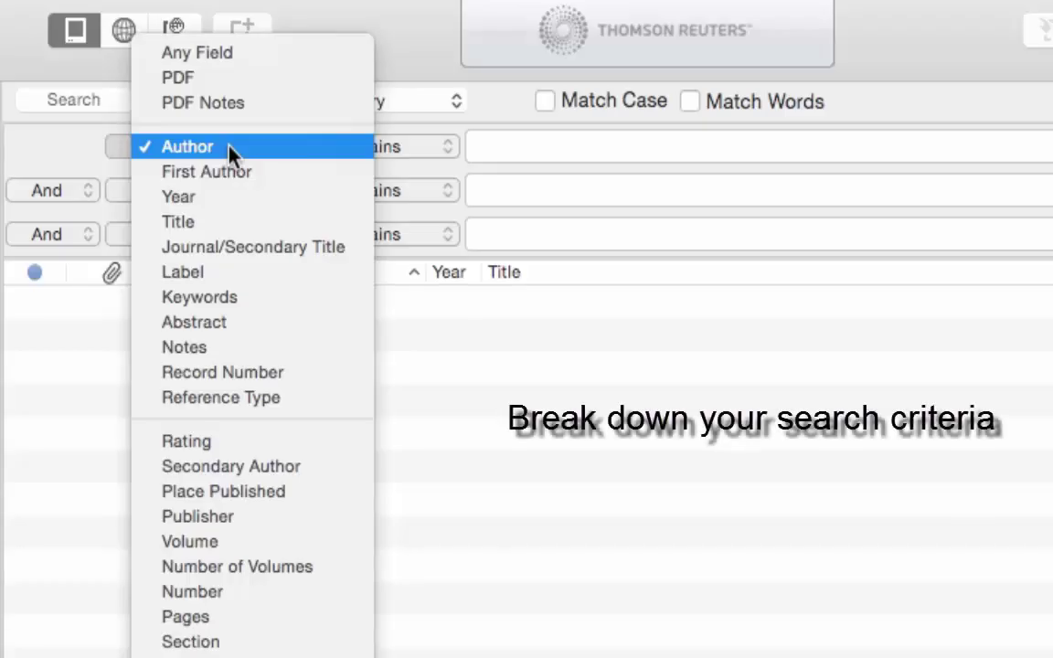
{"action": "left_click", "coordinate": [230, 154]}
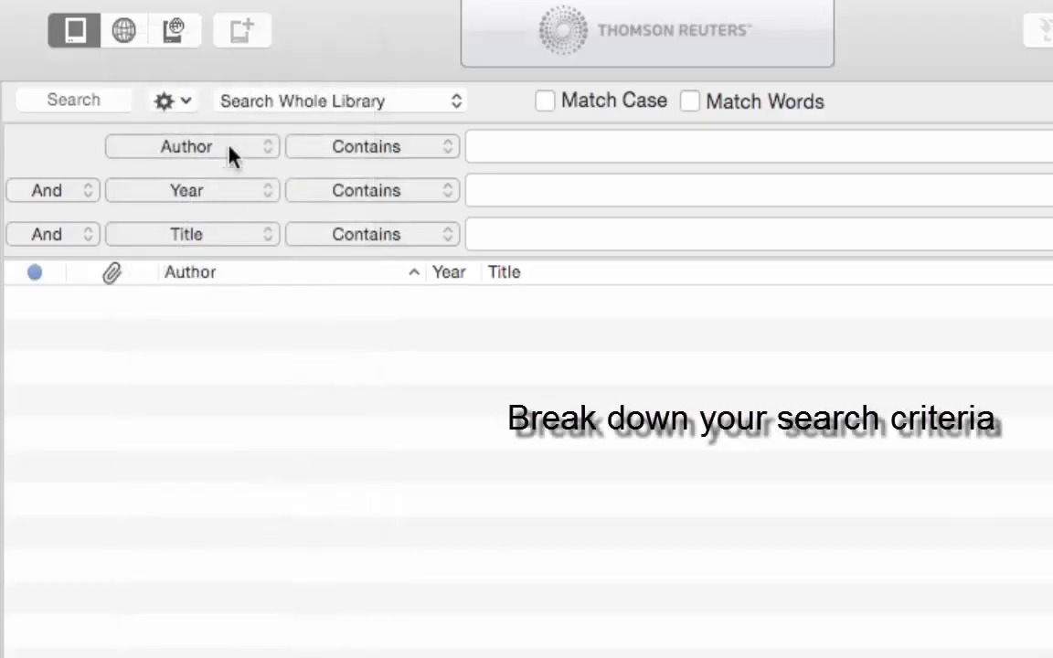
- Fill in the library search criteria with an author surname and the year 1998, keeping Title as the third field
{"action": "left_click", "coordinate": [500, 145]}
{"action": "type", "text": "smith"}
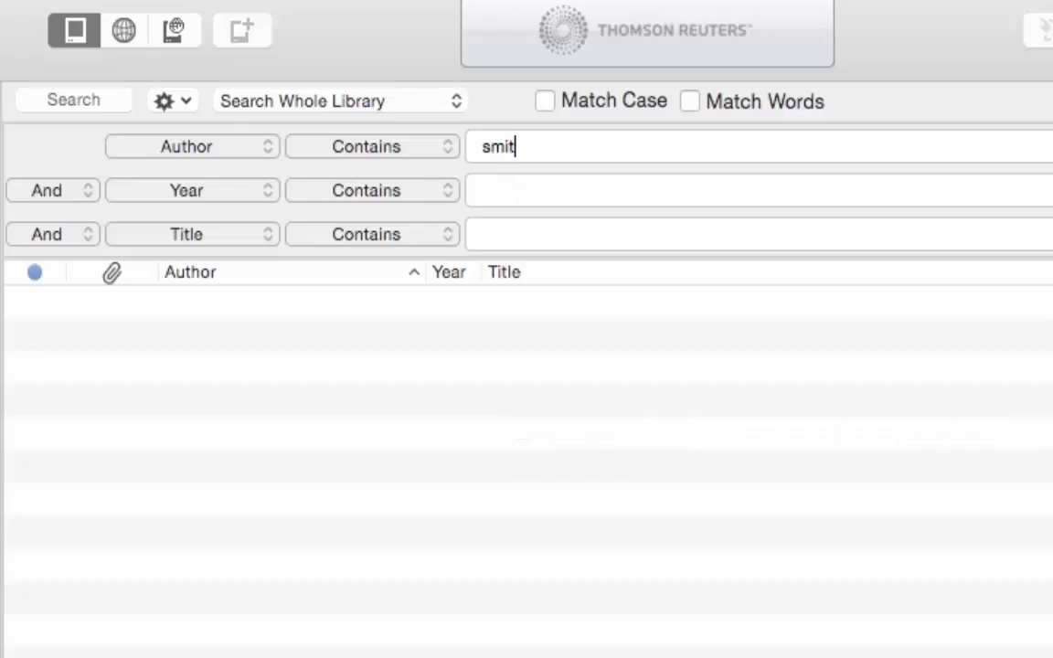
{"action": "left_click", "coordinate": [263, 197]}
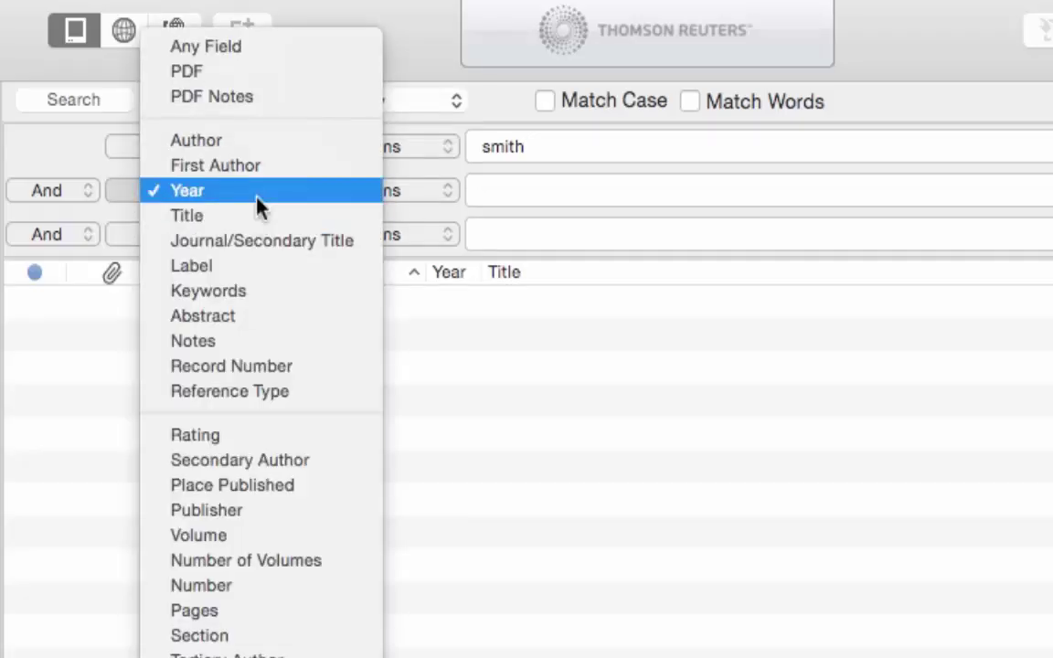
{"action": "left_click", "coordinate": [260, 195]}
{"action": "left_click", "coordinate": [503, 185]}
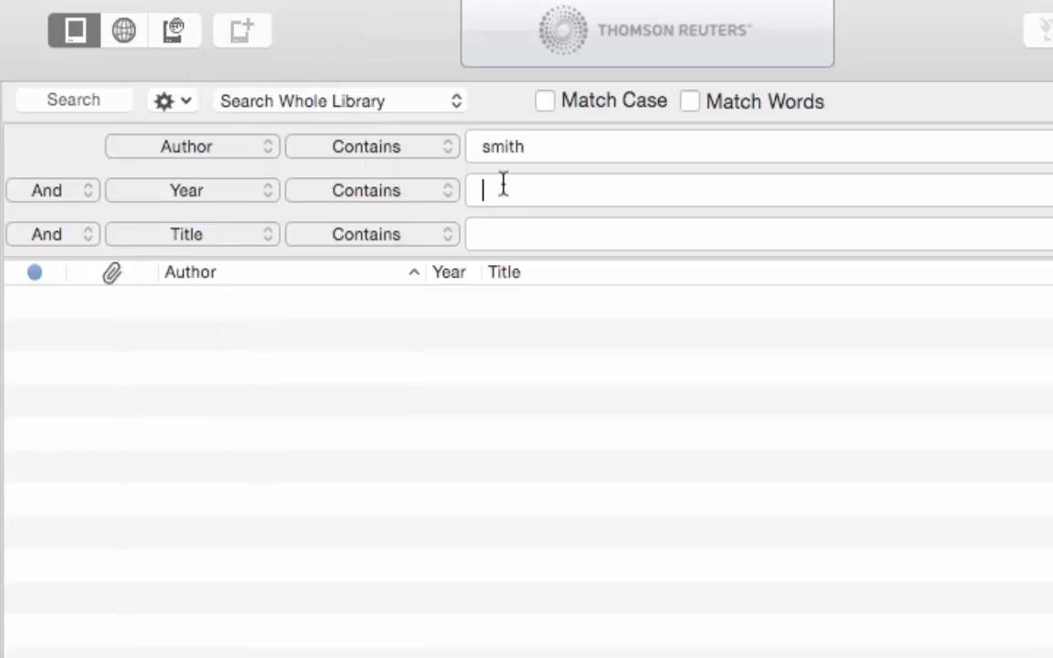
{"action": "type", "text": "1998"}
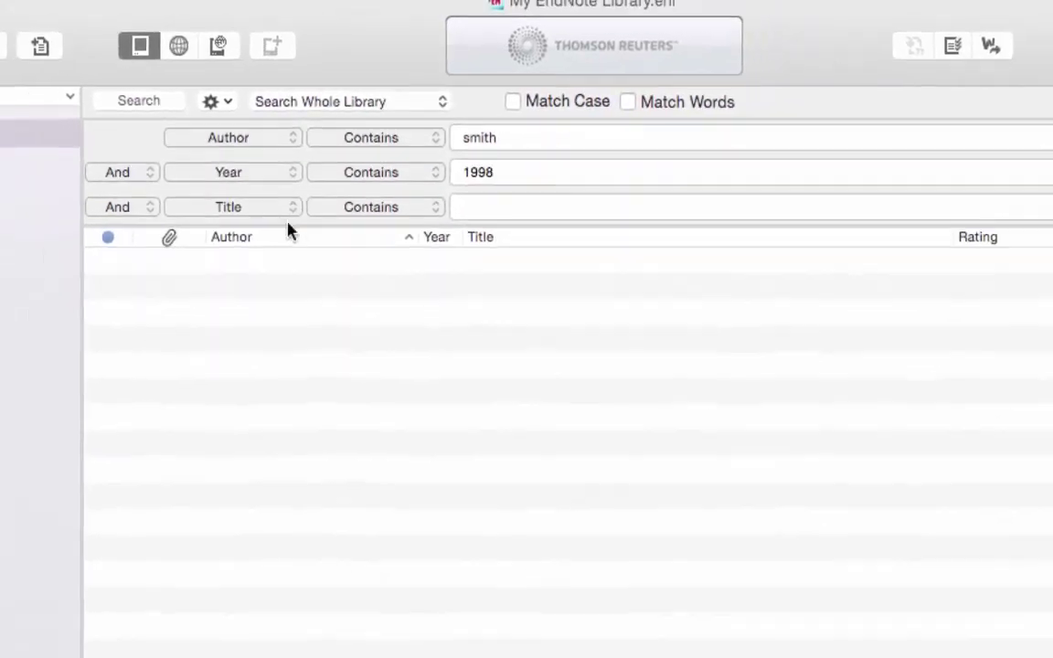
{"action": "left_click", "coordinate": [288, 209]}
{"action": "left_click", "coordinate": [288, 209]}
- Switch the library to online mode and view the full list of online connections without choosing one
{"action": "left_click", "coordinate": [219, 46]}
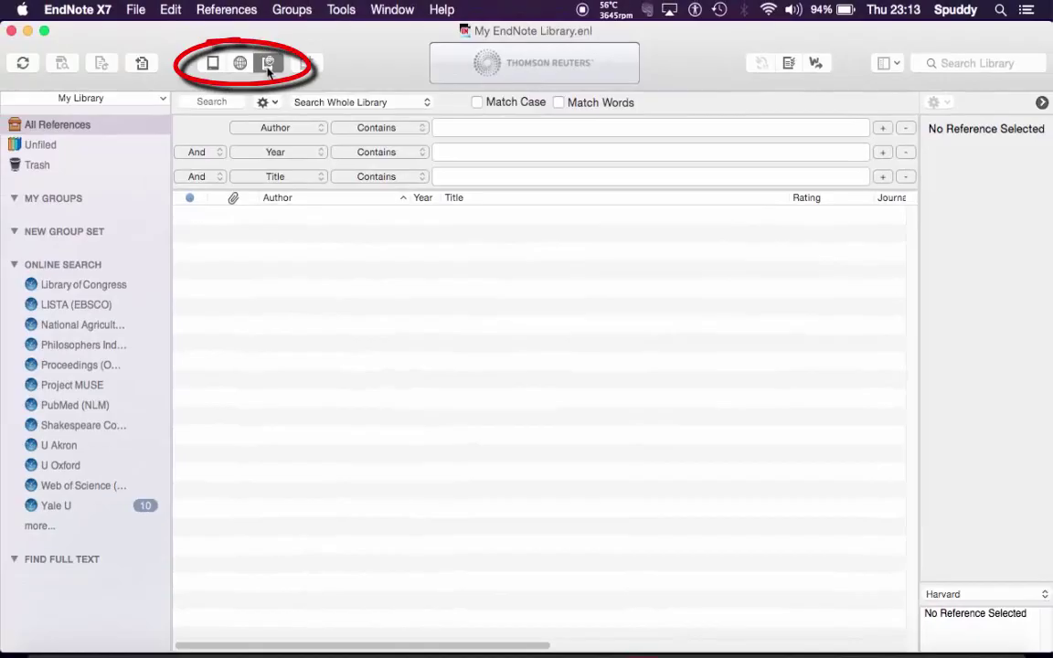
{"action": "left_click", "coordinate": [241, 64]}
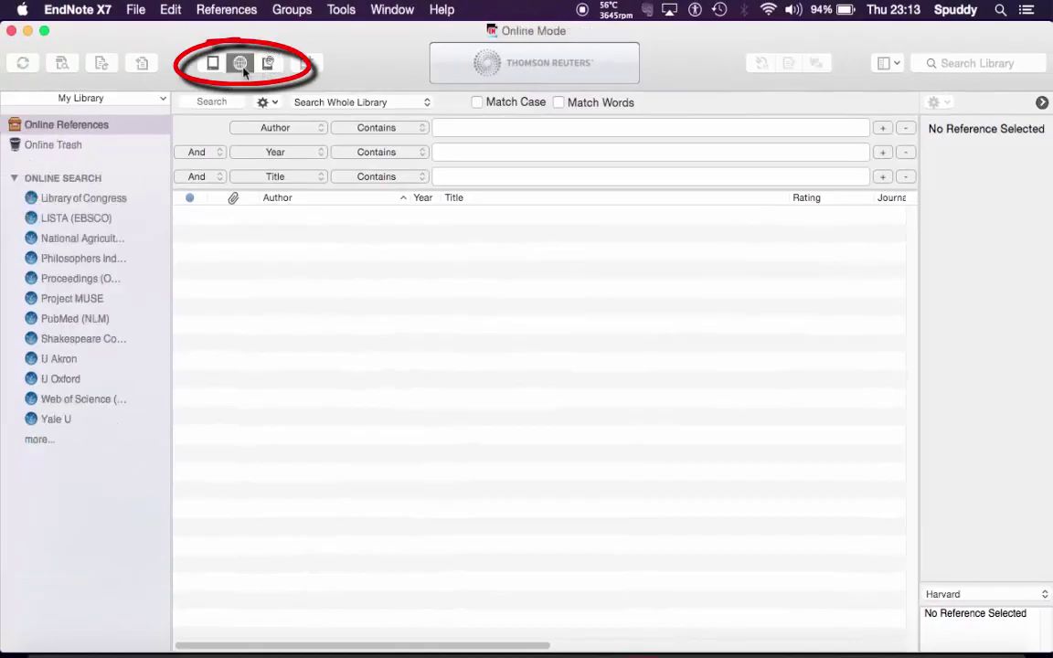
{"action": "left_click", "coordinate": [38, 442]}
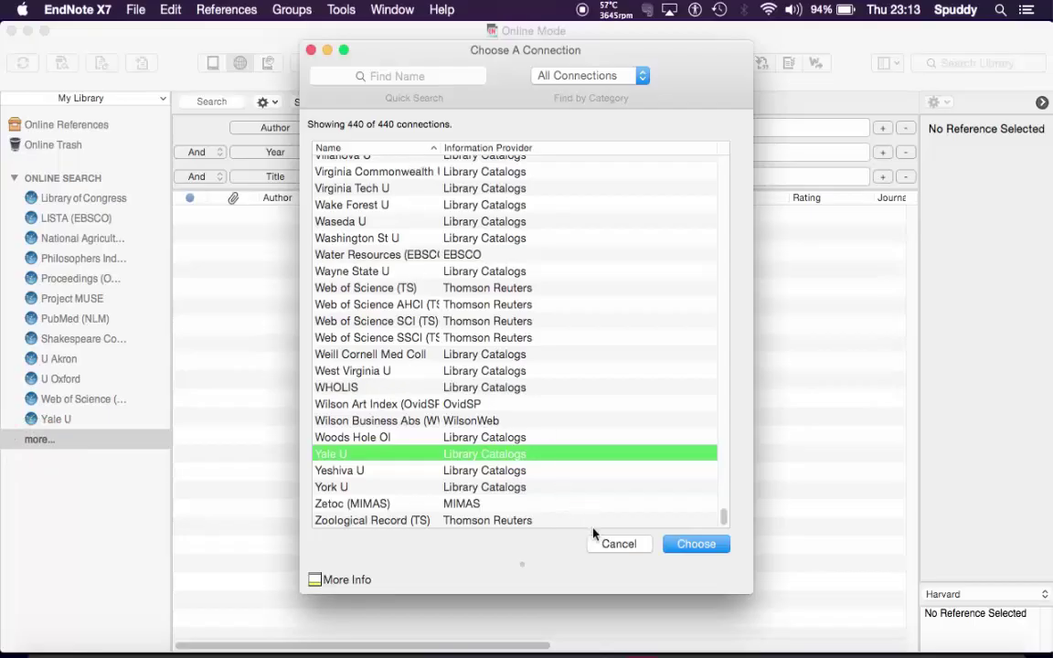
{"action": "left_click", "coordinate": [618, 545]}
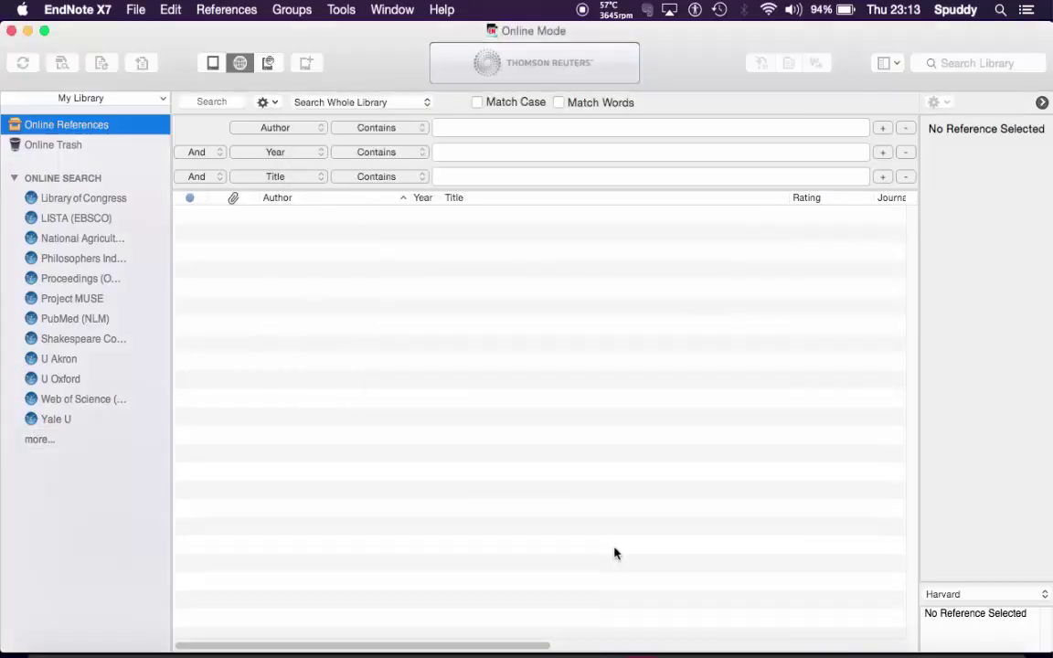
- Search the Yale U online connection for references whose Author field contains the chosen surname
{"action": "left_click", "coordinate": [57, 420]}
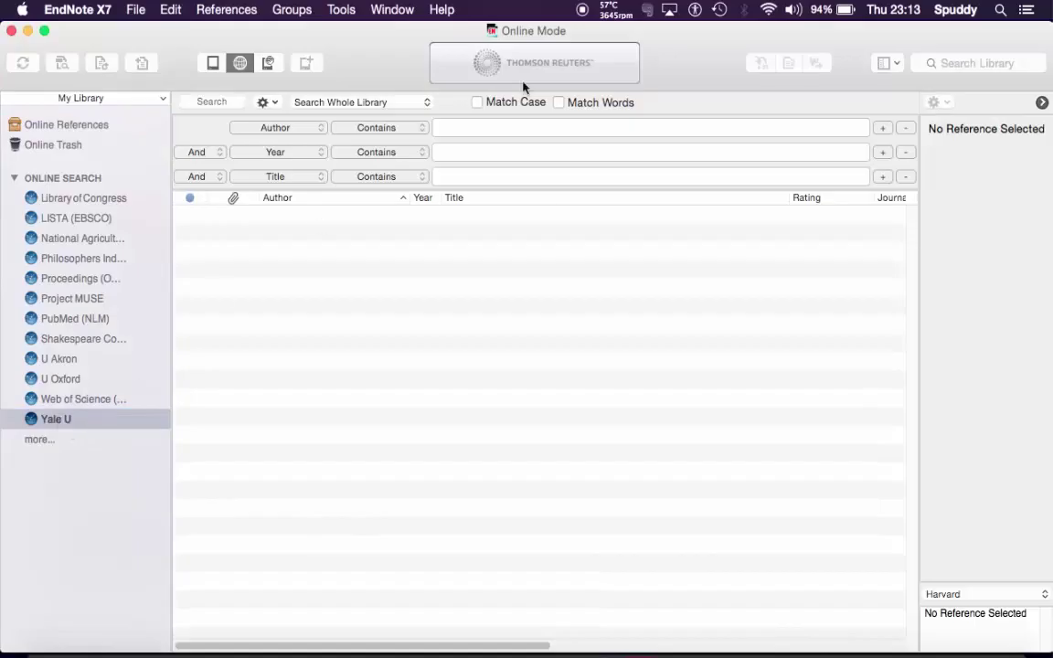
{"action": "left_click", "coordinate": [446, 129]}
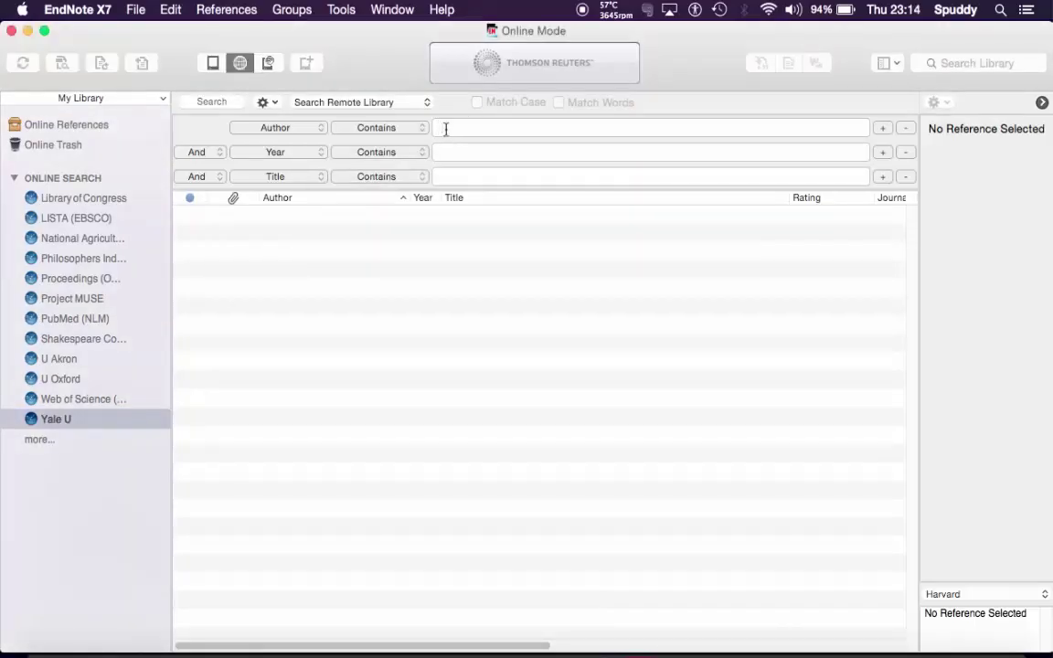
{"action": "type", "text": "smith"}
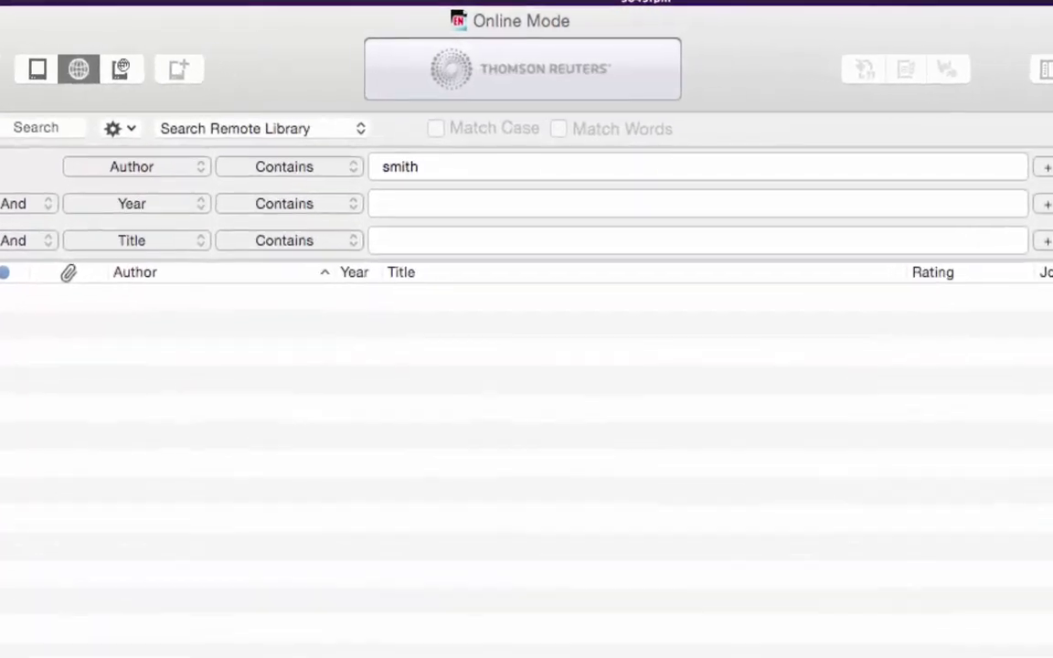
{"action": "key", "text": "Return"}
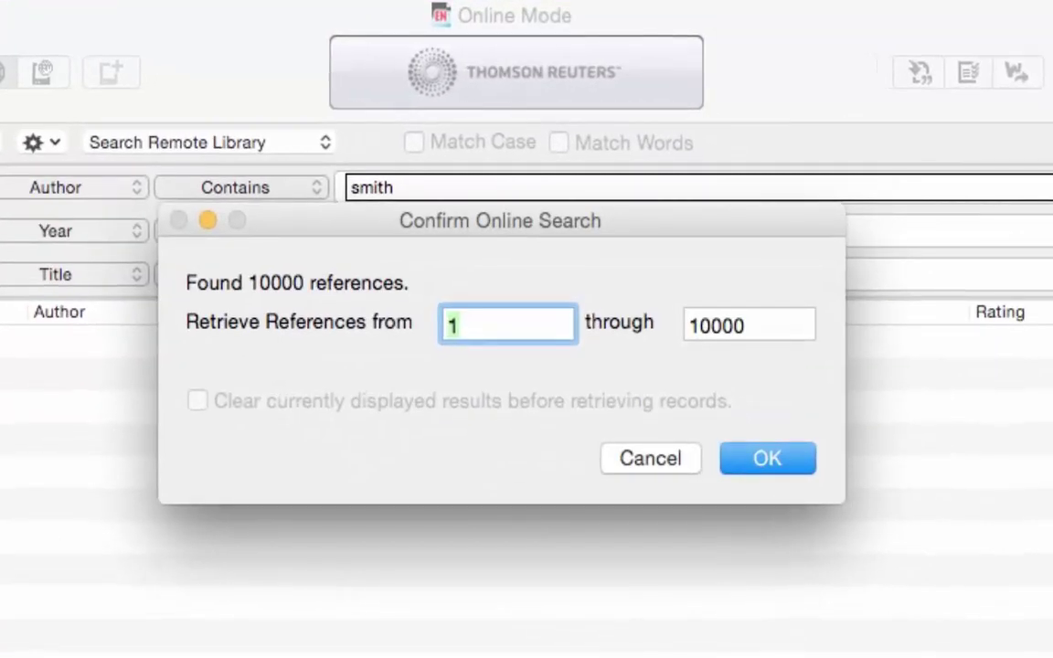
- Limit the online search retrieval to references 1 through 10 and retrieve them
{"action": "left_click", "coordinate": [769, 333]}
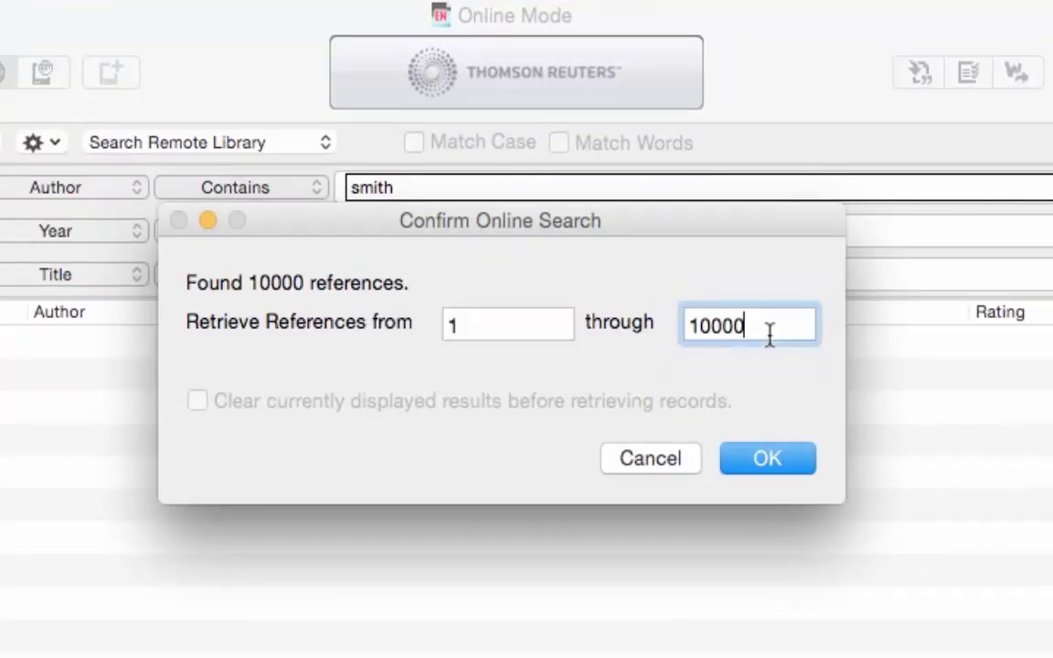
{"action": "key", "text": "BackSpace"}
{"action": "key", "text": "BackSpace"}
{"action": "key", "text": "BackSpace"}
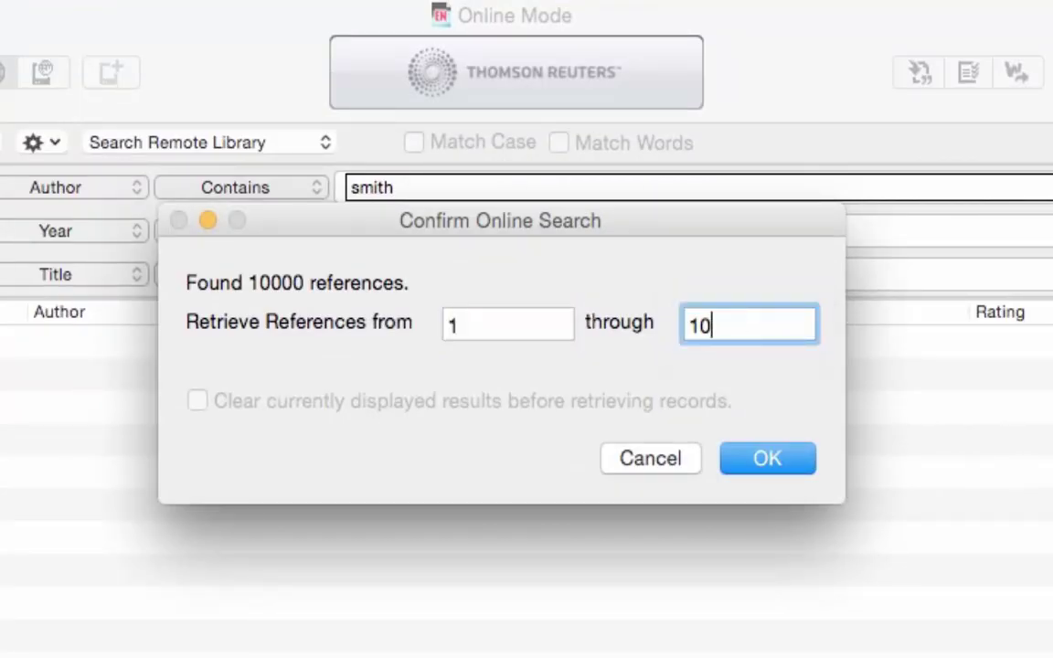
{"action": "left_click", "coordinate": [777, 460]}
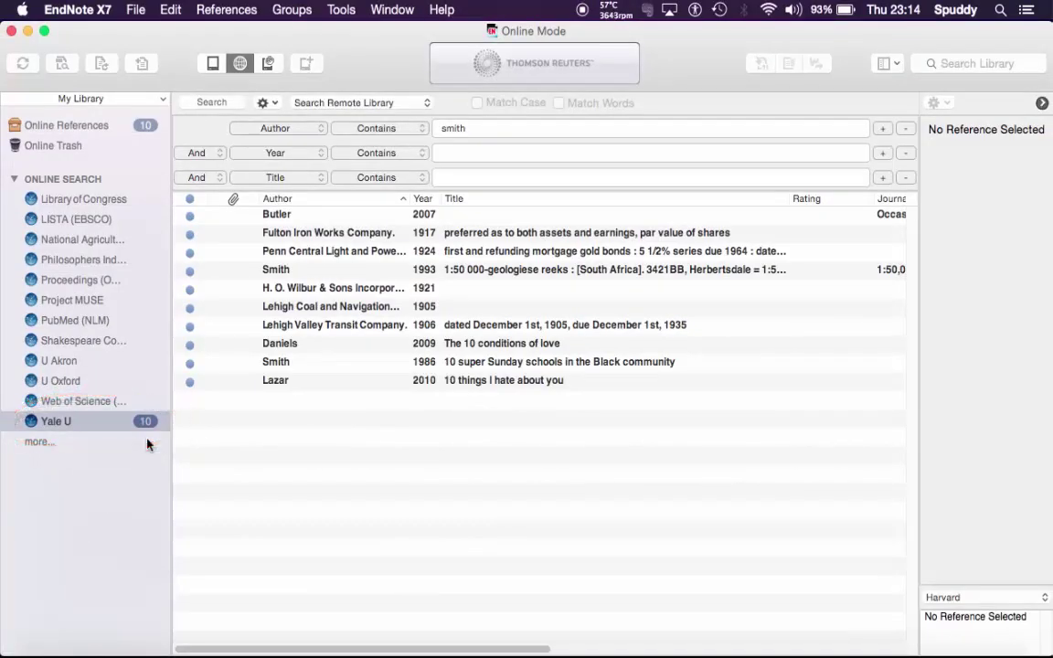
- Examine the preview fields of the 1921 H. O. Wilbur & Sons reference and the available layout options, keeping the current layout
{"action": "left_click", "coordinate": [278, 216]}
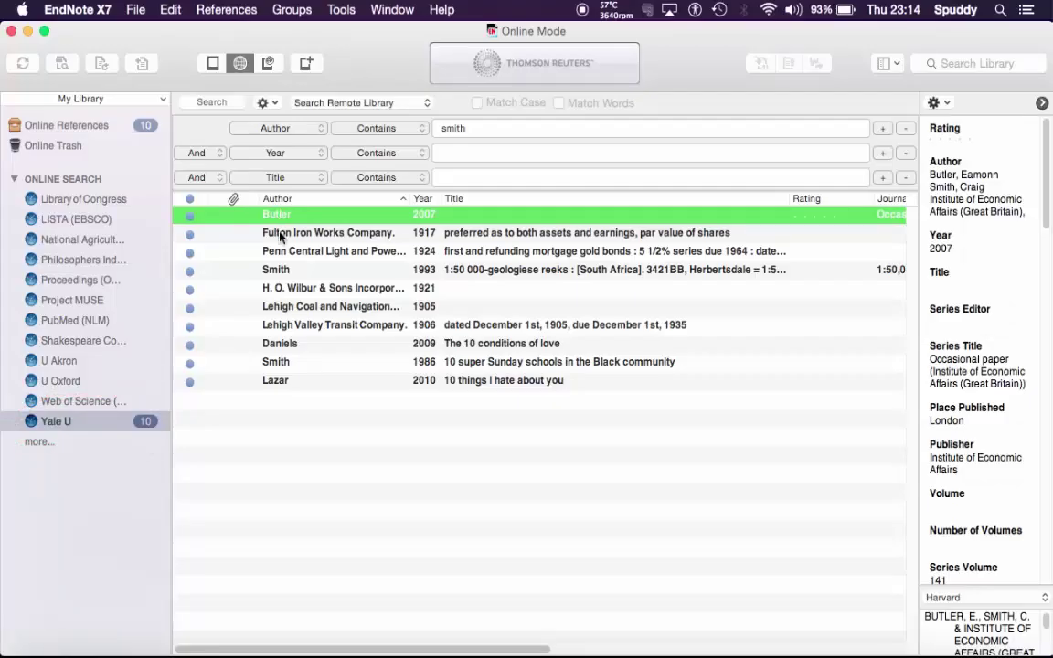
{"action": "left_click", "coordinate": [284, 288]}
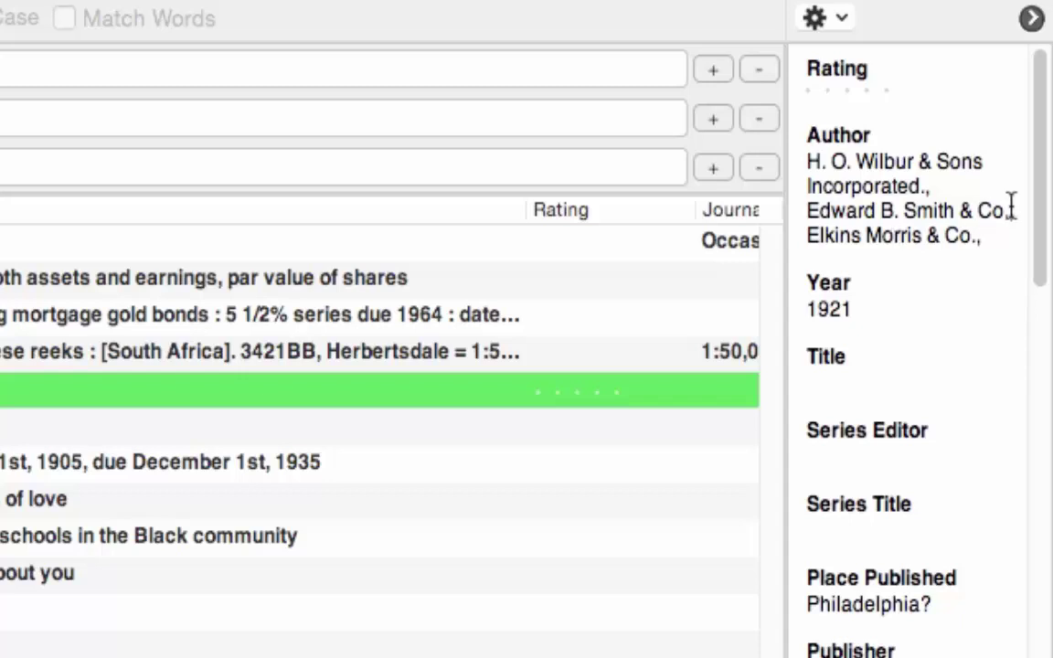
{"action": "scroll", "coordinate": [914, 347], "scroll_direction": "down", "scroll_amount": 15}
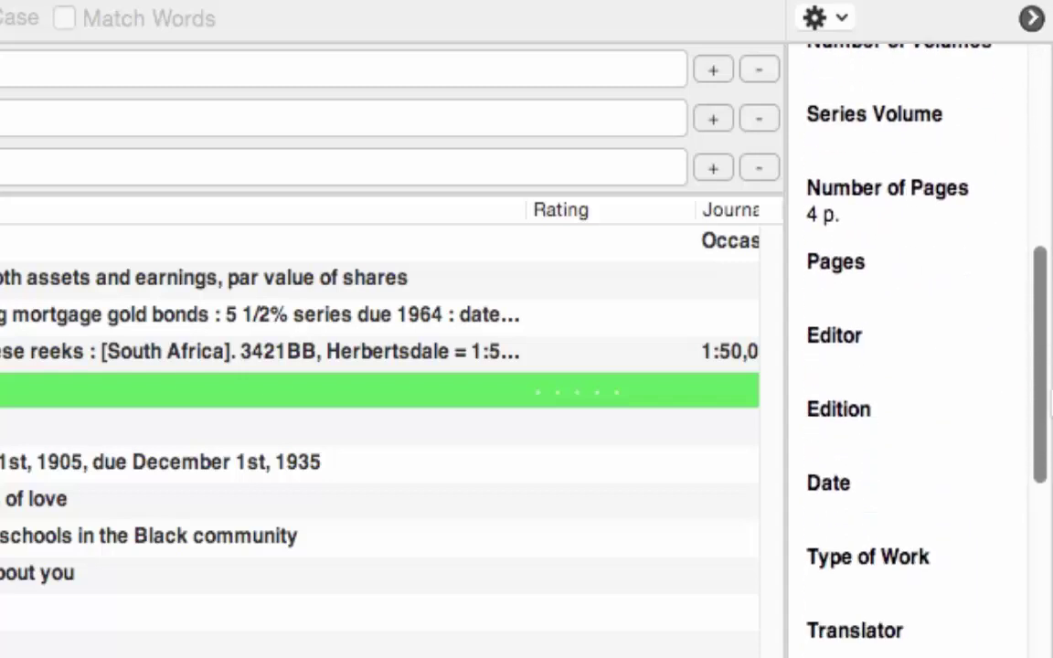
{"action": "scroll", "coordinate": [914, 347], "scroll_direction": "down", "scroll_amount": 12}
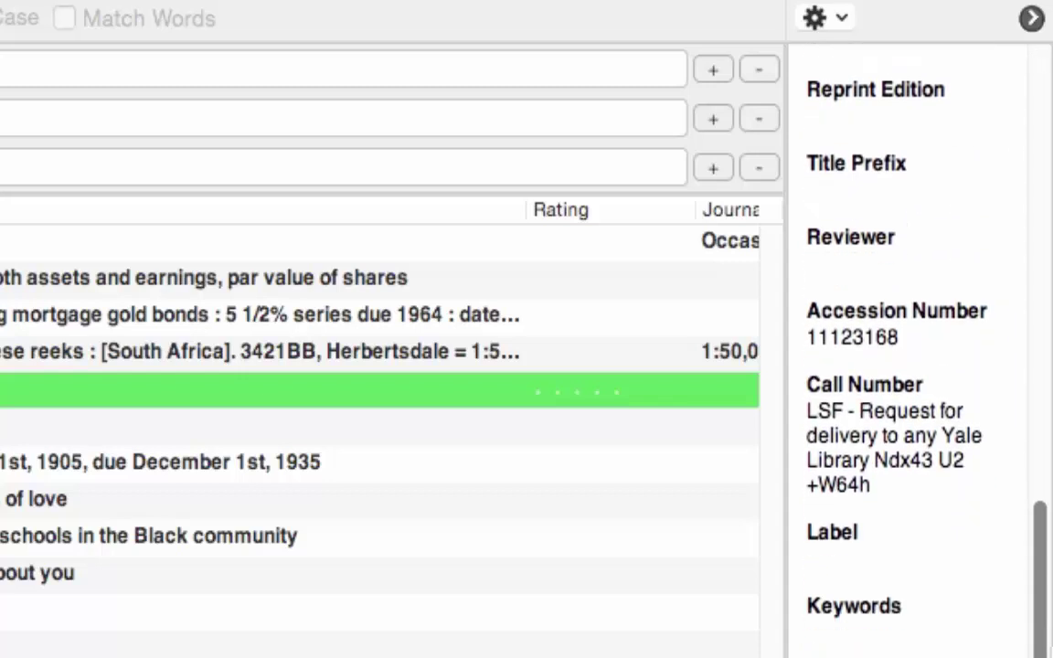
{"action": "scroll", "coordinate": [914, 347], "scroll_direction": "down", "scroll_amount": 12}
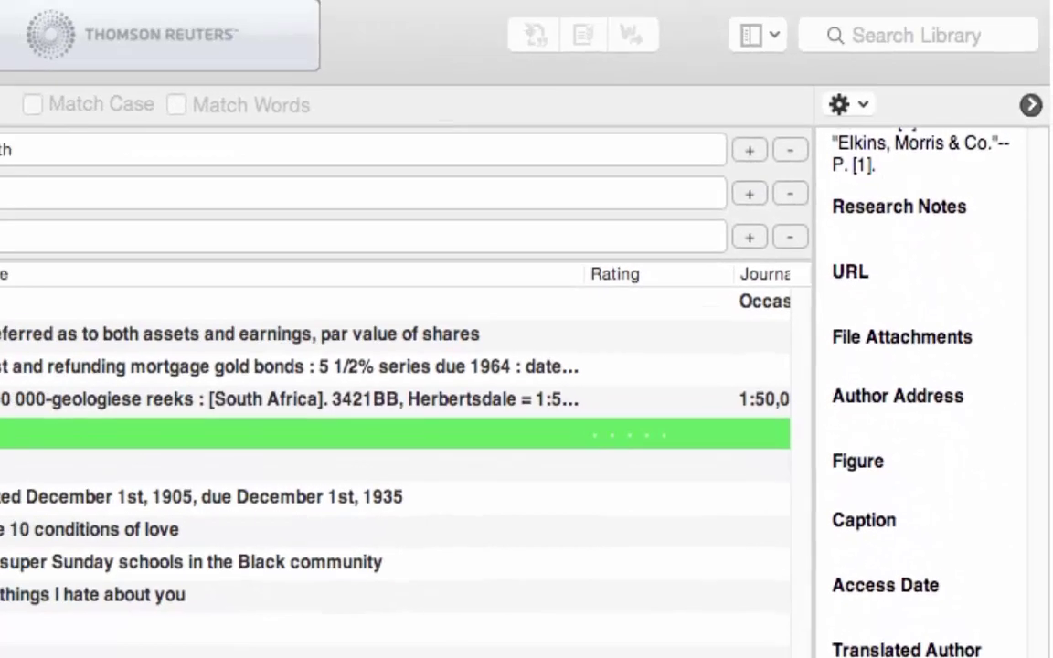
{"action": "left_click_drag", "start_coordinate": [1039, 652], "coordinate": [1038, 210]}
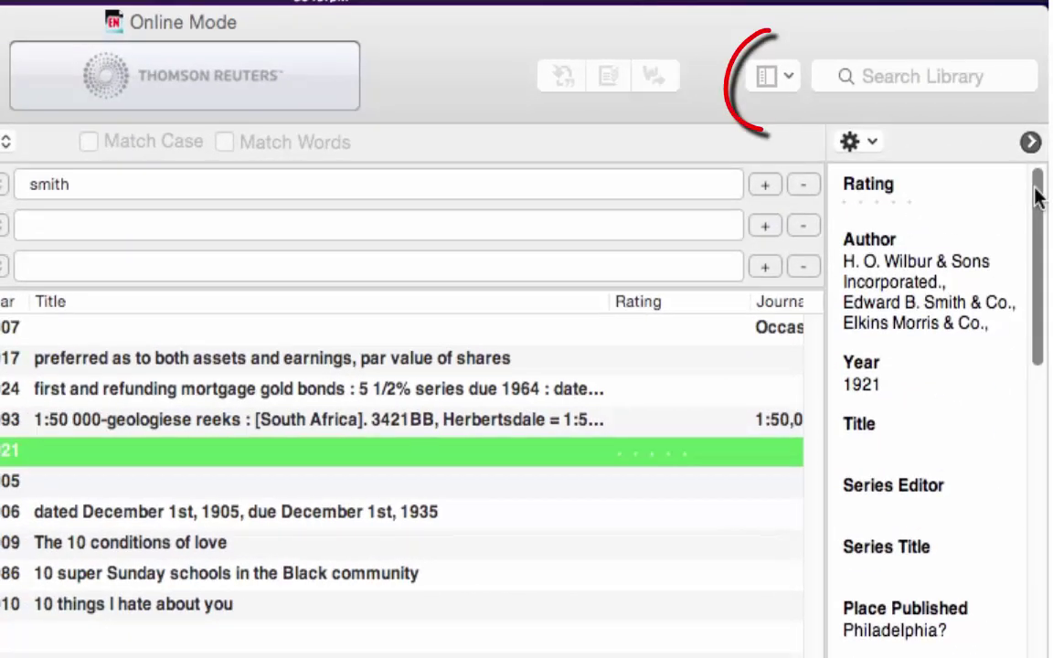
{"action": "left_click", "coordinate": [788, 76]}
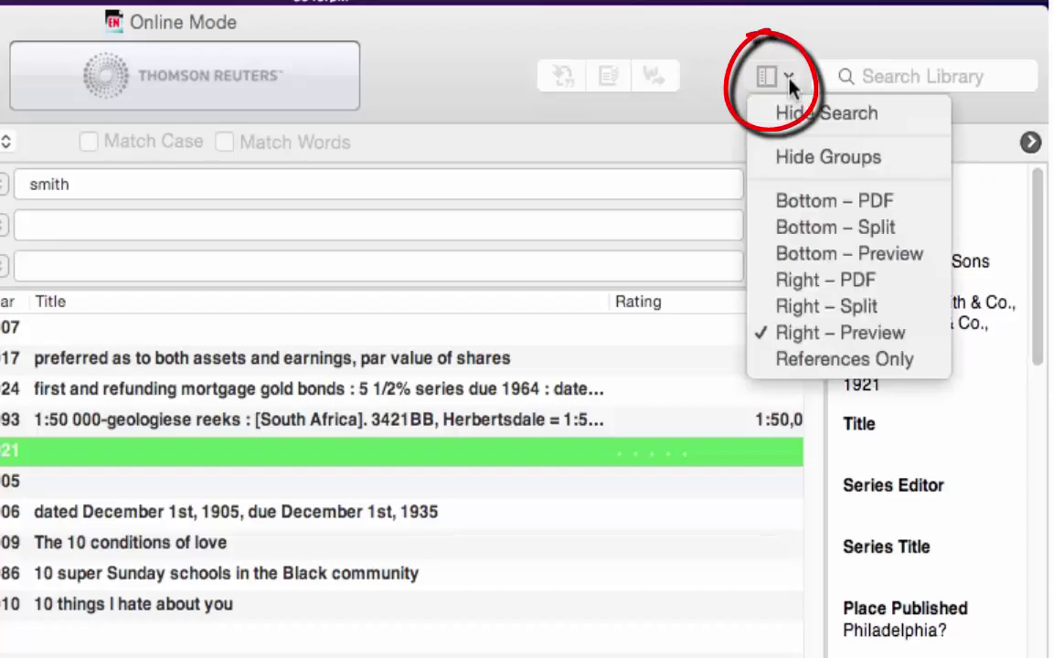
{"action": "left_click", "coordinate": [728, 37]}
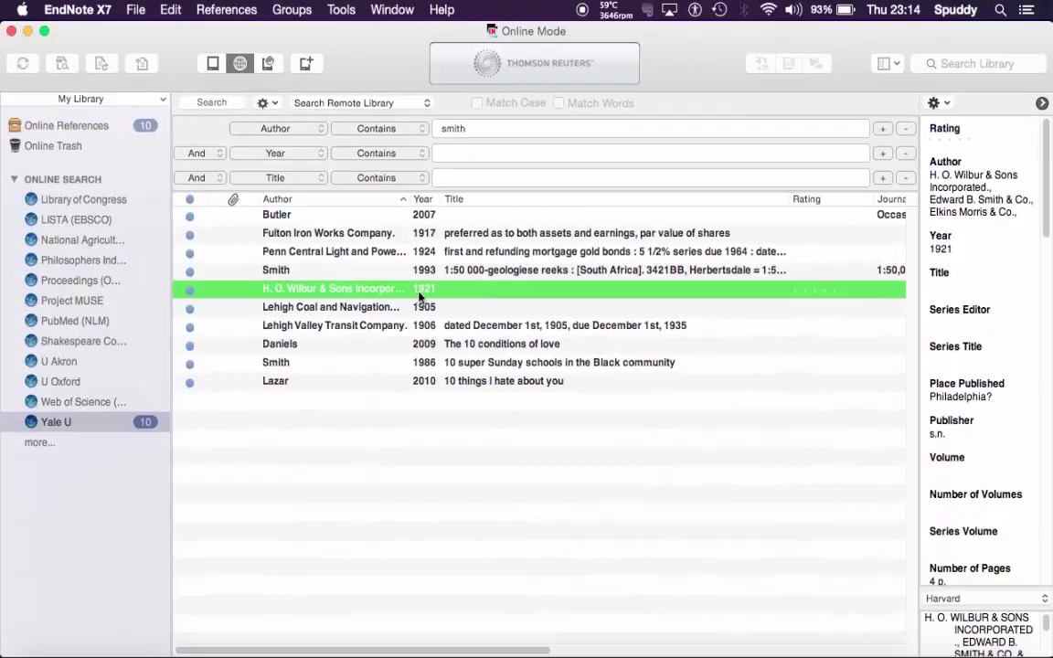
- Open the full record of the 1921 H. O. Wilbur & Sons reference, review its fields for missing details, and close it unedited
{"action": "double_click", "coordinate": [320, 328]}
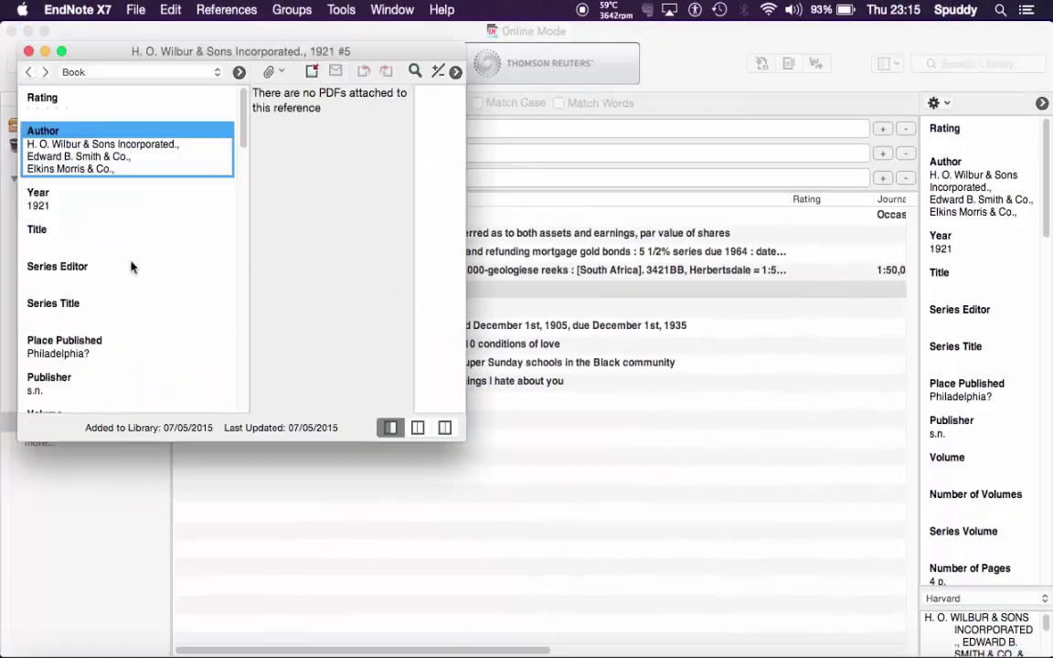
{"action": "left_click", "coordinate": [43, 245]}
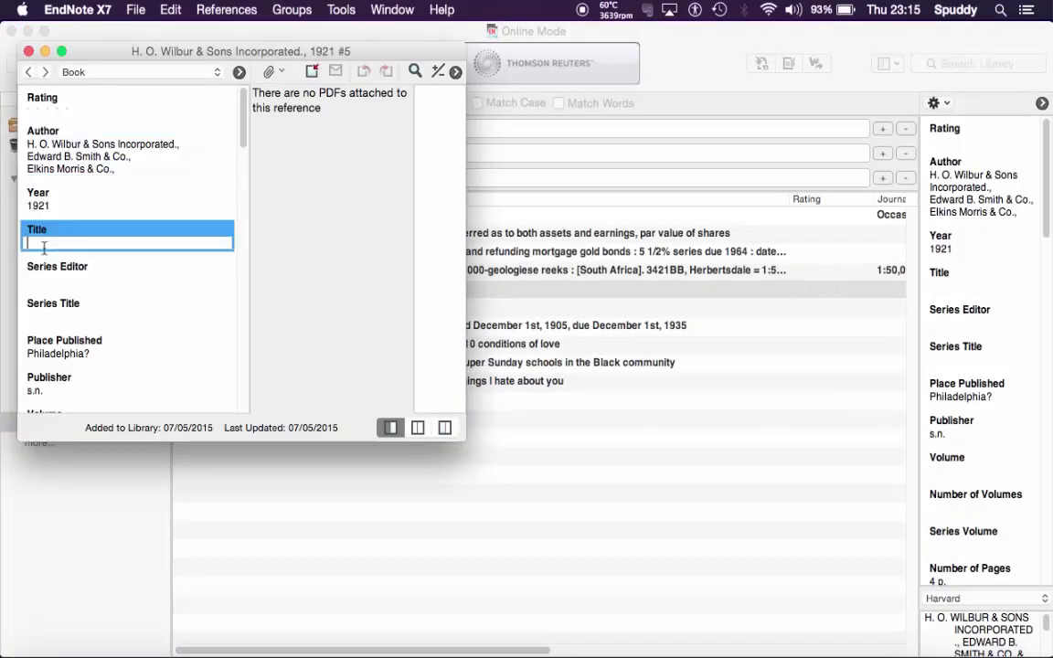
{"action": "left_click", "coordinate": [43, 315]}
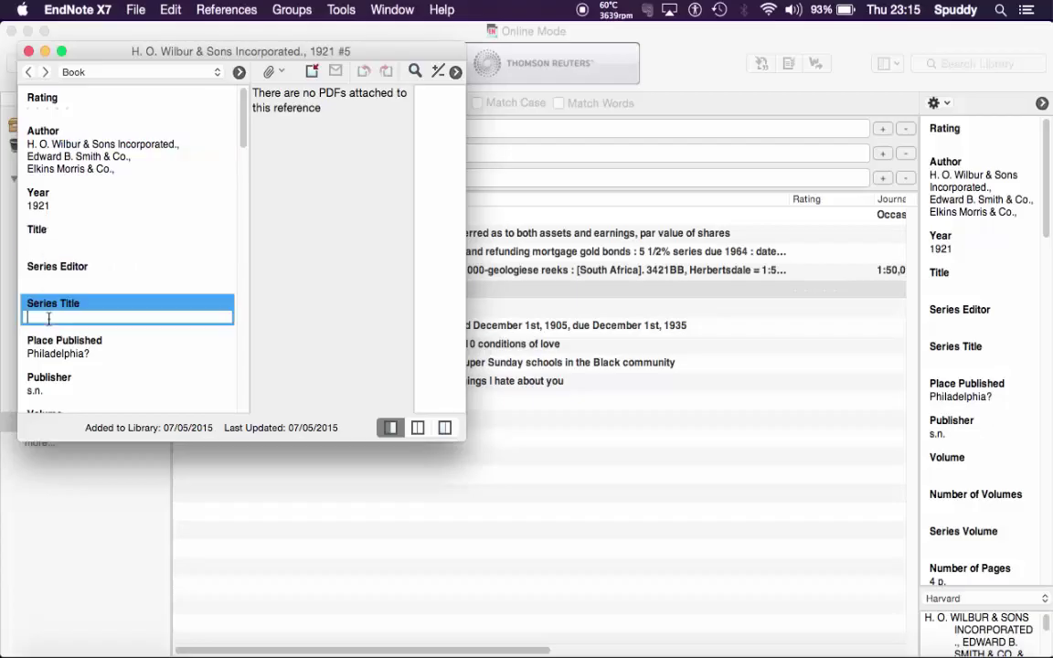
{"action": "scroll", "coordinate": [128, 372], "scroll_direction": "down", "scroll_amount": 5}
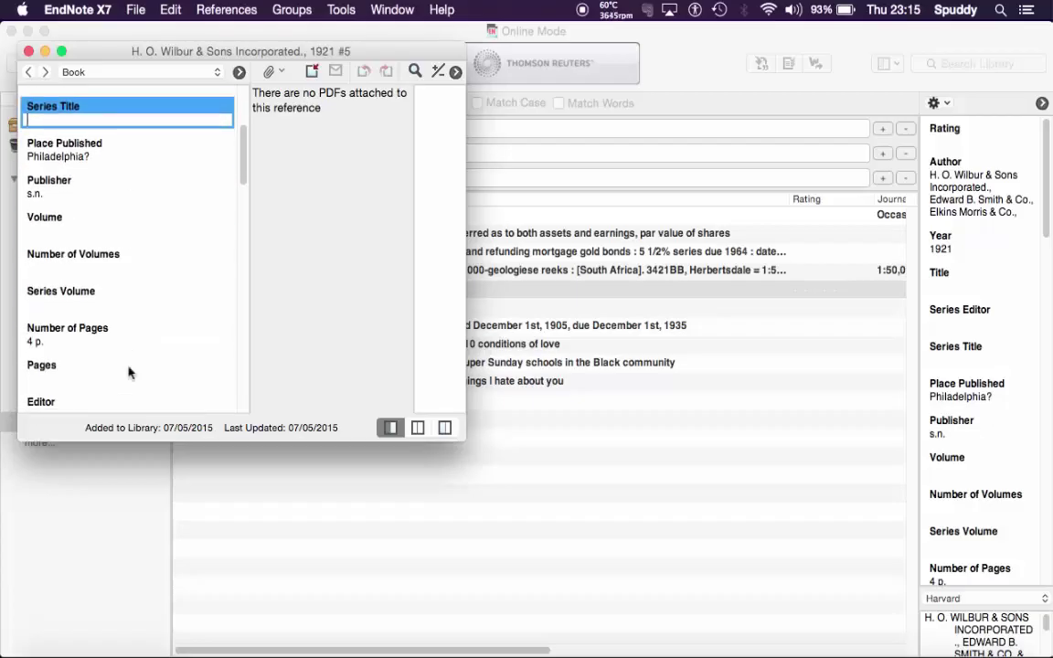
{"action": "left_click", "coordinate": [40, 232]}
{"action": "scroll", "coordinate": [104, 322], "scroll_direction": "down", "scroll_amount": 4}
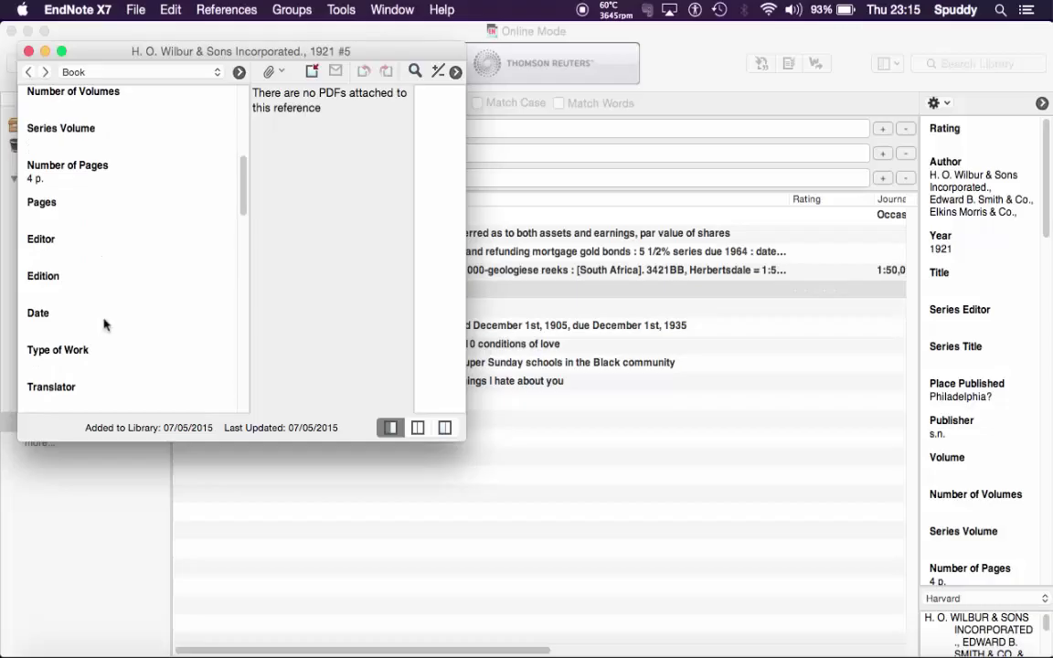
{"action": "scroll", "coordinate": [103, 322], "scroll_direction": "up", "scroll_amount": 5}
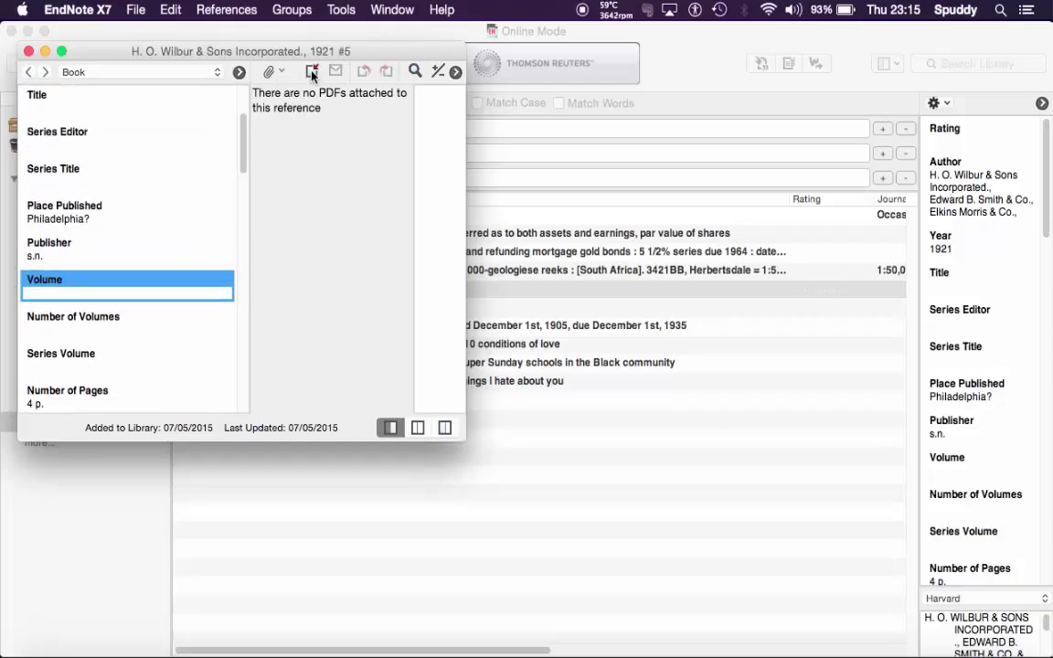
{"action": "left_click", "coordinate": [28, 51]}
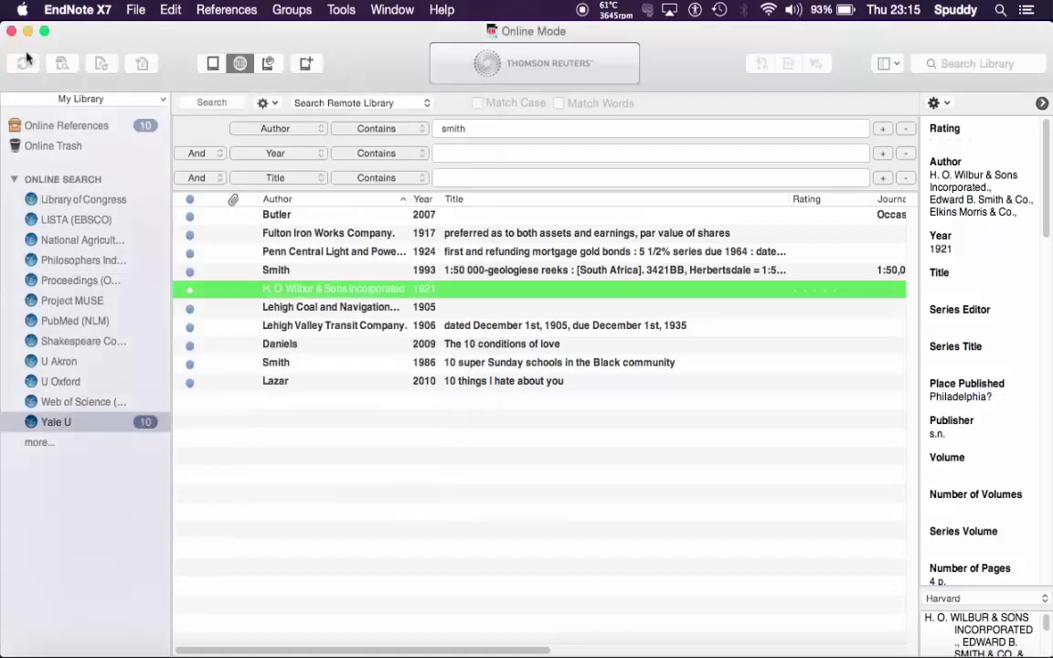
- Select the Lehigh Valley Transit, Penn Central, Fulton Iron Works and Lehigh Coal references together in the search results
{"action": "left_click", "coordinate": [270, 322]}
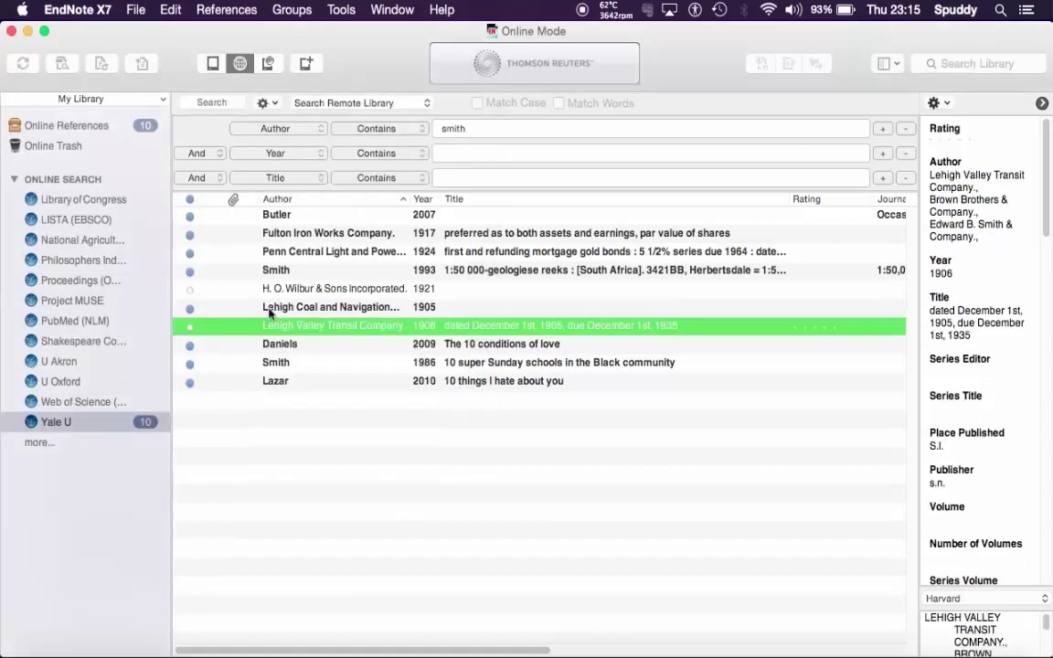
{"action": "left_click", "coordinate": [313, 256], "text": "super"}
{"action": "left_click", "coordinate": [315, 235], "text": "super"}
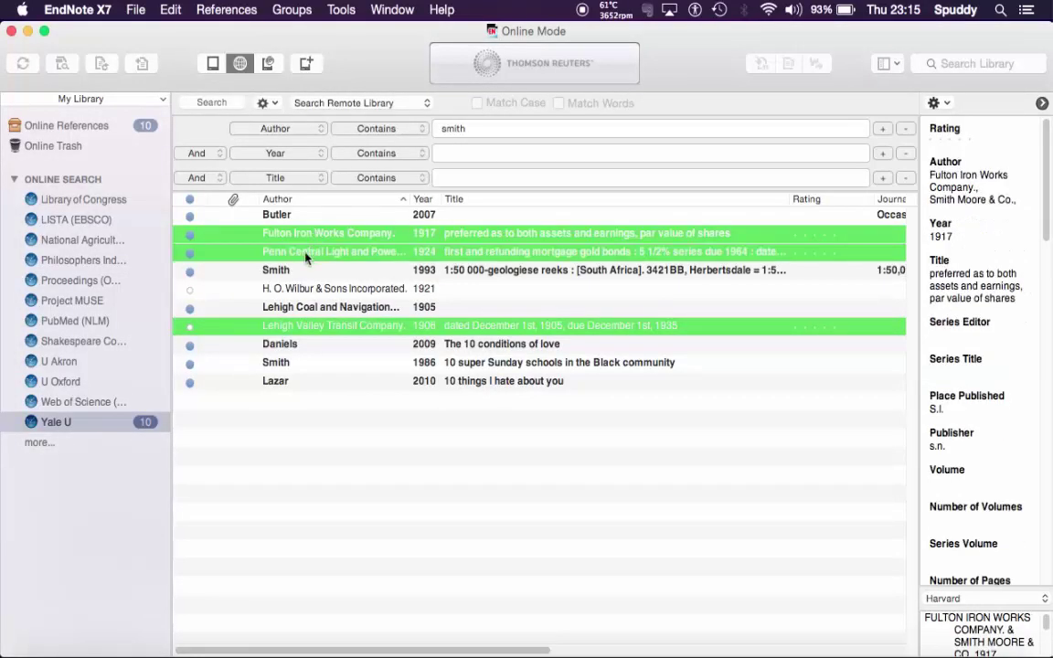
{"action": "left_click", "coordinate": [299, 310], "text": "super"}
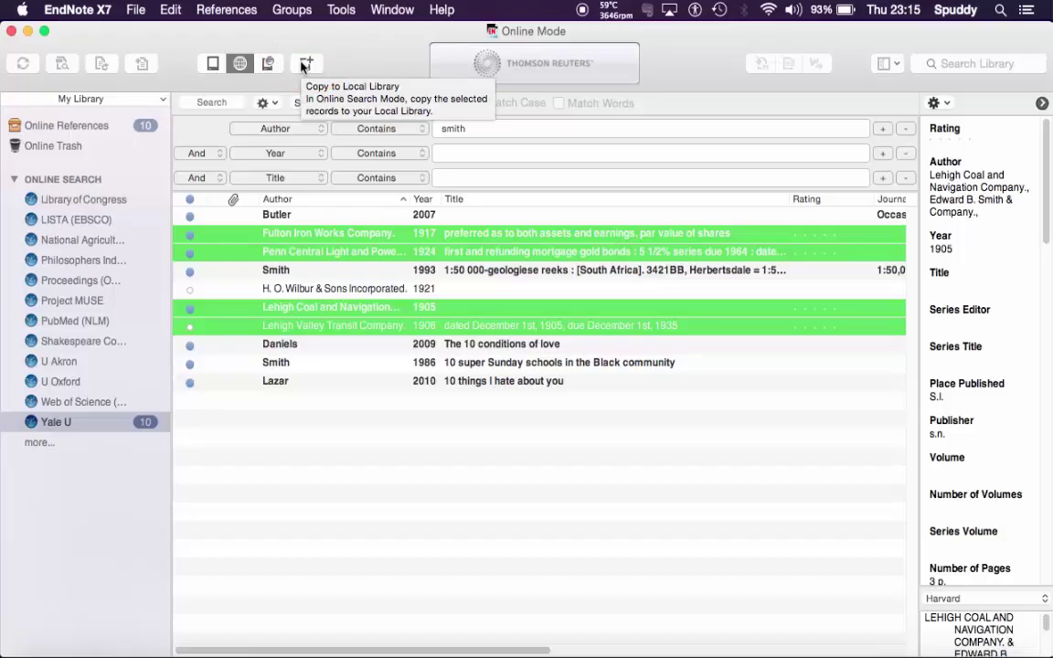
- Switch to the local library and create a group named Yale under My Groups
{"action": "left_click", "coordinate": [212, 65]}
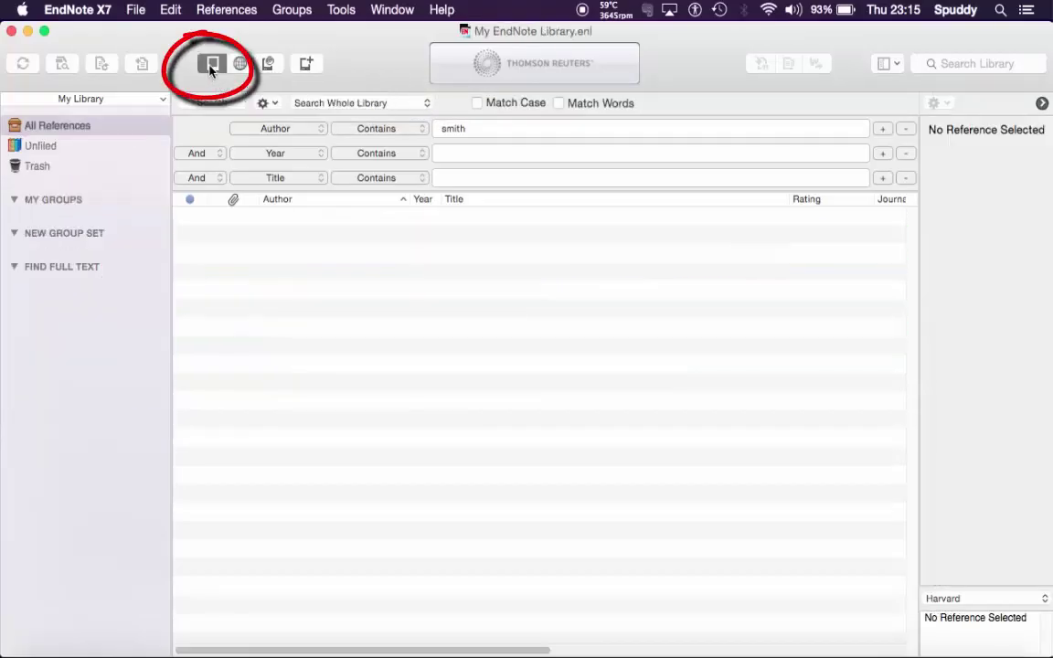
{"action": "left_click", "coordinate": [61, 202]}
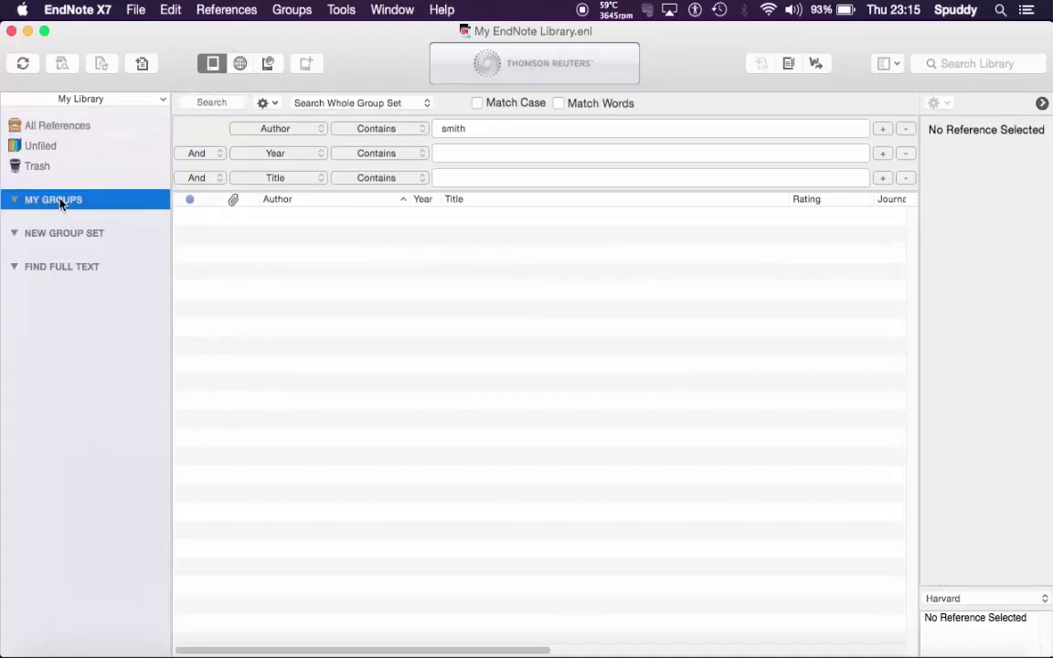
{"action": "left_click", "coordinate": [292, 11]}
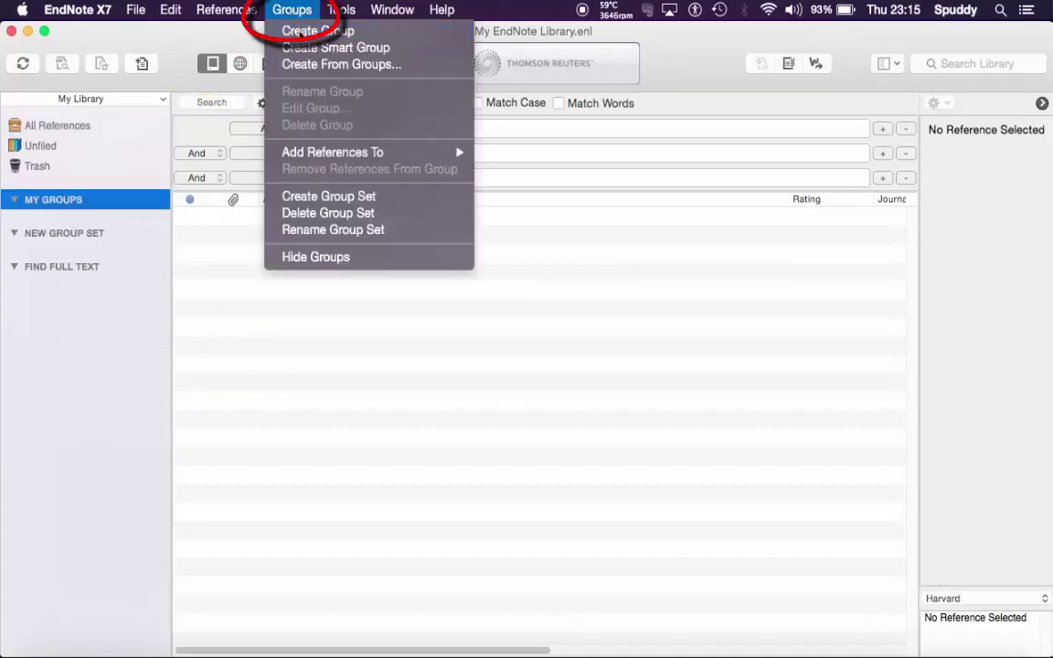
{"action": "left_click", "coordinate": [296, 31]}
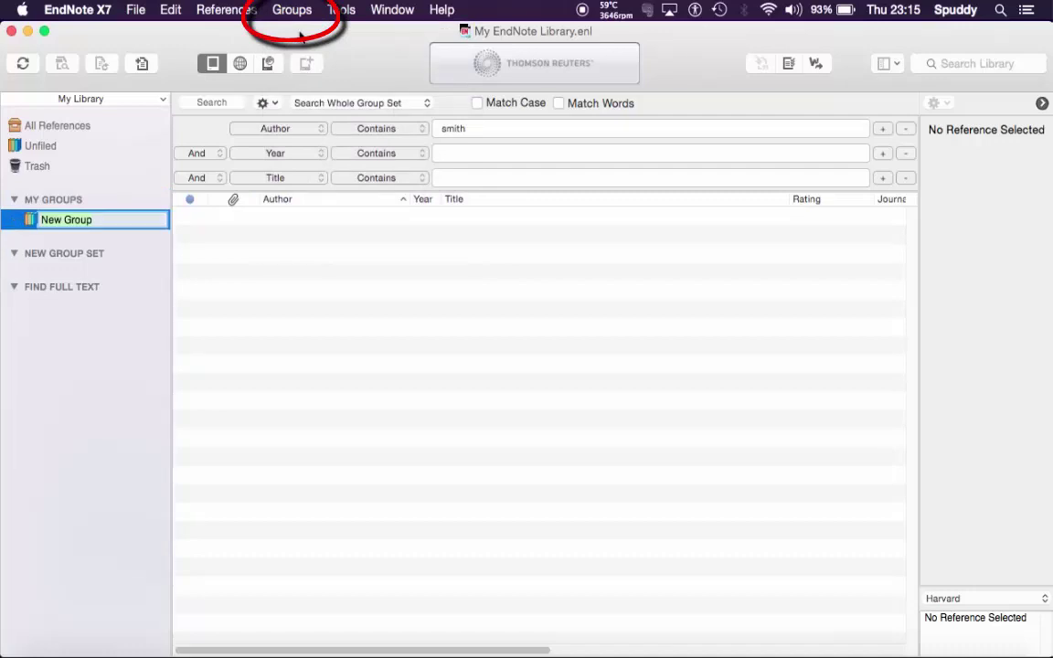
{"action": "type", "text": "Yale"}
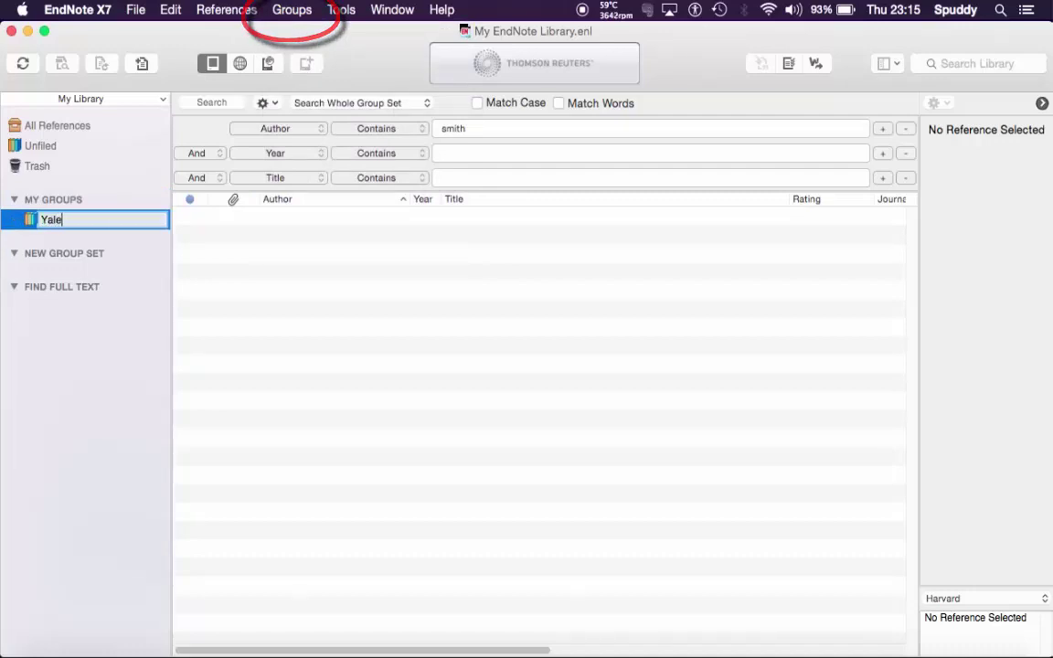
{"action": "left_click", "coordinate": [162, 259]}
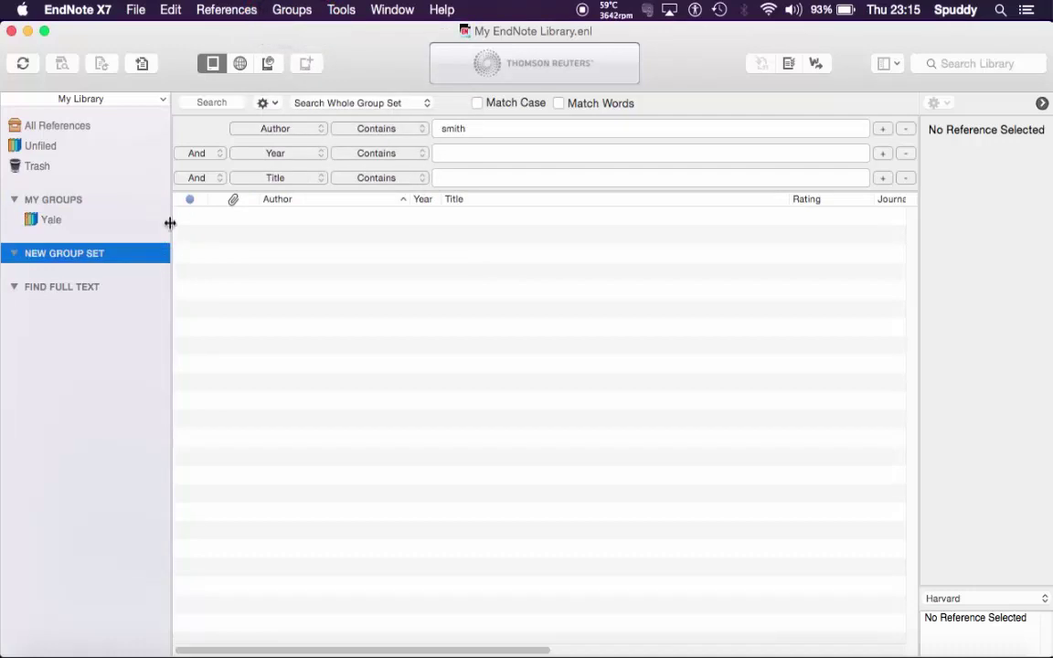
{"action": "left_click", "coordinate": [51, 220]}
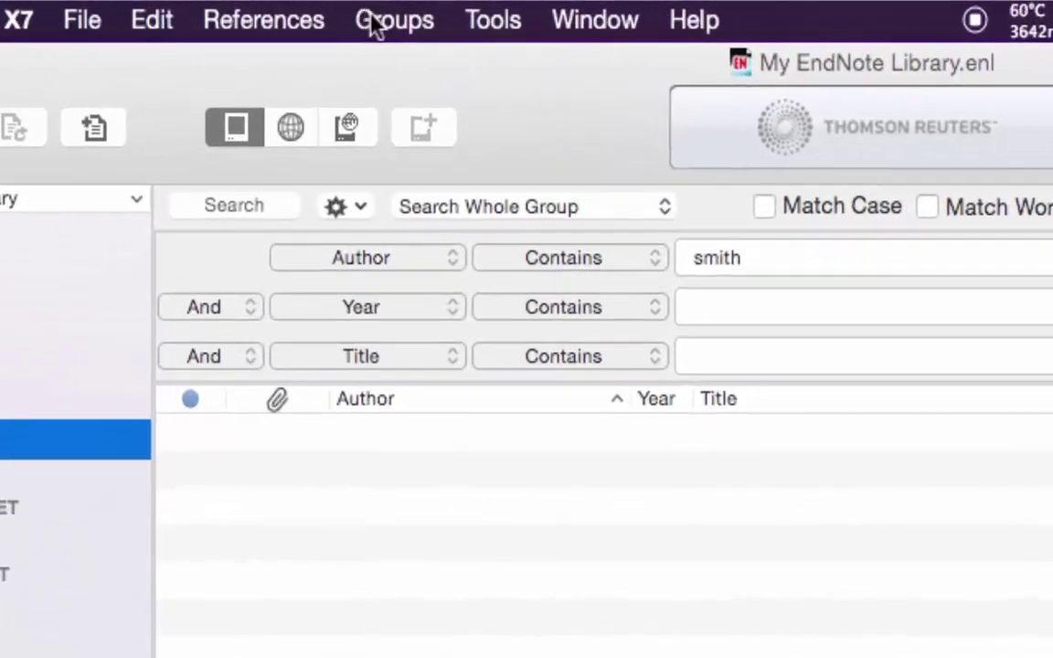
{"action": "left_click", "coordinate": [353, 17]}
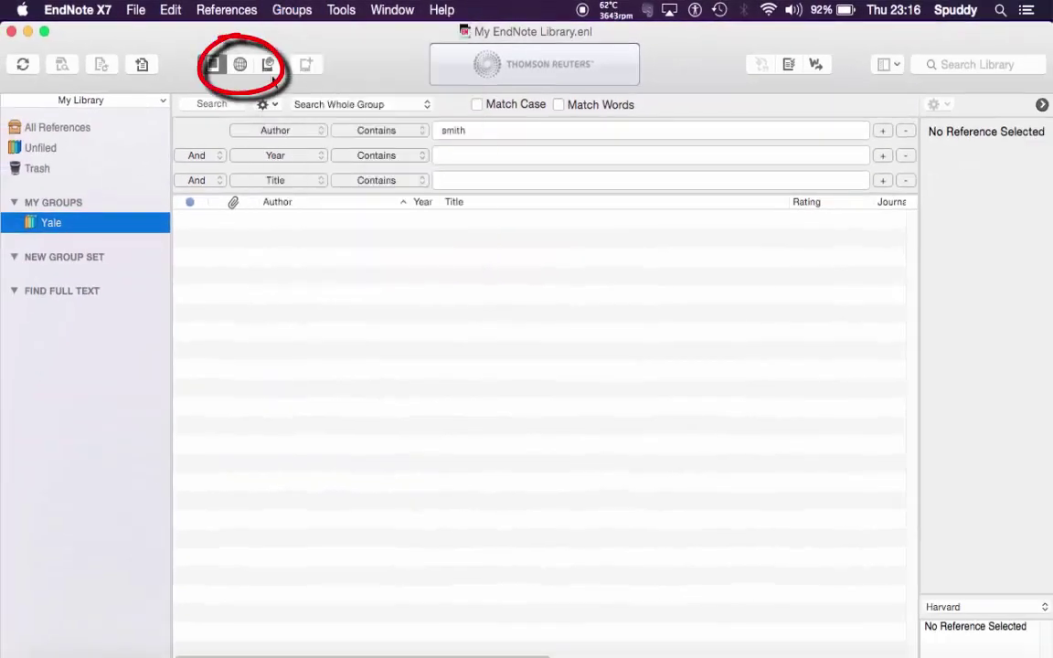
- Copy the 2009, 1921, 1905, 1924 and 1993 references from the online search results into the local library
{"action": "left_click", "coordinate": [241, 68]}
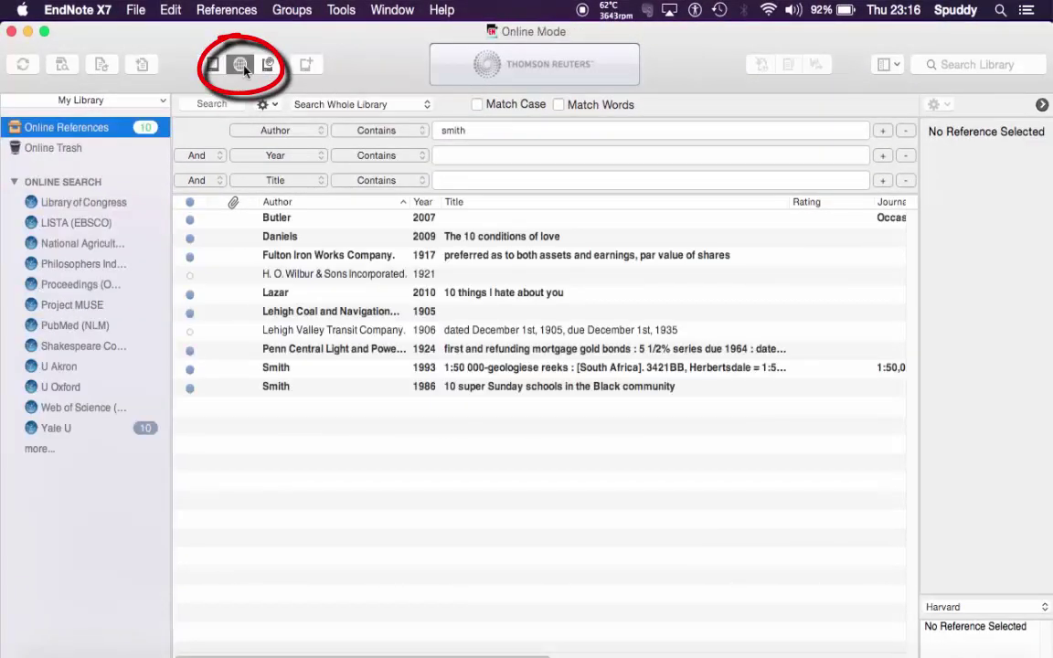
{"action": "left_click", "coordinate": [293, 240]}
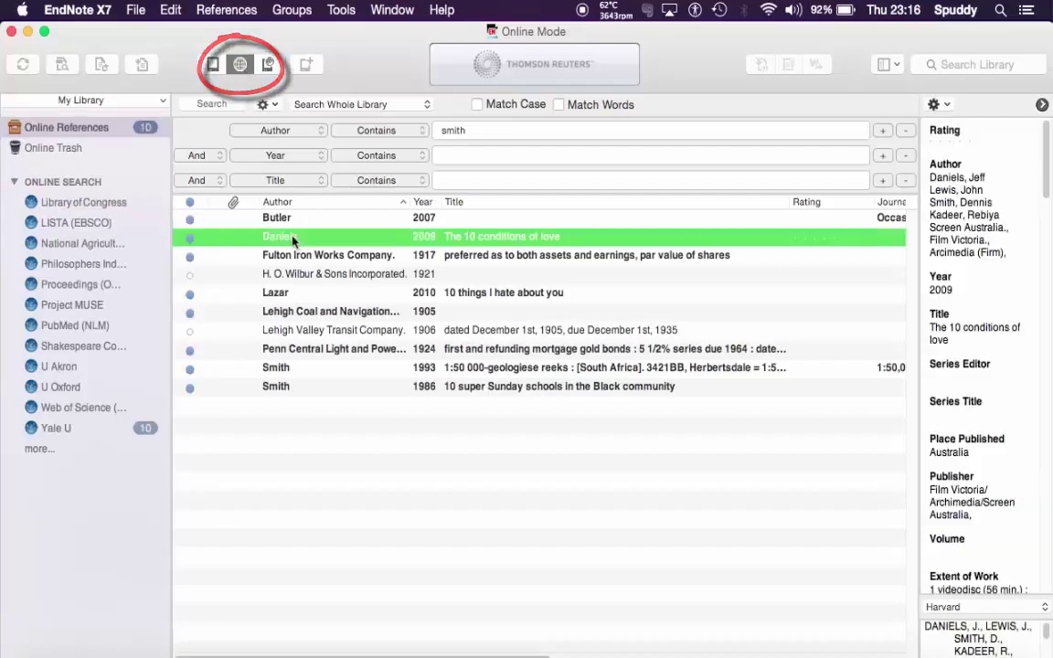
{"action": "left_click", "coordinate": [293, 276], "text": "super"}
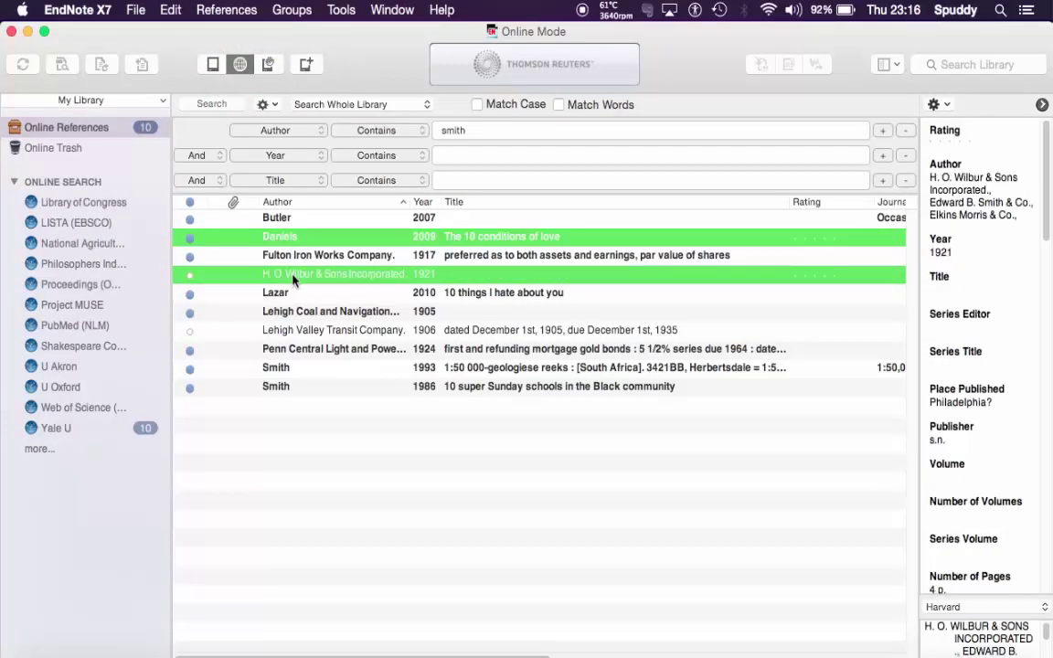
{"action": "left_click", "coordinate": [279, 312], "text": "super"}
{"action": "left_click", "coordinate": [280, 353], "text": "super"}
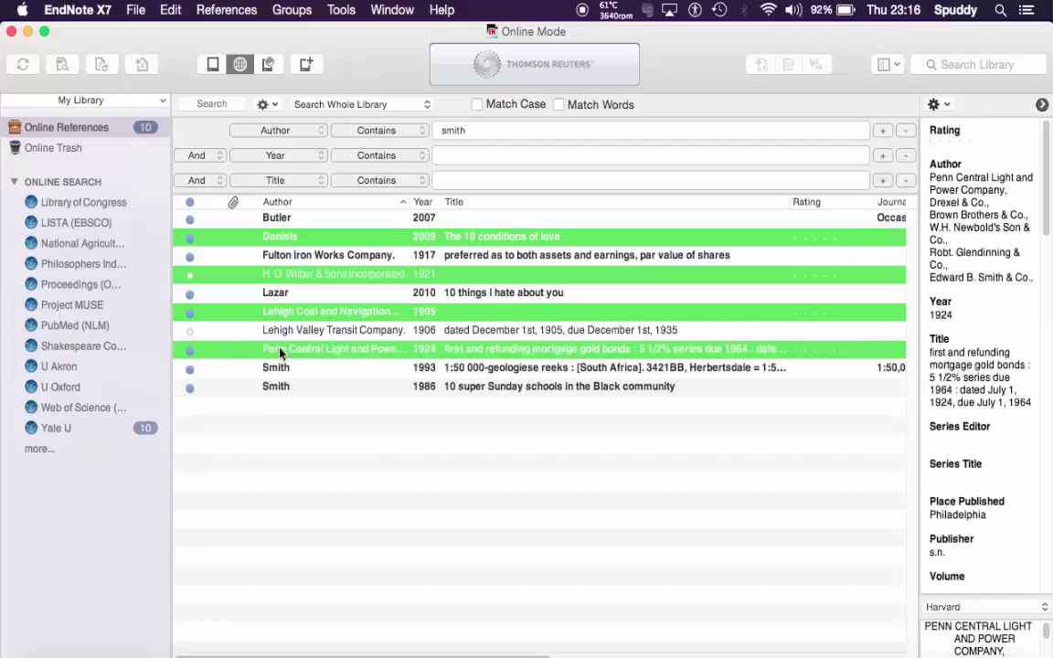
{"action": "left_click", "coordinate": [278, 370], "text": "super"}
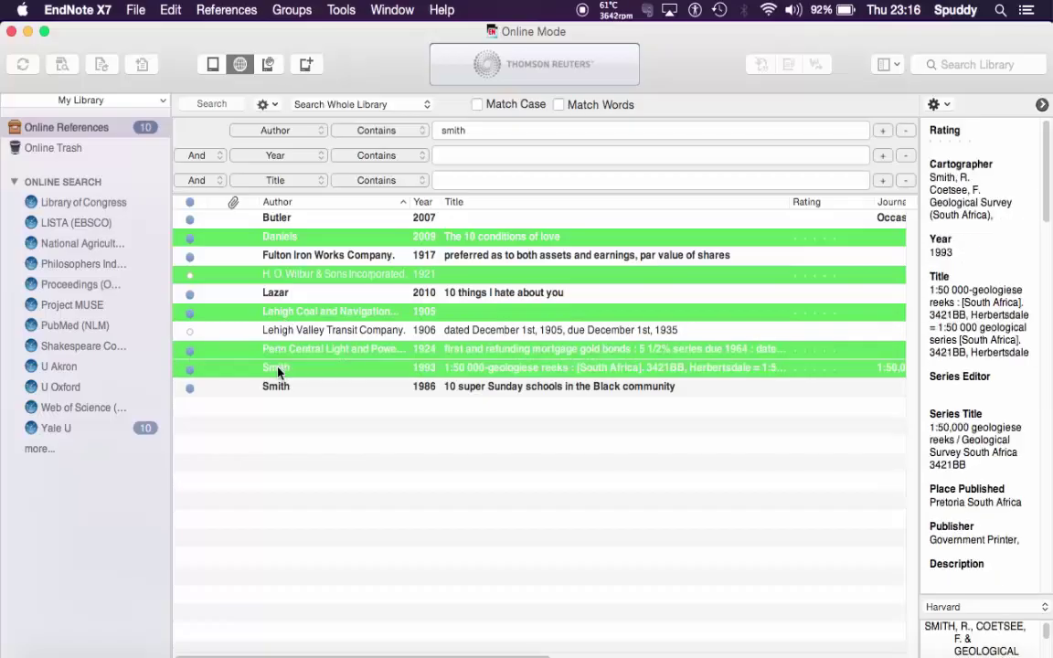
{"action": "left_click", "coordinate": [309, 69]}
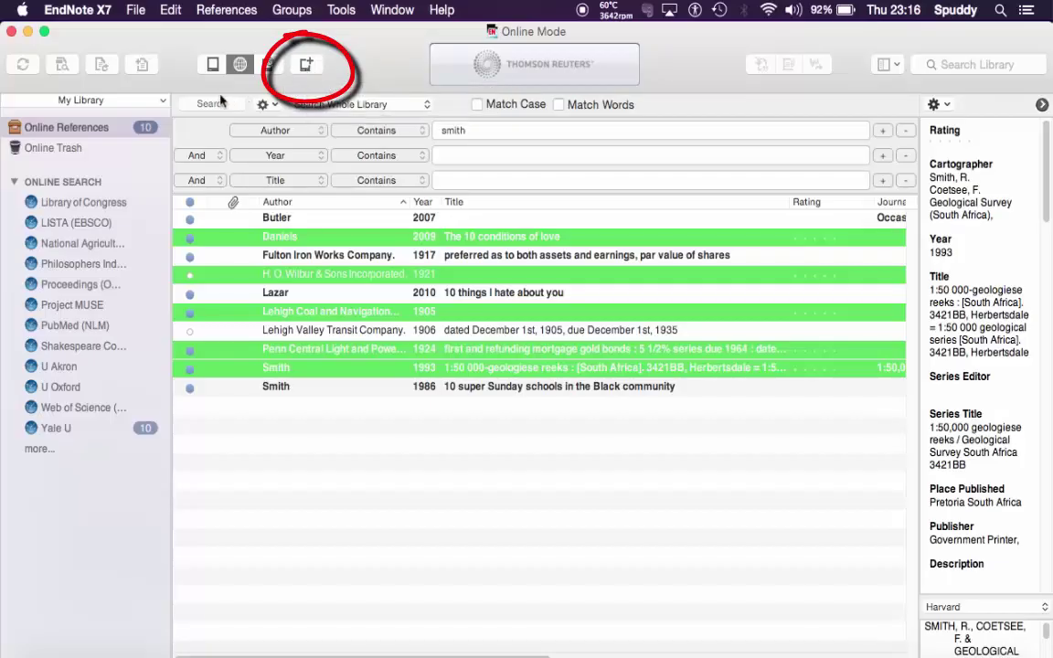
- In the local library, add all the copied references to the Yale group and run a full-text search for them
{"action": "left_click", "coordinate": [212, 66]}
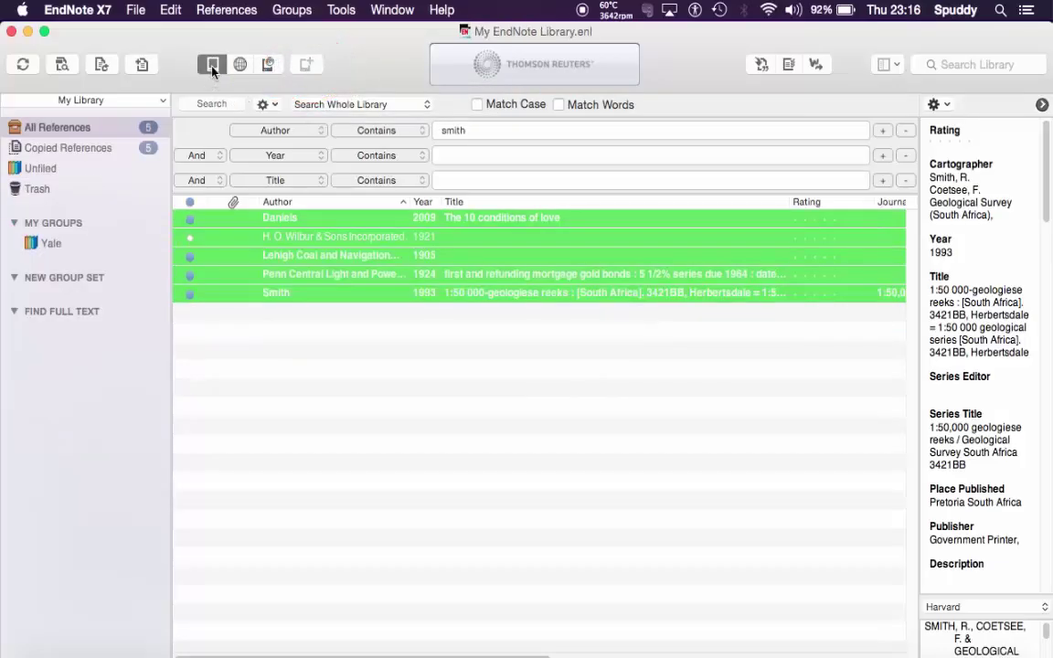
{"action": "left_click", "coordinate": [81, 151]}
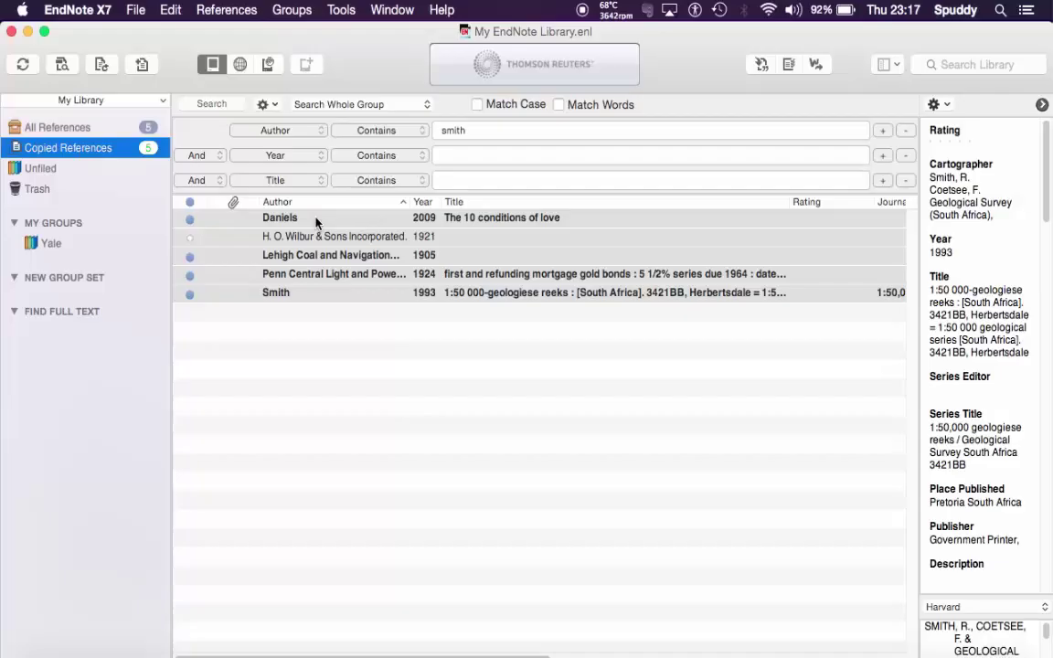
{"action": "key", "text": "super+a"}
{"action": "left_click_drag", "start_coordinate": [316, 222], "coordinate": [85, 247]}
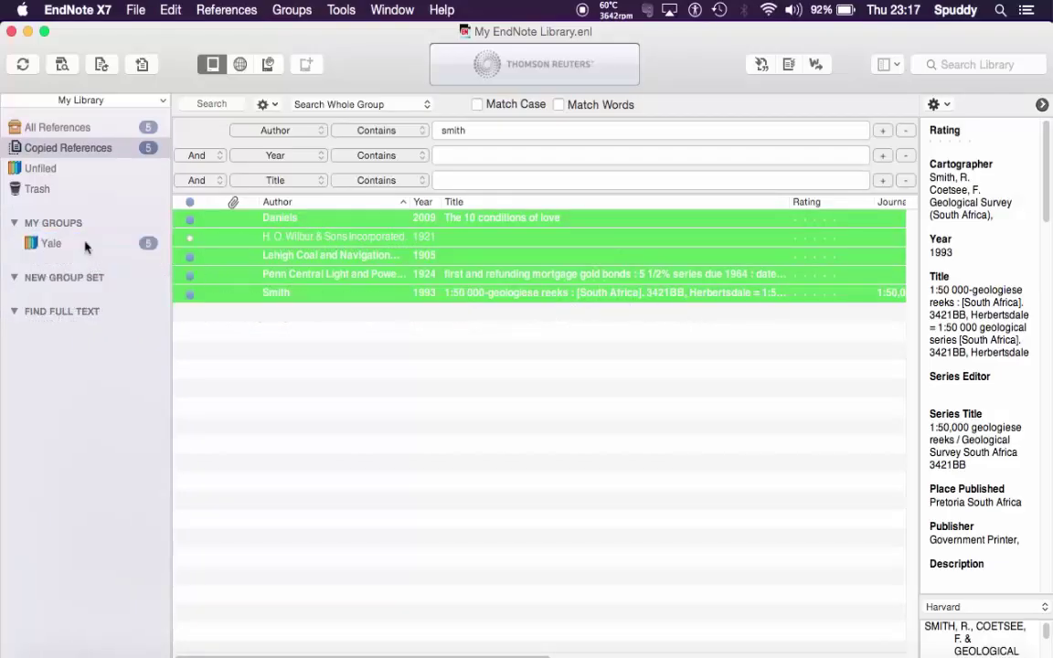
{"action": "left_click", "coordinate": [85, 245]}
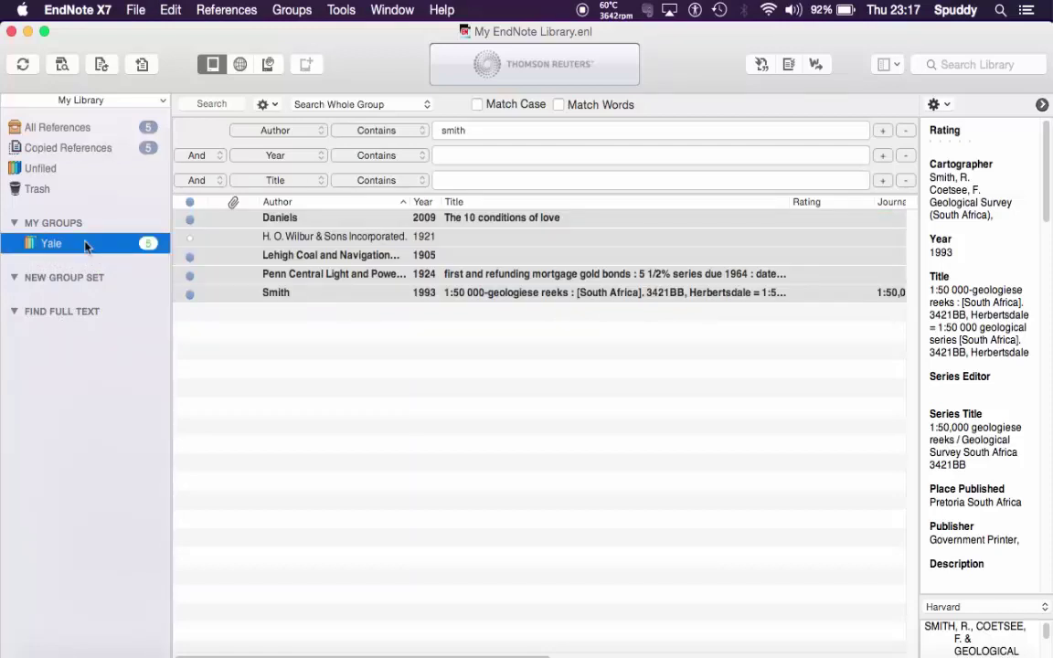
{"action": "left_click", "coordinate": [64, 73]}
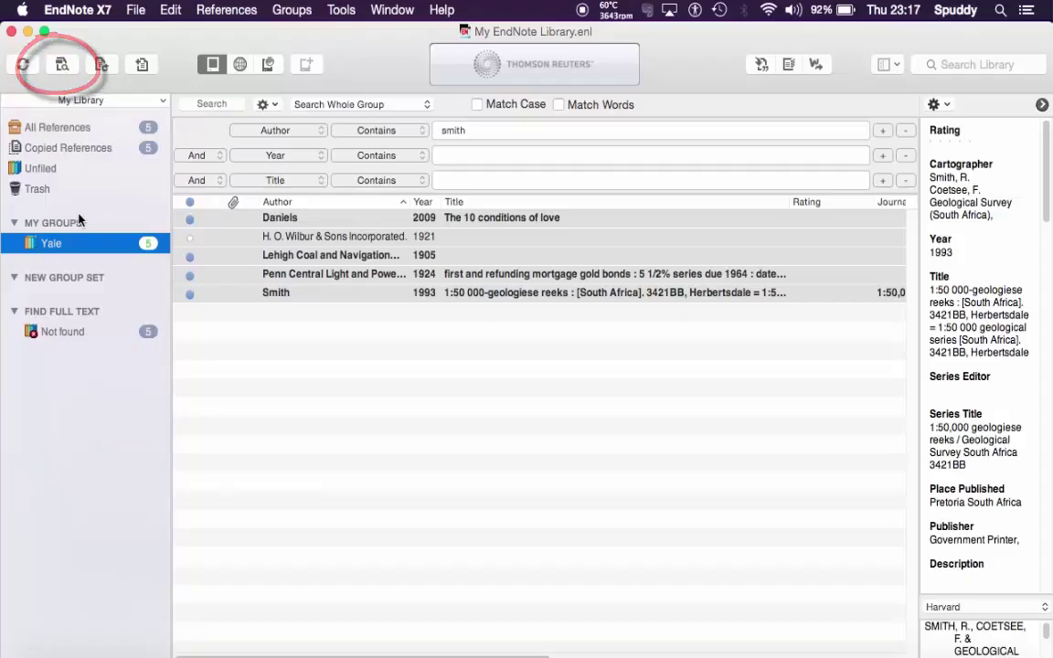
{"action": "left_click", "coordinate": [288, 364]}
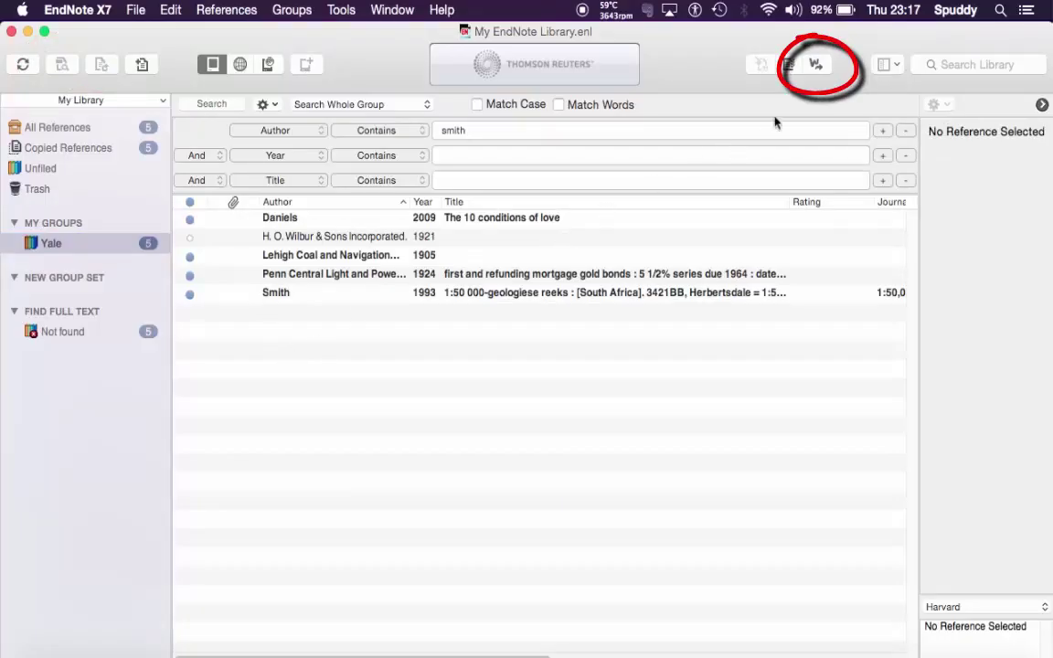
- Switch to Word, enter "This is a quote", and insert the 1924 Penn Central Light and Power Company reference from EndNote as its citation
{"action": "left_click", "coordinate": [815, 64]}
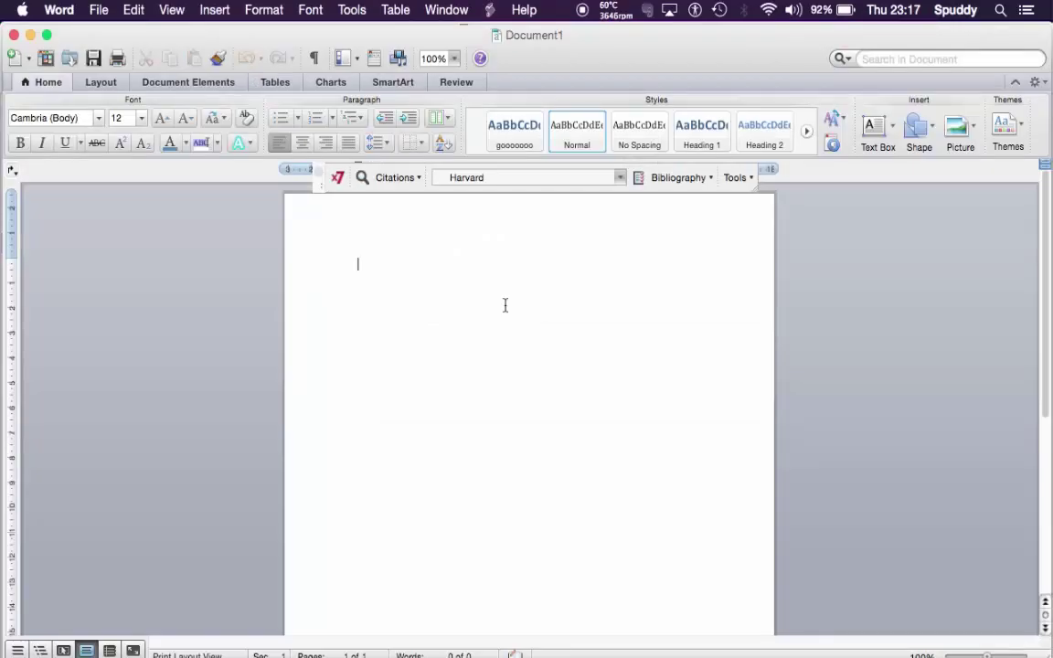
{"action": "type", "text": "This is a quote"}
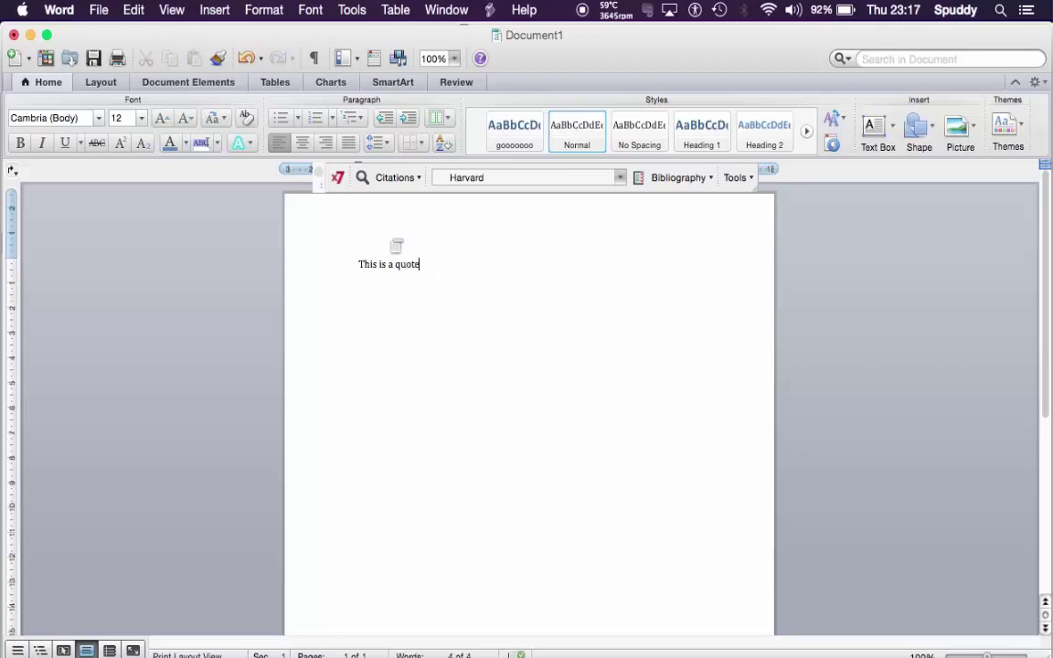
{"action": "left_click", "coordinate": [338, 177]}
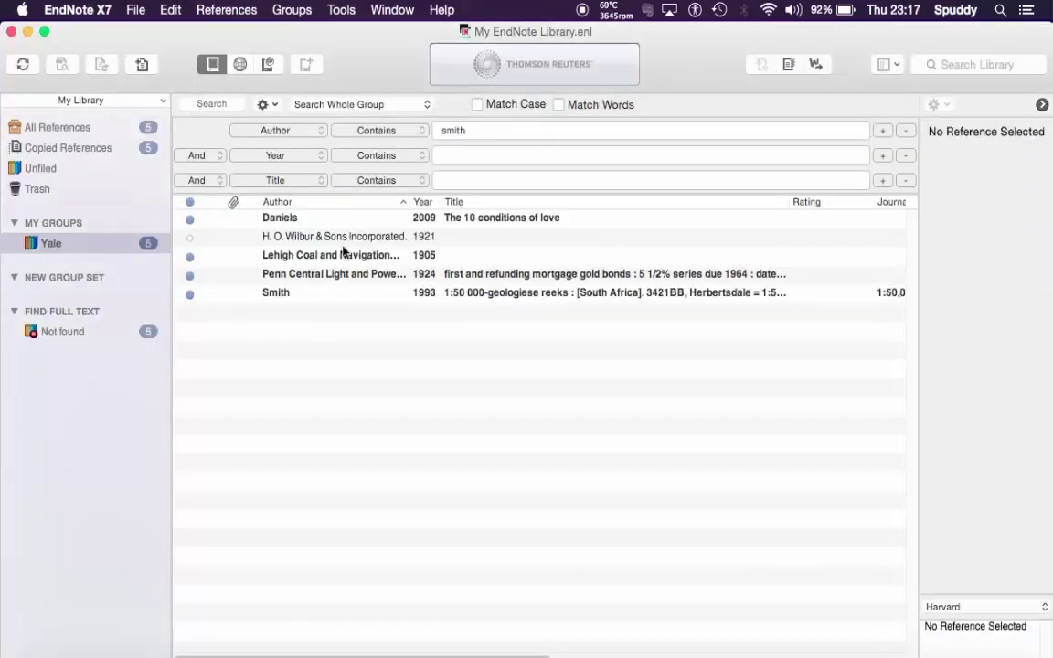
{"action": "left_click", "coordinate": [336, 277]}
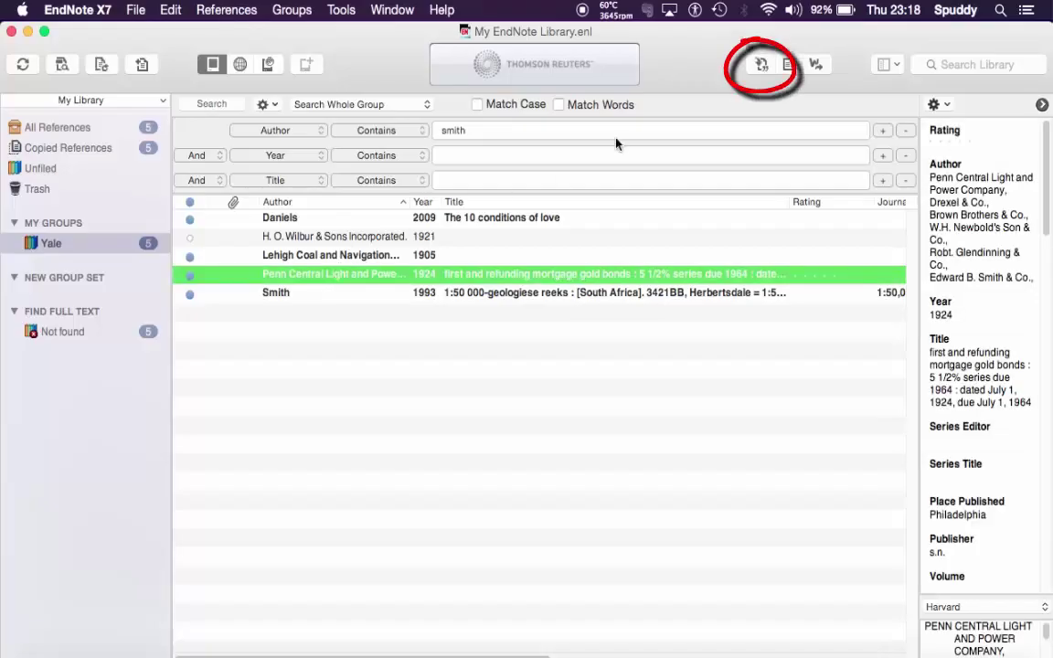
{"action": "left_click", "coordinate": [762, 70]}
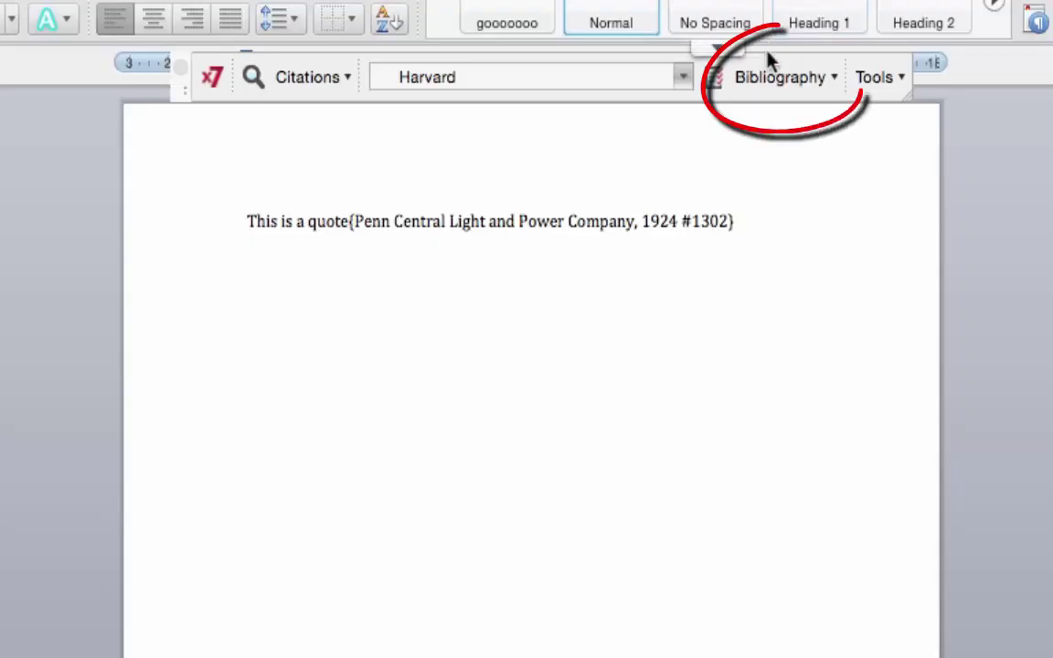
- Turn instant formatting on for the document's citations and bibliography, and examine the "et al." wording in the formatted citation
{"action": "left_click", "coordinate": [772, 80]}
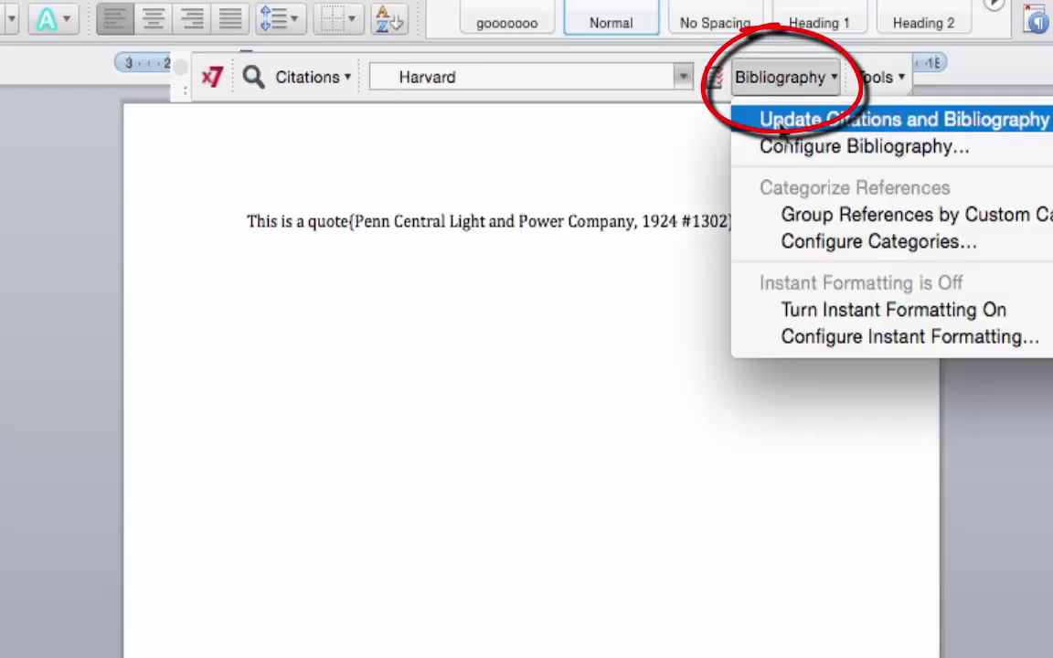
{"action": "left_click", "coordinate": [819, 312]}
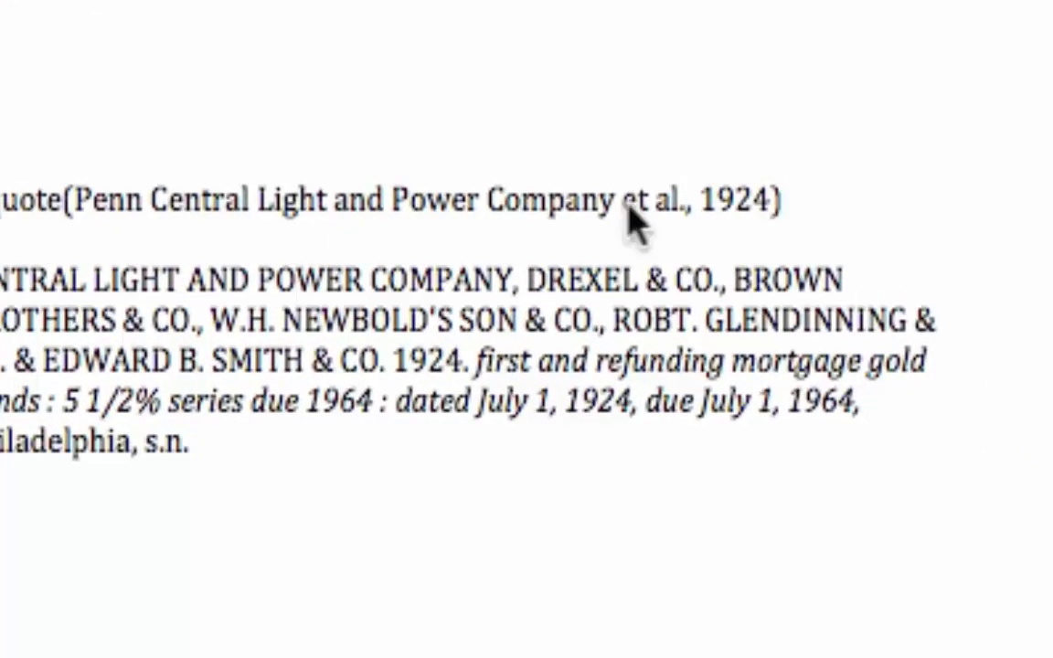
{"action": "left_click_drag", "start_coordinate": [628, 203], "coordinate": [689, 199]}
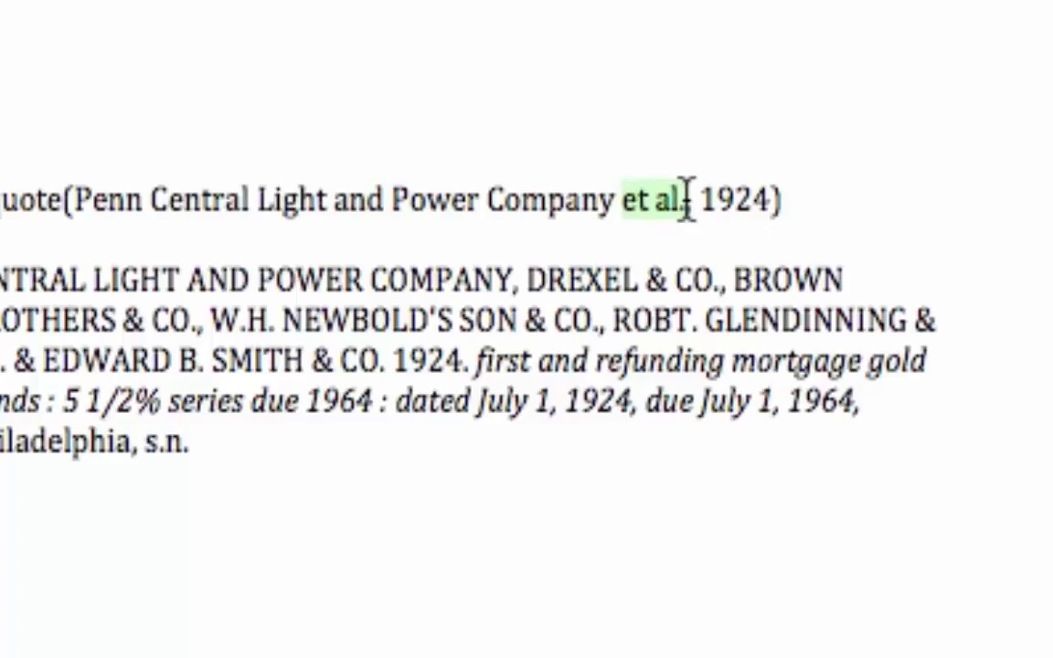
{"action": "left_click_drag", "start_coordinate": [688, 199], "coordinate": [701, 199]}
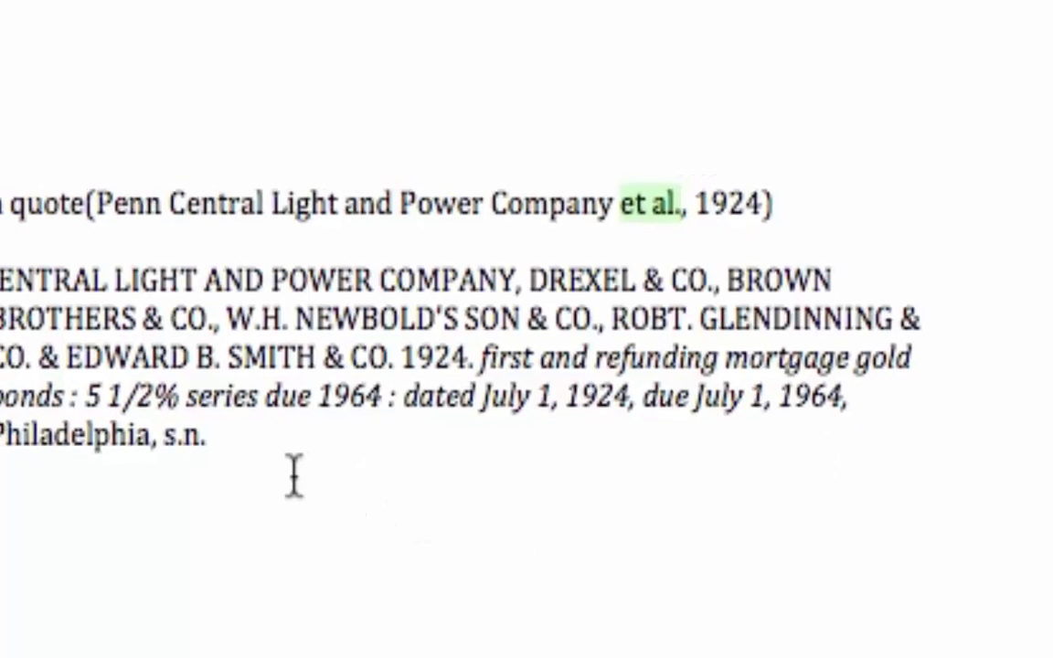
{"action": "left_click", "coordinate": [295, 475]}
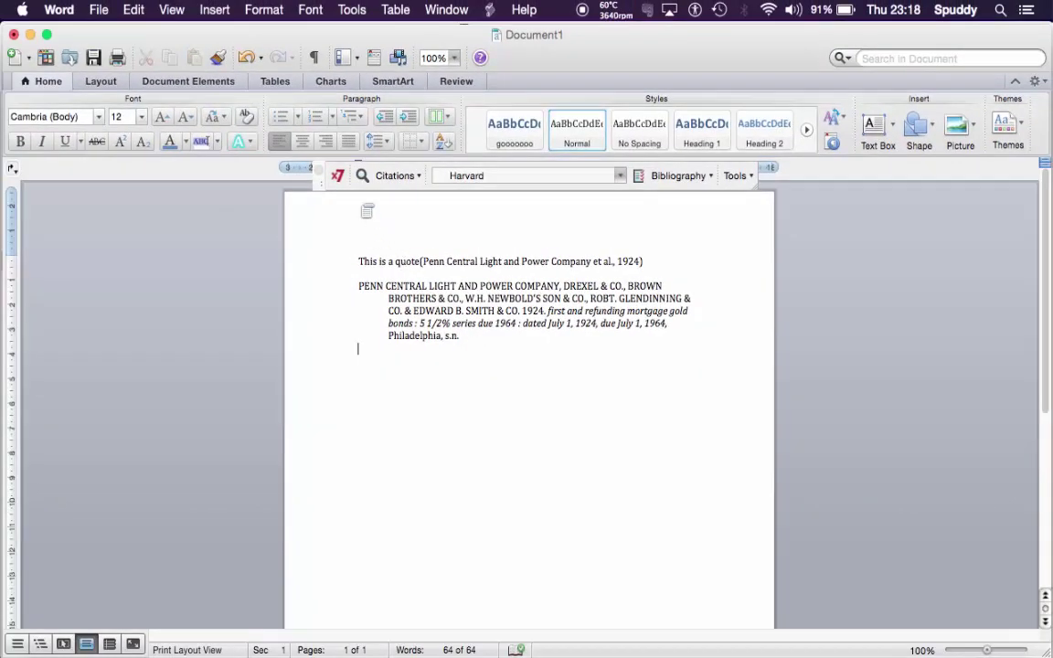
- Switch back to EndNote and open the Harvard output style for editing from the Style Manager
{"action": "left_click", "coordinate": [337, 175]}
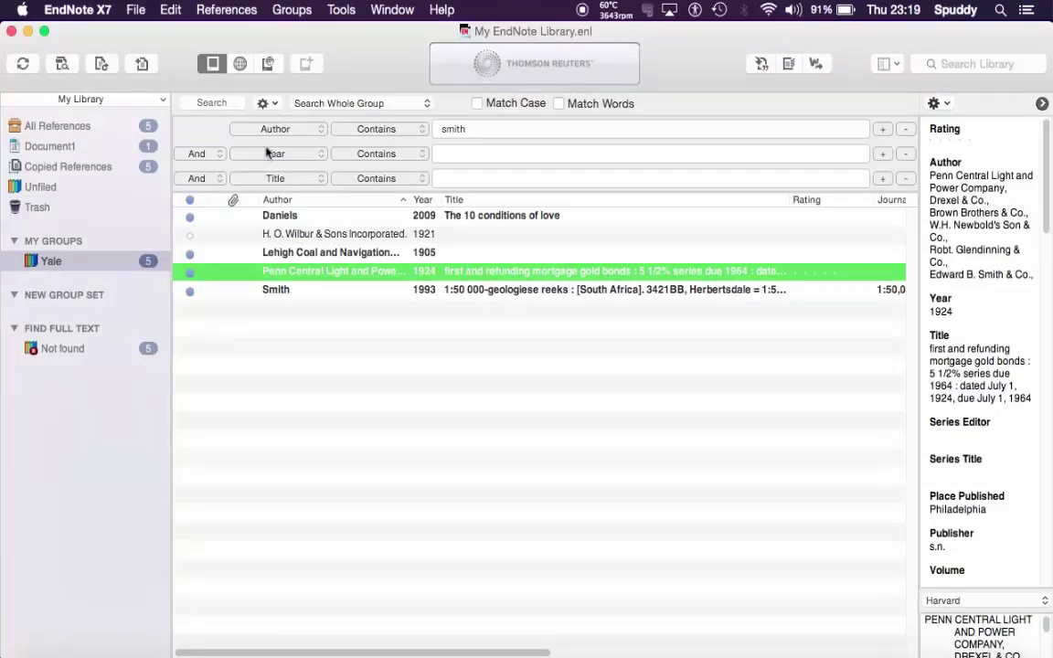
{"action": "left_click", "coordinate": [176, 13]}
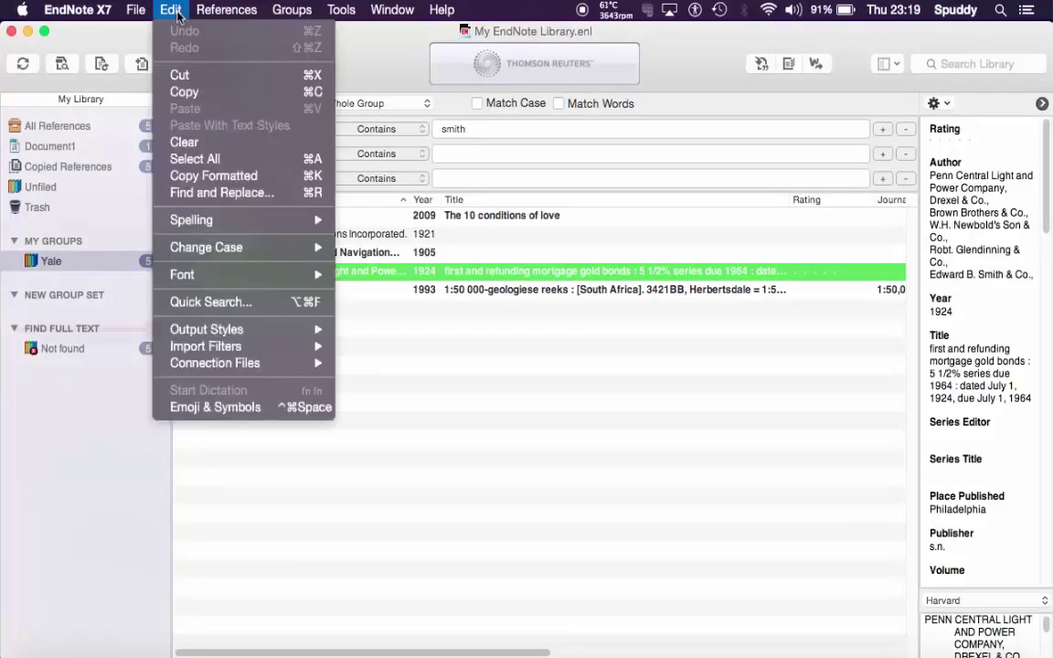
{"action": "mouse_move", "coordinate": [240, 338]}
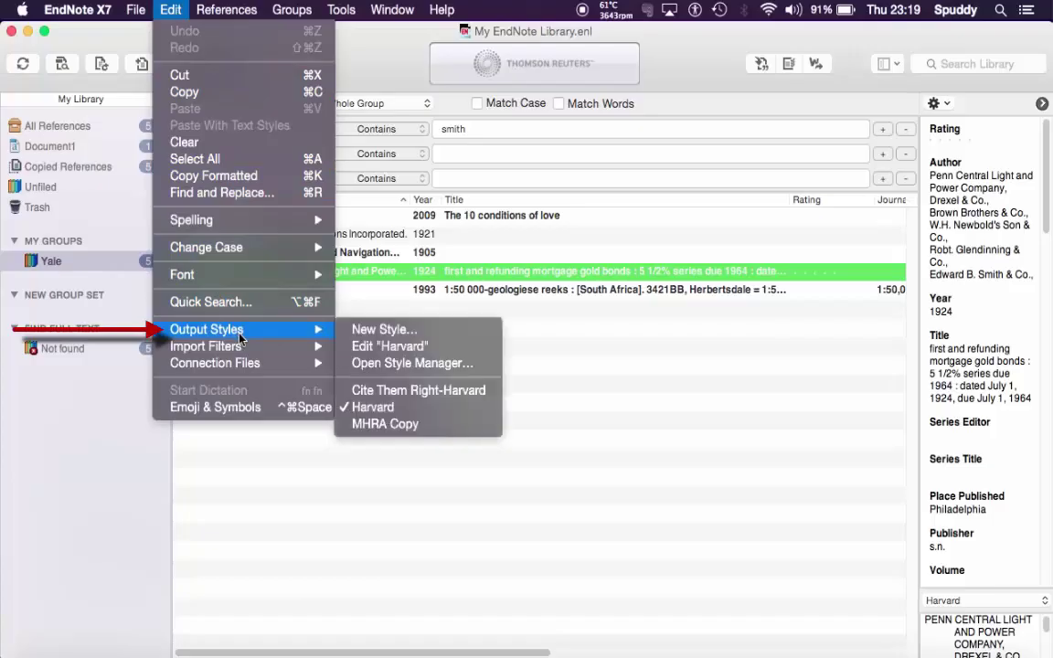
{"action": "left_click", "coordinate": [385, 370]}
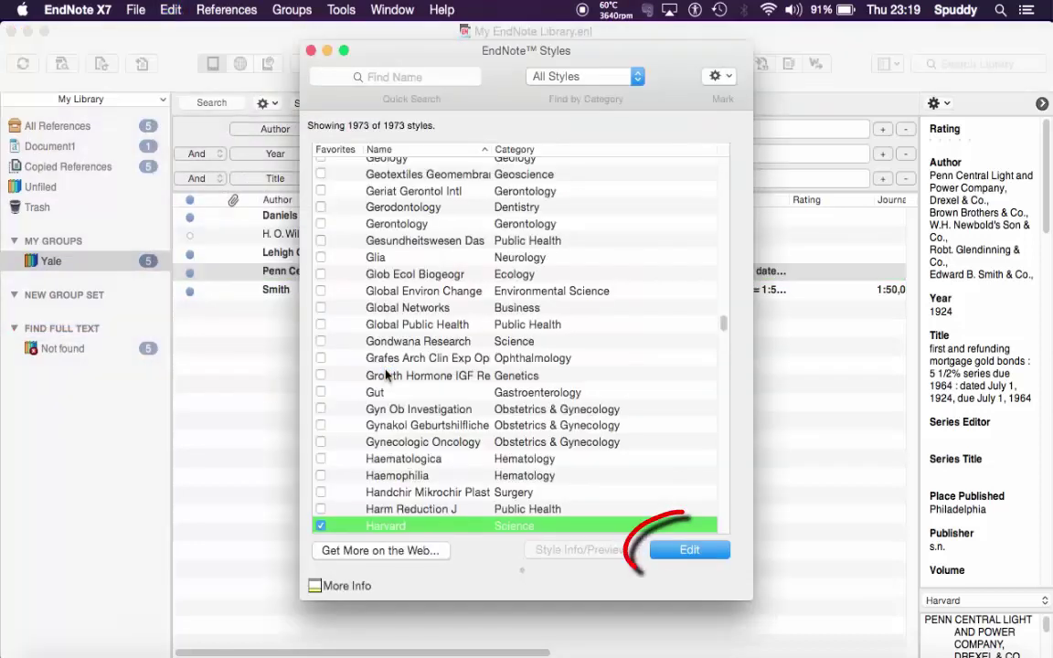
{"action": "left_click", "coordinate": [687, 551]}
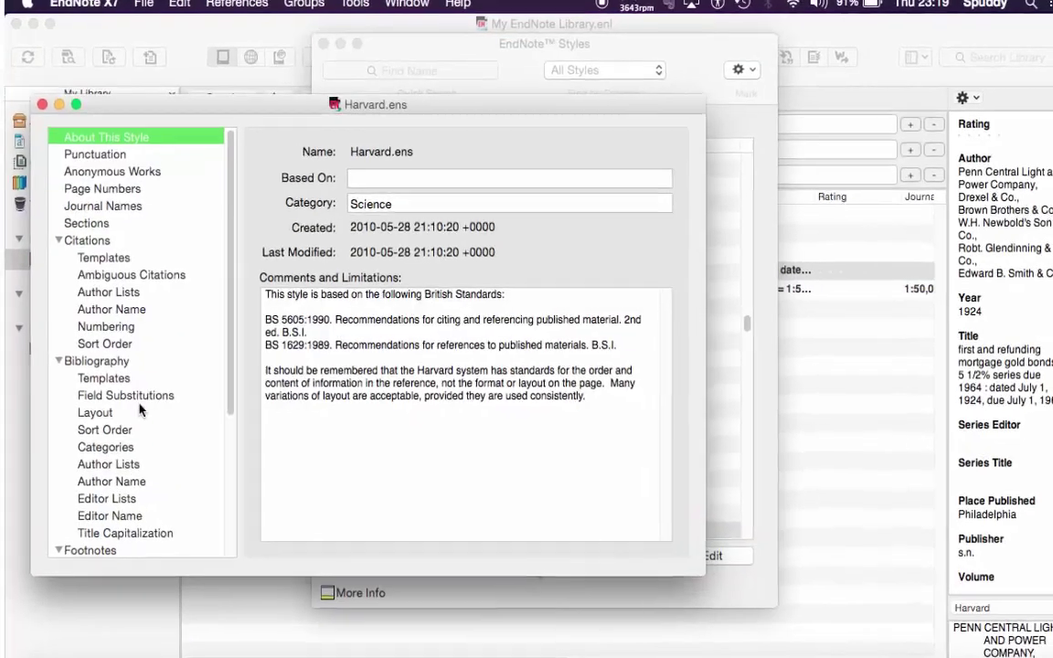
- Examine the Harvard style's citation templates, ambiguous citations, author lists, author name, numbering and sort order settings, and its bibliography templates
{"action": "scroll", "coordinate": [174, 333], "scroll_direction": "down", "scroll_amount": 2}
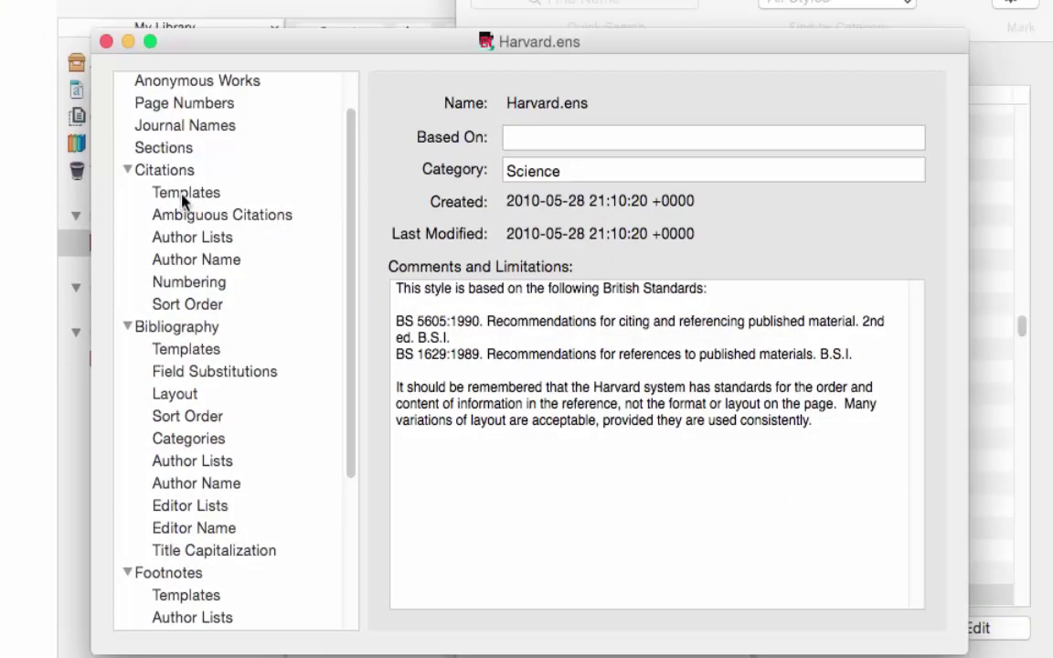
{"action": "left_click", "coordinate": [182, 194]}
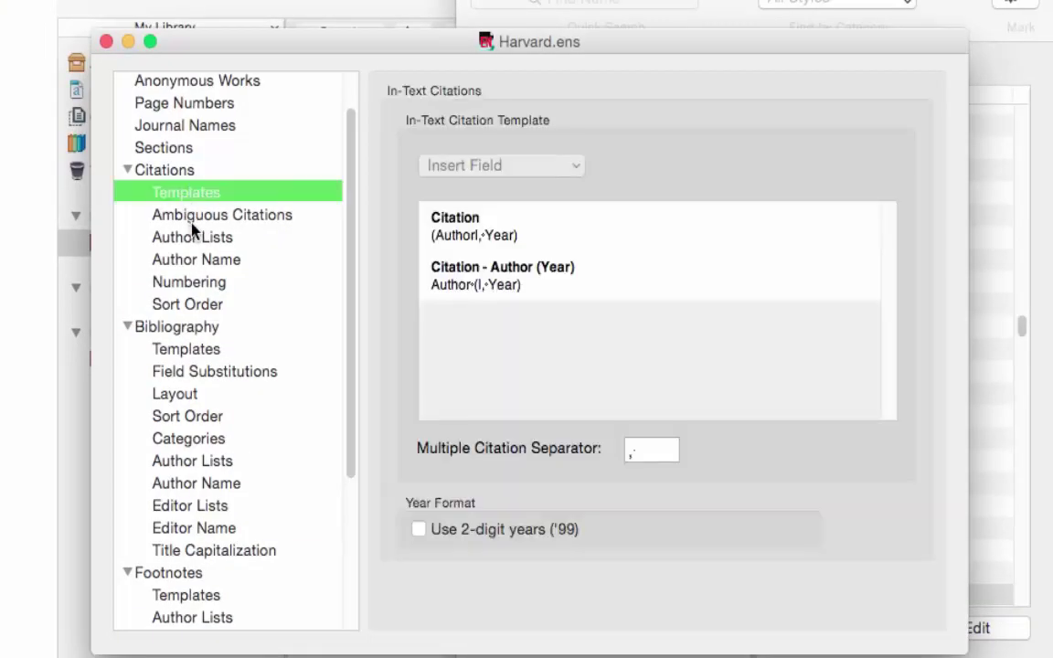
{"action": "left_click", "coordinate": [192, 215]}
{"action": "left_click", "coordinate": [192, 237]}
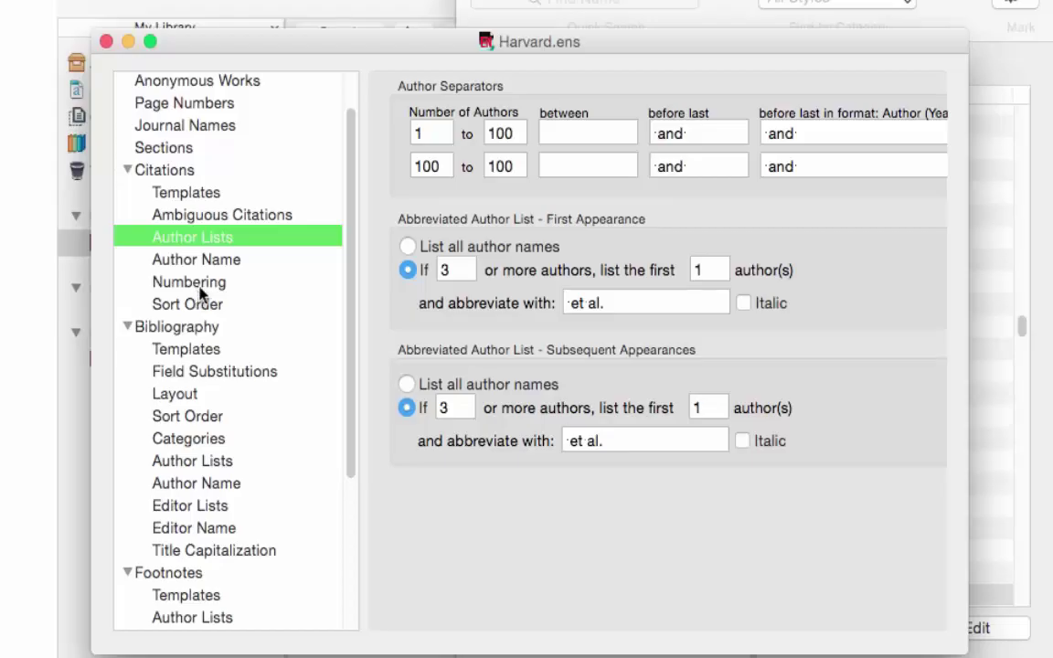
{"action": "left_click", "coordinate": [617, 303]}
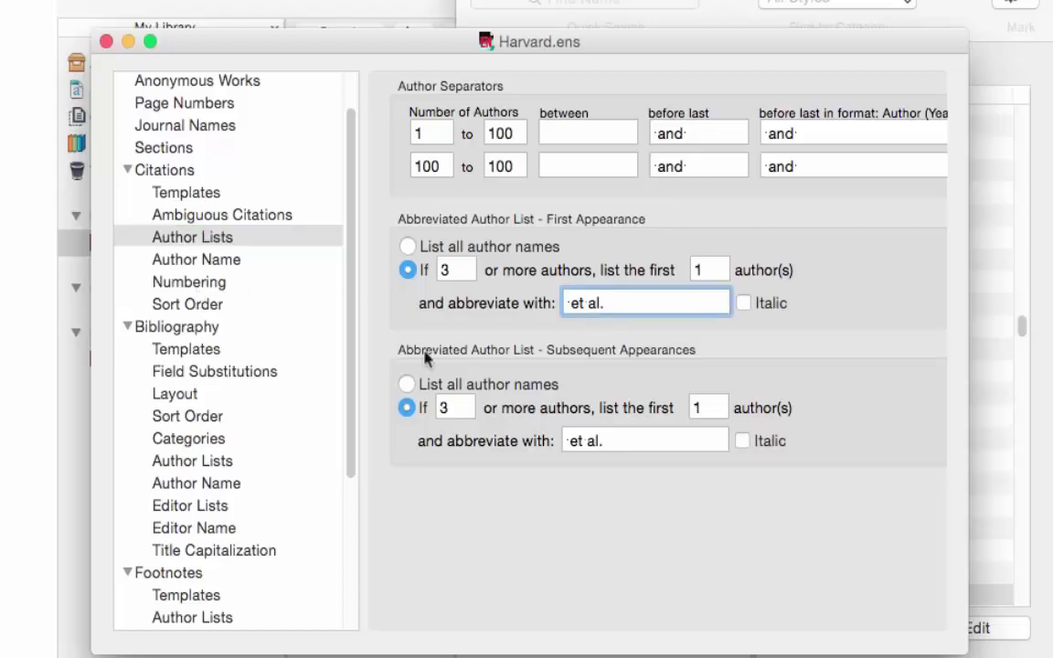
{"action": "left_click", "coordinate": [185, 264]}
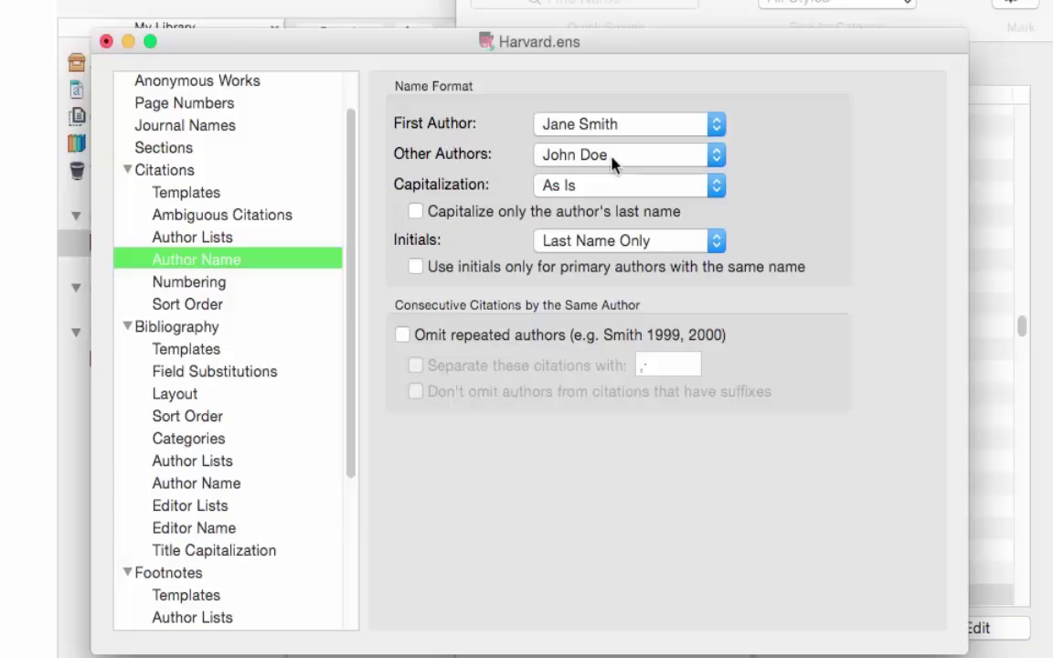
{"action": "left_click", "coordinate": [177, 291]}
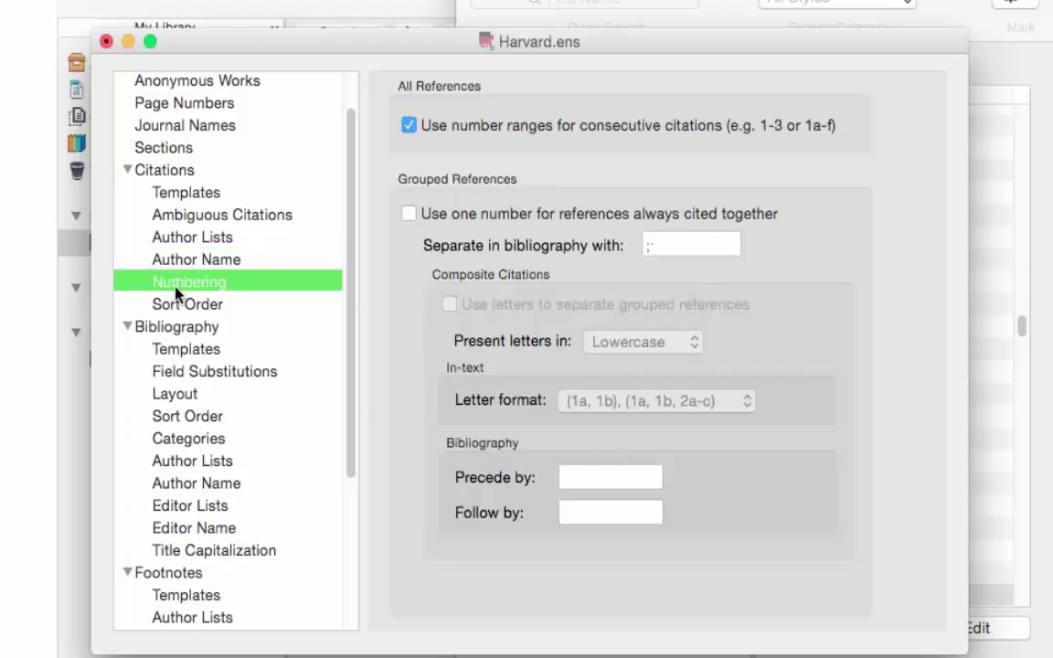
{"action": "left_click", "coordinate": [184, 311]}
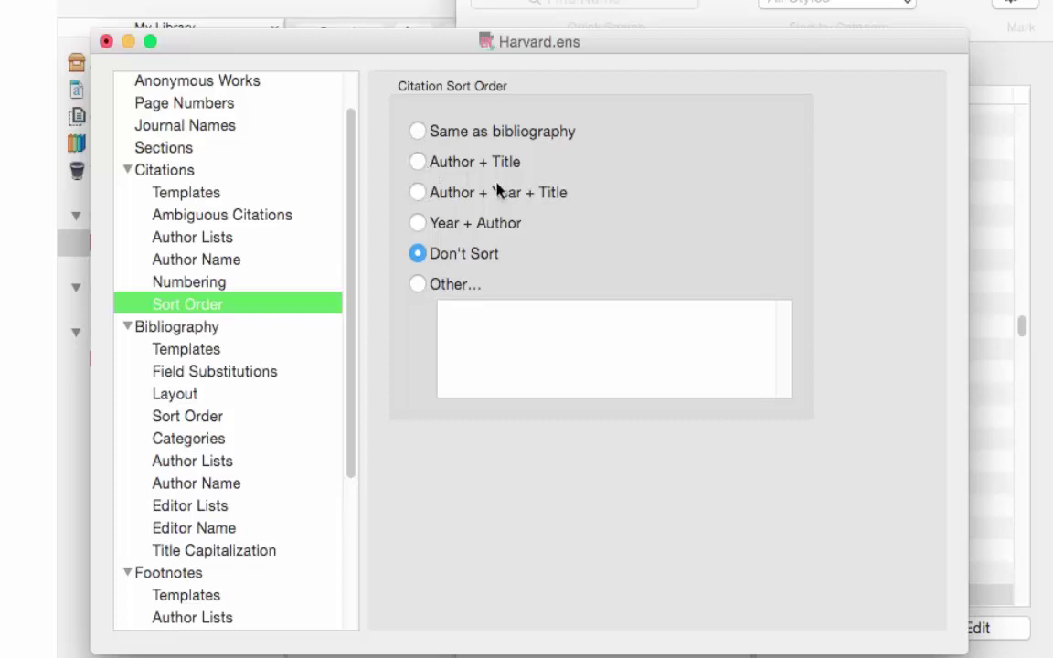
{"action": "left_click", "coordinate": [188, 352]}
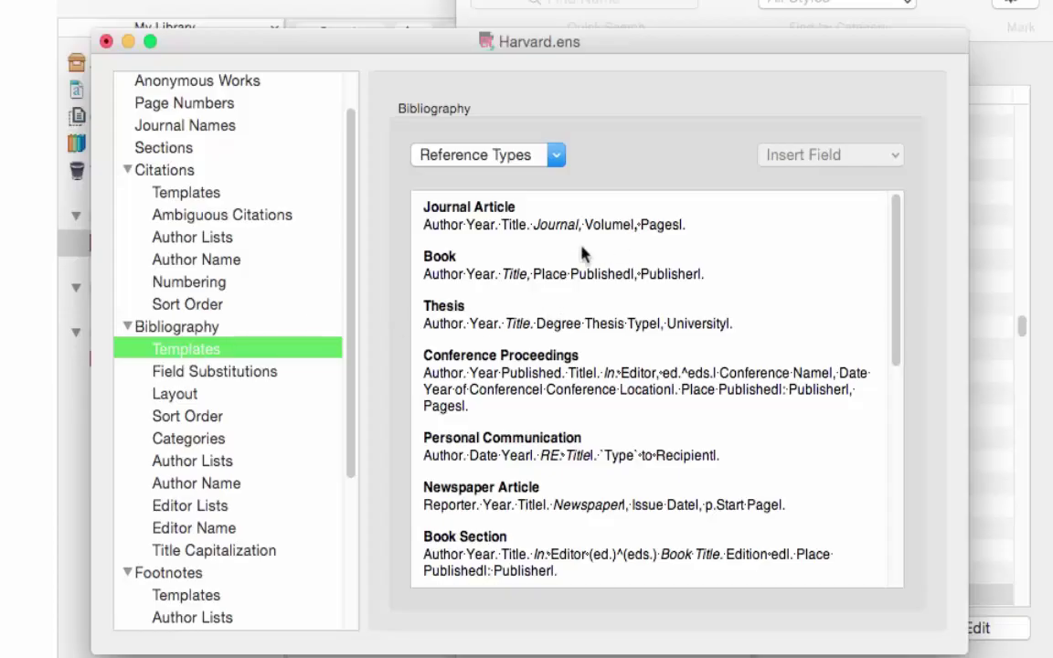
- Place the cursor in the Harvard style's Book bibliography template, close the style without saving changes, and close the Style Manager
{"action": "left_click", "coordinate": [575, 274]}
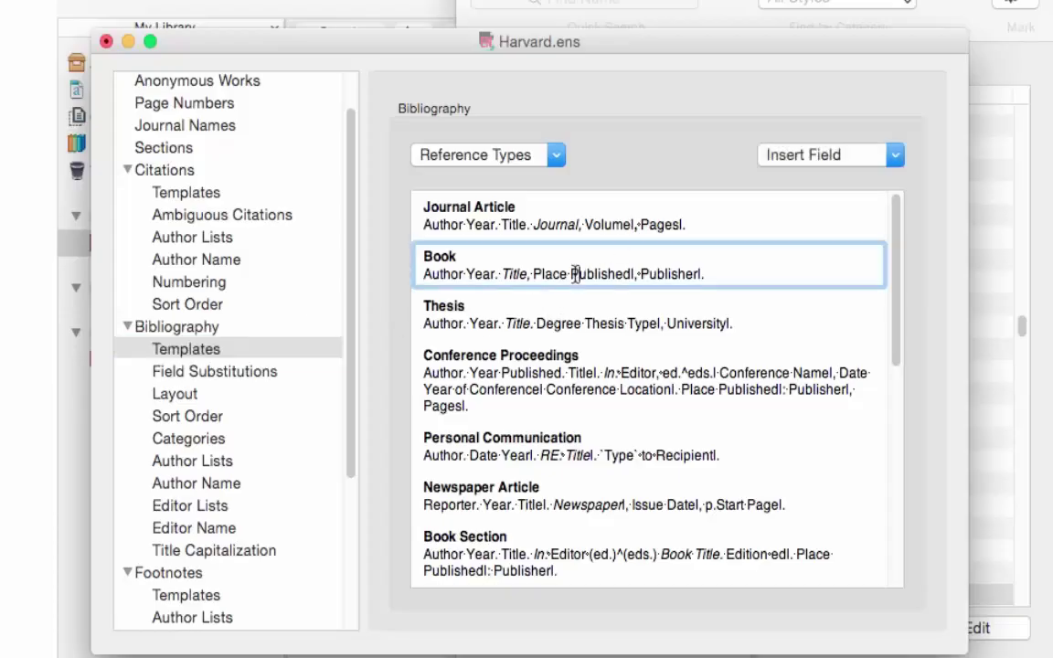
{"action": "left_click", "coordinate": [725, 275]}
{"action": "left_click", "coordinate": [106, 42]}
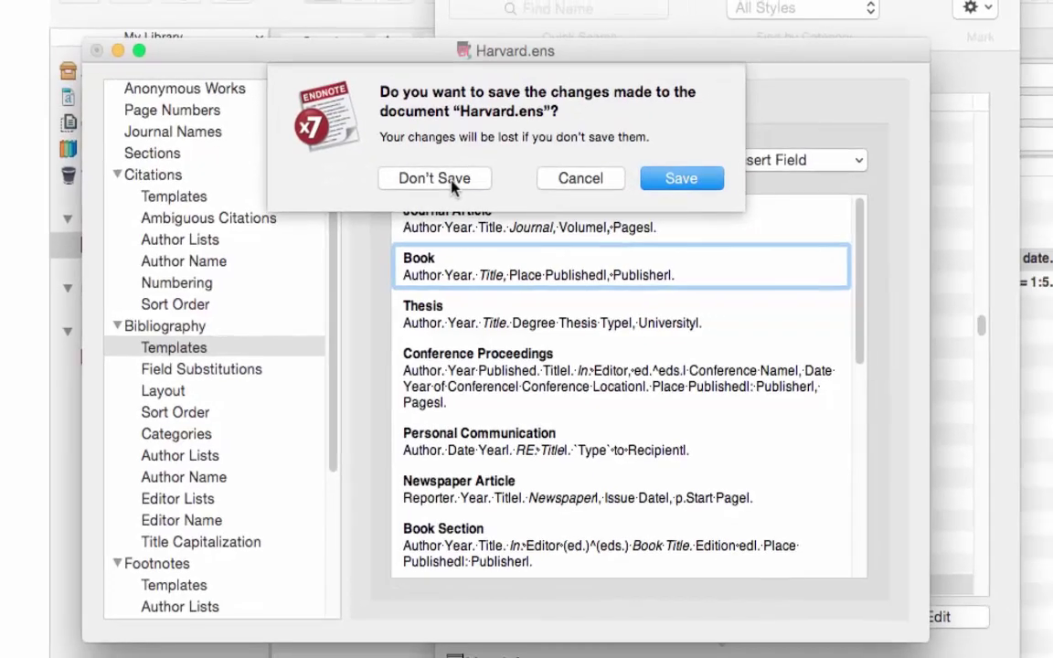
{"action": "left_click", "coordinate": [476, 183]}
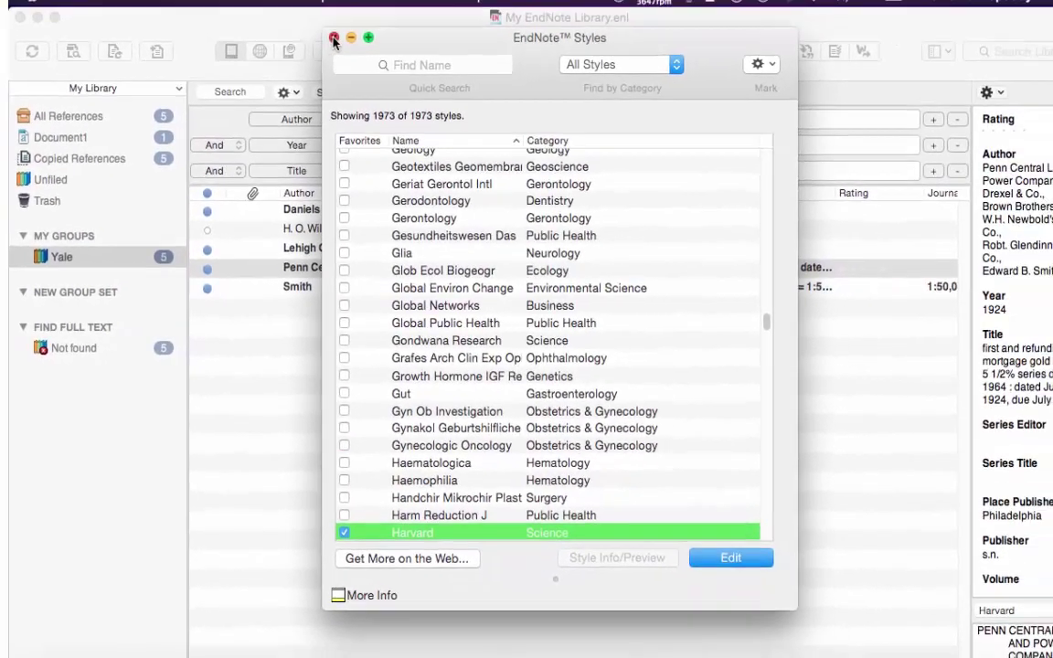
{"action": "left_click", "coordinate": [334, 38]}
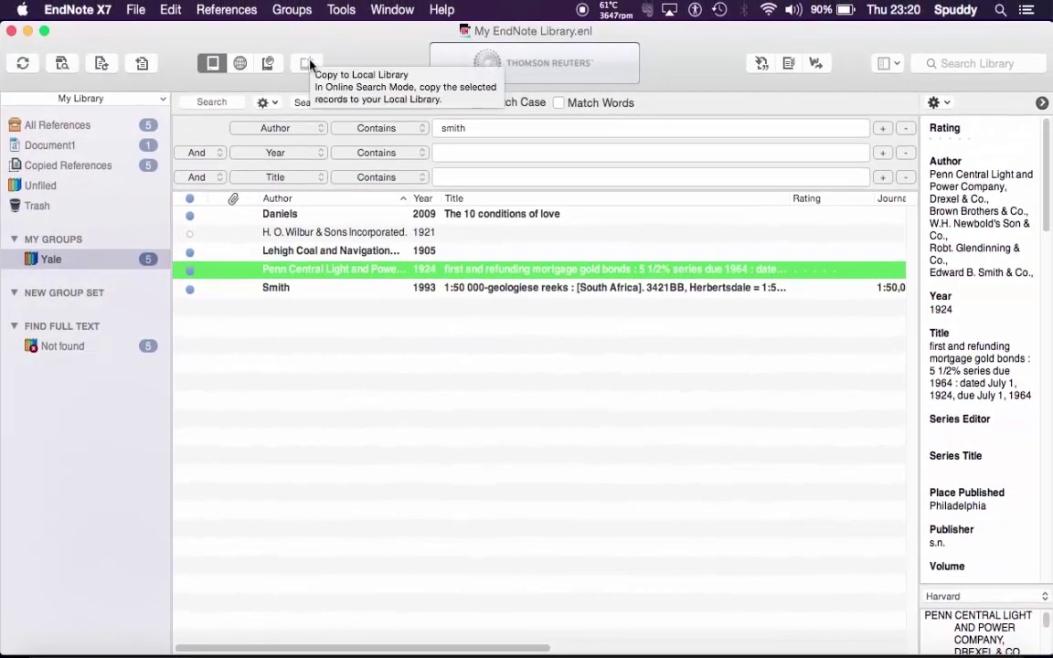
- Switch to online search mode and search PubMed (NLM) with the existing author term and the year 1998
{"action": "left_click", "coordinate": [241, 64]}
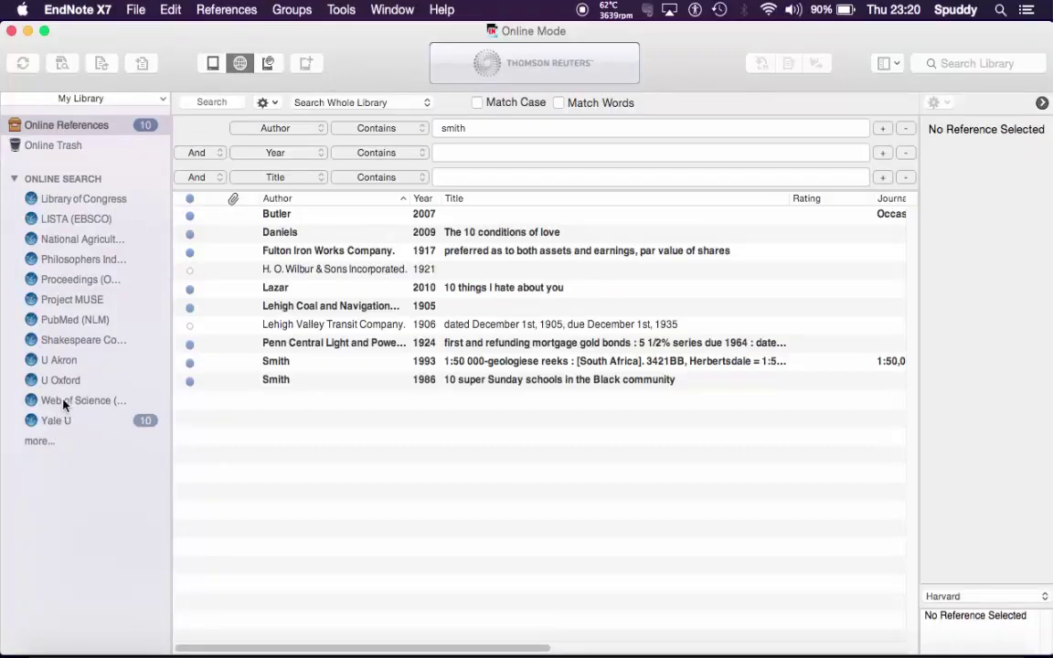
{"action": "left_click", "coordinate": [73, 322]}
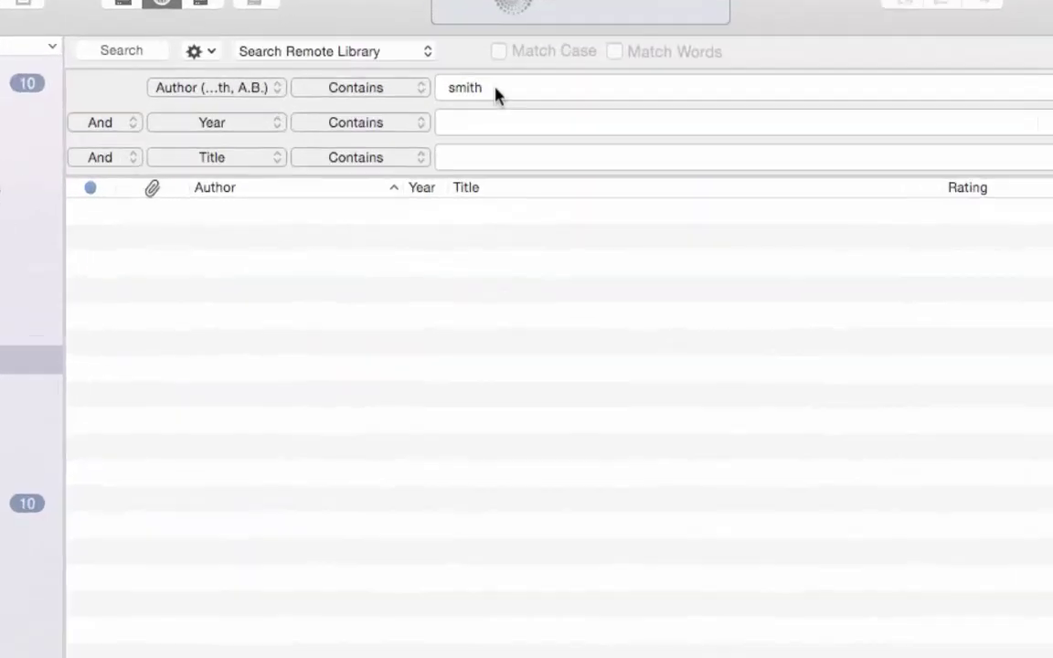
{"action": "double_click", "coordinate": [496, 88]}
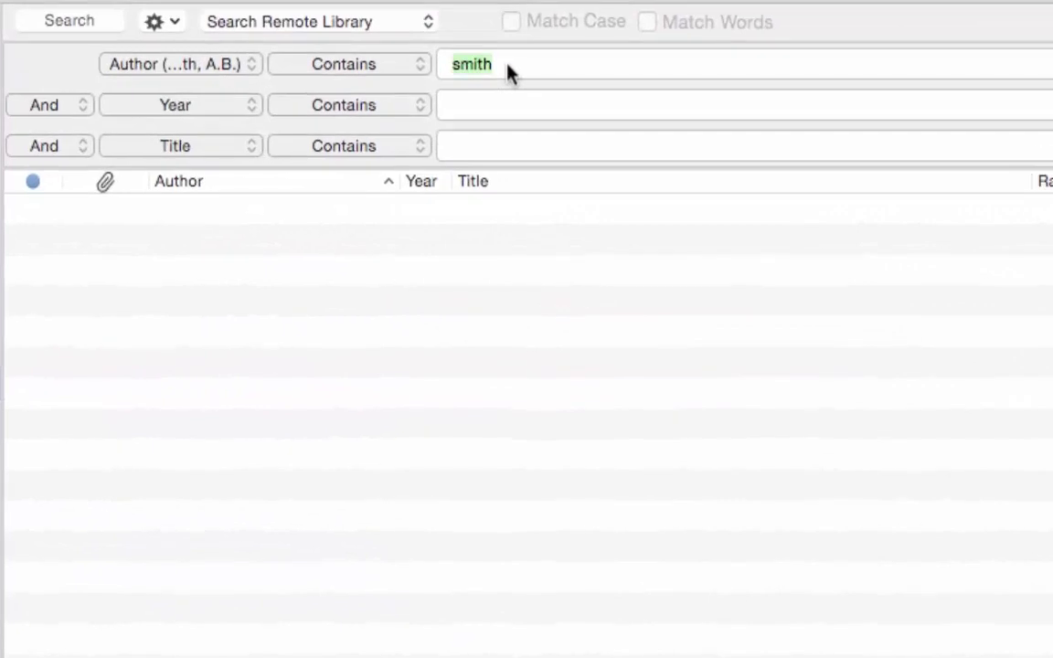
{"action": "left_click", "coordinate": [467, 105]}
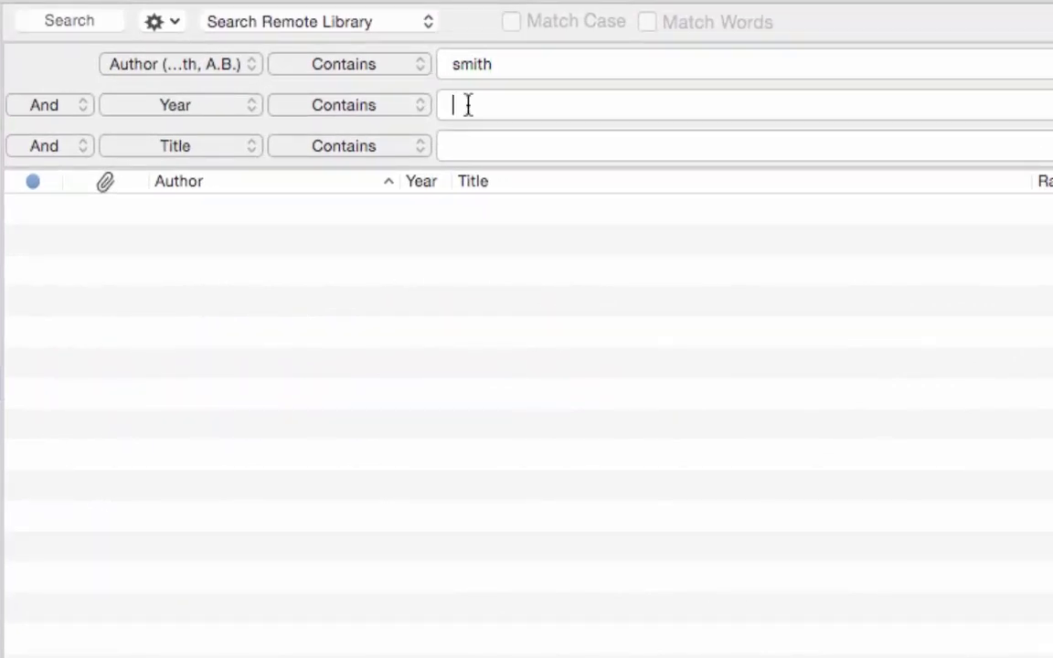
{"action": "type", "text": "1998"}
{"action": "key", "text": "Return"}
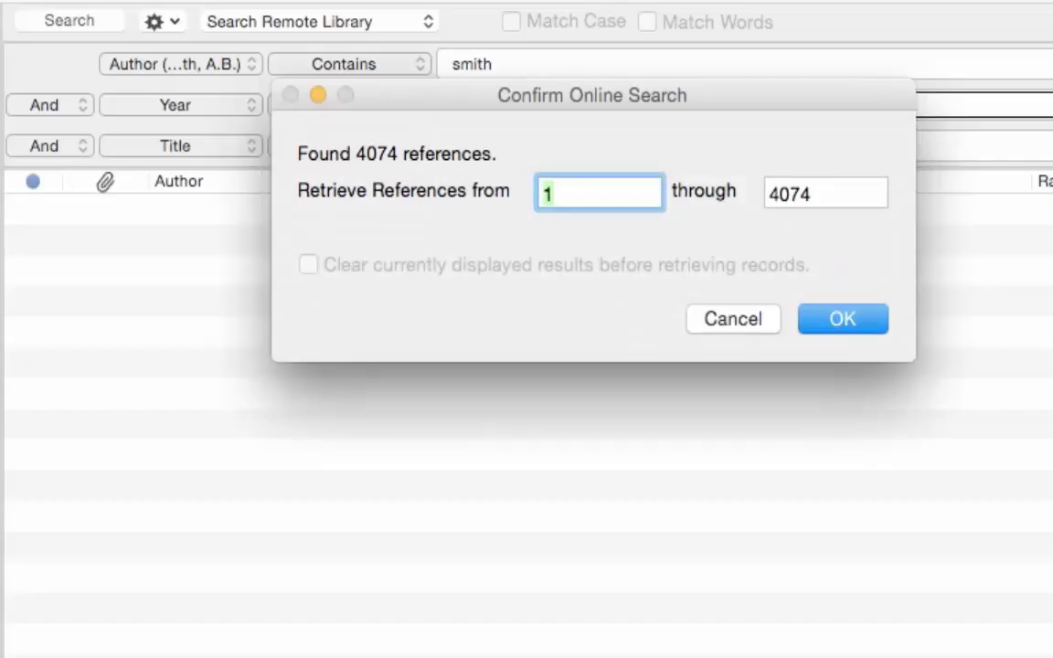
- Retrieve only references 1 through 15 from the PubMed search
{"action": "left_click", "coordinate": [838, 195]}
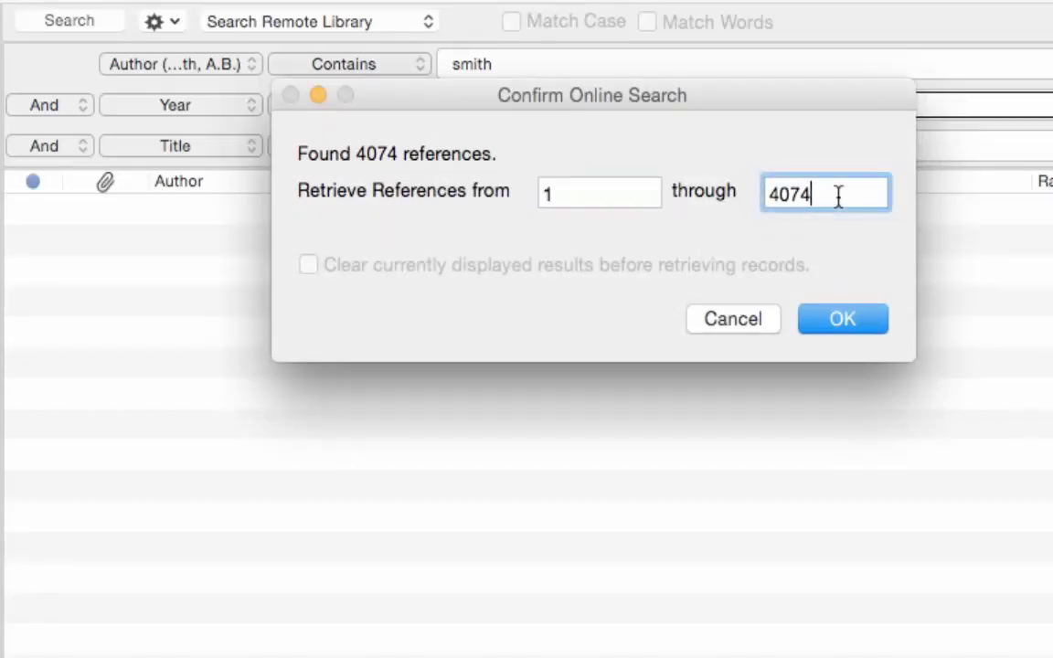
{"action": "key", "text": "BackSpace"}
{"action": "key", "text": "BackSpace"}
{"action": "key", "text": "BackSpace"}
{"action": "key", "text": "BackSpace"}
{"action": "type", "text": "15"}
{"action": "left_click", "coordinate": [841, 327]}
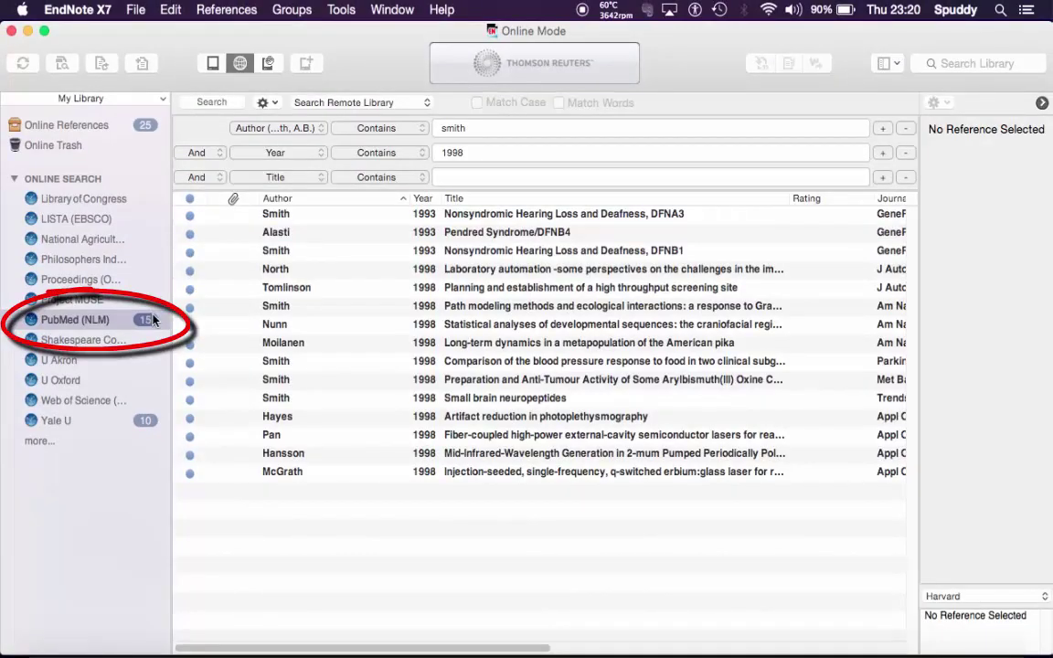
- Open the "Pendred Syndrome/DFNB4" reference, examine its author, title and editor fields, and close it
{"action": "left_click", "coordinate": [438, 239]}
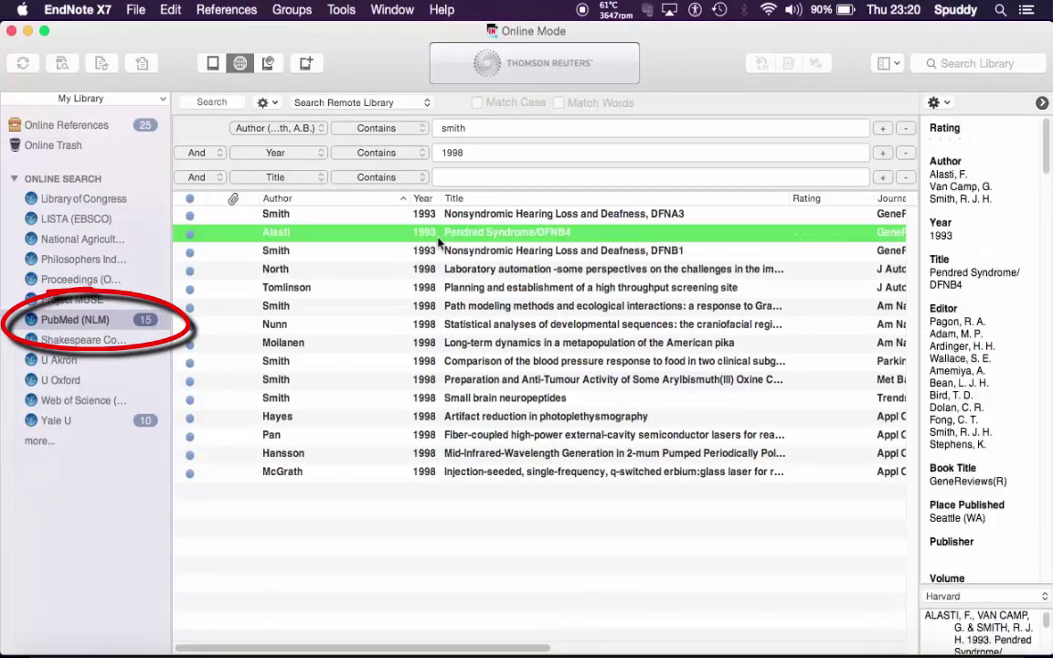
{"action": "double_click", "coordinate": [439, 239]}
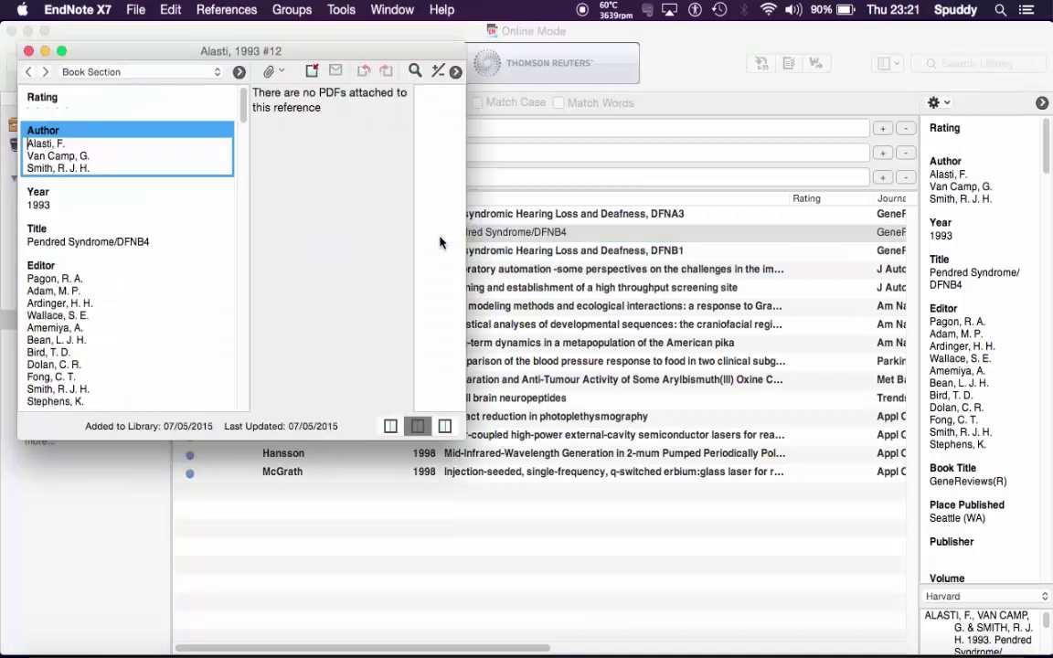
{"action": "scroll", "coordinate": [106, 245], "scroll_direction": "down", "scroll_amount": 3}
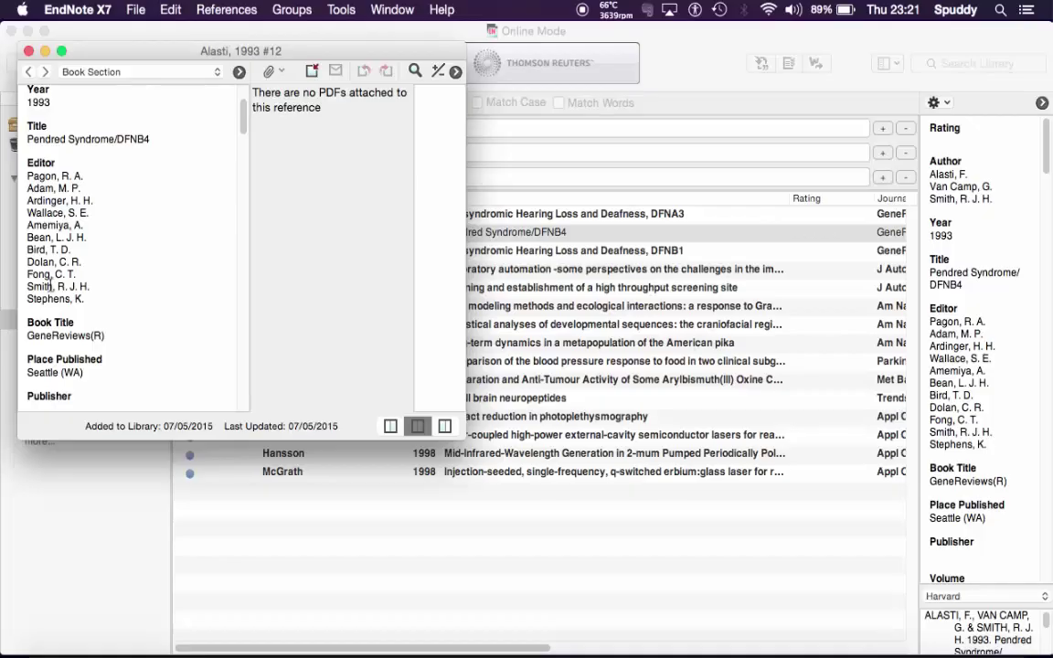
{"action": "left_click", "coordinate": [28, 51]}
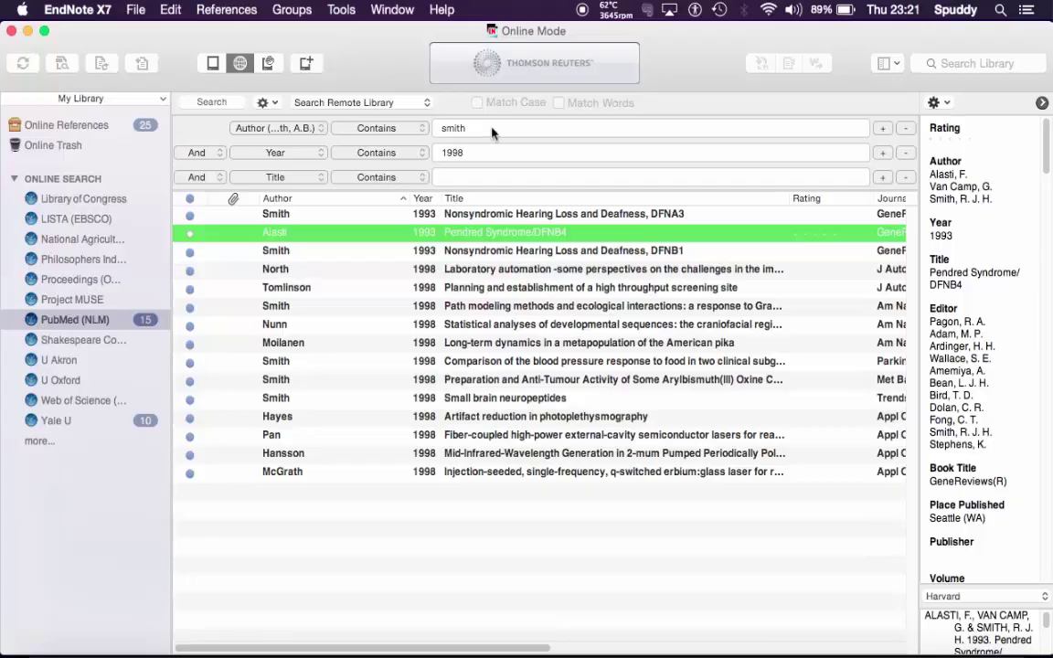
- Copy the PubMed references from "Nonsyndromic Hearing Loss and Deafness, DFNB1" through the American pika article to the local library, and show all local references
{"action": "left_click", "coordinate": [442, 252]}
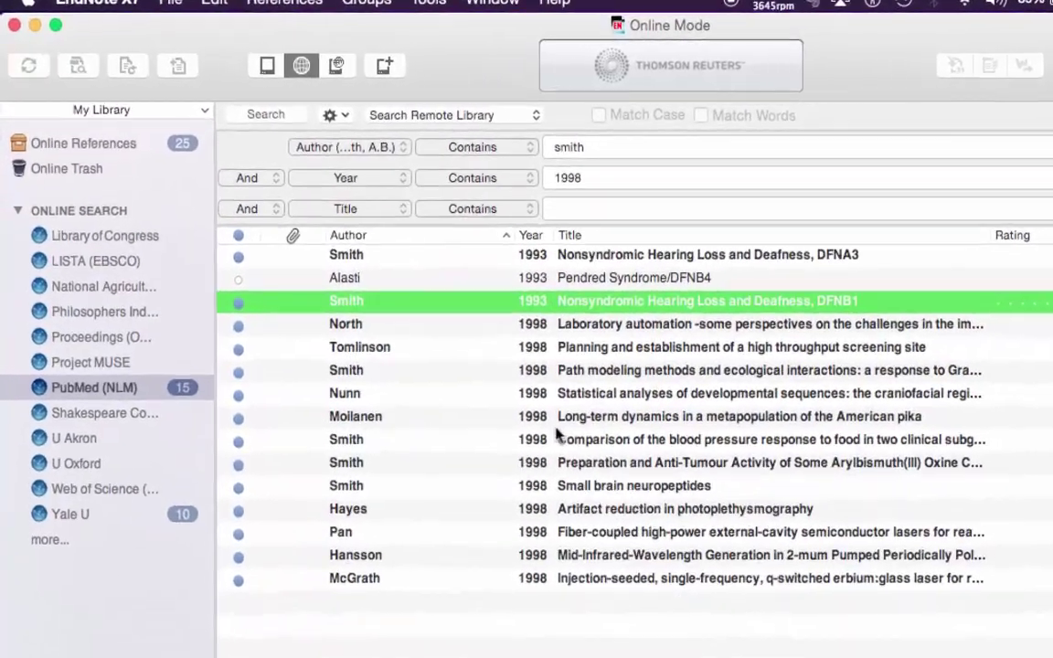
{"action": "left_click", "coordinate": [533, 409], "text": "shift"}
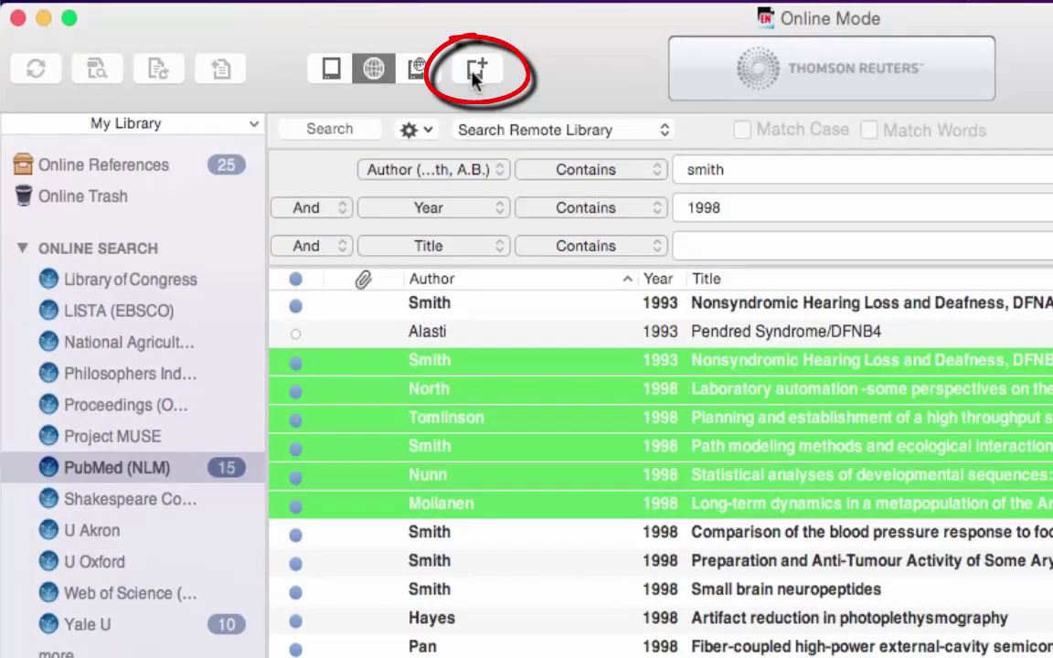
{"action": "left_click", "coordinate": [331, 73]}
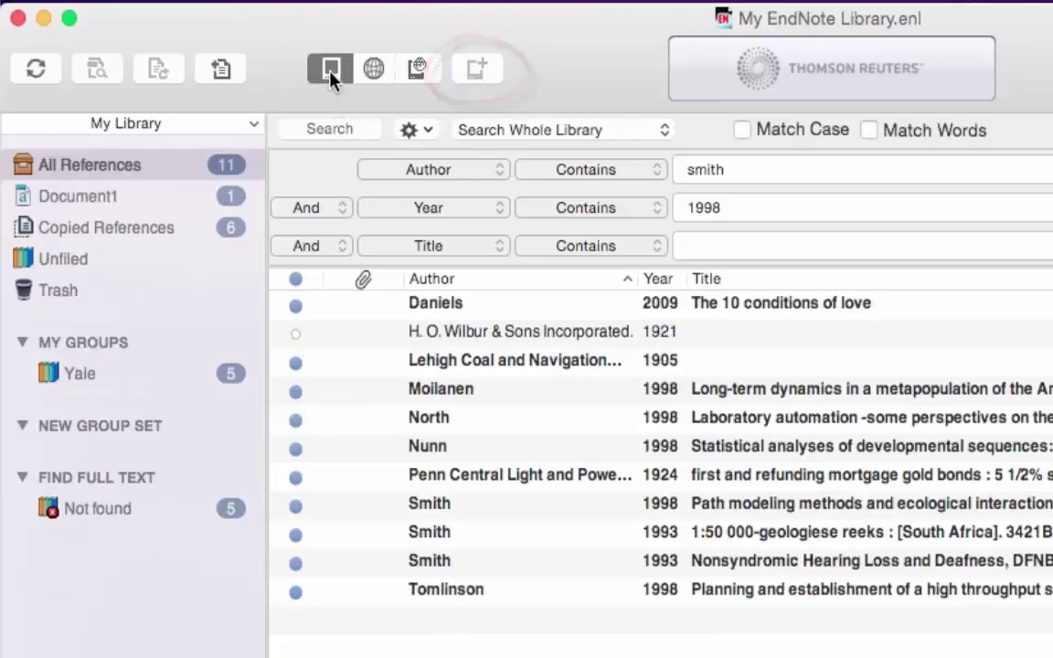
{"action": "left_click", "coordinate": [165, 170]}
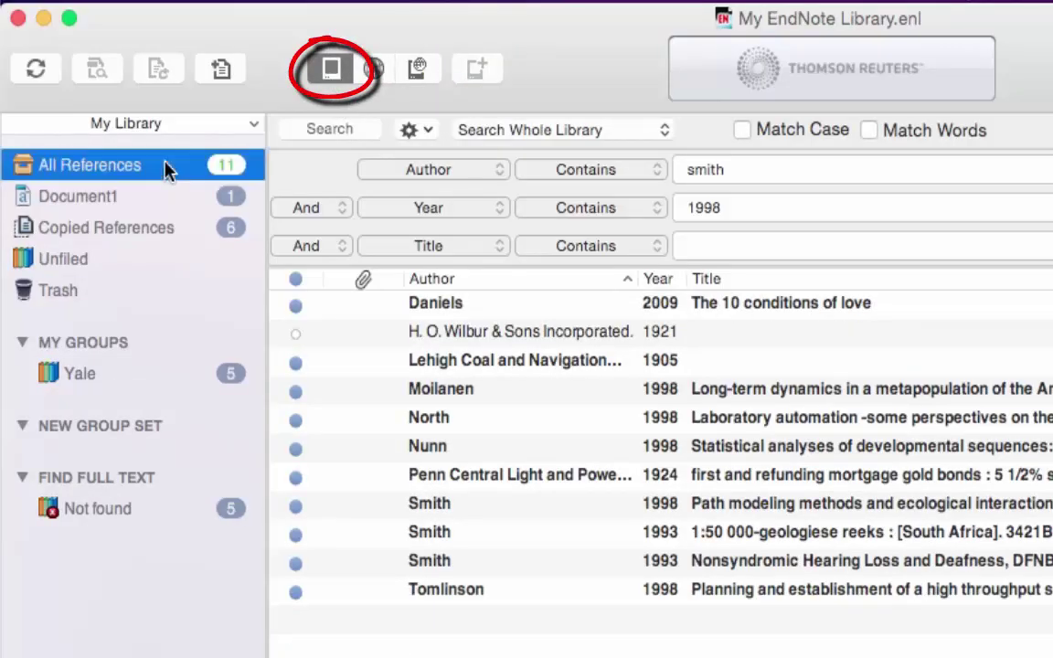
{"action": "left_click", "coordinate": [149, 236]}
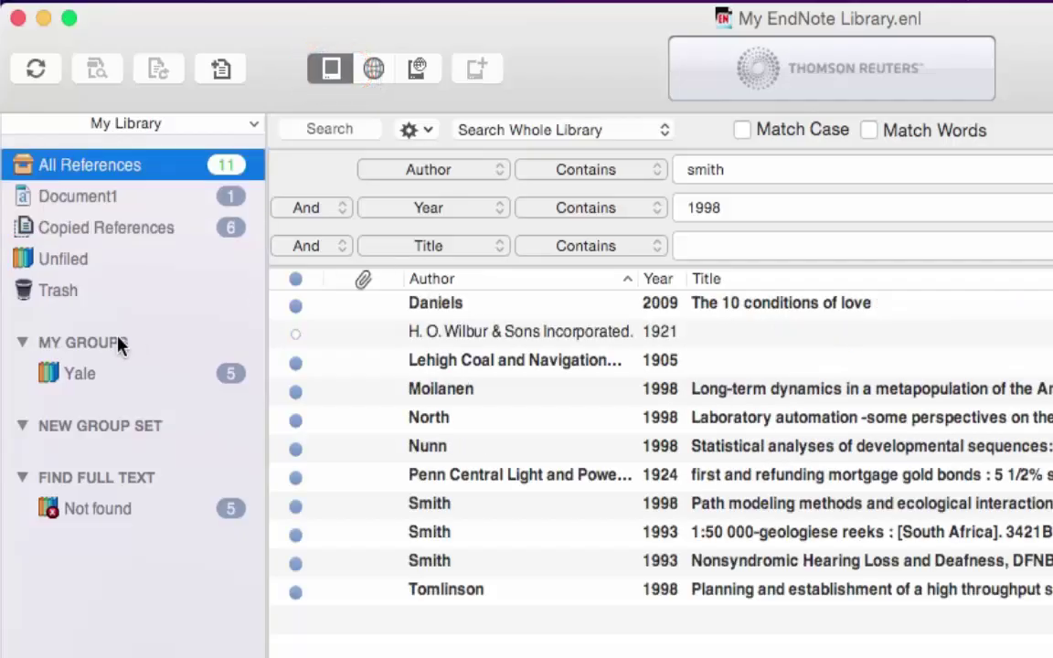
- Create a new group named "pubmed" under My Groups
{"action": "left_click", "coordinate": [99, 341]}
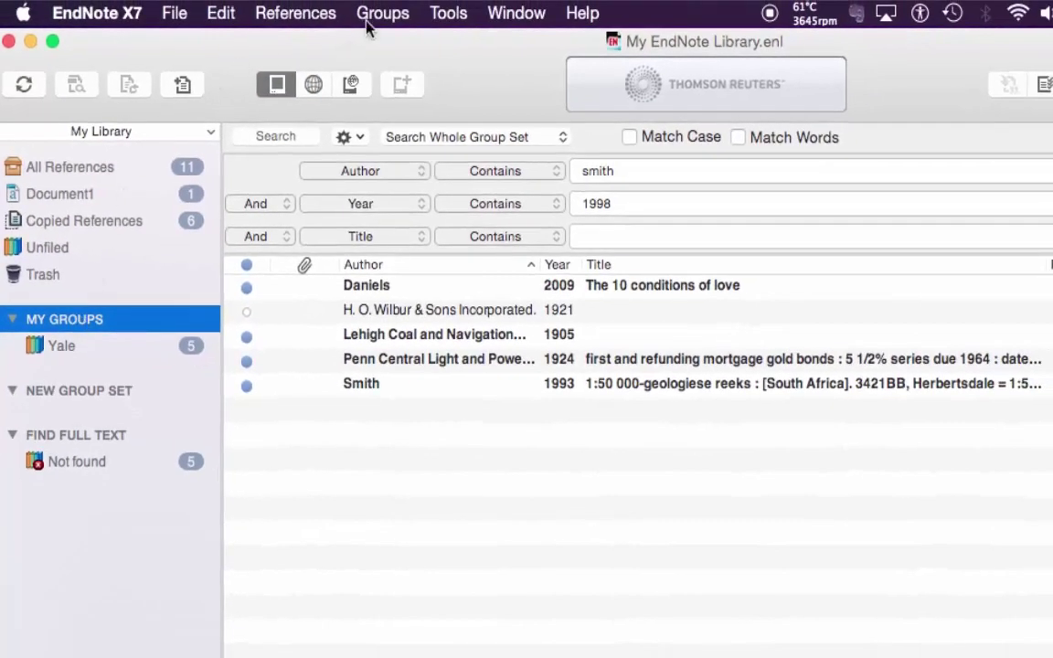
{"action": "left_click", "coordinate": [382, 13]}
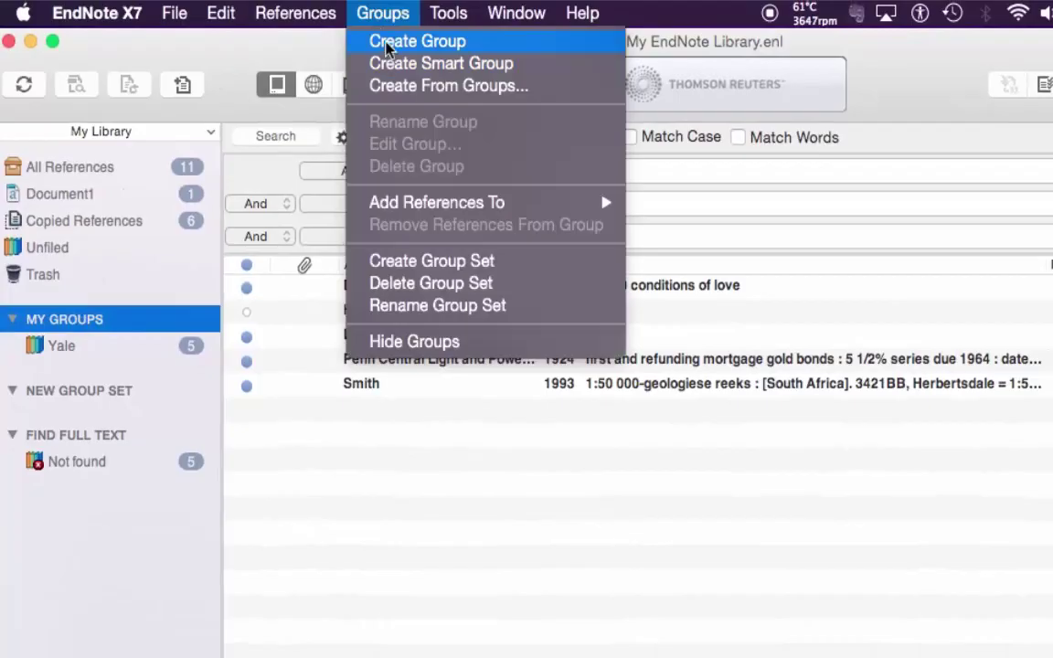
{"action": "left_click", "coordinate": [386, 42]}
{"action": "key", "text": "BackSpace"}
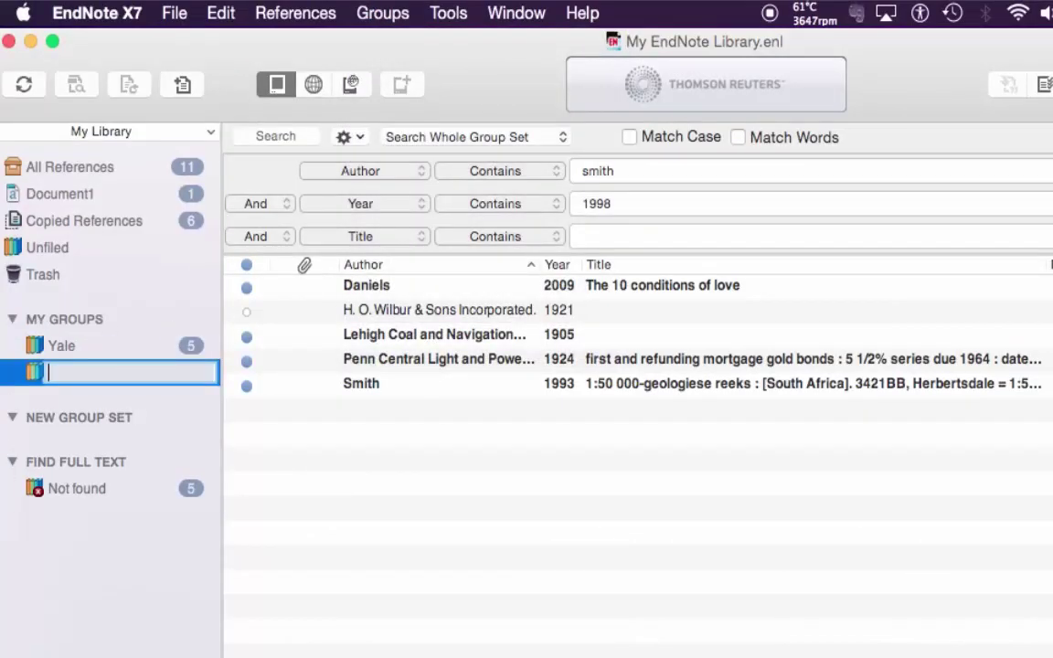
{"action": "type", "text": "pubmed"}
{"action": "left_click", "coordinate": [151, 428]}
{"action": "left_click", "coordinate": [77, 352]}
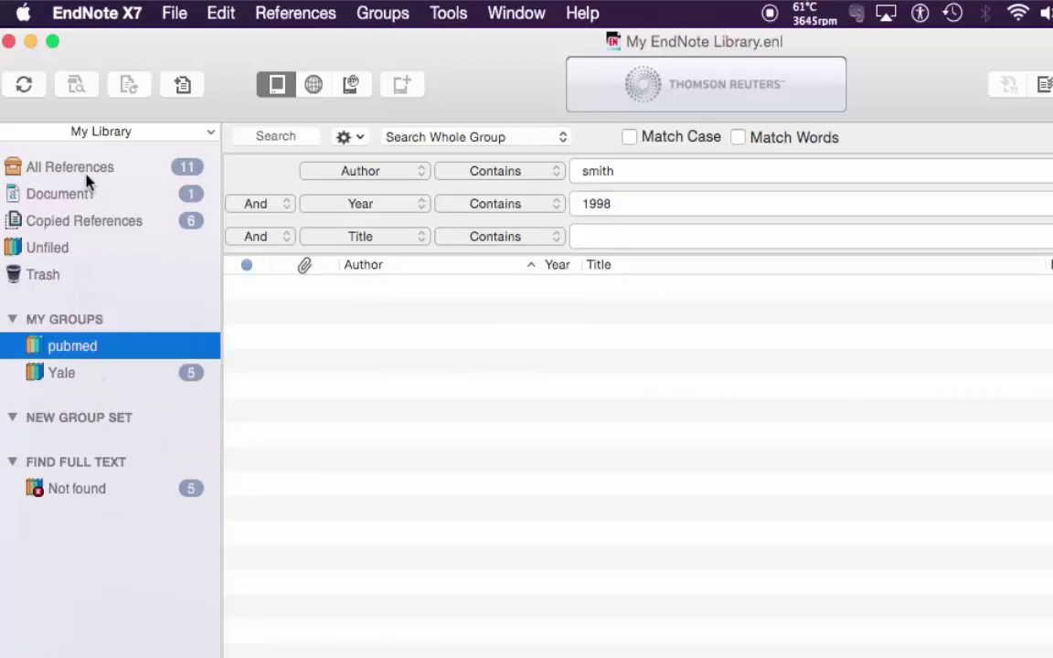
- Add all the copied references to the pubmed group, and check the contents of the pubmed and Yale groups
{"action": "left_click", "coordinate": [73, 223]}
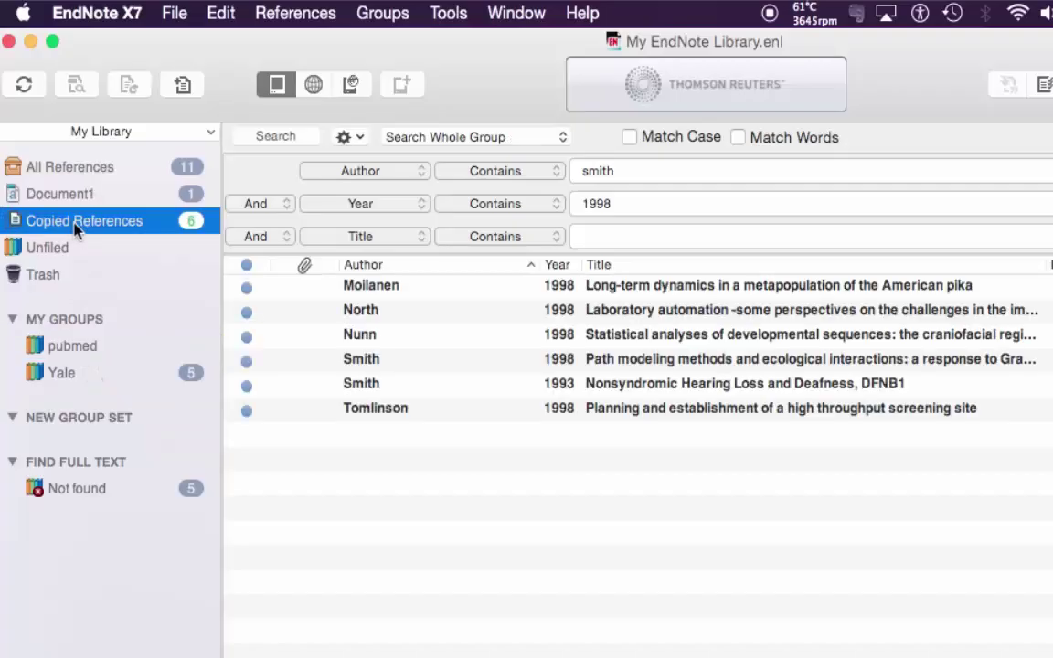
{"action": "left_click", "coordinate": [403, 287]}
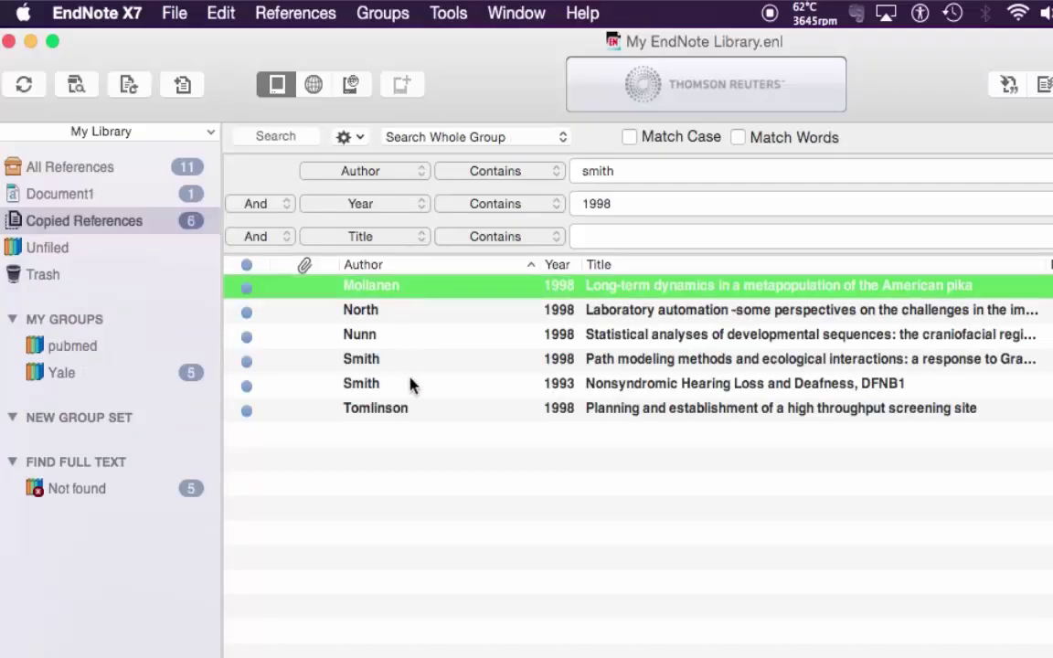
{"action": "left_click", "coordinate": [400, 414], "text": "shift"}
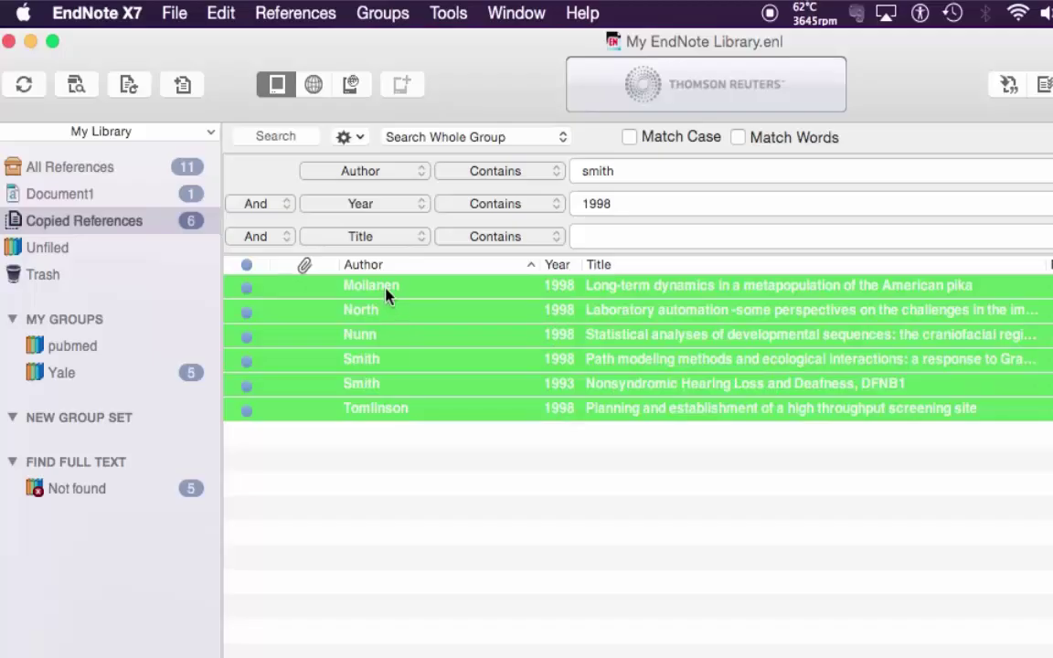
{"action": "left_click_drag", "start_coordinate": [388, 294], "coordinate": [133, 348]}
{"action": "left_click", "coordinate": [313, 474]}
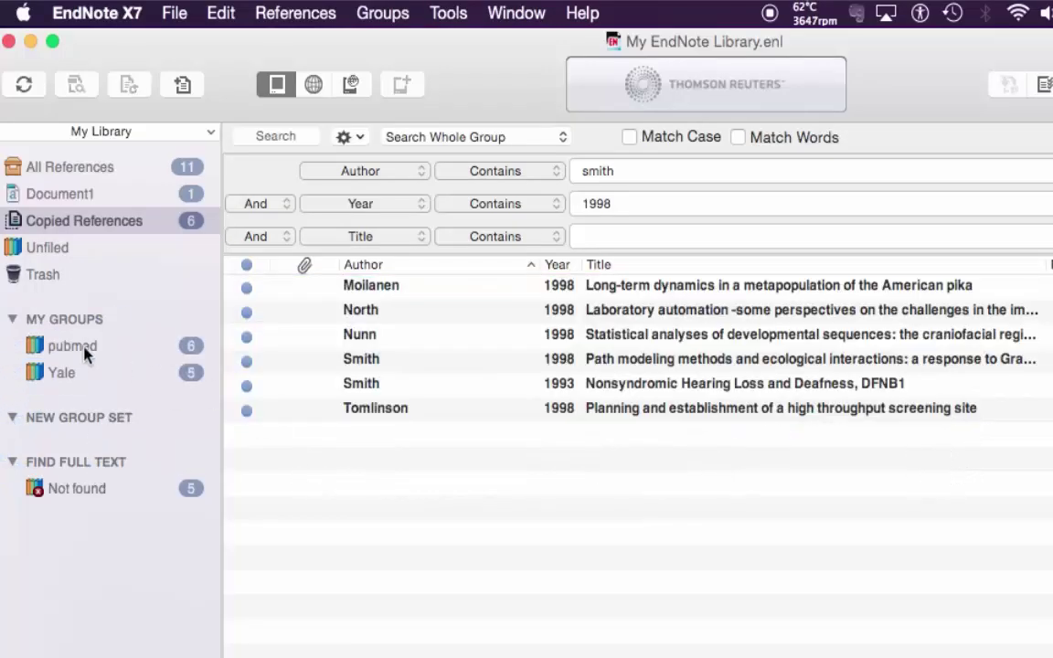
{"action": "left_click", "coordinate": [73, 345]}
{"action": "left_click", "coordinate": [61, 372]}
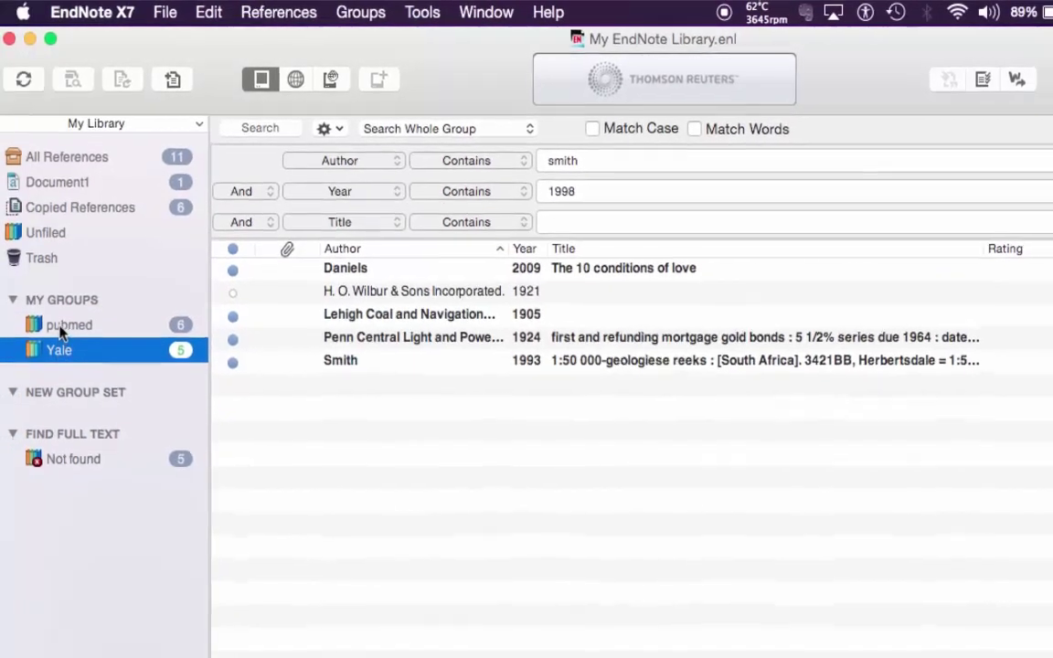
{"action": "left_click", "coordinate": [64, 334]}
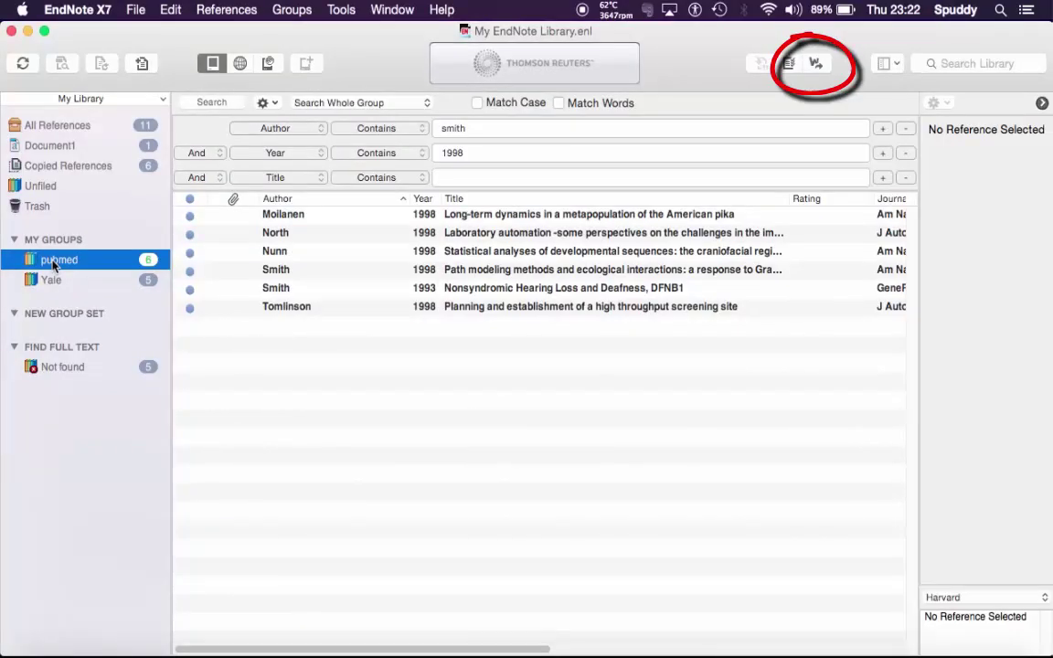
- Switch to Word, turn instant formatting off, and delete the Penn Central bibliography entry below the quote
{"action": "left_click", "coordinate": [814, 65]}
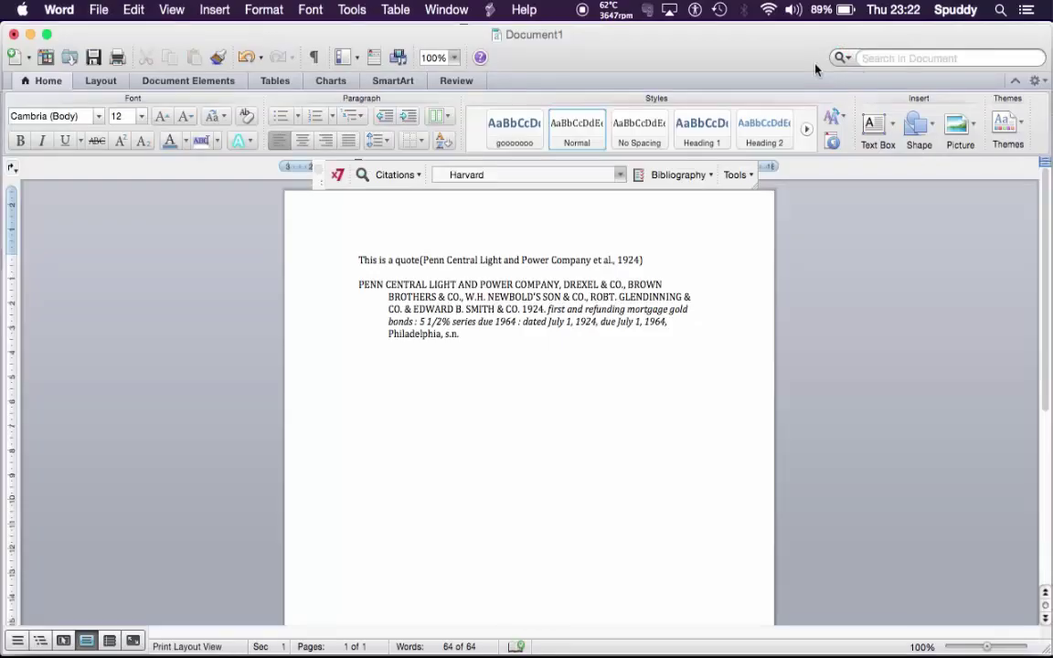
{"action": "left_click", "coordinate": [681, 174]}
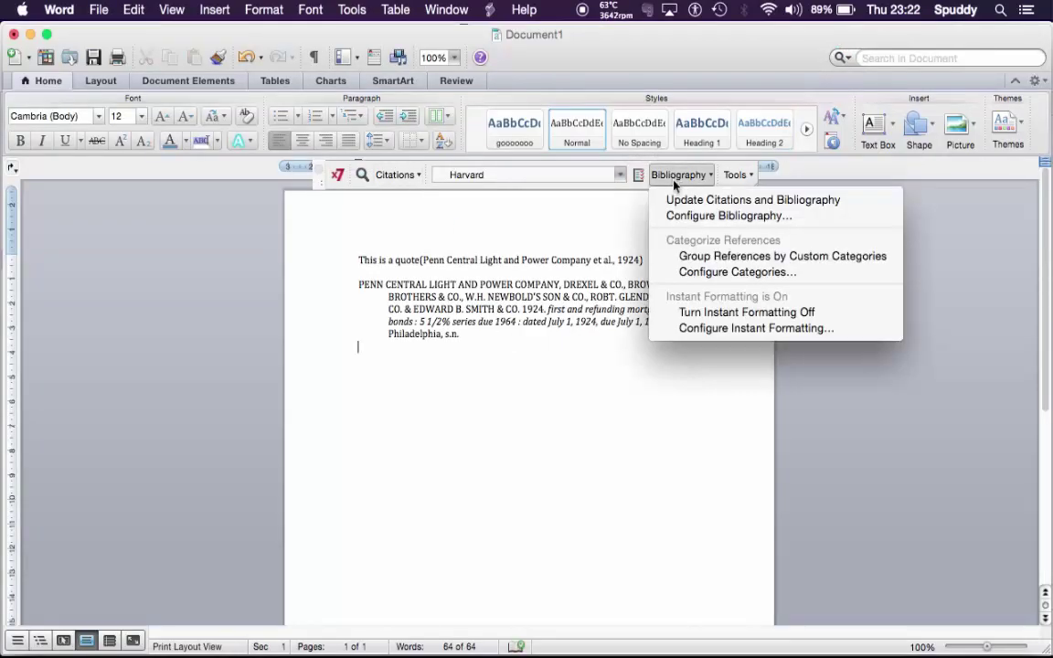
{"action": "left_click", "coordinate": [698, 313]}
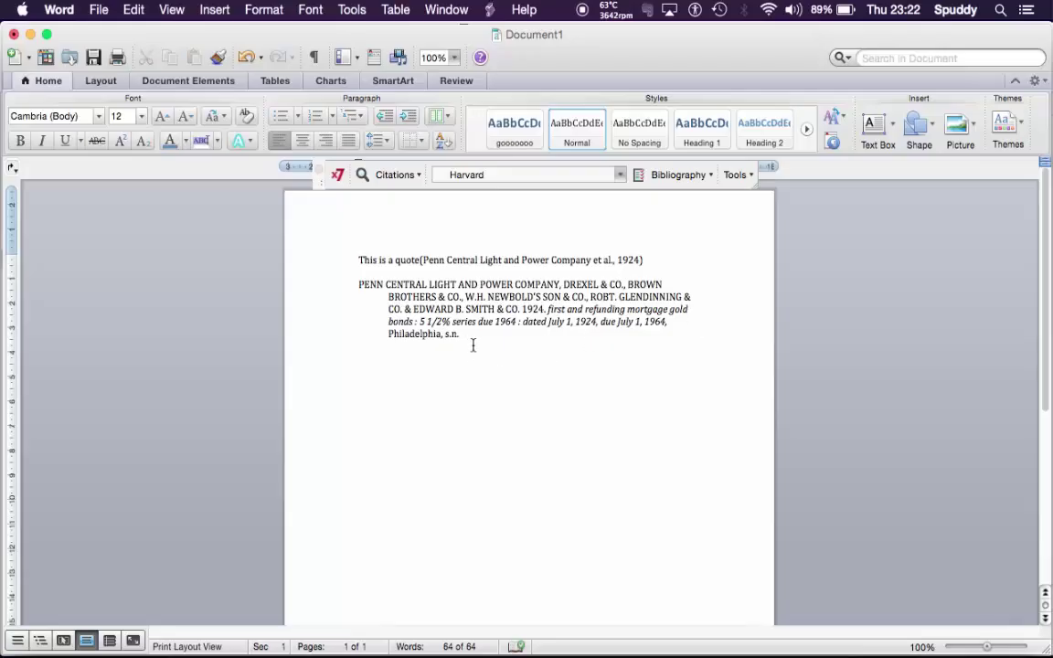
{"action": "left_click_drag", "start_coordinate": [473, 346], "coordinate": [348, 290]}
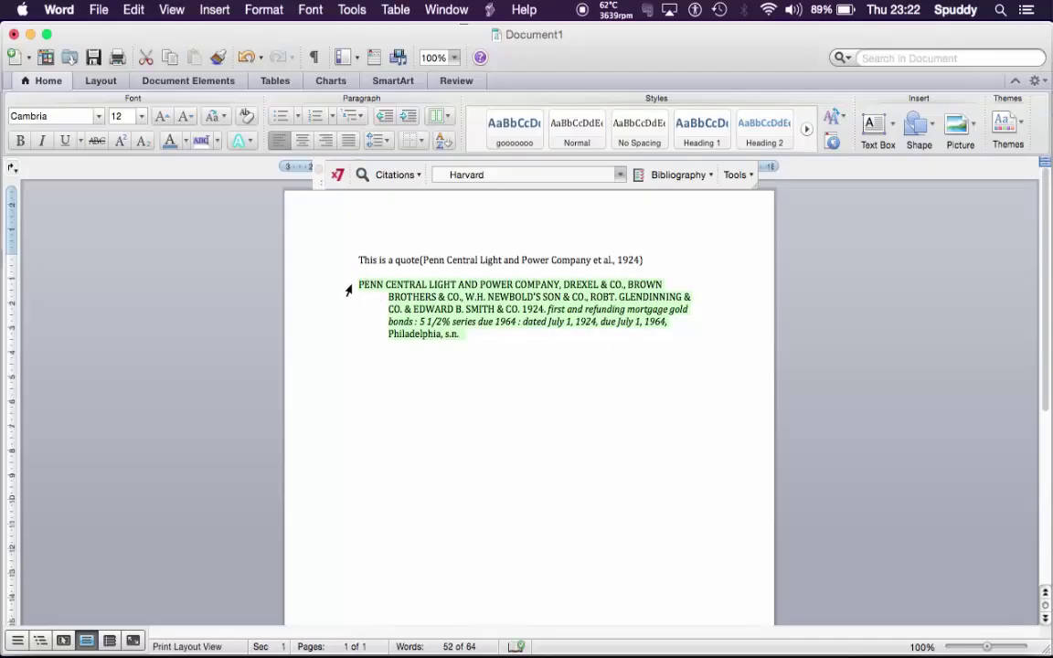
{"action": "key", "text": "BackSpace"}
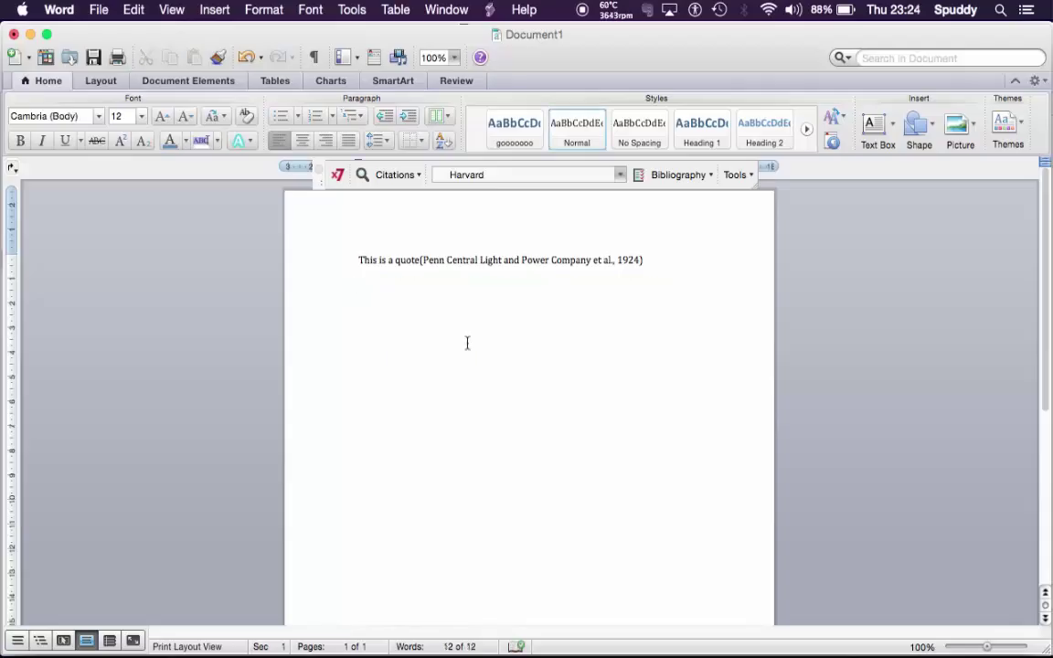
- Add "madeup" after the Penn Central citation and cite the 1998 article "Statistical analyses of developmental sequences" from the pubmed group there
{"action": "left_click", "coordinate": [658, 261]}
{"action": "type", "text": "madeup"}
{"action": "left_click", "coordinate": [338, 175]}
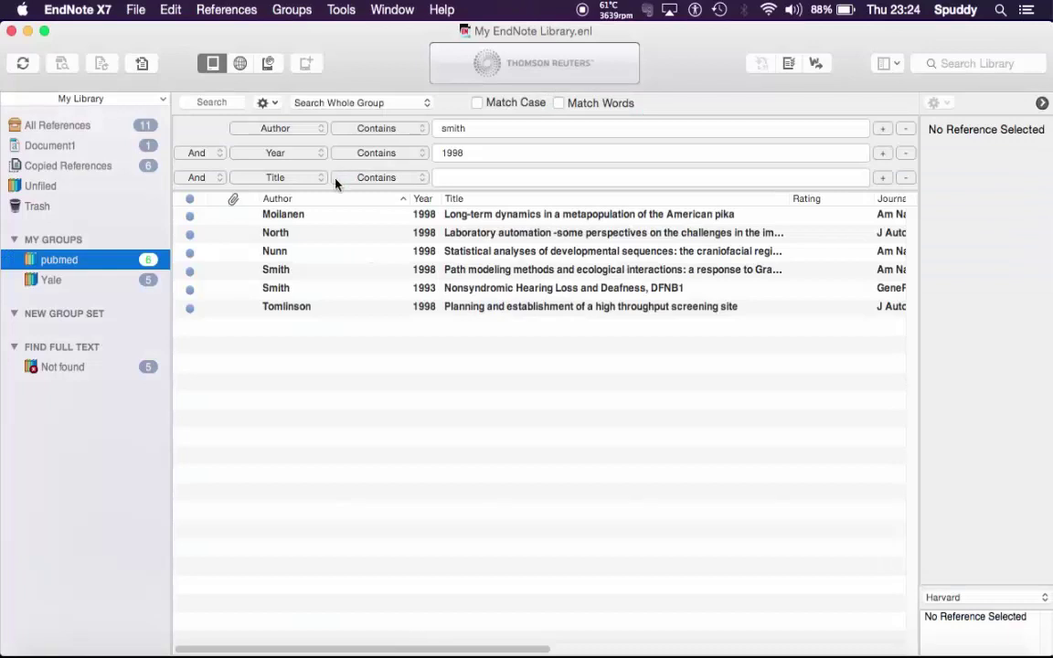
{"action": "left_click", "coordinate": [411, 253]}
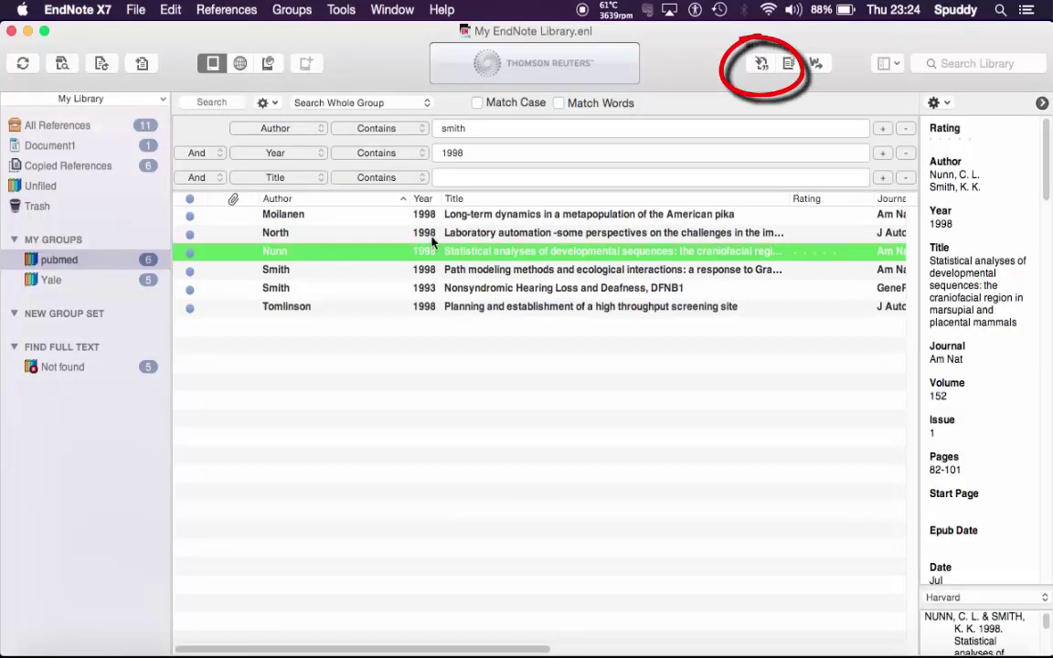
{"action": "left_click", "coordinate": [764, 66]}
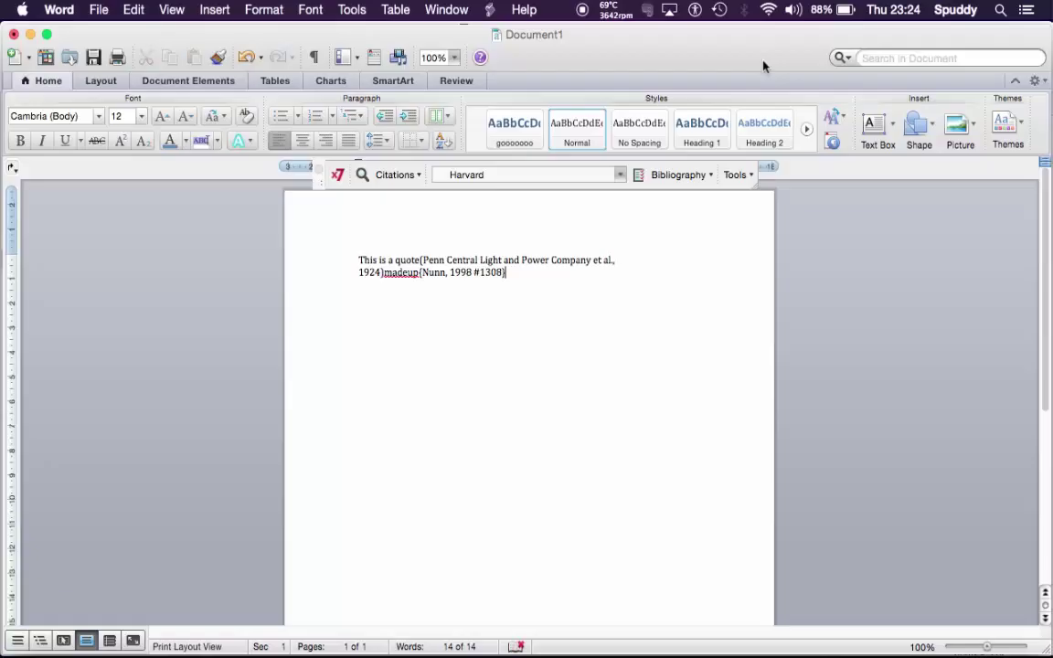
- Review the Configure Bibliography formatting and layout settings, and apply them with the Harvard style to format Document1's citations and bibliography
{"action": "left_click", "coordinate": [687, 176]}
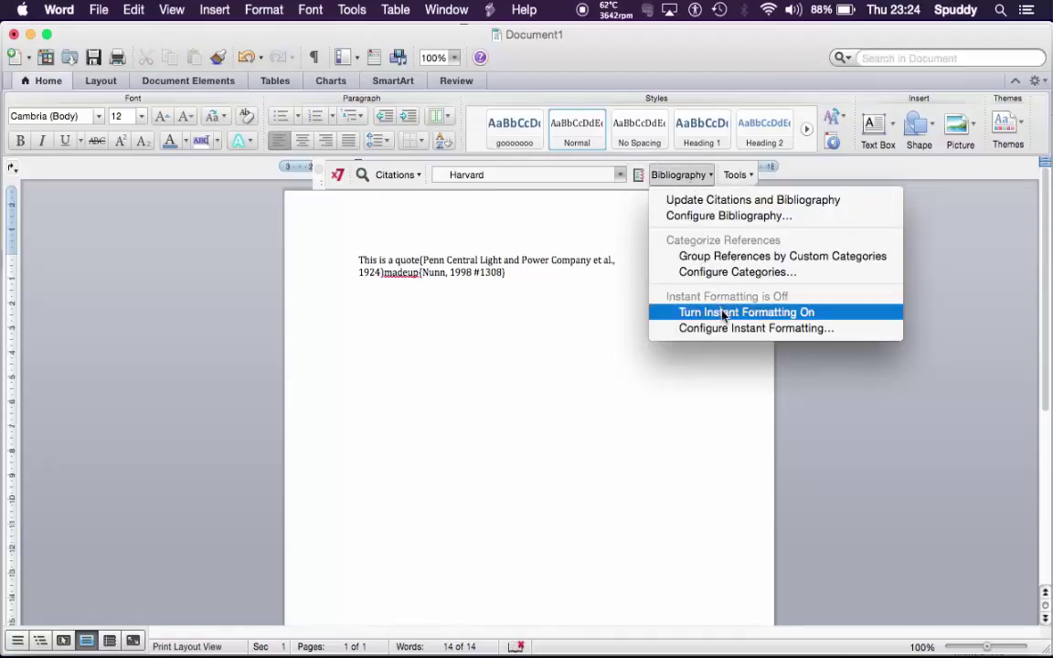
{"action": "left_click", "coordinate": [628, 202]}
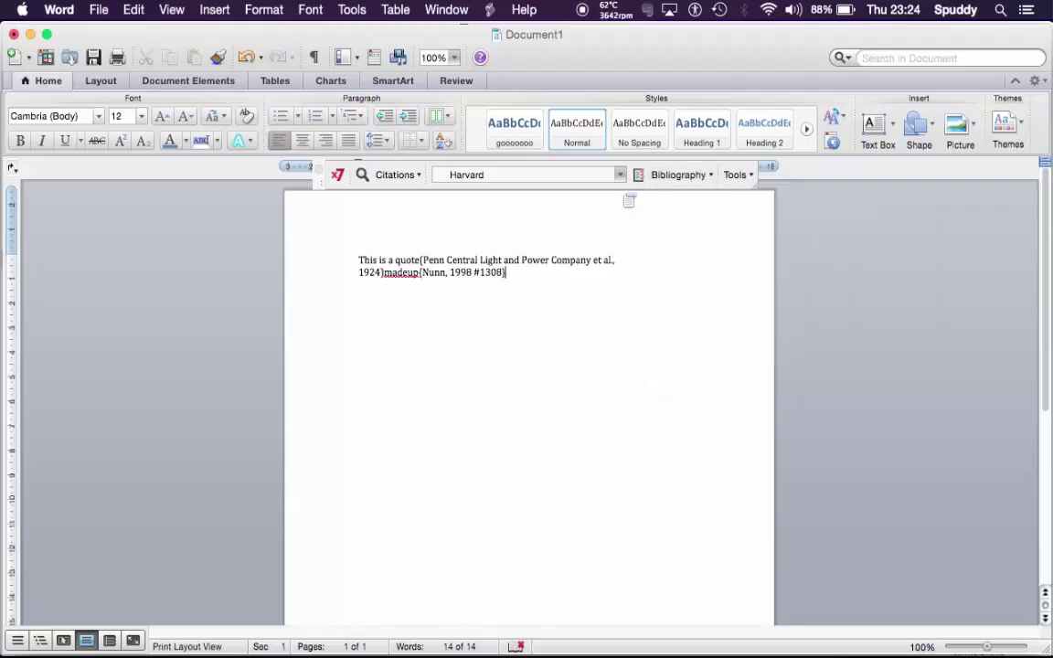
{"action": "left_click", "coordinate": [677, 174]}
{"action": "left_click", "coordinate": [681, 219]}
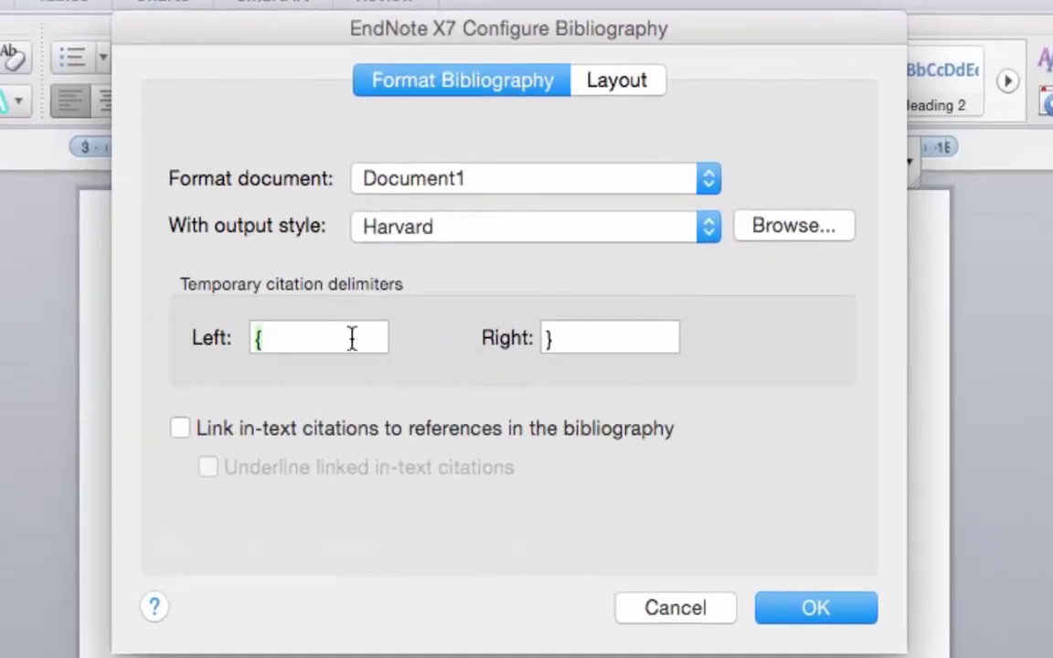
{"action": "left_click", "coordinate": [618, 81]}
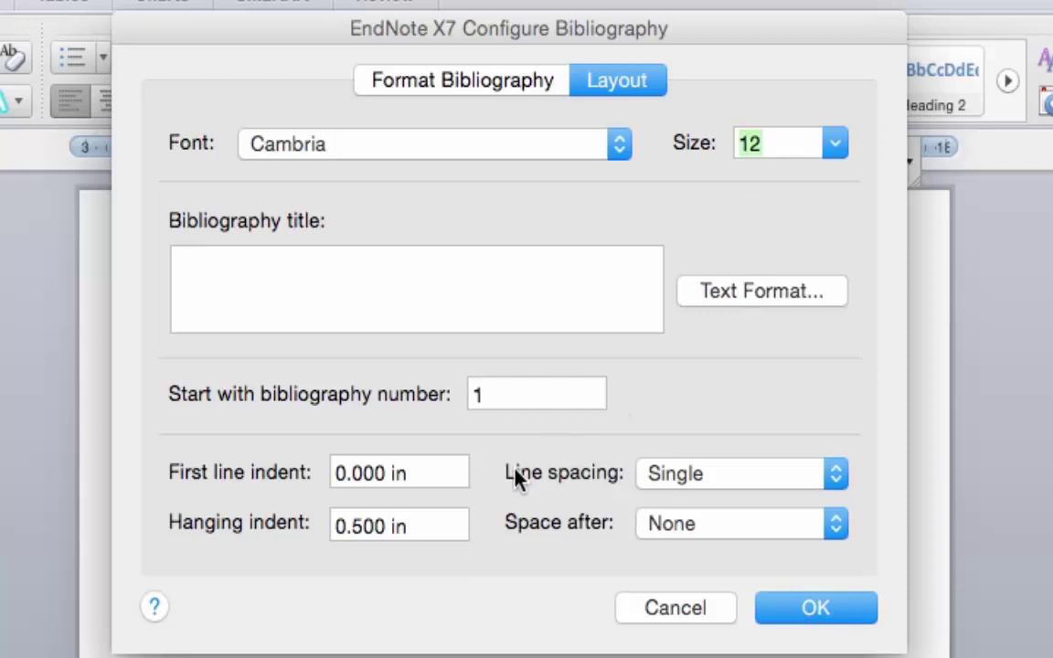
{"action": "left_click", "coordinate": [788, 616]}
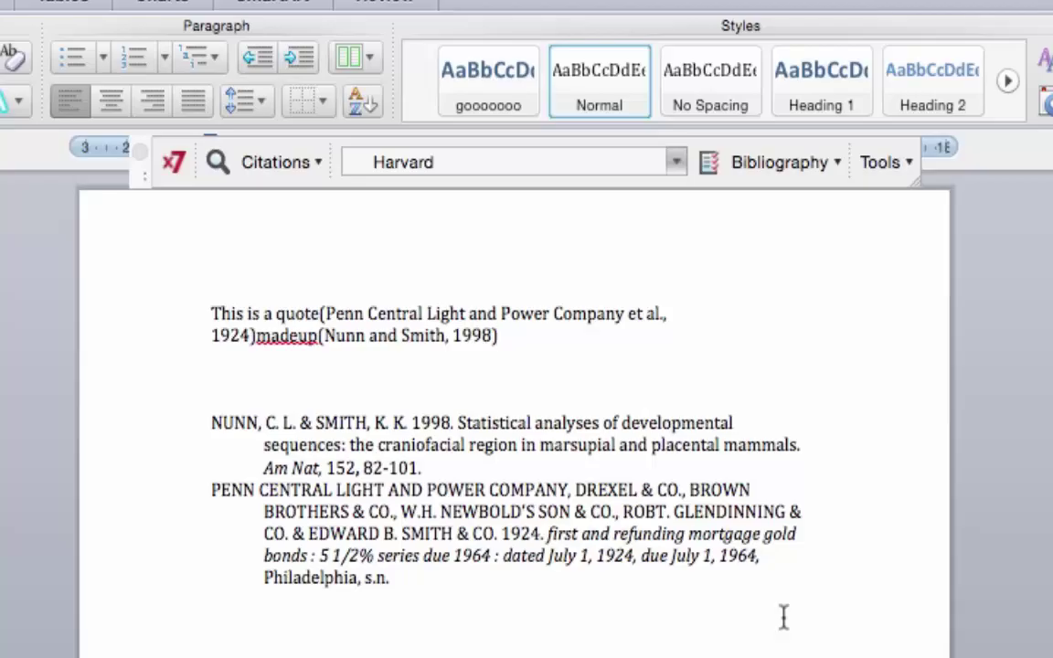
- In a new blank document, set the EndNote output style to MHRA Copy and enter the text "Hello testing"
{"action": "key", "text": "super+n"}
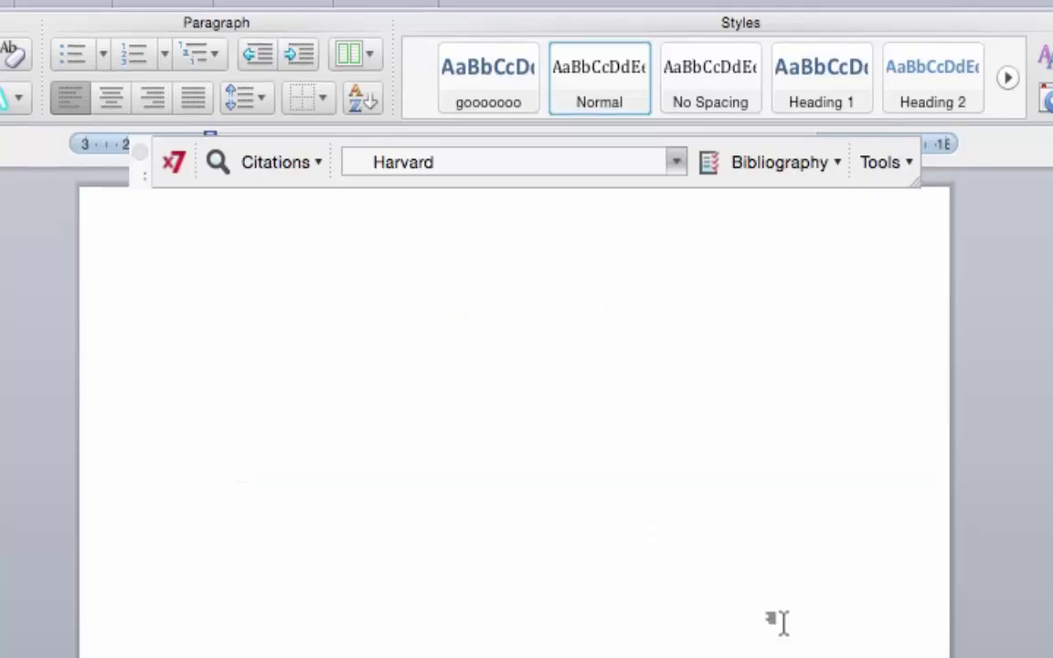
{"action": "left_click", "coordinate": [676, 163]}
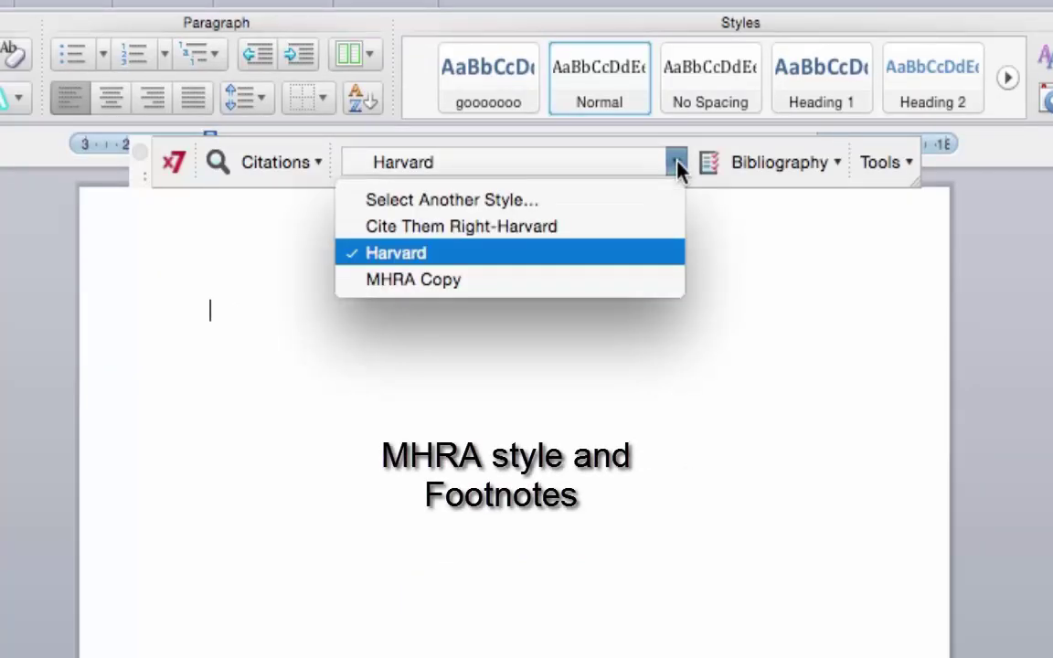
{"action": "left_click", "coordinate": [589, 294]}
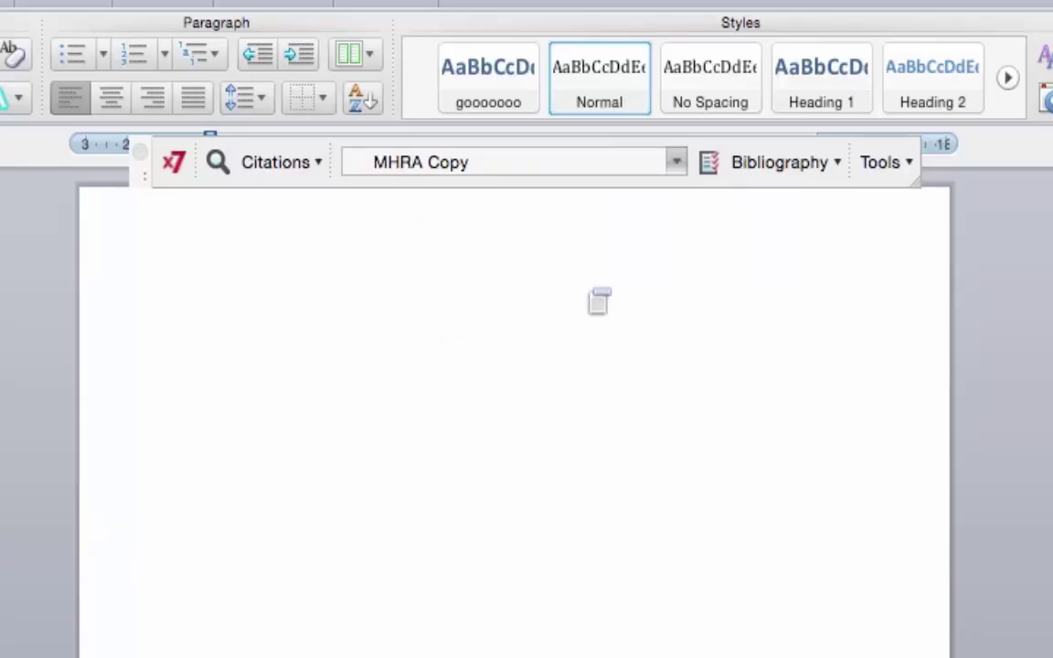
{"action": "type", "text": "Hello testing"}
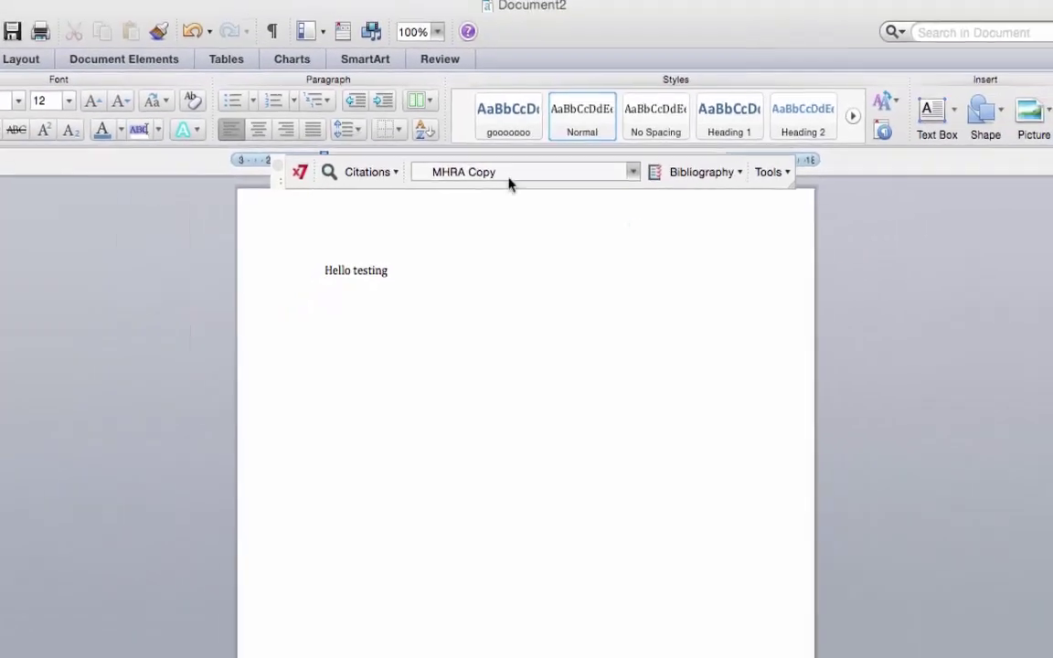
- Insert a footnote after "Hello testing" and cite the 1998 article "Path modeling methods and ecological interactions" in it from EndNote
{"action": "left_click", "coordinate": [149, 66]}
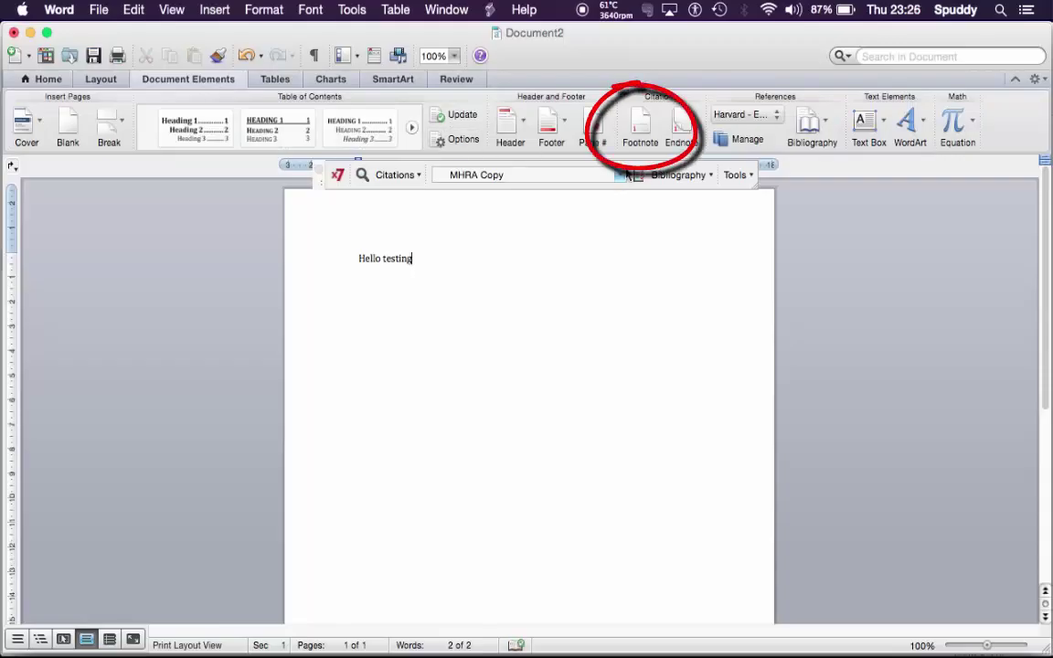
{"action": "left_click", "coordinate": [641, 126]}
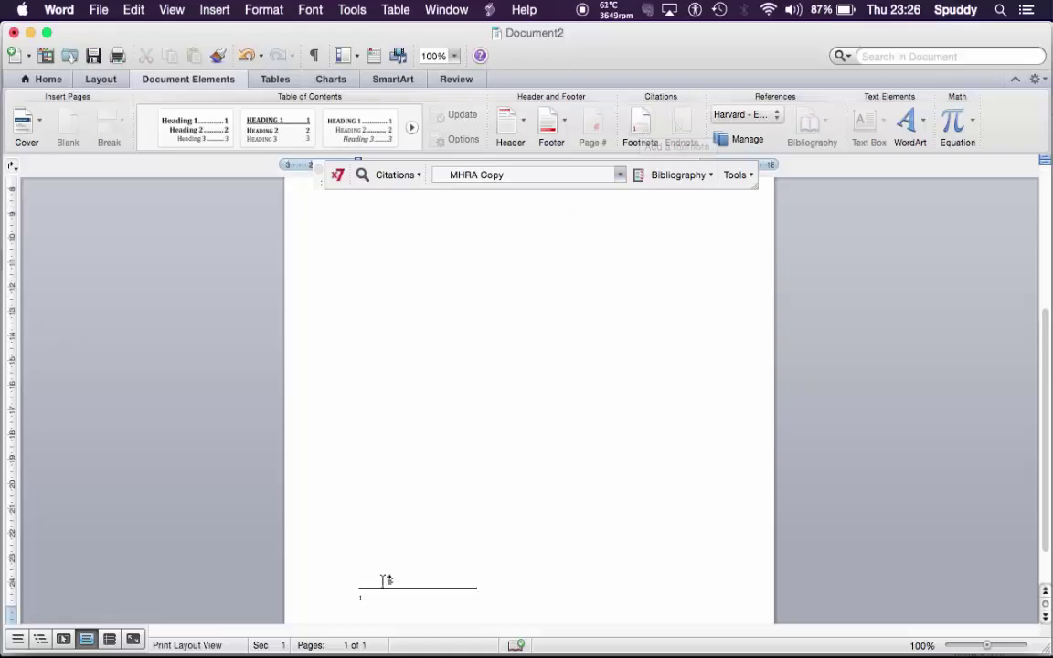
{"action": "left_click", "coordinate": [338, 177]}
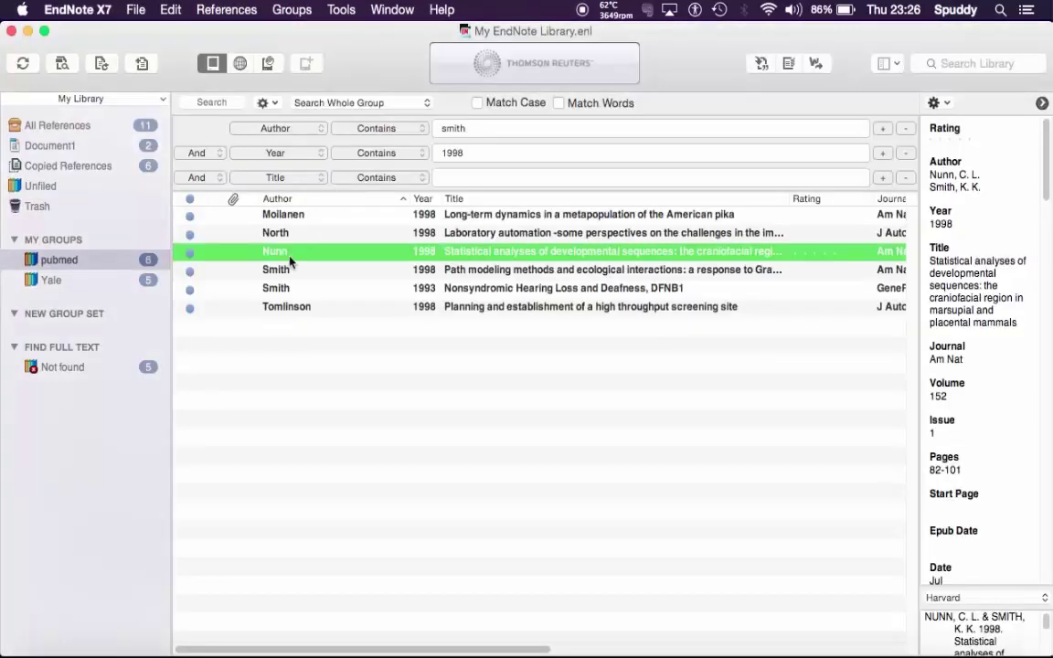
{"action": "left_click", "coordinate": [286, 271]}
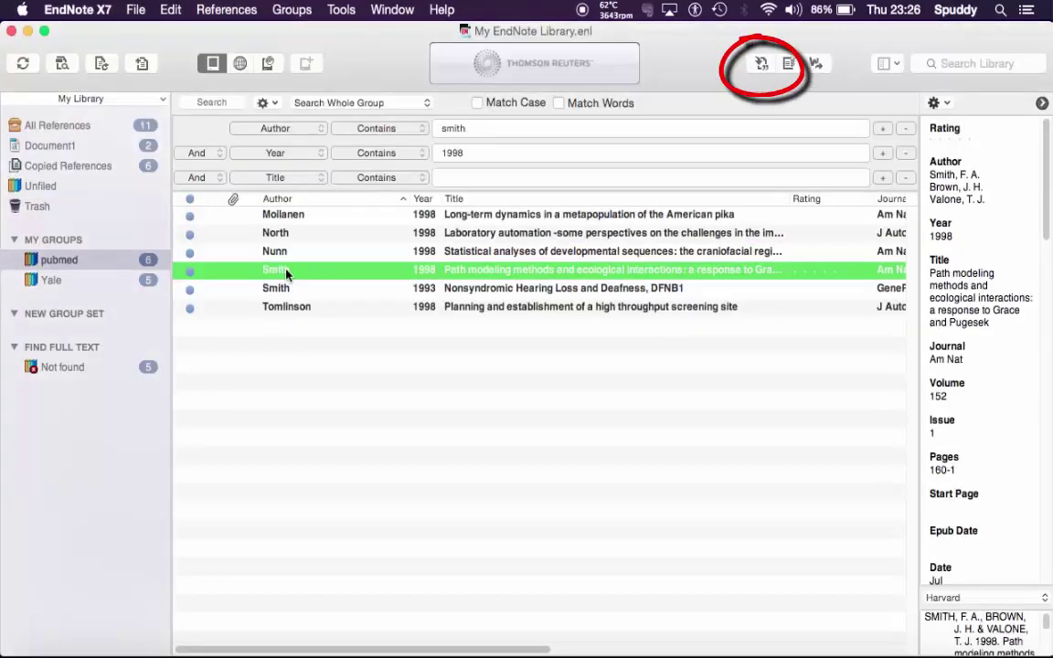
{"action": "left_click", "coordinate": [764, 65]}
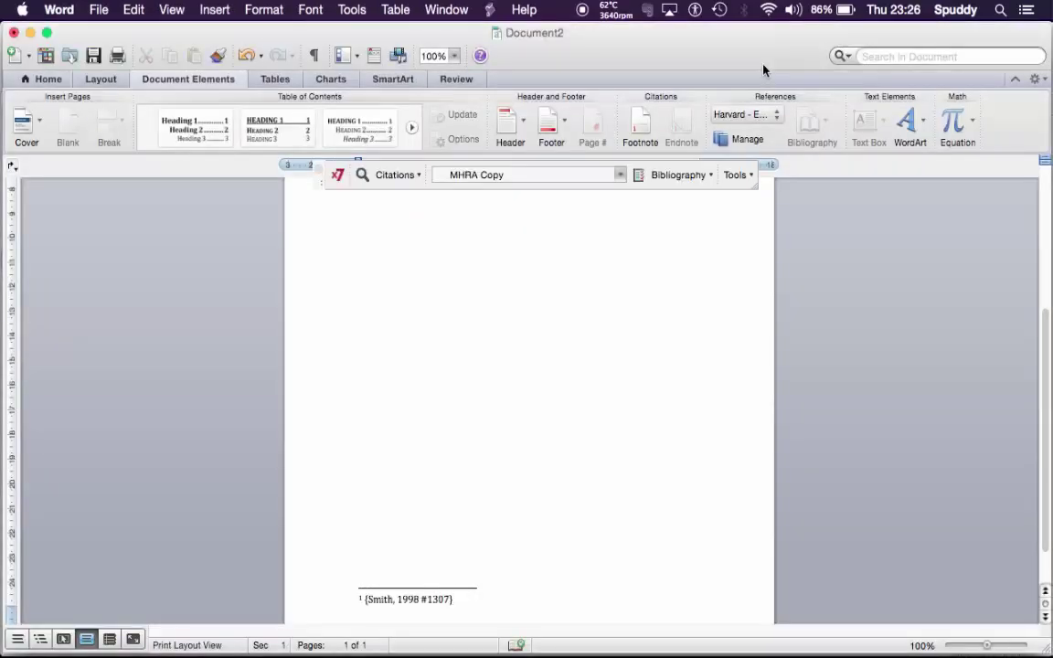
- Turn instant formatting on and delete the numbered bibliography entry generated below "Hello testing"
{"action": "scroll", "coordinate": [694, 220], "scroll_direction": "up", "scroll_amount": 6}
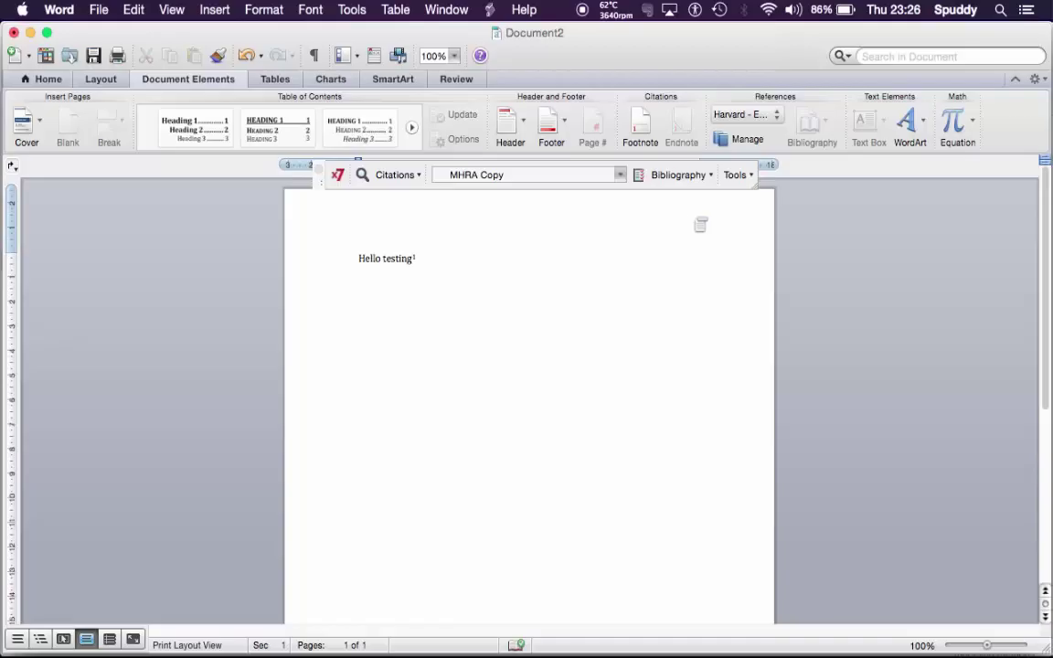
{"action": "left_click", "coordinate": [687, 174]}
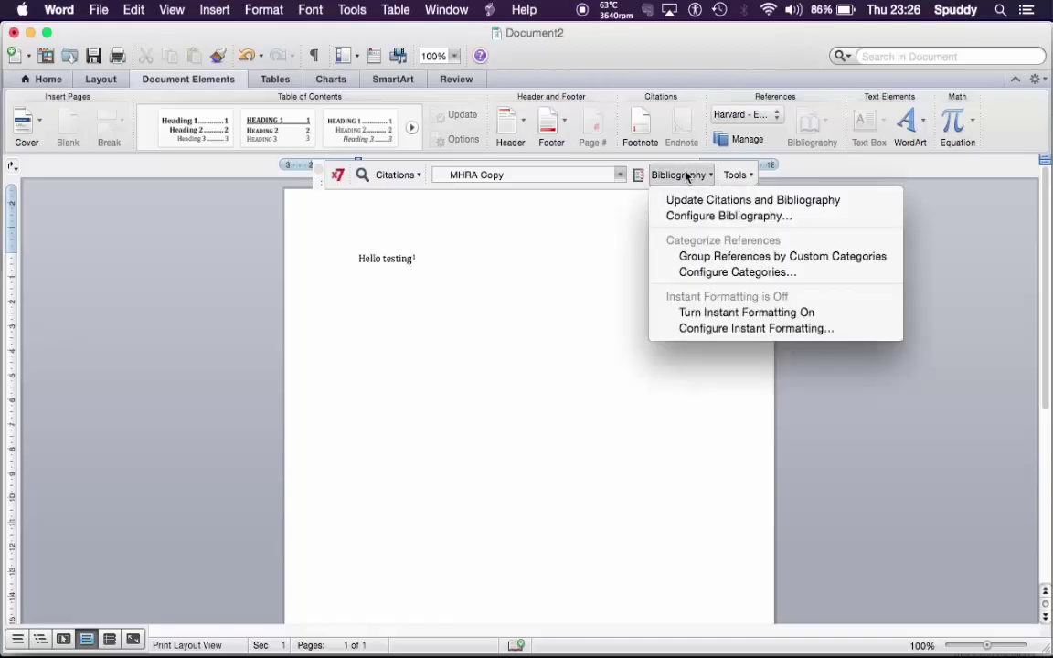
{"action": "left_click", "coordinate": [697, 312]}
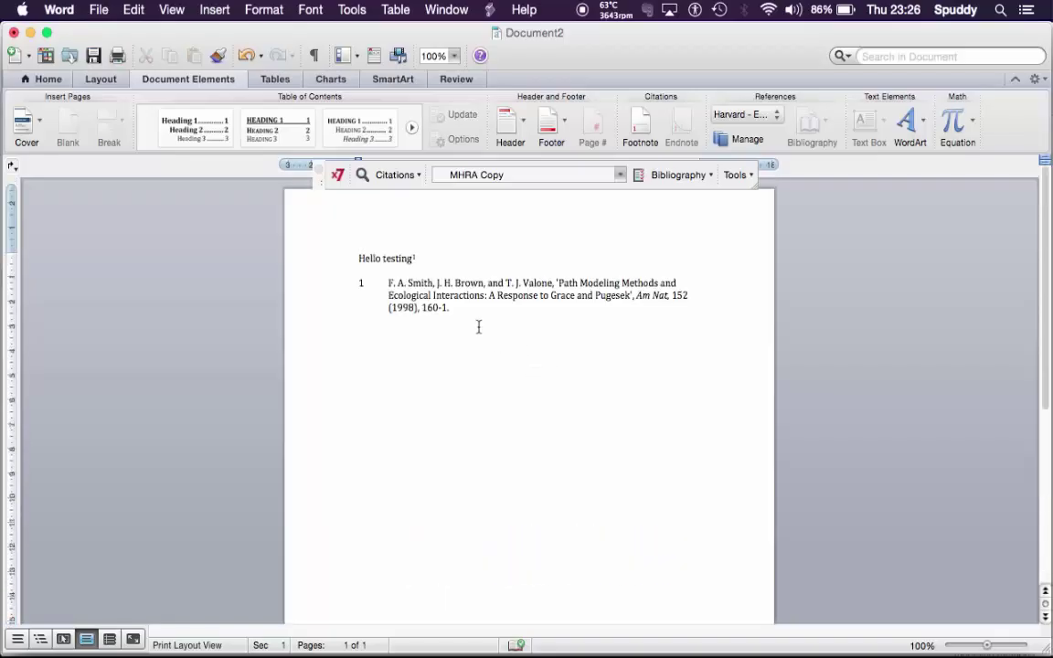
{"action": "left_click_drag", "start_coordinate": [451, 309], "coordinate": [363, 285]}
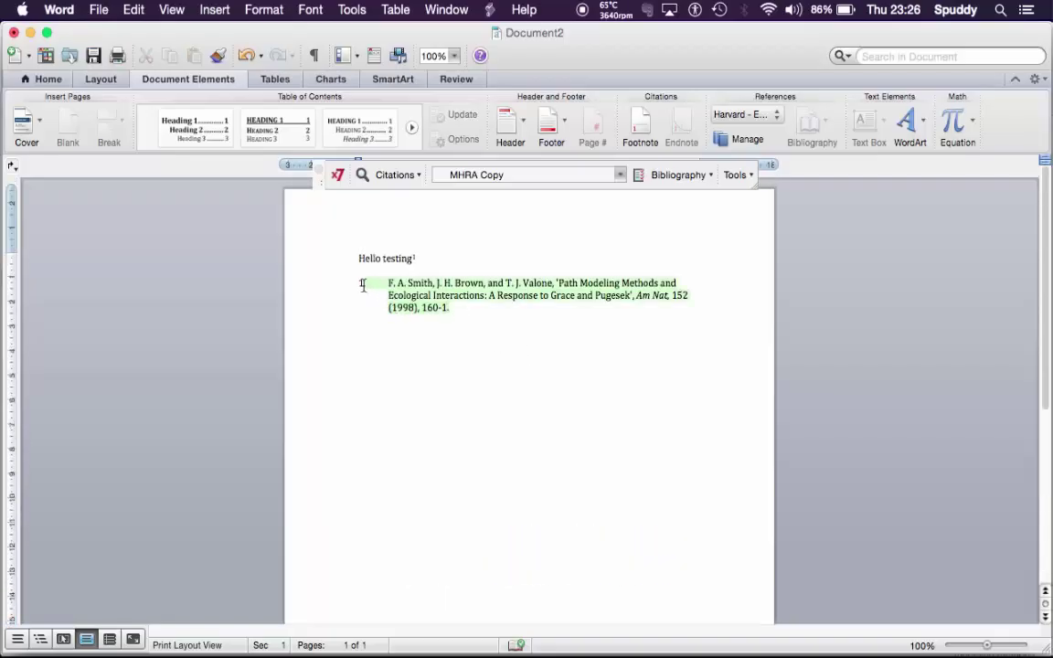
{"action": "key", "text": "BackSpace"}
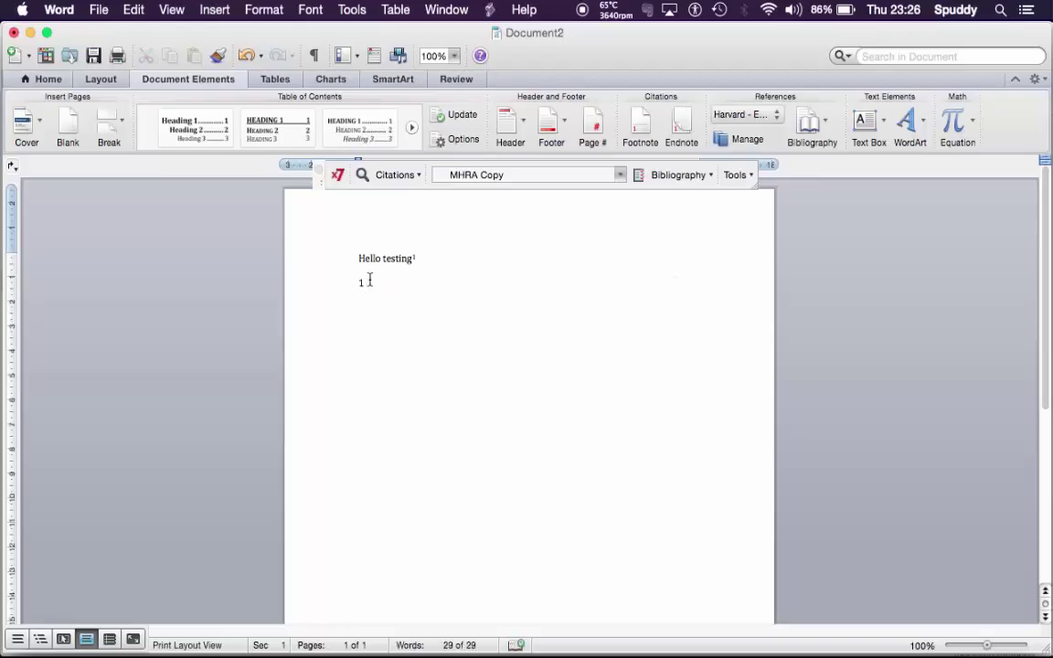
{"action": "key", "text": "BackSpace"}
- Delete the citation text in the footnote and remove the footnote's reference mark after "Hello testing"
{"action": "left_click", "coordinate": [420, 260]}
{"action": "scroll", "coordinate": [429, 435], "scroll_direction": "down", "scroll_amount": 5}
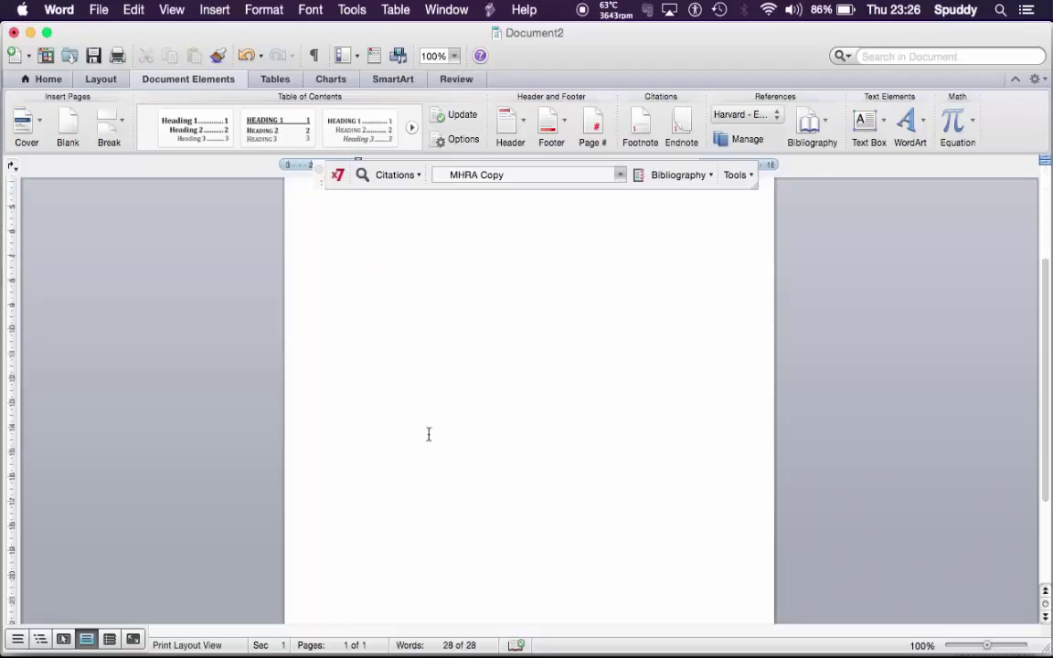
{"action": "scroll", "coordinate": [429, 434], "scroll_direction": "down", "scroll_amount": 3}
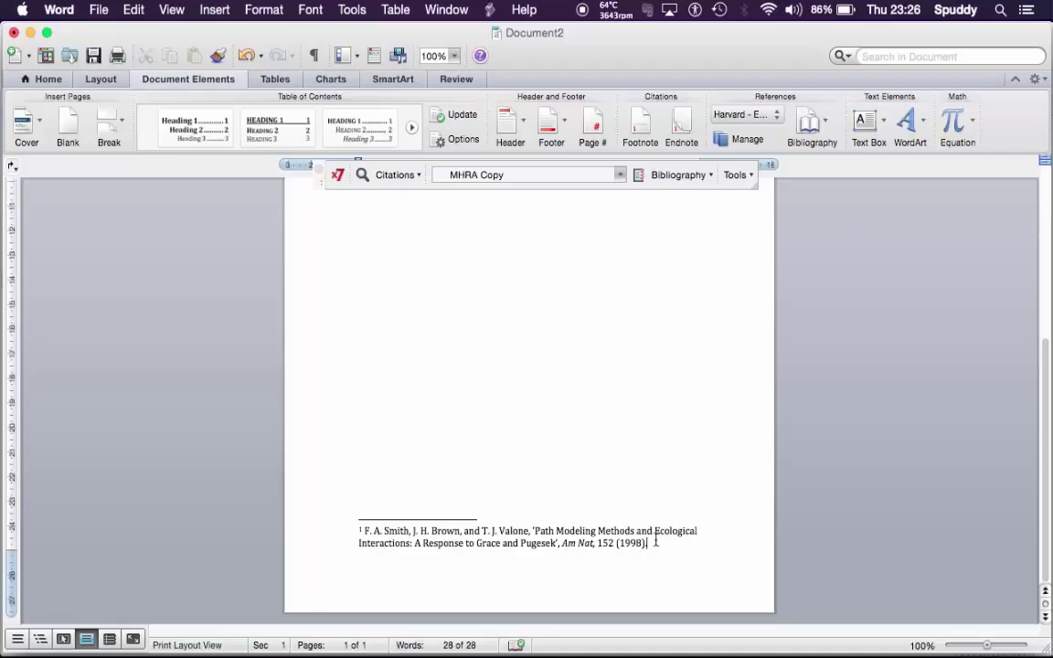
{"action": "left_click_drag", "start_coordinate": [655, 542], "coordinate": [350, 532]}
{"action": "key", "text": "BackSpace"}
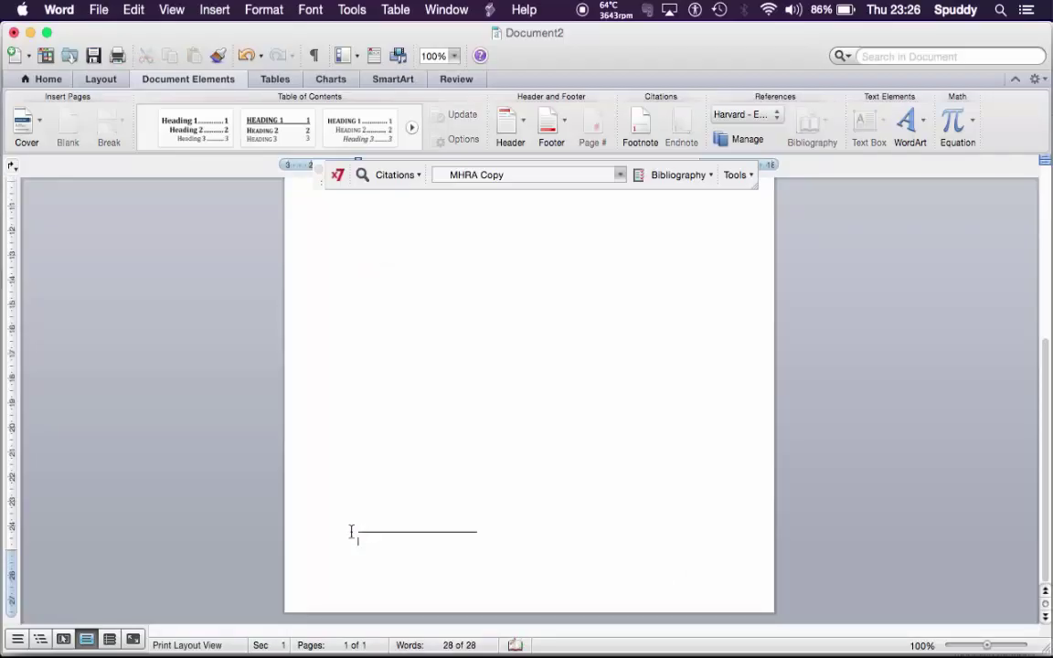
{"action": "scroll", "coordinate": [425, 365], "scroll_direction": "up", "scroll_amount": 5}
{"action": "left_click", "coordinate": [428, 254]}
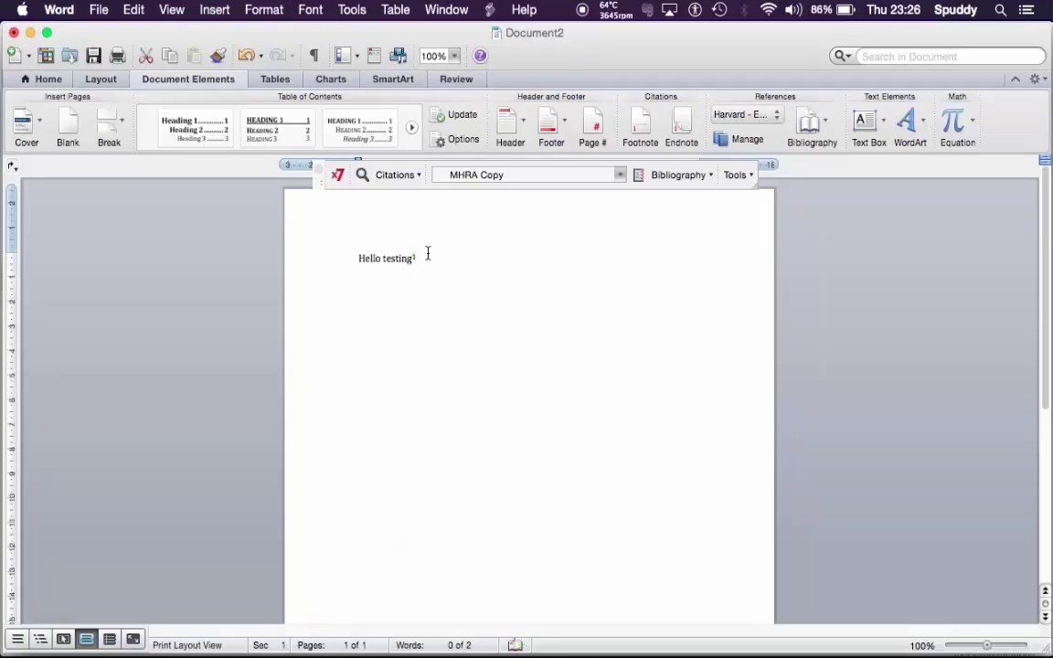
{"action": "key", "text": "BackSpace"}
- Switch to EndNote and open the MHRA Copy output style for editing from the Style Manager
{"action": "left_click", "coordinate": [337, 174]}
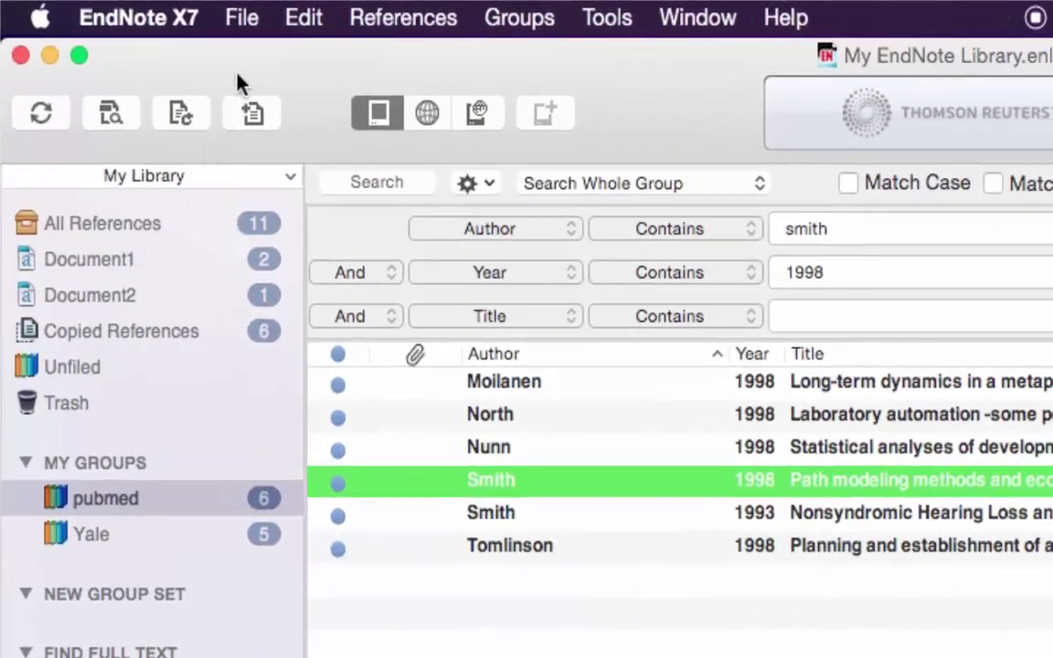
{"action": "left_click", "coordinate": [298, 27]}
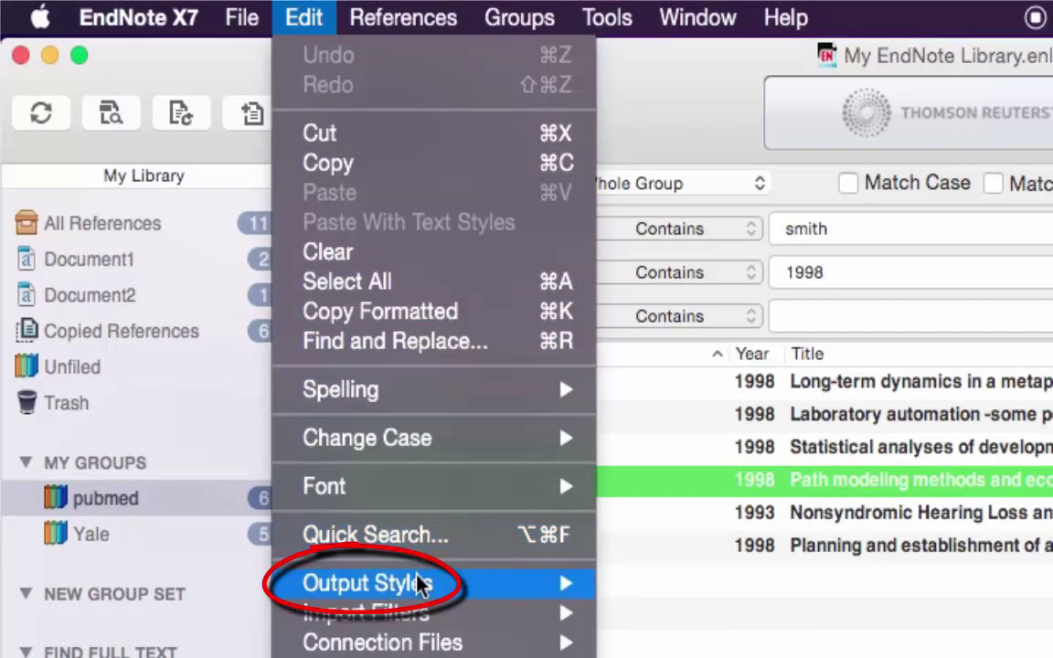
{"action": "mouse_move", "coordinate": [421, 585]}
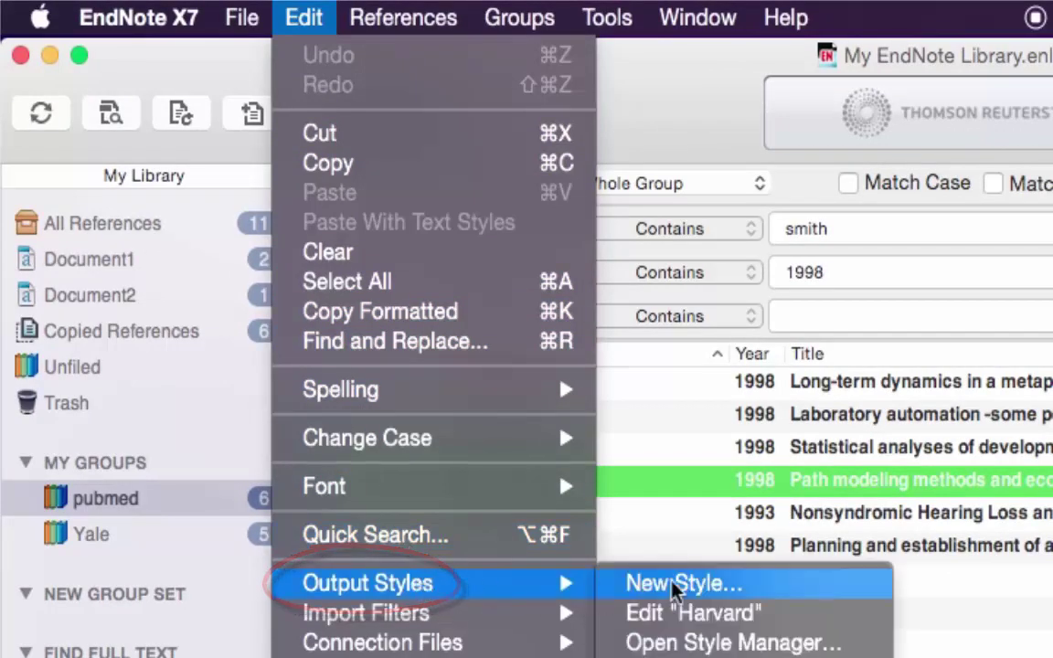
{"action": "left_click", "coordinate": [585, 635]}
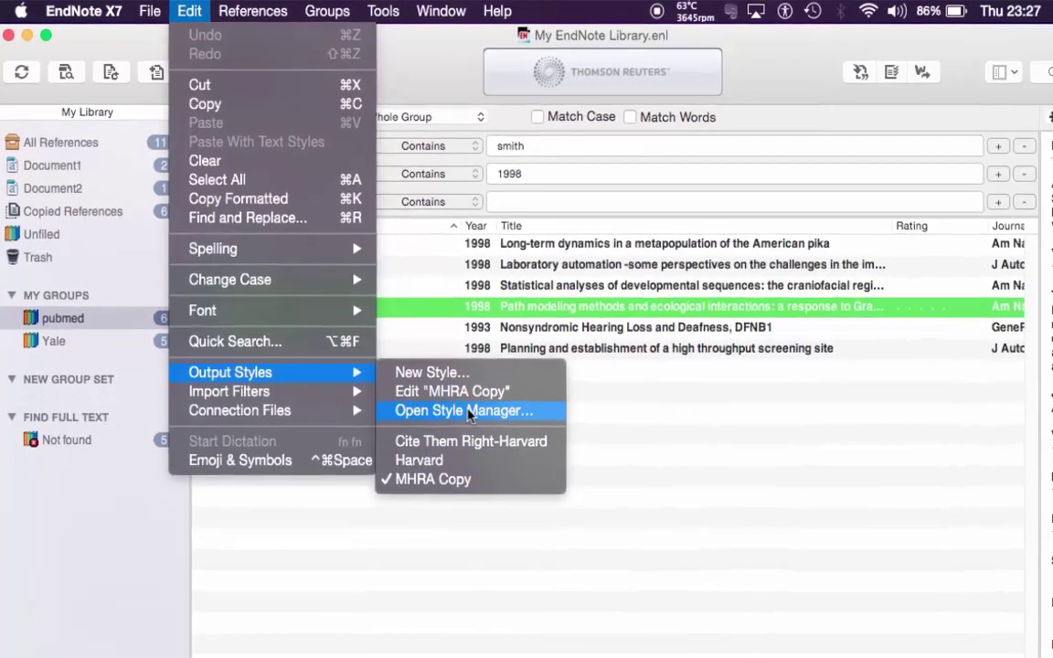
{"action": "left_click", "coordinate": [567, 500]}
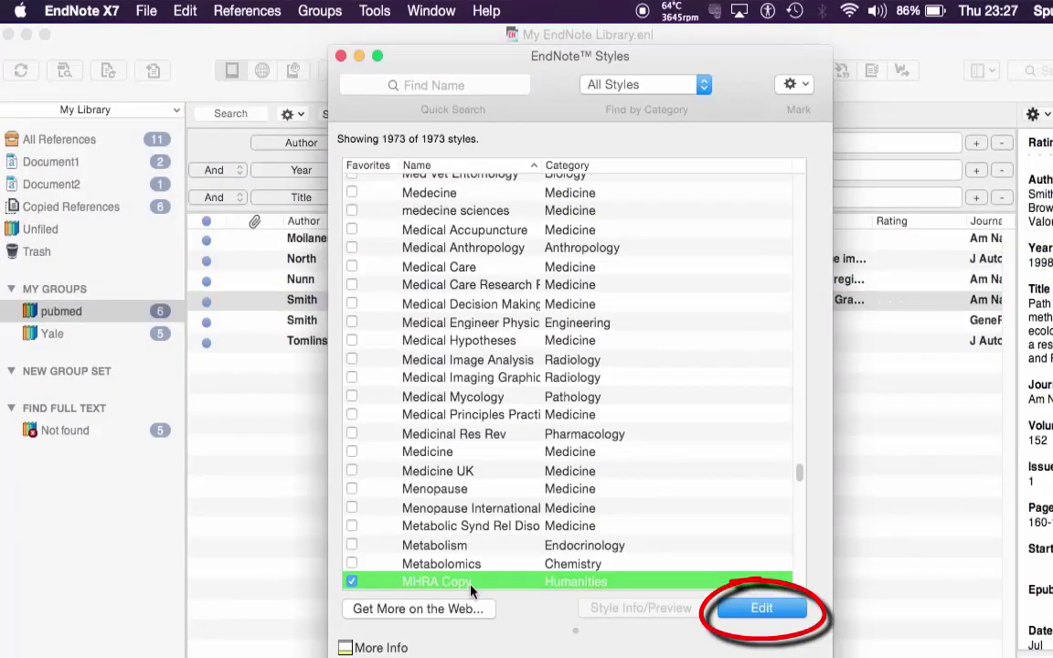
{"action": "left_click", "coordinate": [759, 611]}
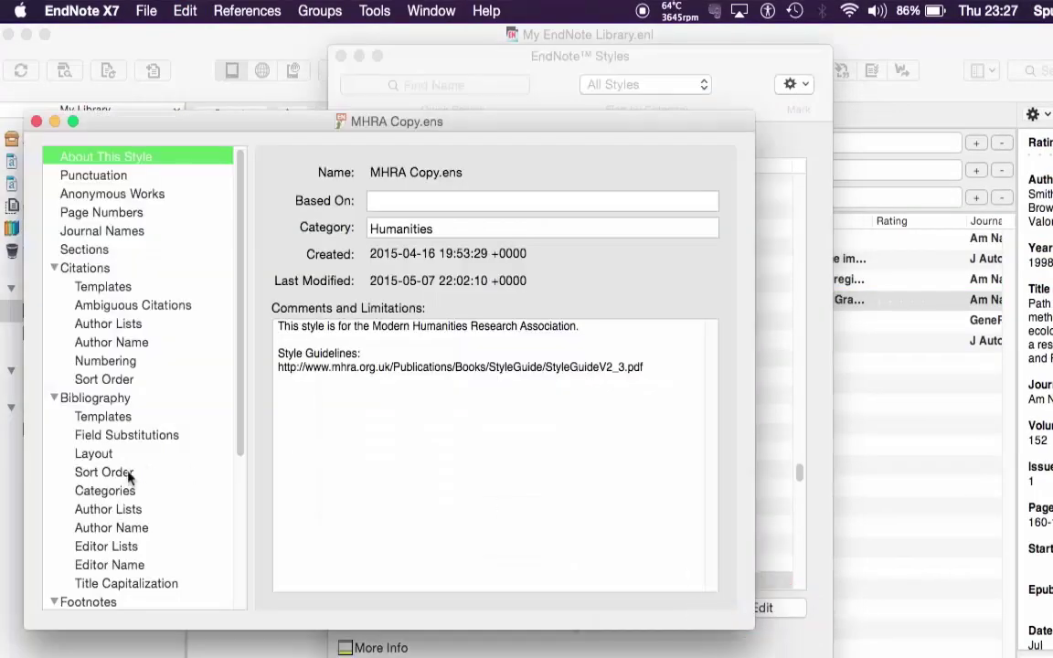
- In the style's footnote templates, turn off including the short-form title only when needed to disambiguate, and look through the reference type templates
{"action": "scroll", "coordinate": [128, 475], "scroll_direction": "down", "scroll_amount": 4}
{"action": "scroll", "coordinate": [124, 473], "scroll_direction": "down", "scroll_amount": 5}
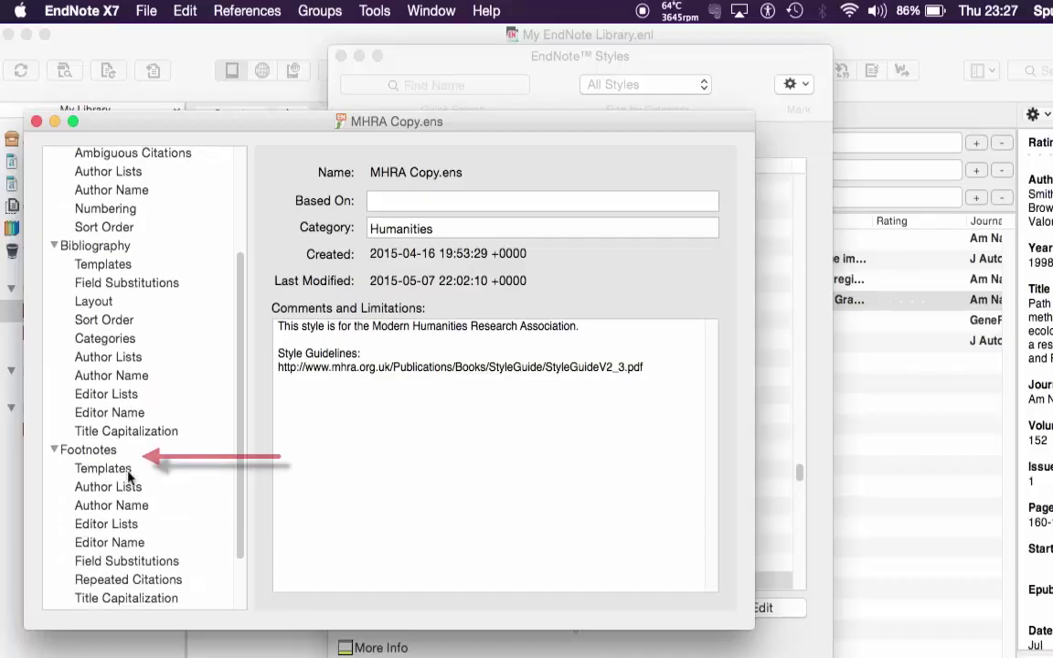
{"action": "left_click", "coordinate": [108, 457]}
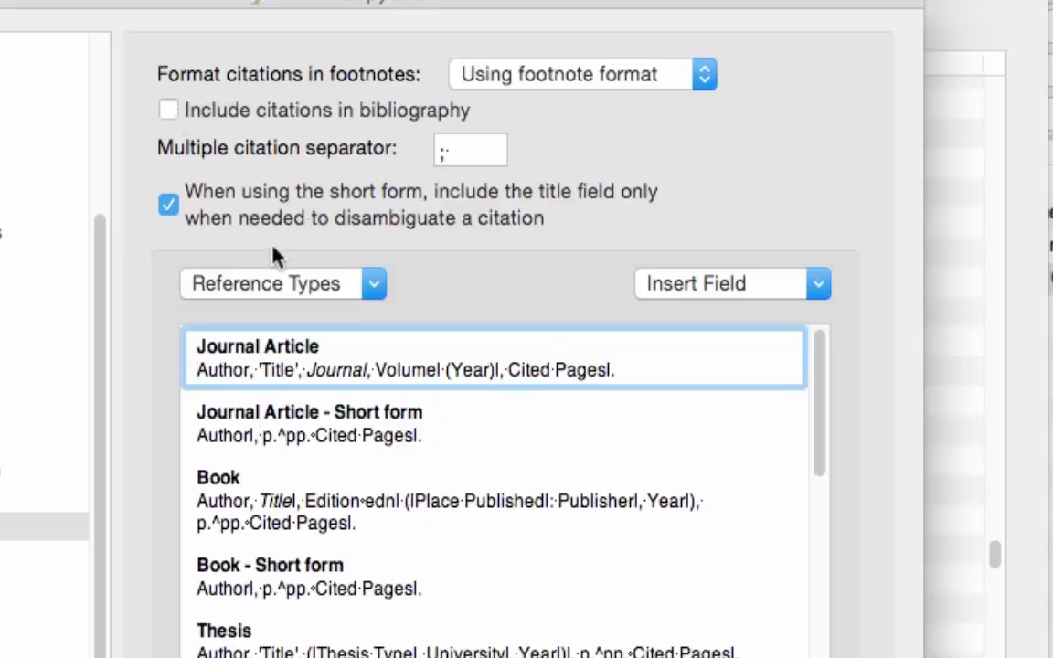
{"action": "left_click", "coordinate": [168, 212]}
{"action": "scroll", "coordinate": [341, 517], "scroll_direction": "down", "scroll_amount": 3}
{"action": "scroll", "coordinate": [339, 512], "scroll_direction": "up", "scroll_amount": 3}
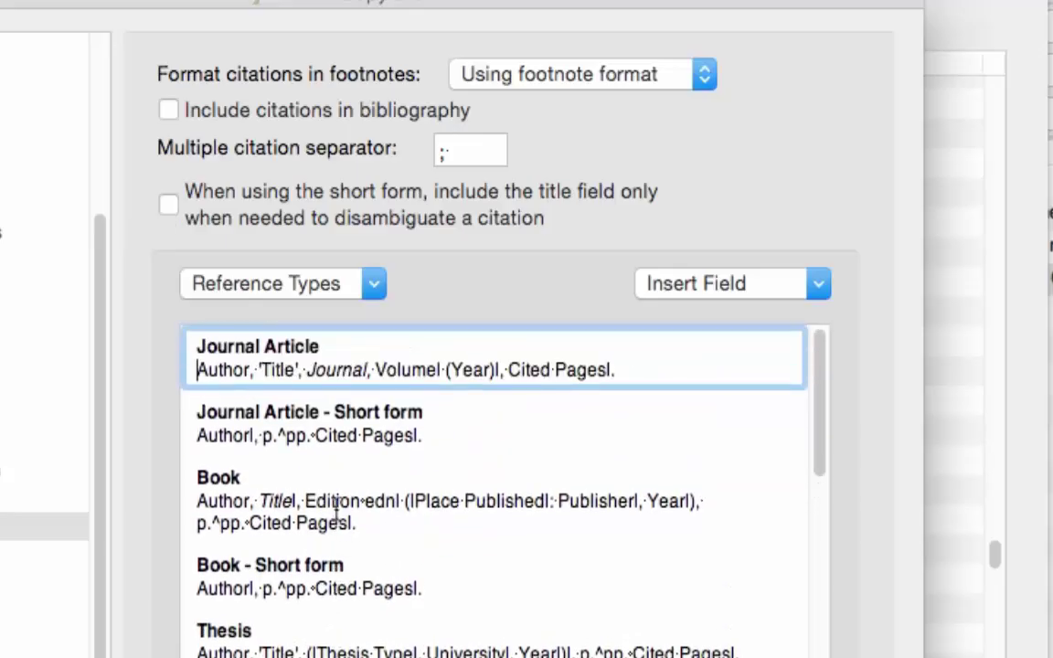
- Review the MHRA Copy style's footnote templates, save the style's changes, and close its editor and the Style Manager
{"action": "scroll", "coordinate": [341, 517], "scroll_direction": "down", "scroll_amount": 4}
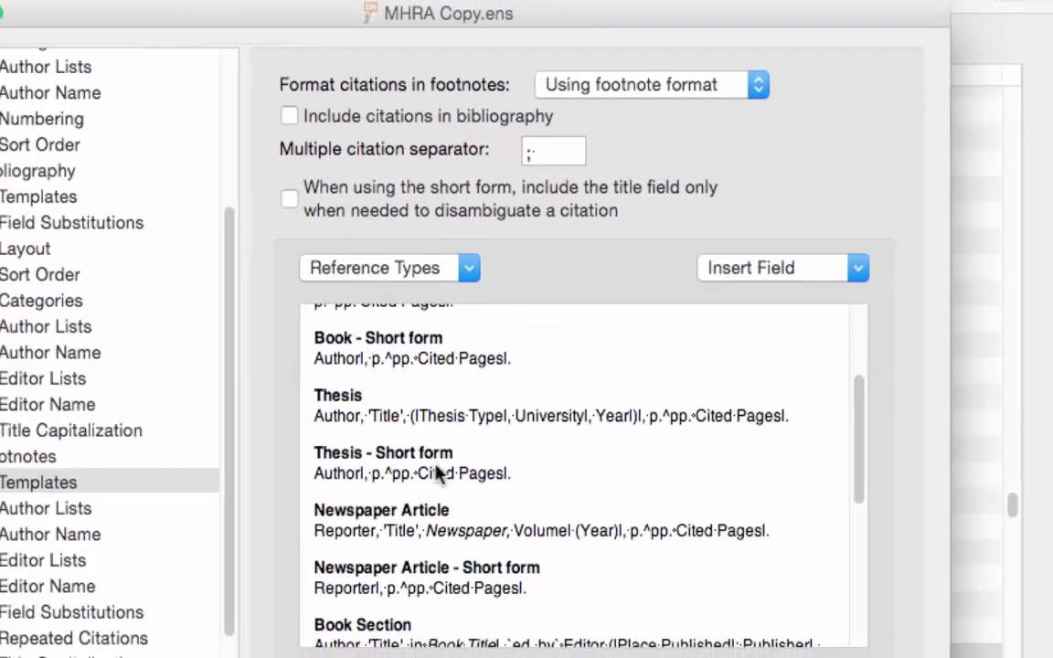
{"action": "scroll", "coordinate": [338, 512], "scroll_direction": "up", "scroll_amount": 4}
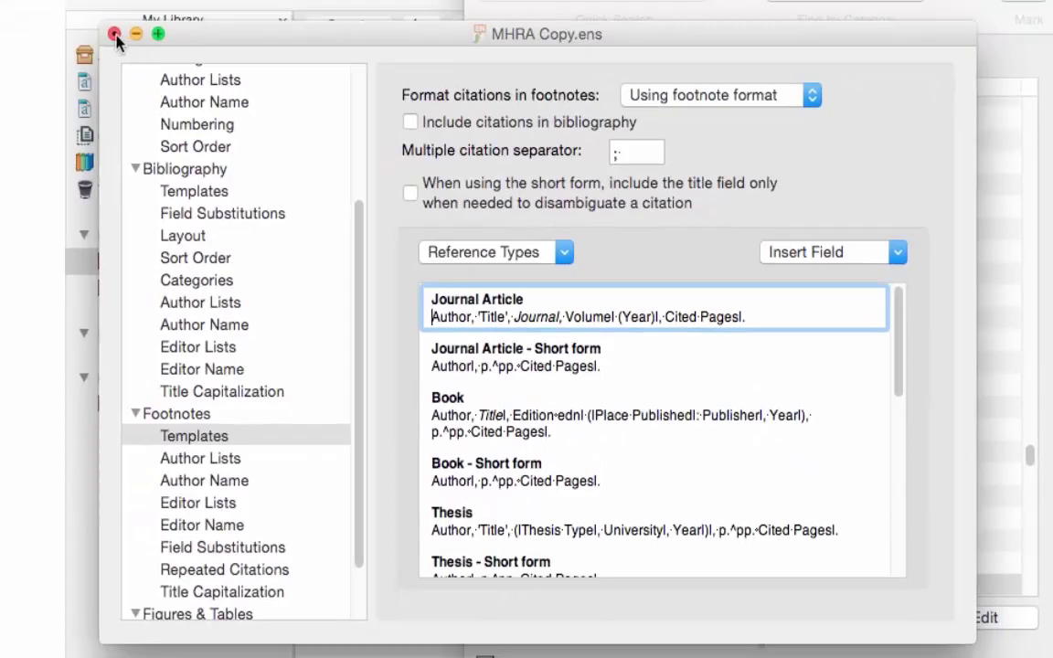
{"action": "left_click", "coordinate": [114, 35]}
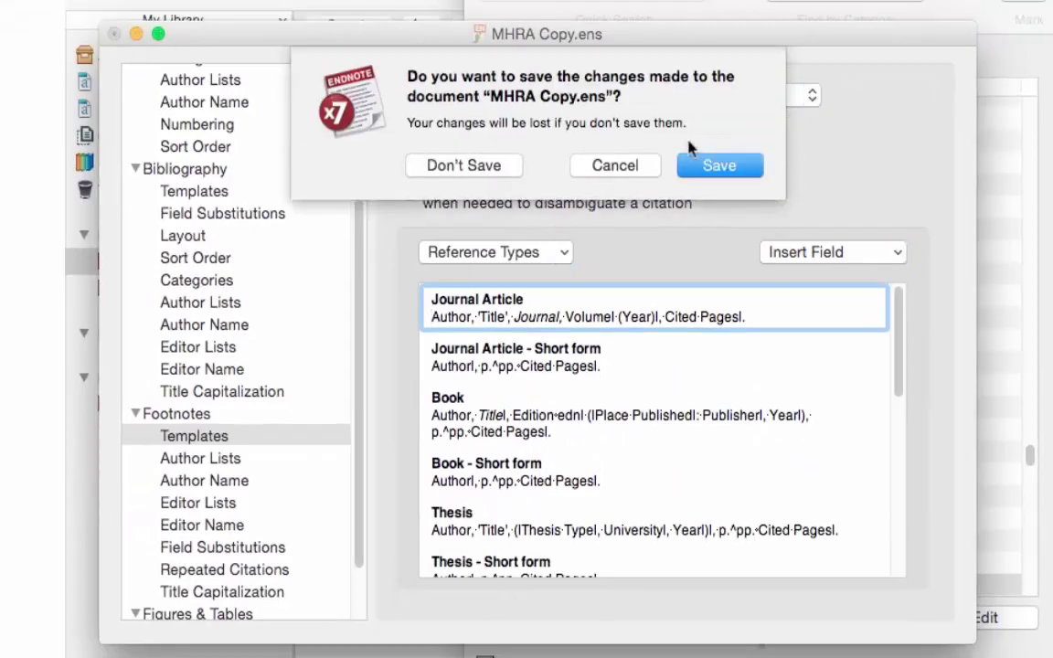
{"action": "left_click", "coordinate": [719, 165]}
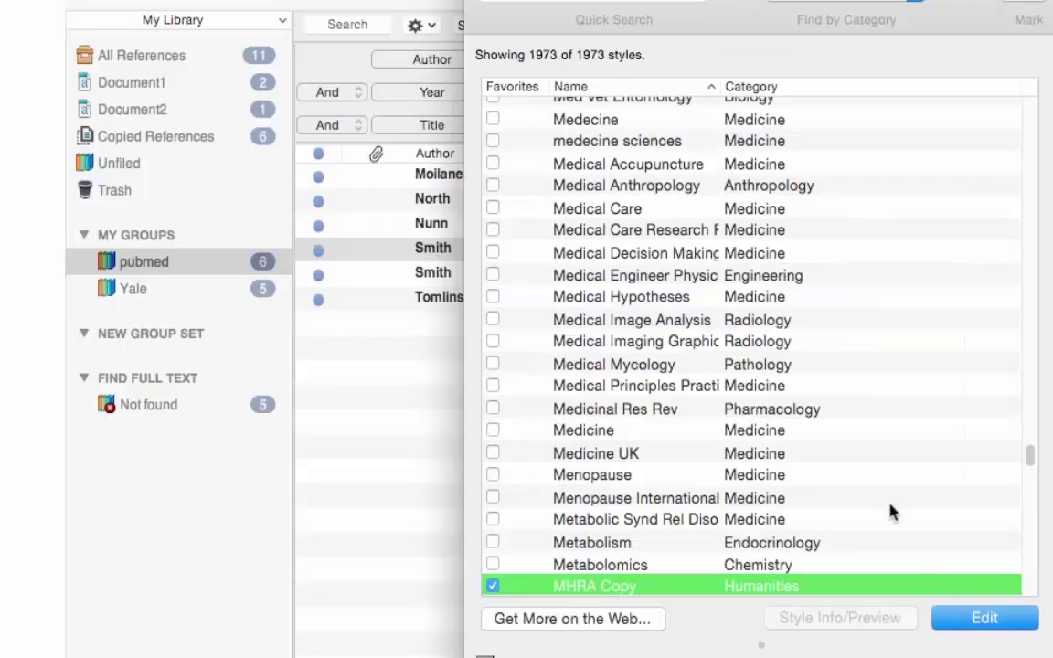
{"action": "scroll", "coordinate": [891, 514], "scroll_direction": "down", "scroll_amount": 5}
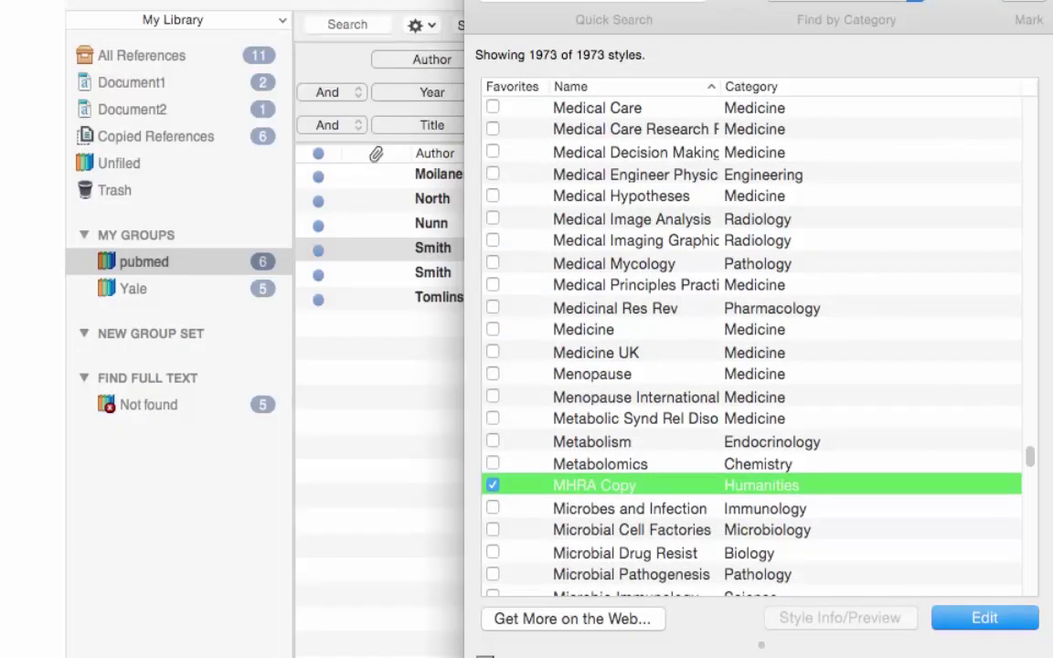
{"action": "key", "text": "super+w"}
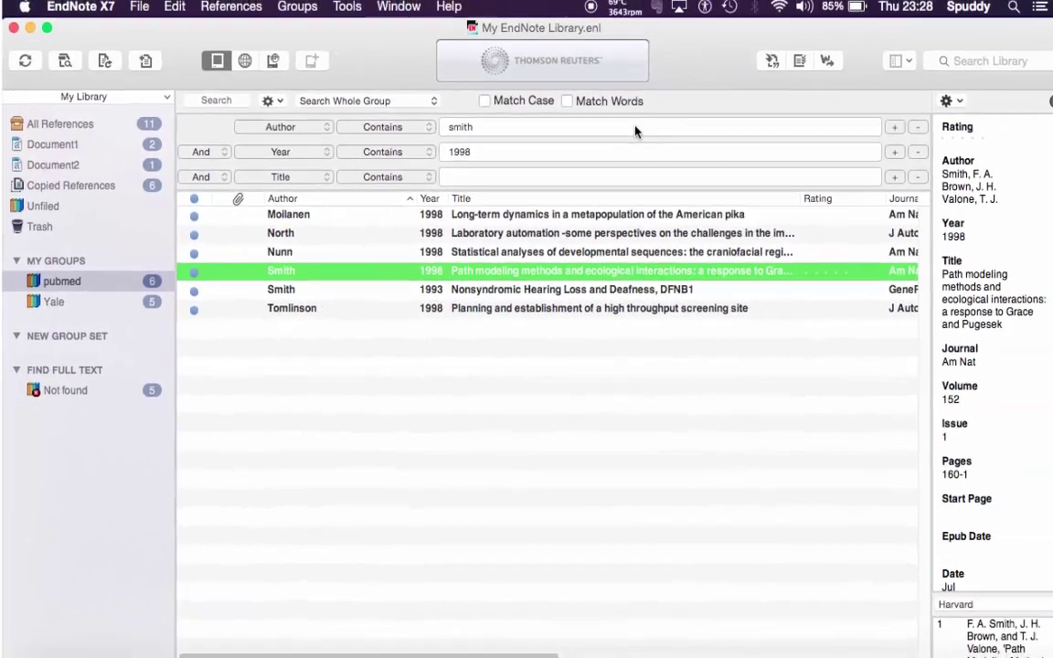
- Switch to Word, add a footnote after "Hello testing", and cite the selected 1998 "Path modeling methods" reference from EndNote in it
{"action": "left_click", "coordinate": [816, 63]}
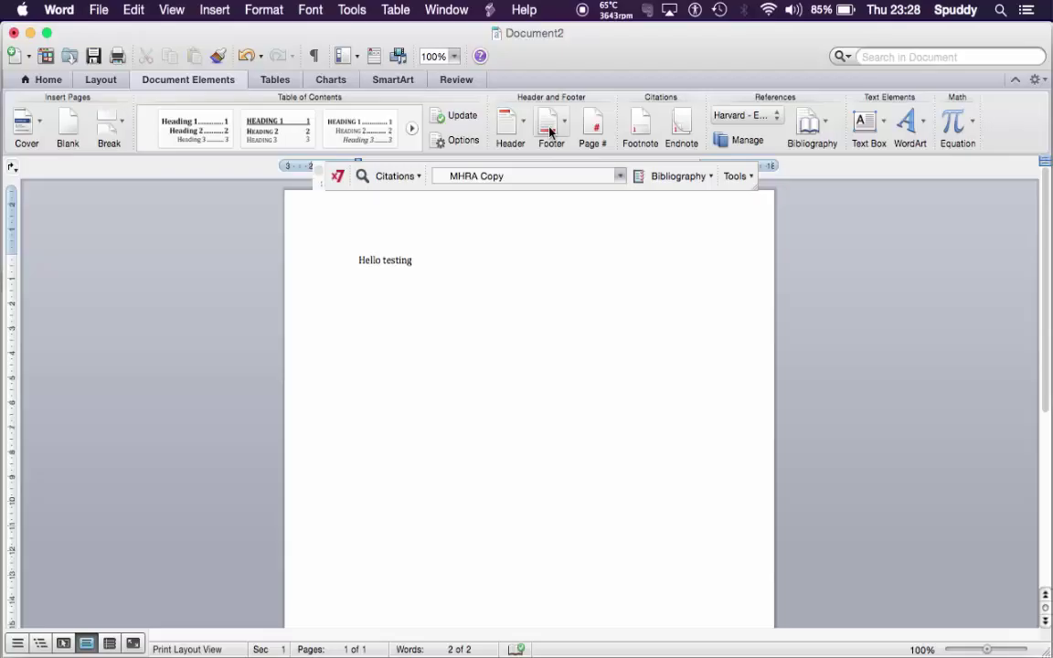
{"action": "left_click", "coordinate": [639, 128]}
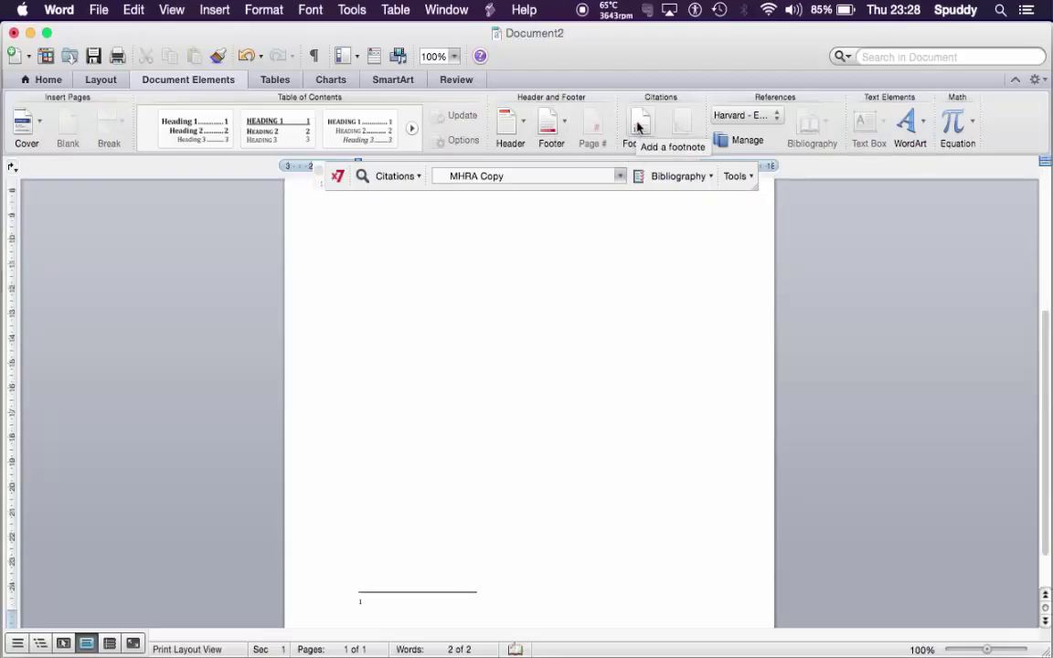
{"action": "scroll", "coordinate": [414, 346], "scroll_direction": "up", "scroll_amount": 10}
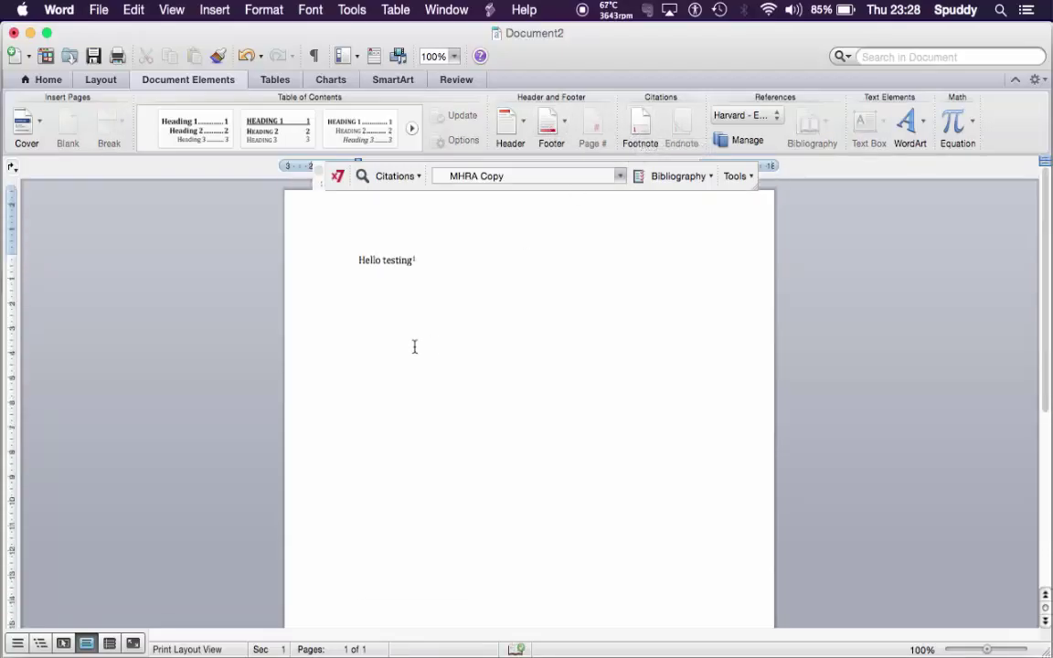
{"action": "scroll", "coordinate": [414, 347], "scroll_direction": "down", "scroll_amount": 10}
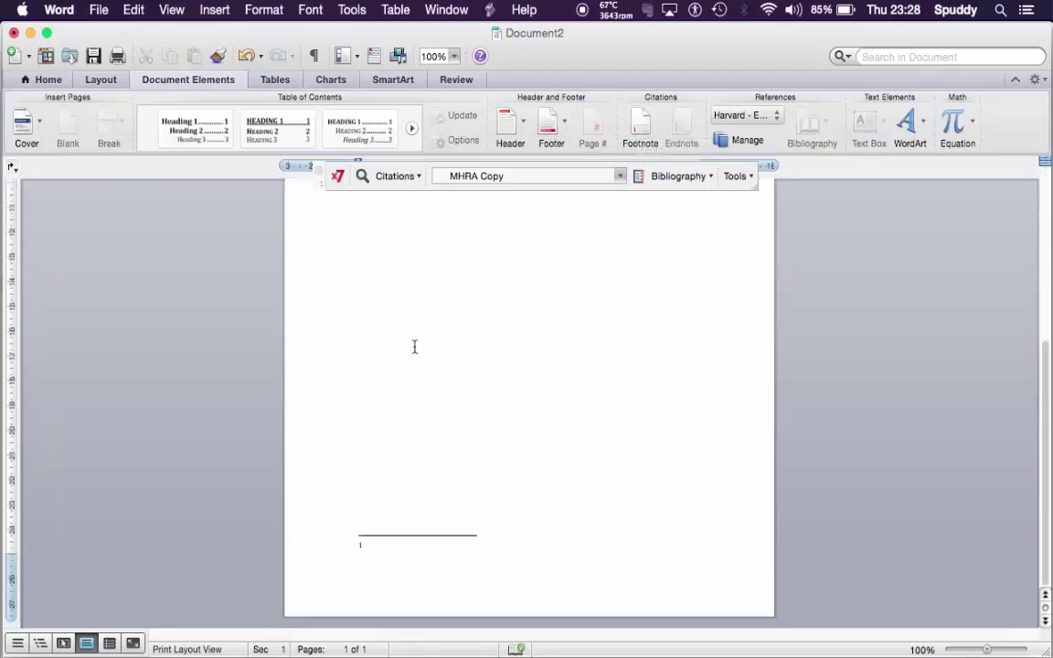
{"action": "left_click", "coordinate": [343, 180]}
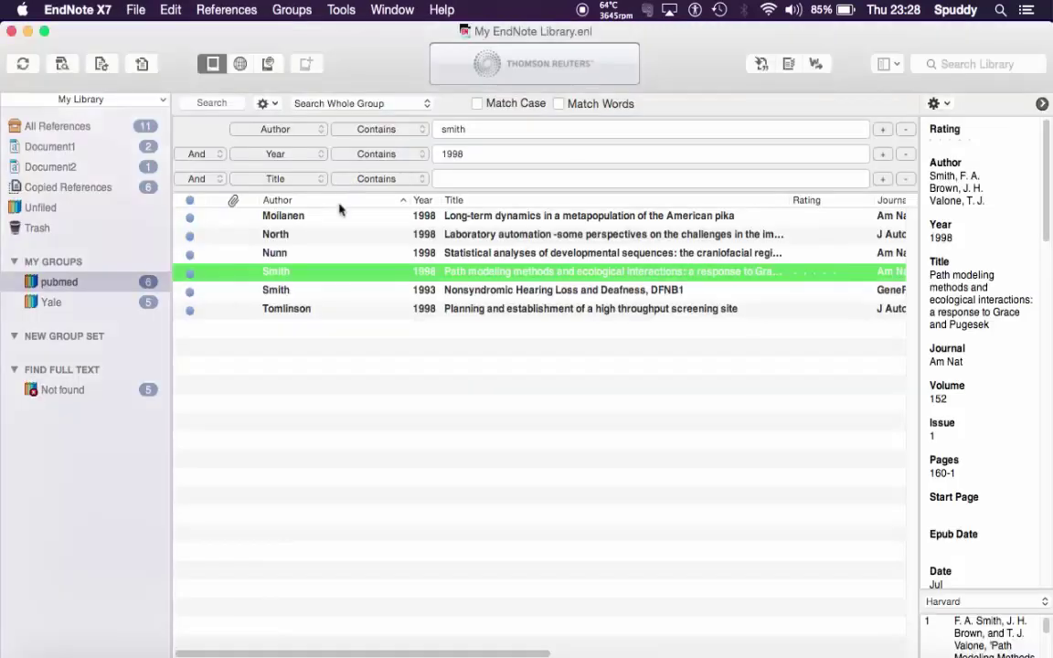
{"action": "left_click", "coordinate": [757, 65]}
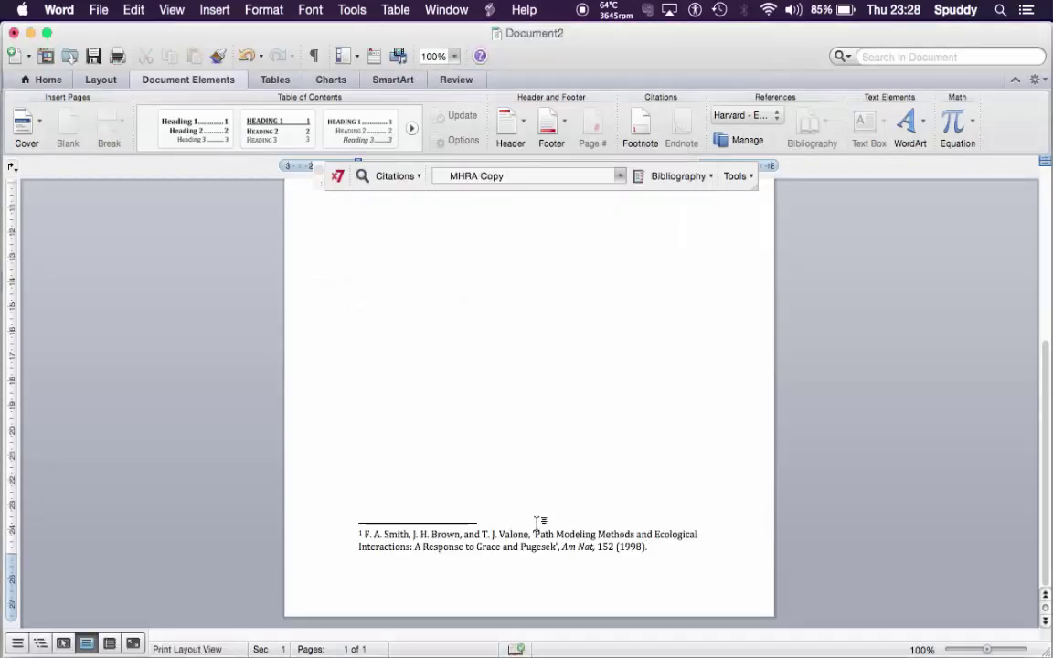
- Add the words "a second one" after the first footnote mark in the body text and attach a second footnote
{"action": "scroll", "coordinate": [540, 523], "scroll_direction": "up", "scroll_amount": 10}
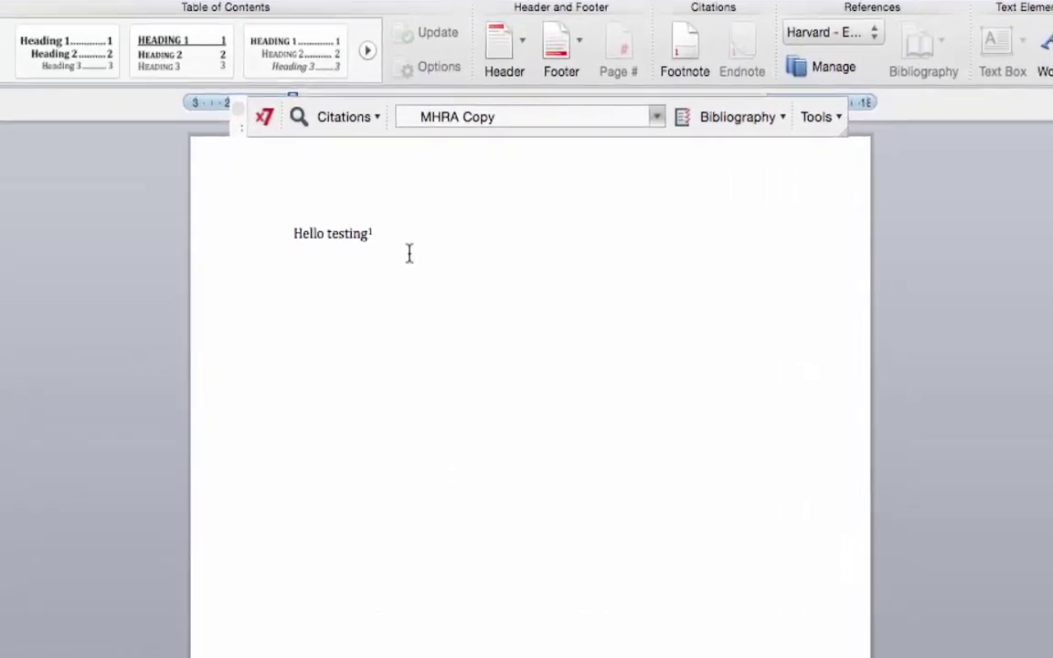
{"action": "type", "text": "as"}
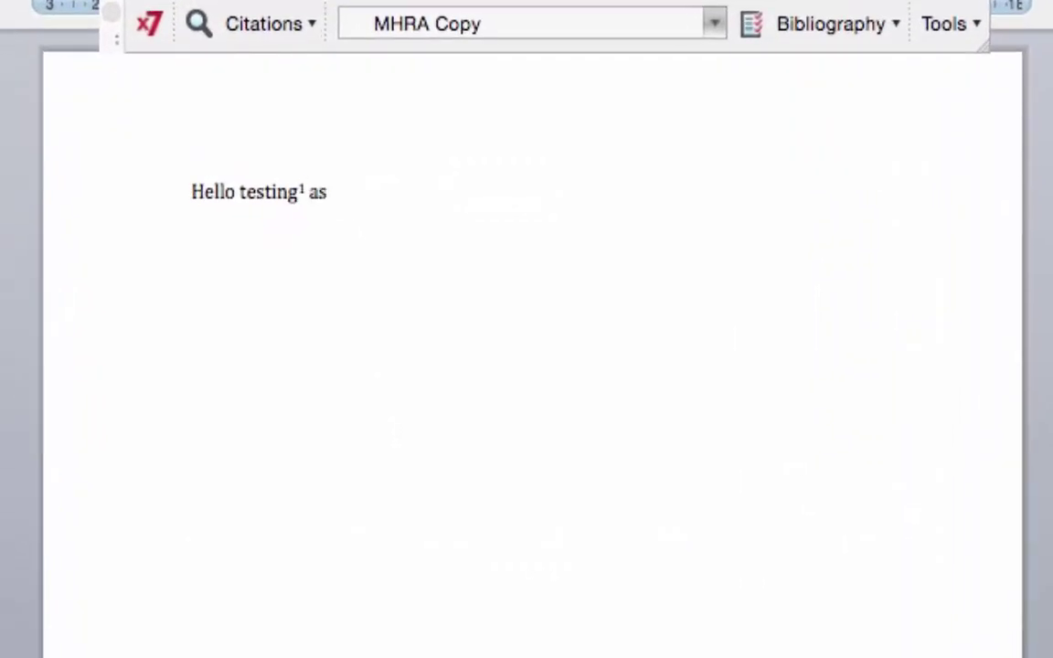
{"action": "key", "text": "BackSpace"}
{"action": "type", "text": "second one"}
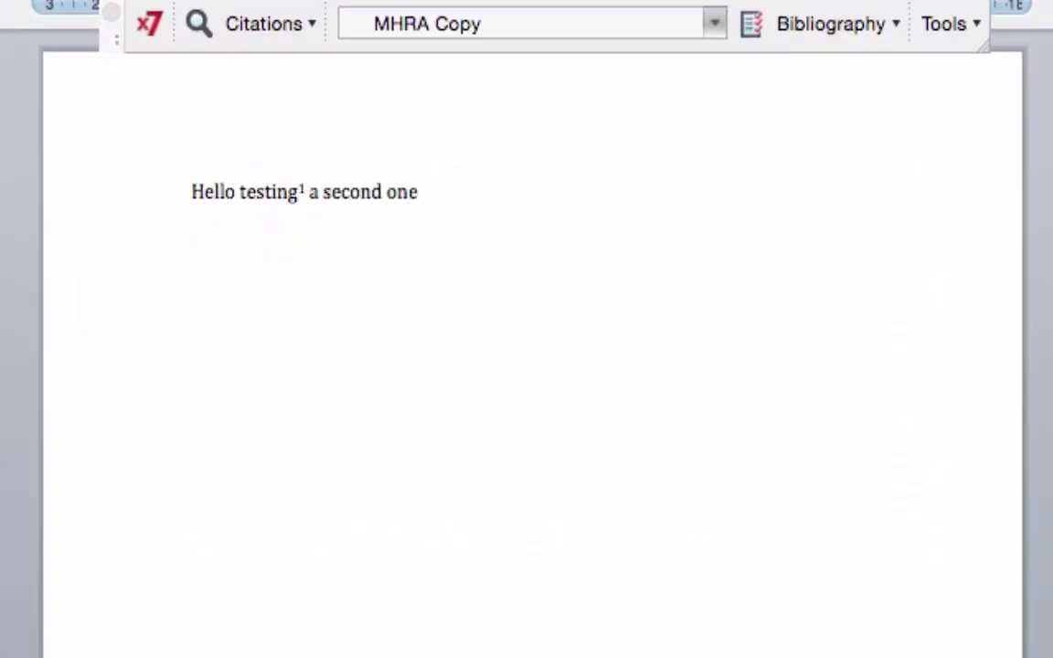
{"action": "left_click", "coordinate": [649, 115]}
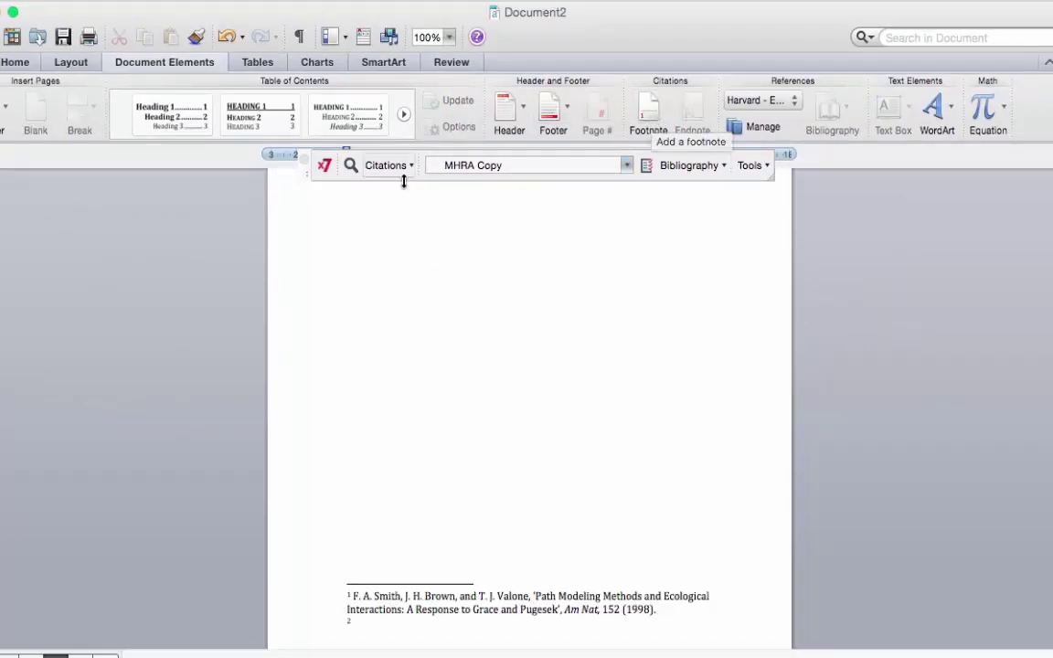
- In EndNote, pick the 1924 Penn Central Light and Power reference from the Yale group and insert it into the second footnote
{"action": "left_click", "coordinate": [323, 168]}
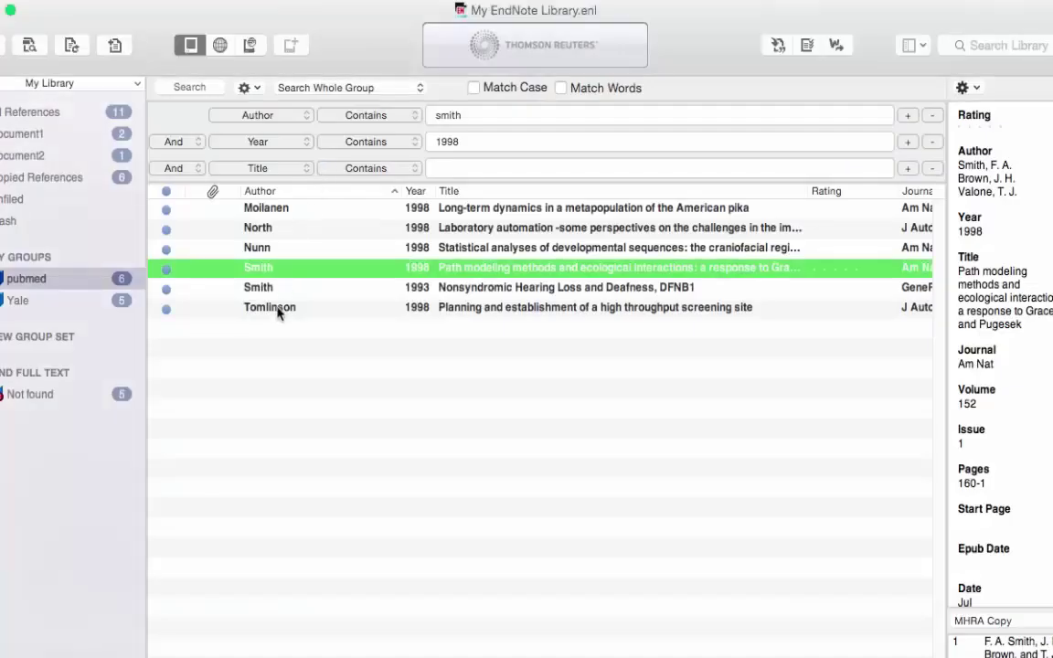
{"action": "left_click", "coordinate": [41, 301]}
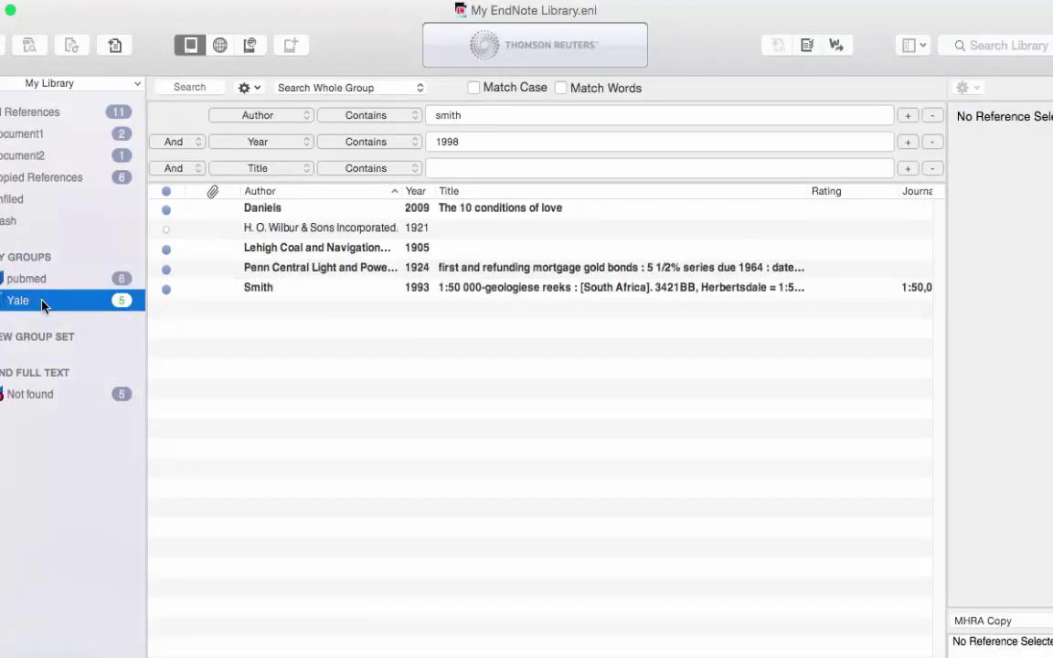
{"action": "left_click", "coordinate": [396, 267]}
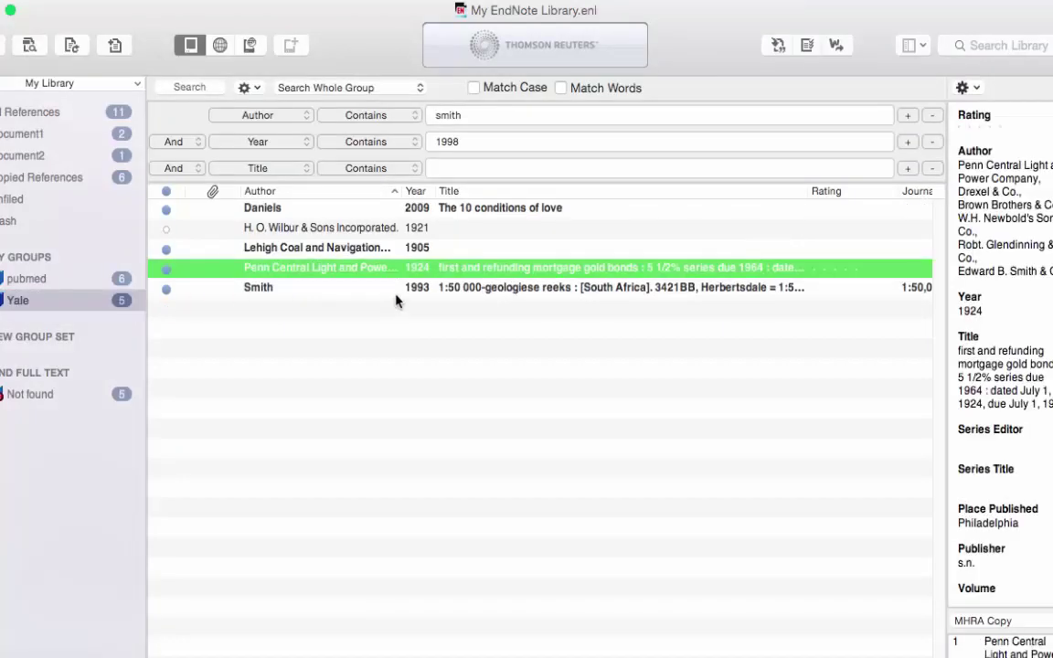
{"action": "left_click", "coordinate": [780, 46]}
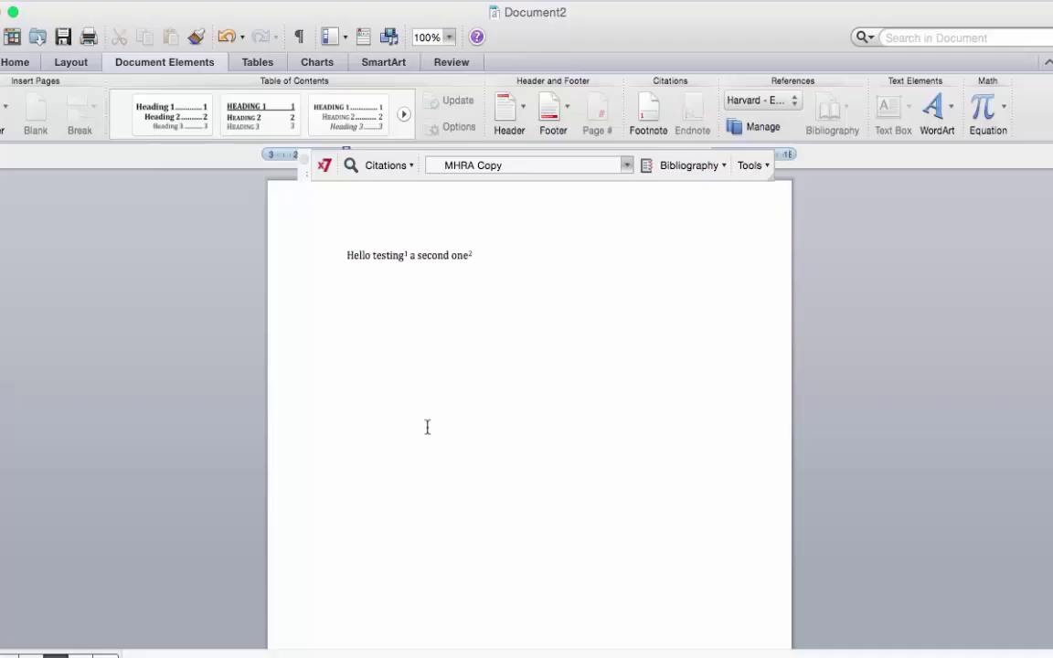
- Open Edit & Manage Citations, view the actions available for the 1998 citation, and close the dialog
{"action": "left_click", "coordinate": [388, 167]}
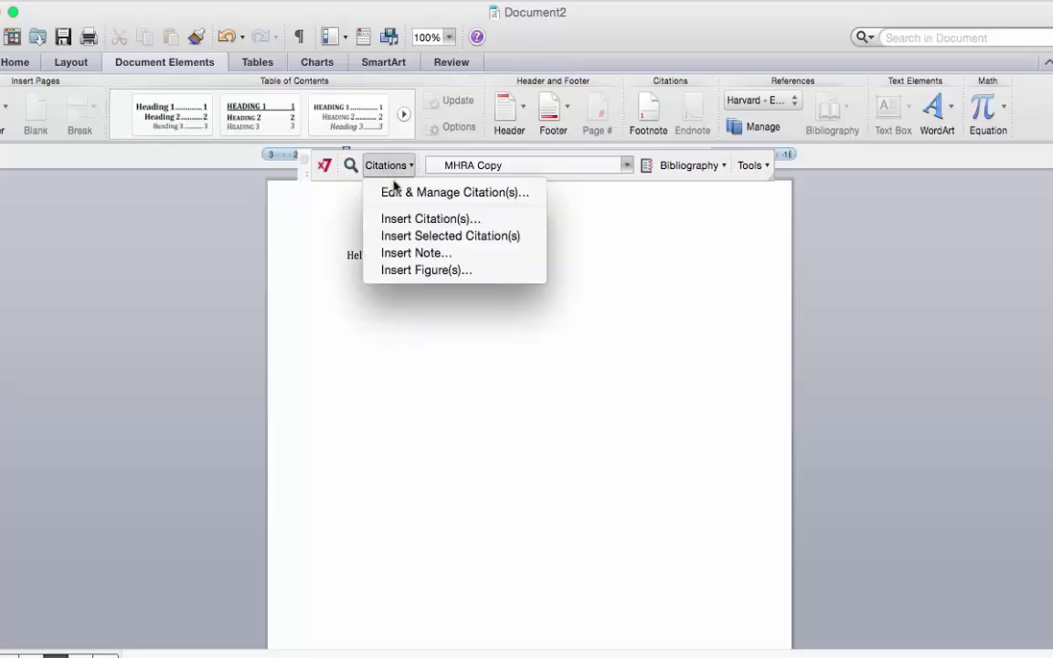
{"action": "left_click", "coordinate": [395, 192]}
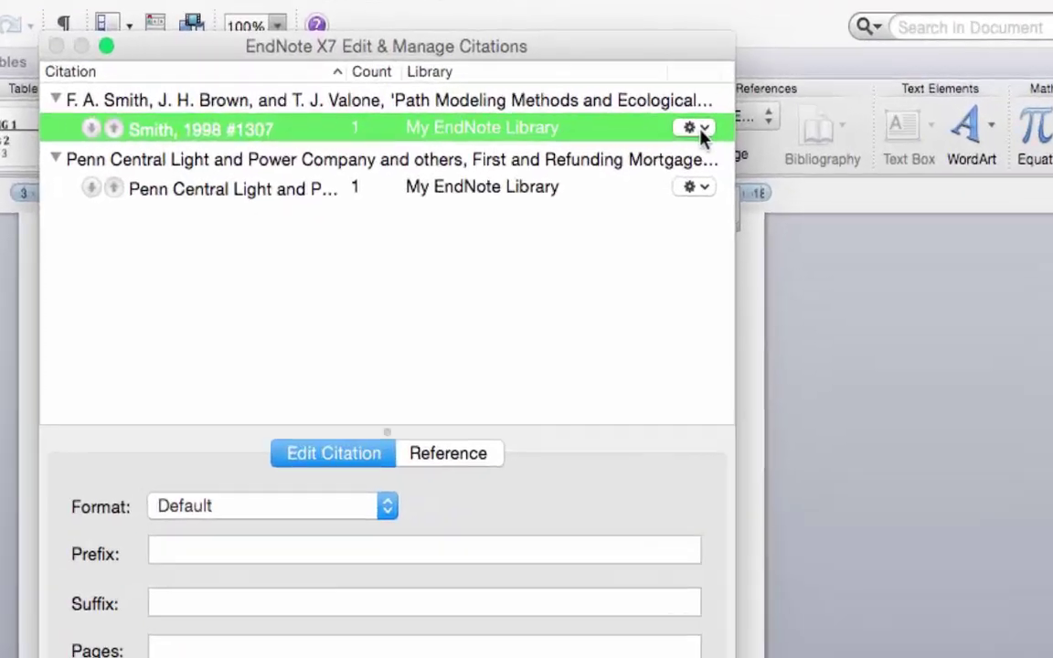
{"action": "left_click", "coordinate": [746, 109]}
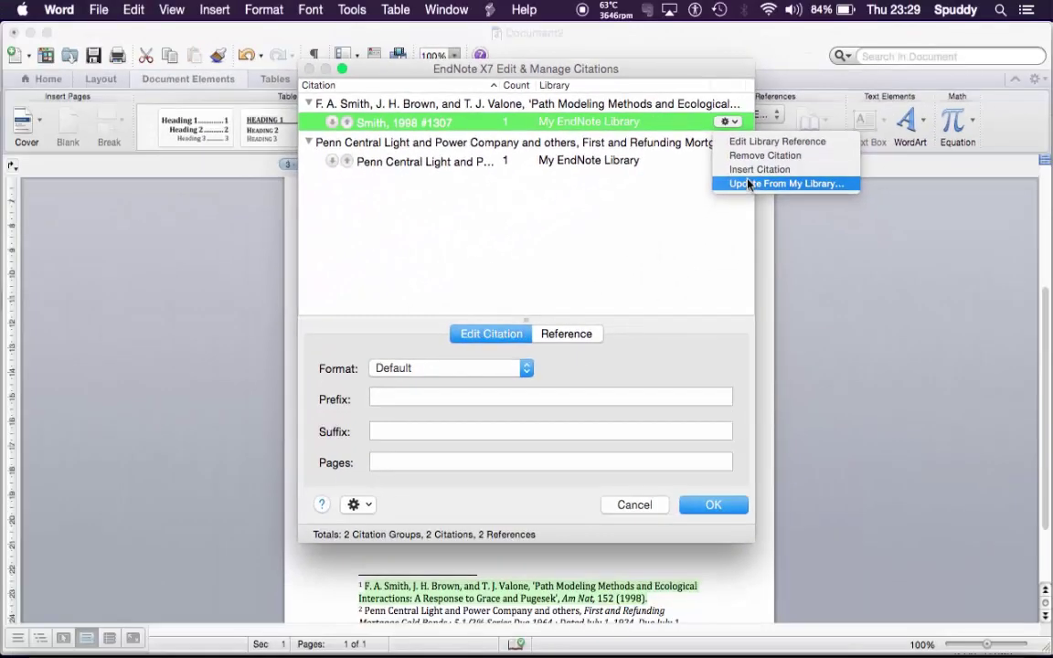
{"action": "left_click", "coordinate": [700, 501]}
{"action": "left_click", "coordinate": [700, 503]}
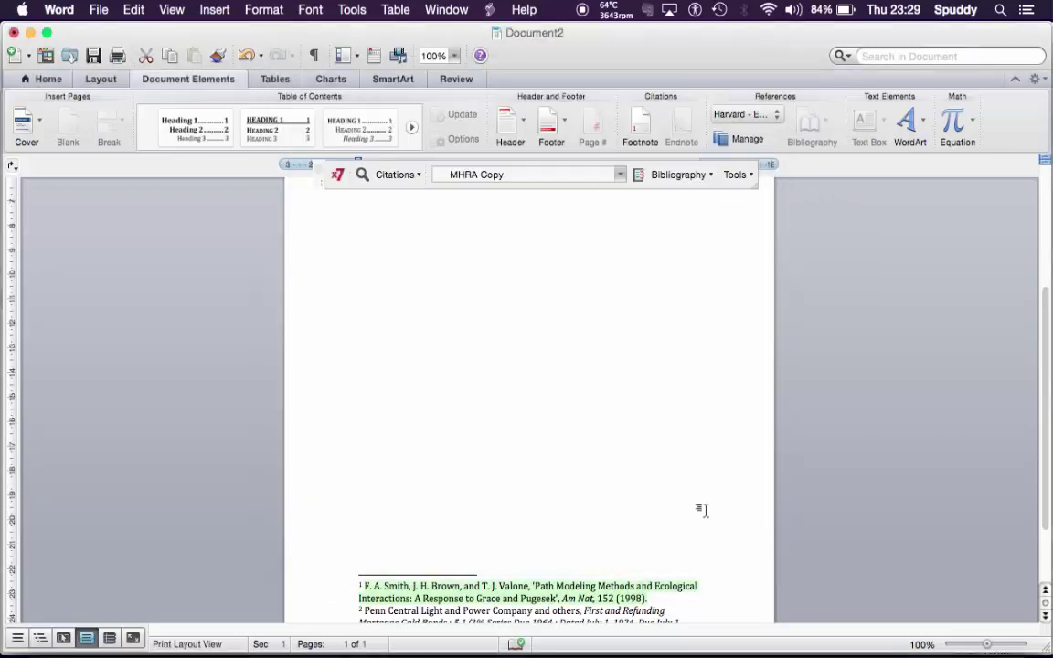
- Change the document's EndNote output style to Harvard
{"action": "left_click", "coordinate": [619, 179]}
{"action": "left_click", "coordinate": [545, 234]}
{"action": "right_click", "coordinate": [545, 238]}
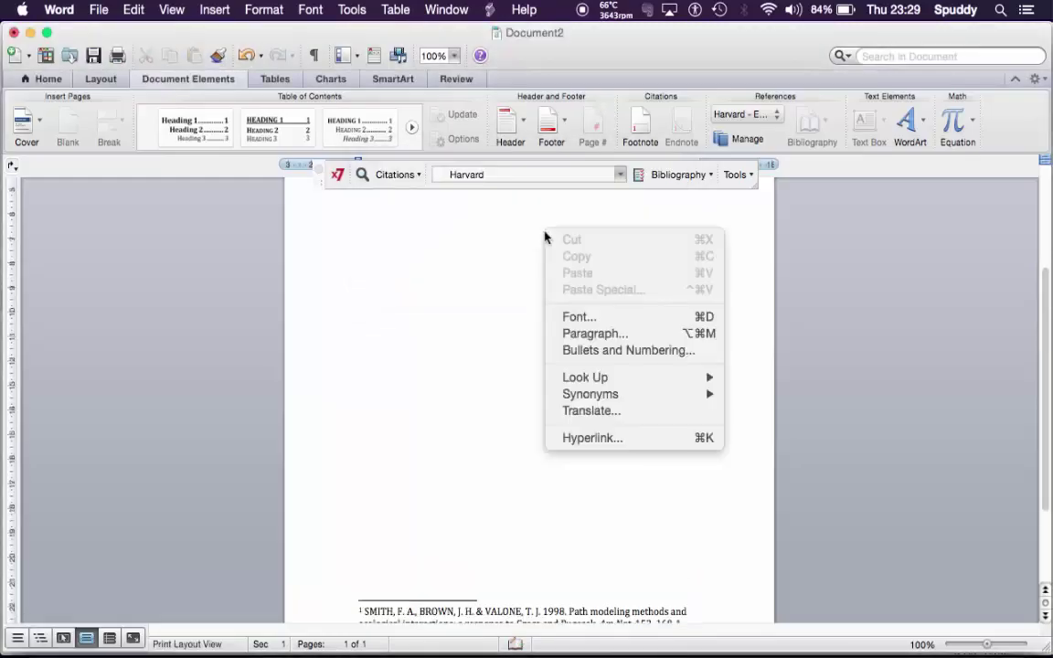
{"action": "left_click", "coordinate": [501, 243]}
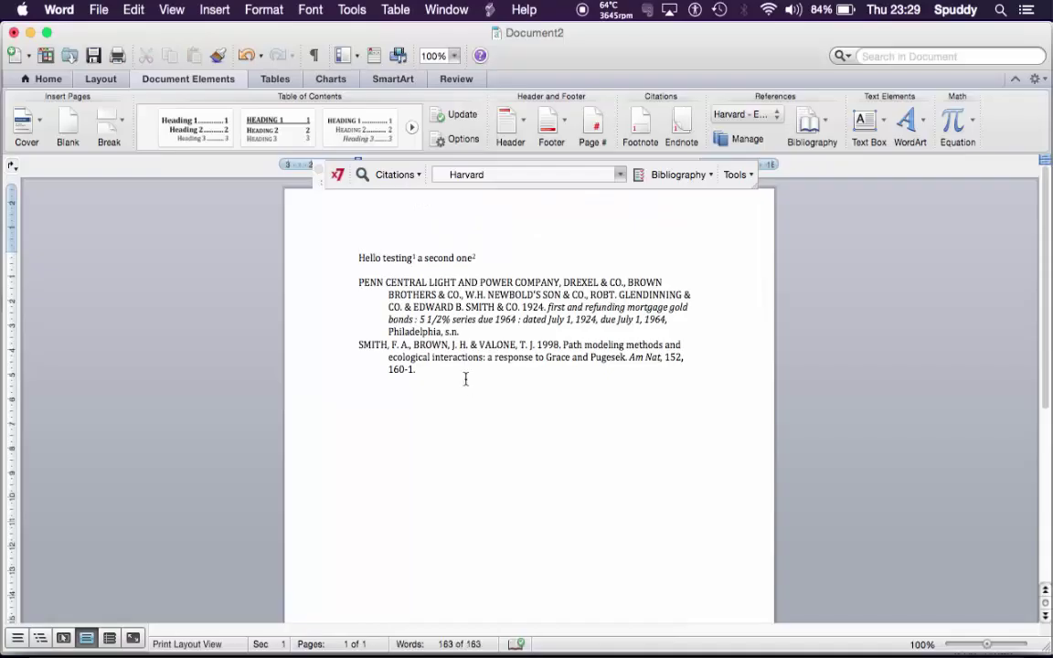
- Clear the whole document and enter the quoted sentence "This is a book"
{"action": "key", "text": "super+a"}
{"action": "key", "text": "BackSpace"}
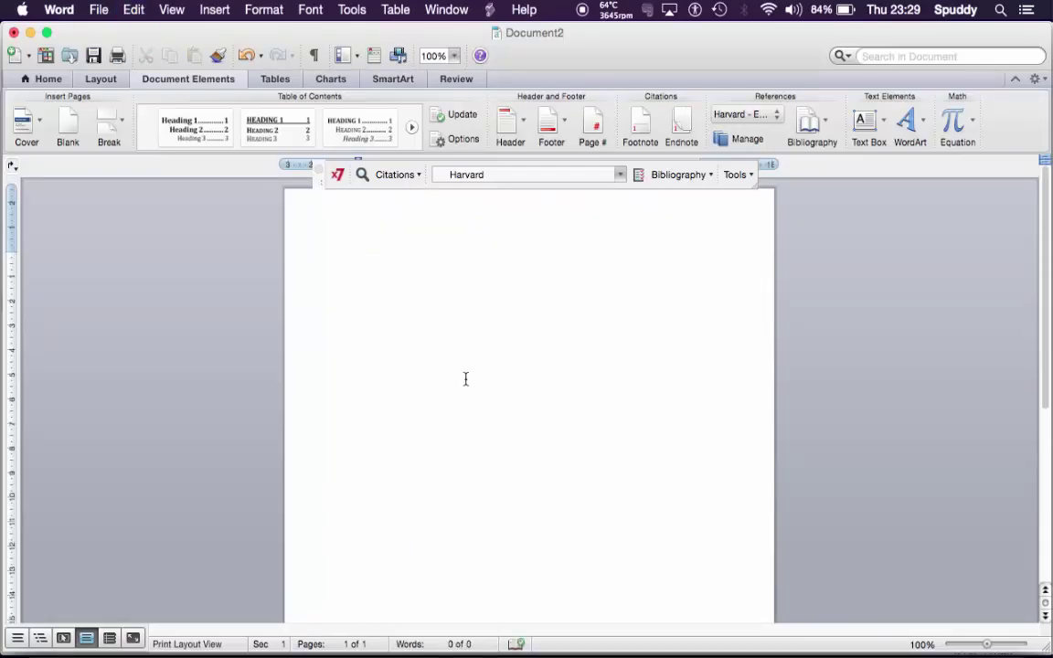
{"action": "type", "text": "This is a book"}
{"action": "left_click", "coordinate": [359, 258]}
{"action": "type", "text": "\""}
- In EndNote, select the 1993 "1:50 000-geologiese reeks" reference and insert it as a citation after the quotation
{"action": "left_click", "coordinate": [337, 175]}
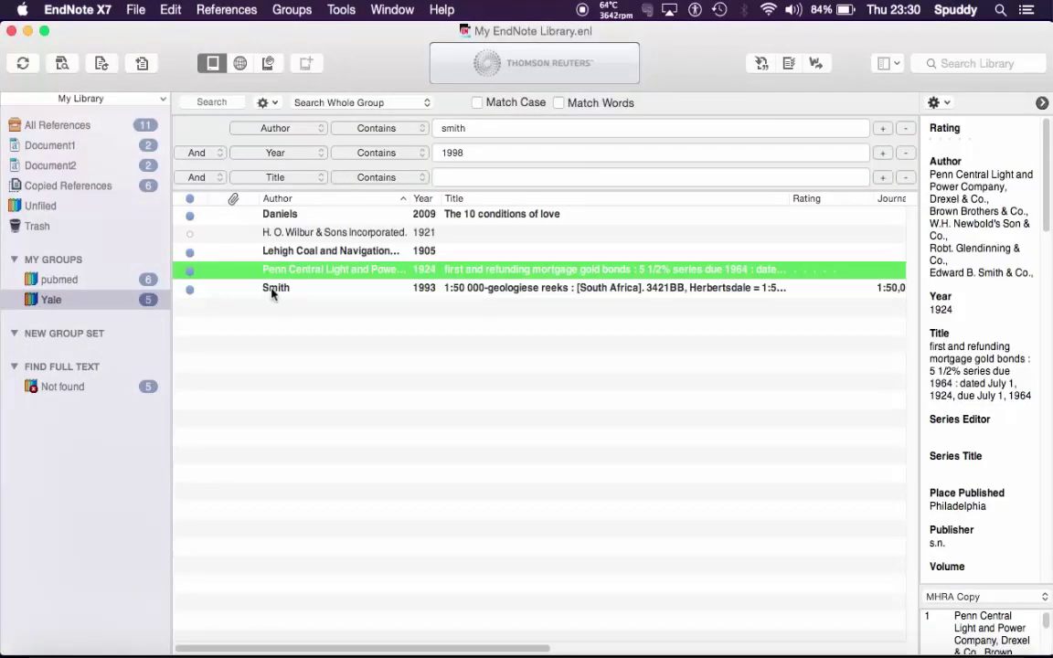
{"action": "left_click", "coordinate": [272, 289]}
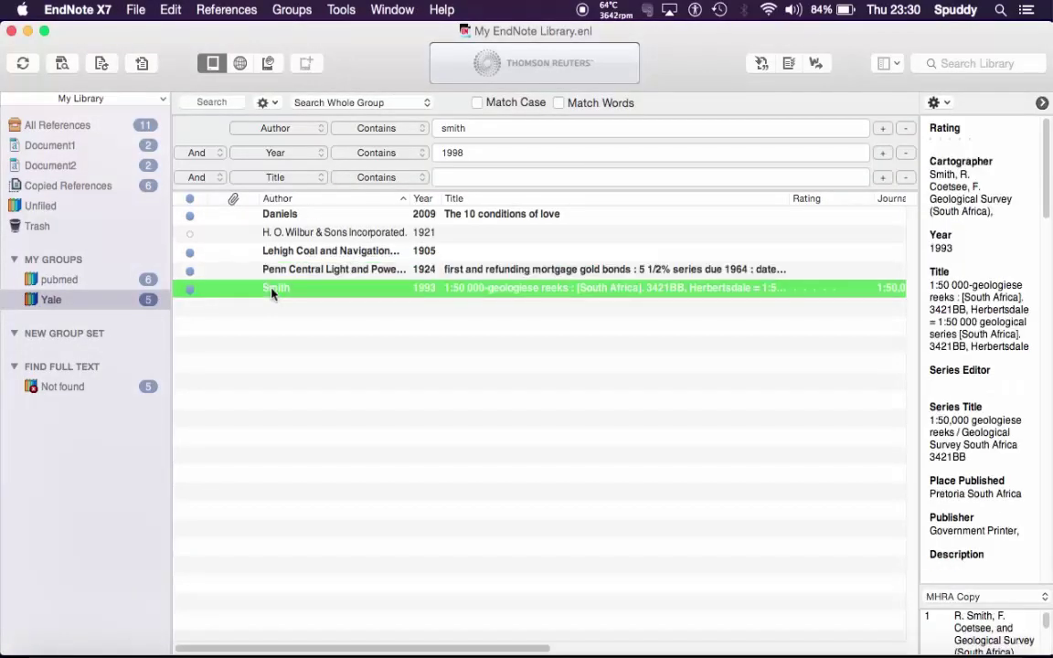
{"action": "left_click", "coordinate": [759, 62]}
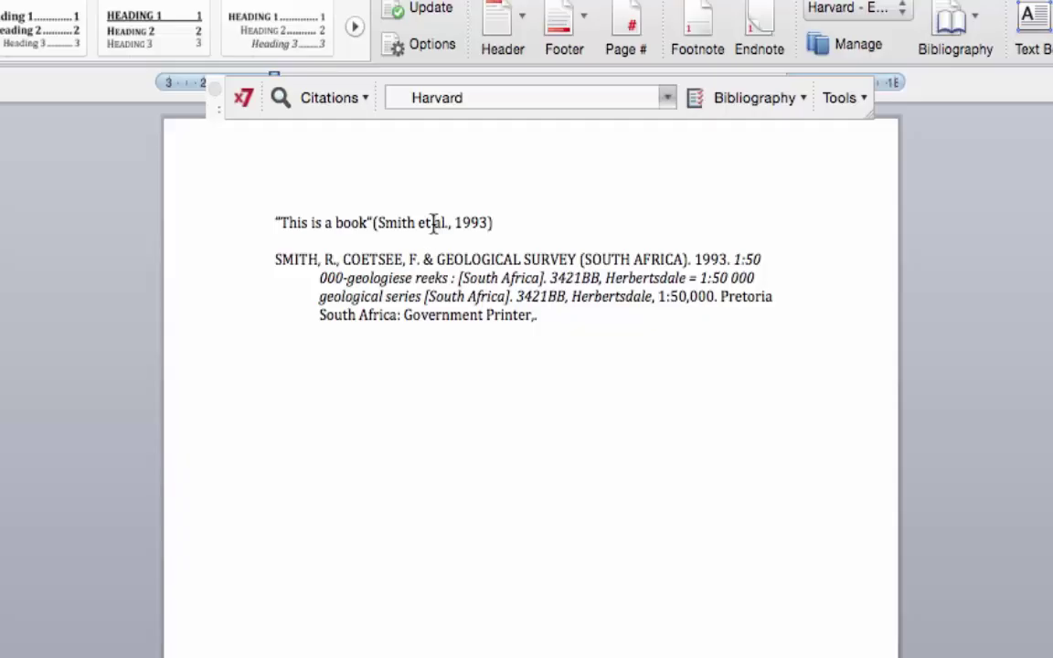
- Edit the 1993 citation through its additional options, giving it the suffix "p.56"
{"action": "right_click", "coordinate": [435, 227]}
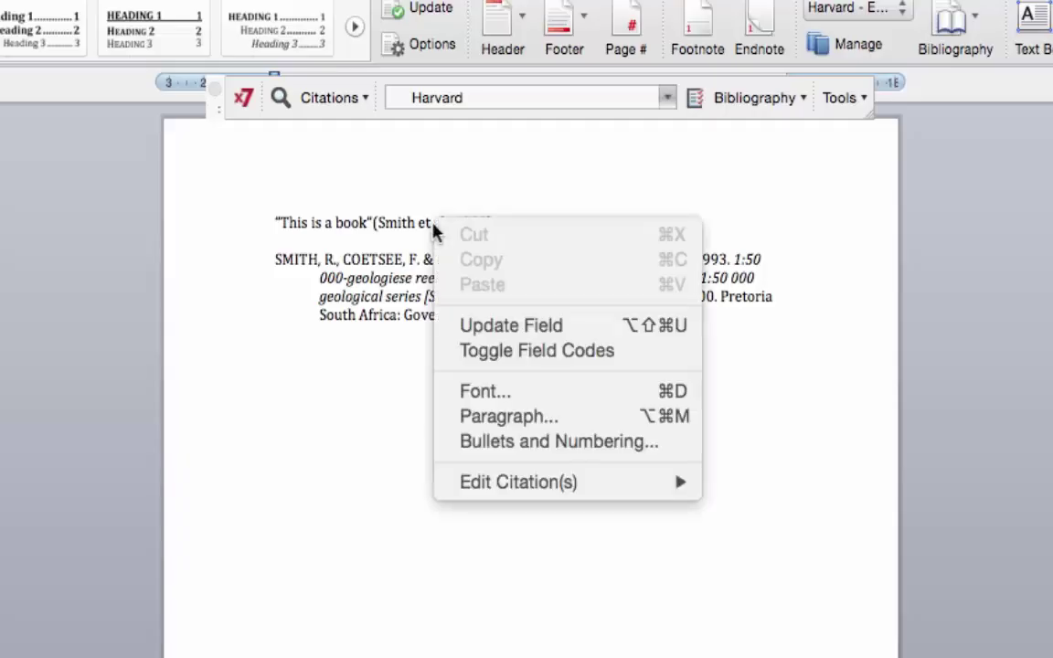
{"action": "mouse_move", "coordinate": [546, 485]}
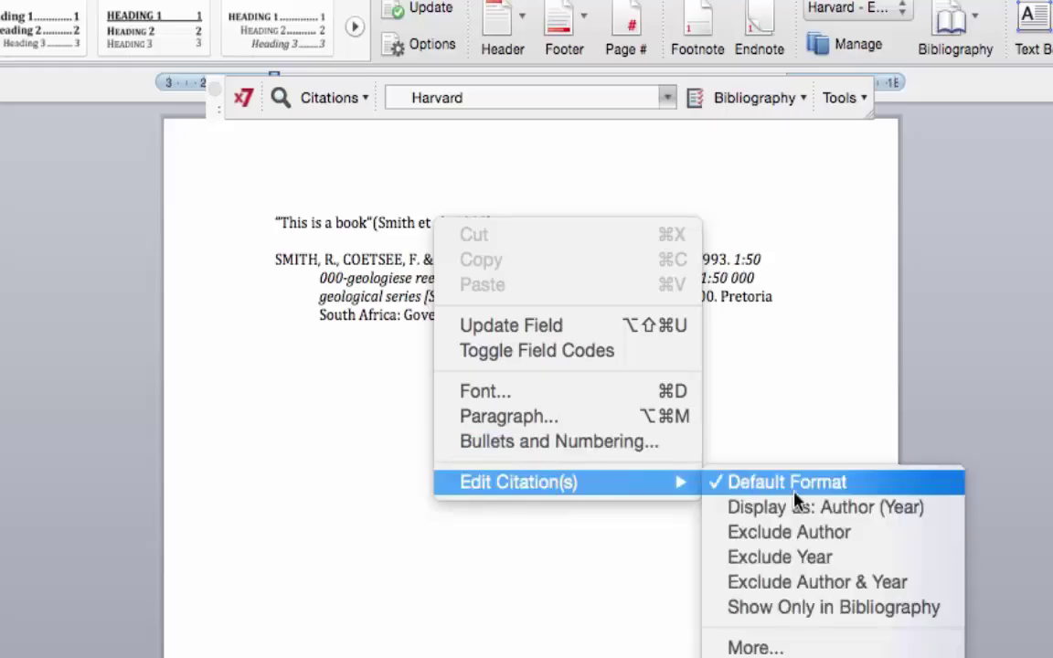
{"action": "left_click", "coordinate": [798, 647]}
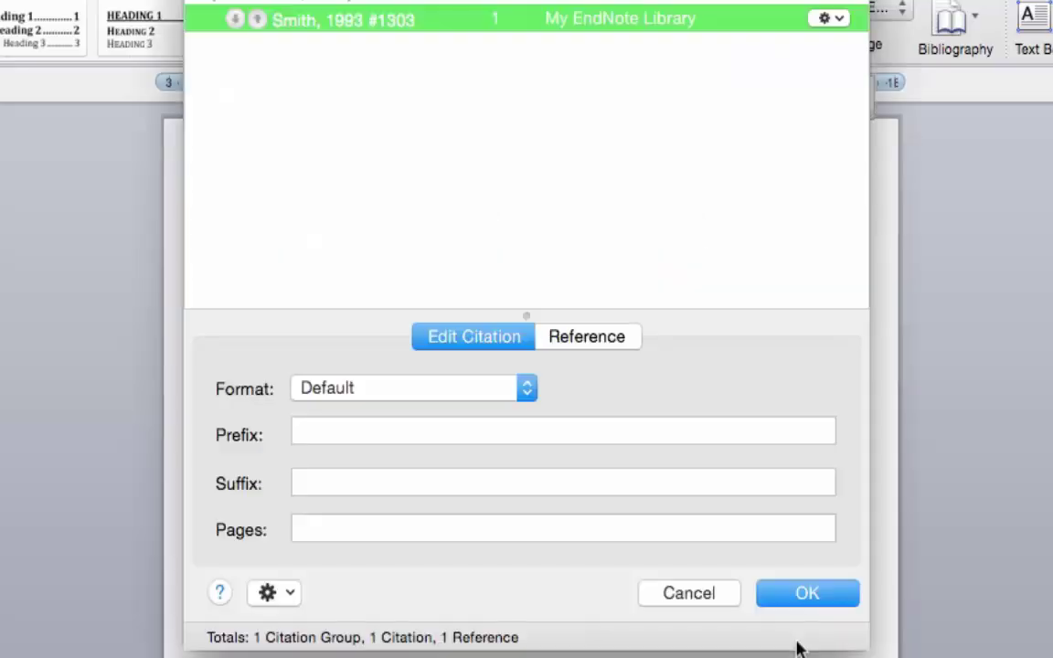
{"action": "left_click", "coordinate": [321, 484]}
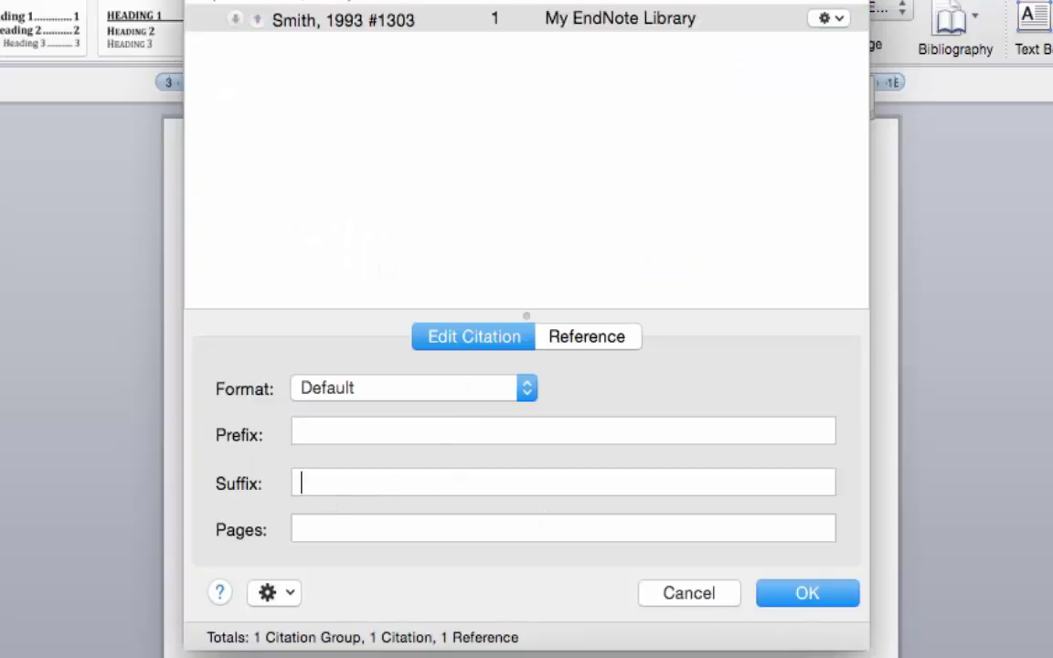
{"action": "type", "text": "p"}
{"action": "type", "text": "56"}
{"action": "left_click", "coordinate": [801, 603]}
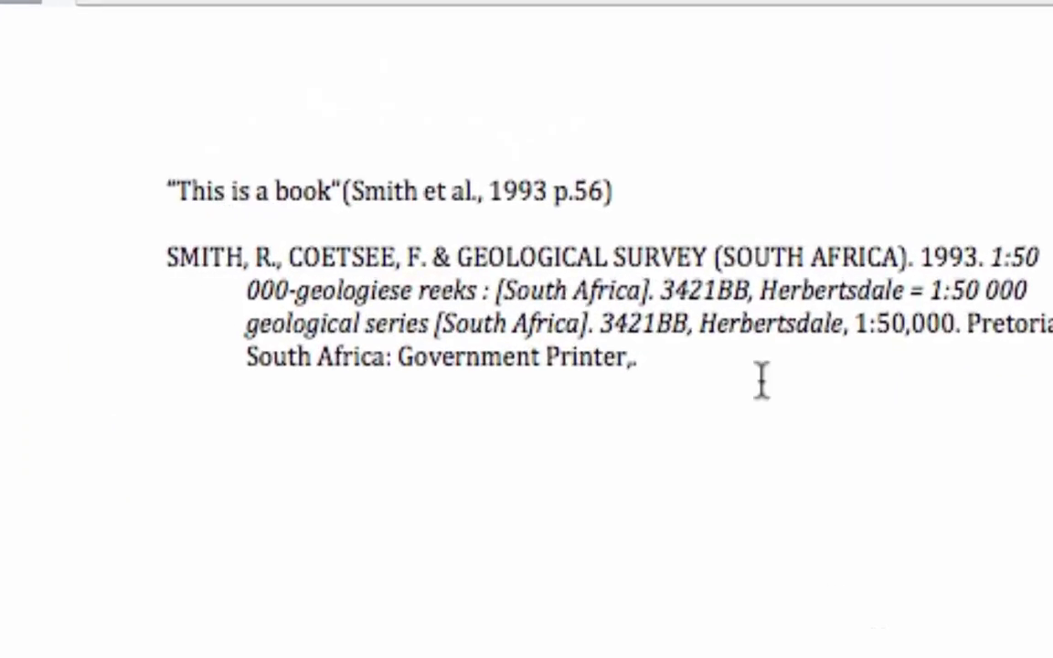
- Look at EndNote's Insert Note and Find Figure dialogs after the 1993 citation, closing each without inserting anything
{"action": "left_click", "coordinate": [672, 190]}
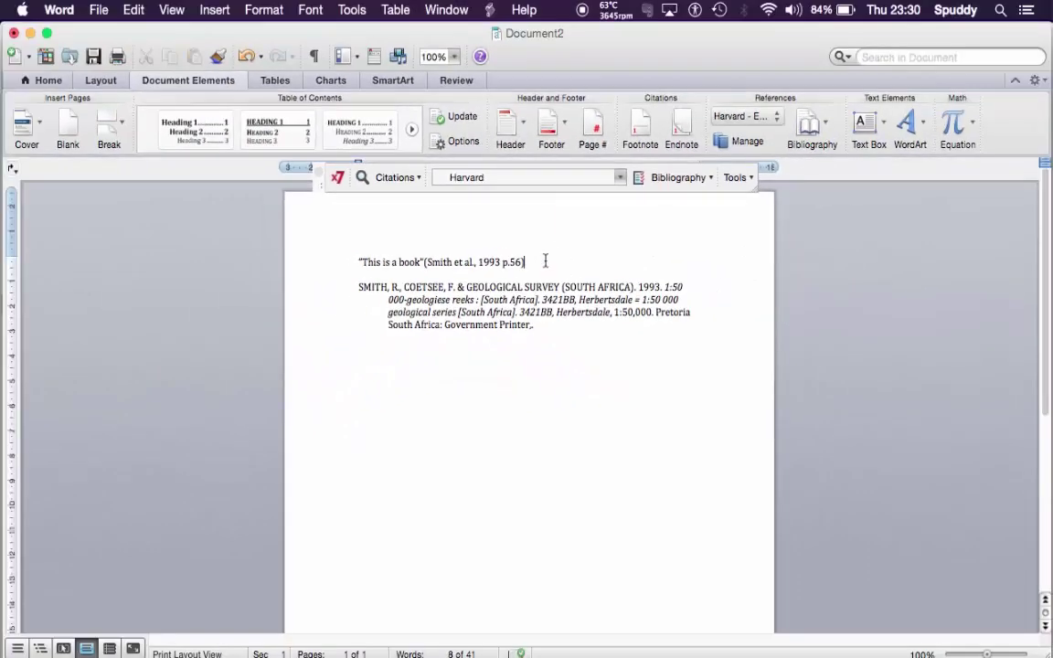
{"action": "left_click", "coordinate": [326, 3]}
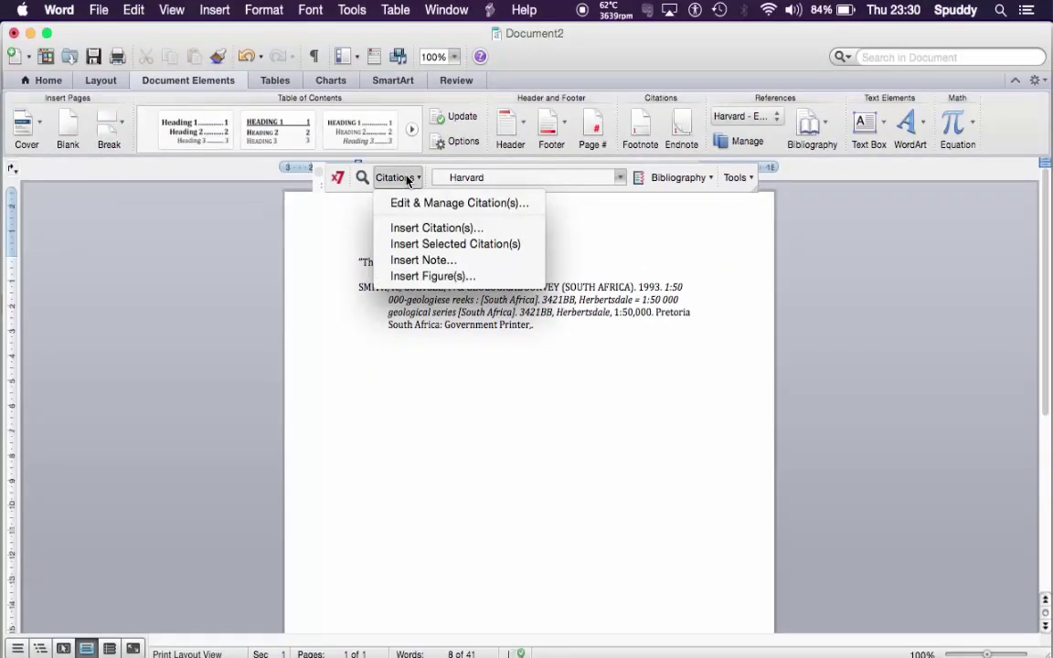
{"action": "left_click", "coordinate": [409, 260]}
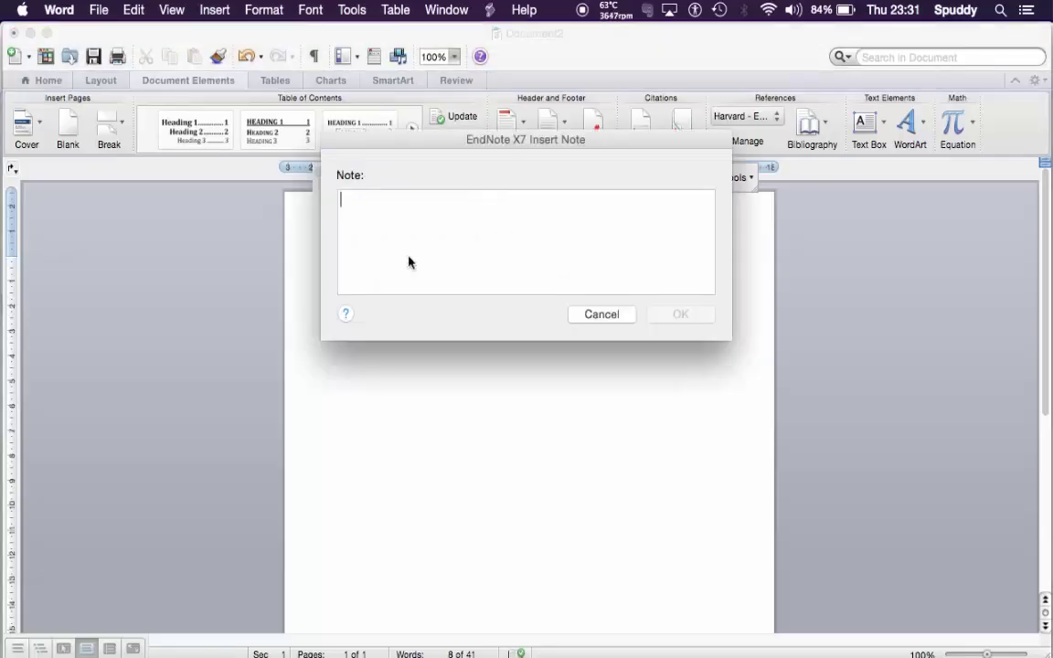
{"action": "left_click", "coordinate": [602, 316]}
{"action": "left_click", "coordinate": [396, 177]}
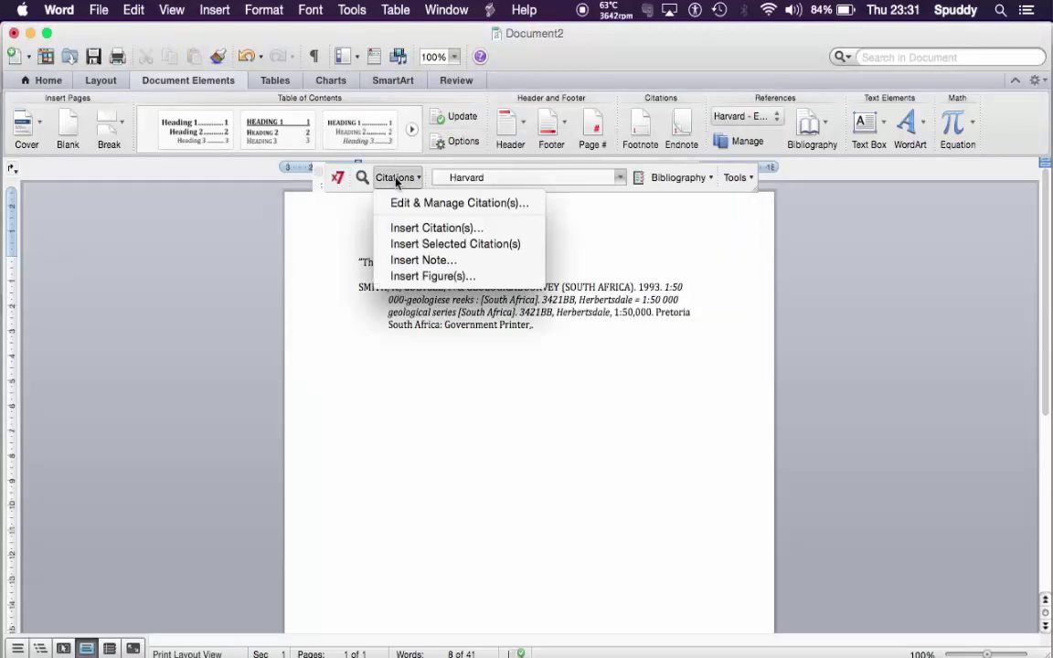
{"action": "left_click", "coordinate": [412, 285]}
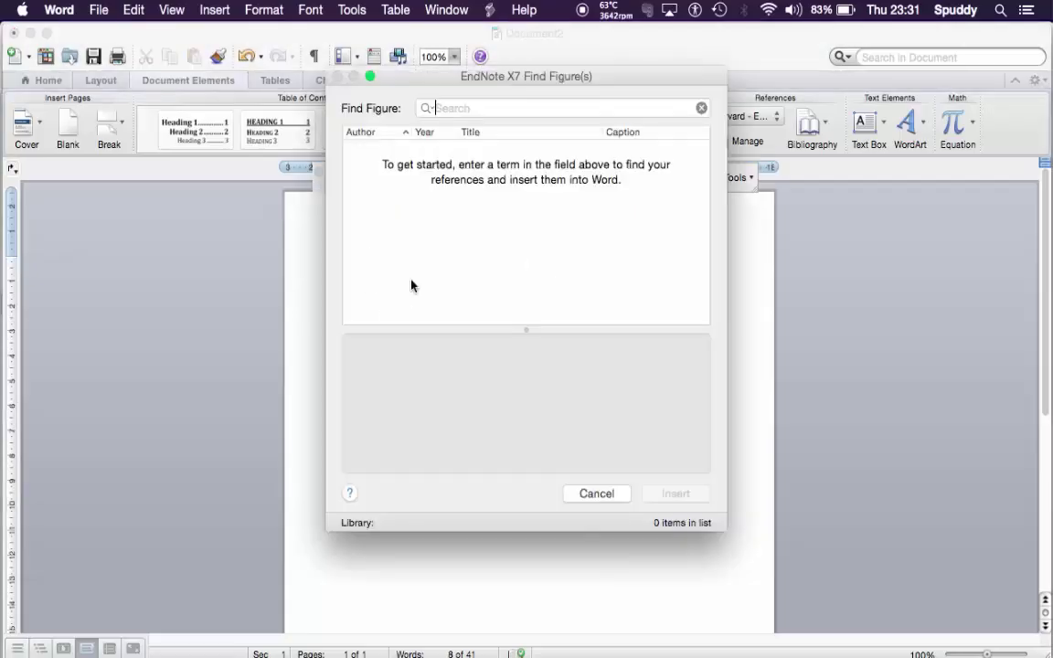
{"action": "left_click", "coordinate": [590, 493]}
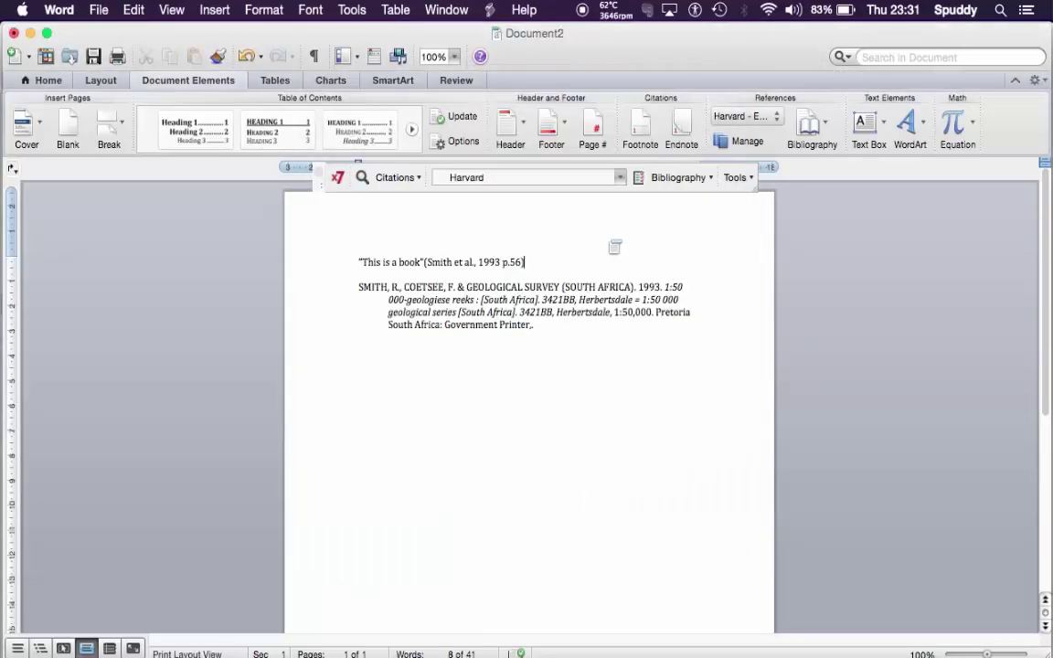
- Review EndNote's instant formatting settings for the bibliography and accept them as they are
{"action": "left_click", "coordinate": [680, 178]}
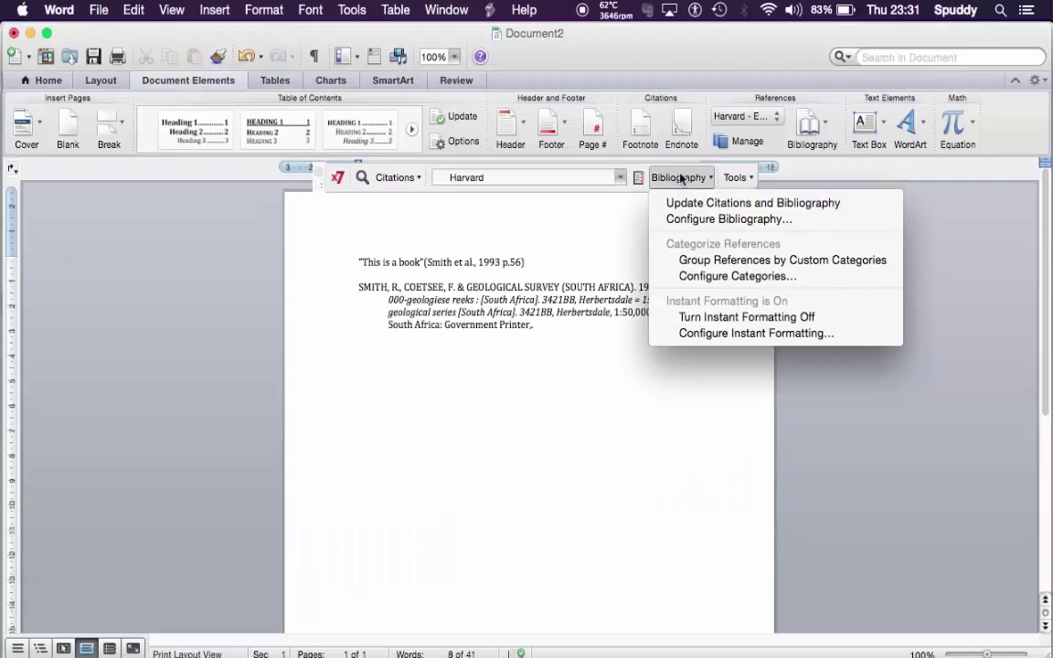
{"action": "left_click", "coordinate": [716, 333]}
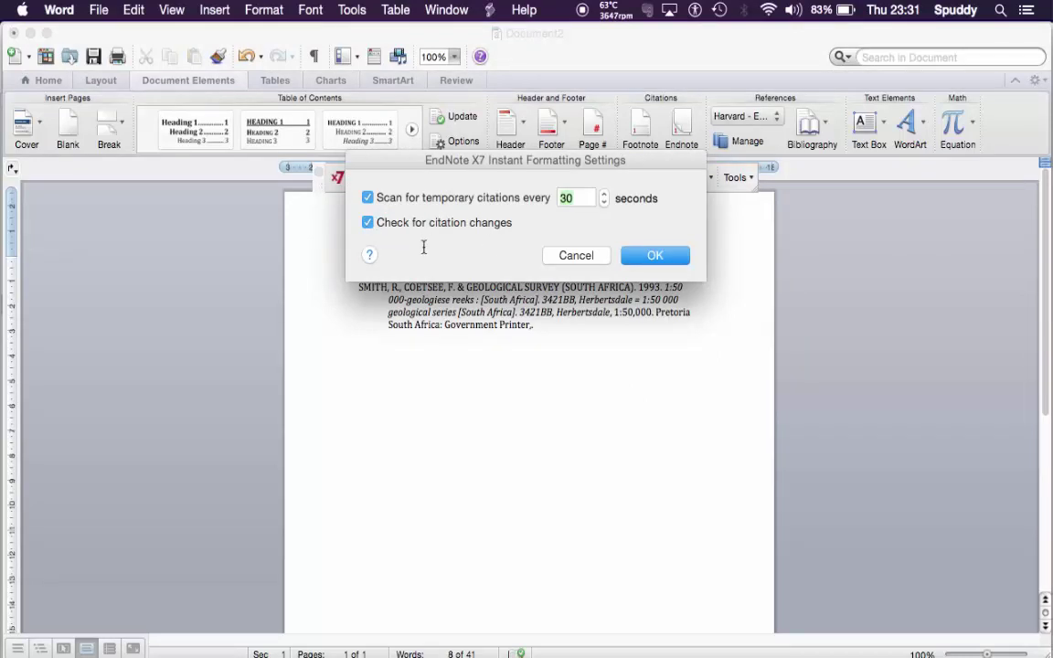
{"action": "left_click", "coordinate": [655, 255]}
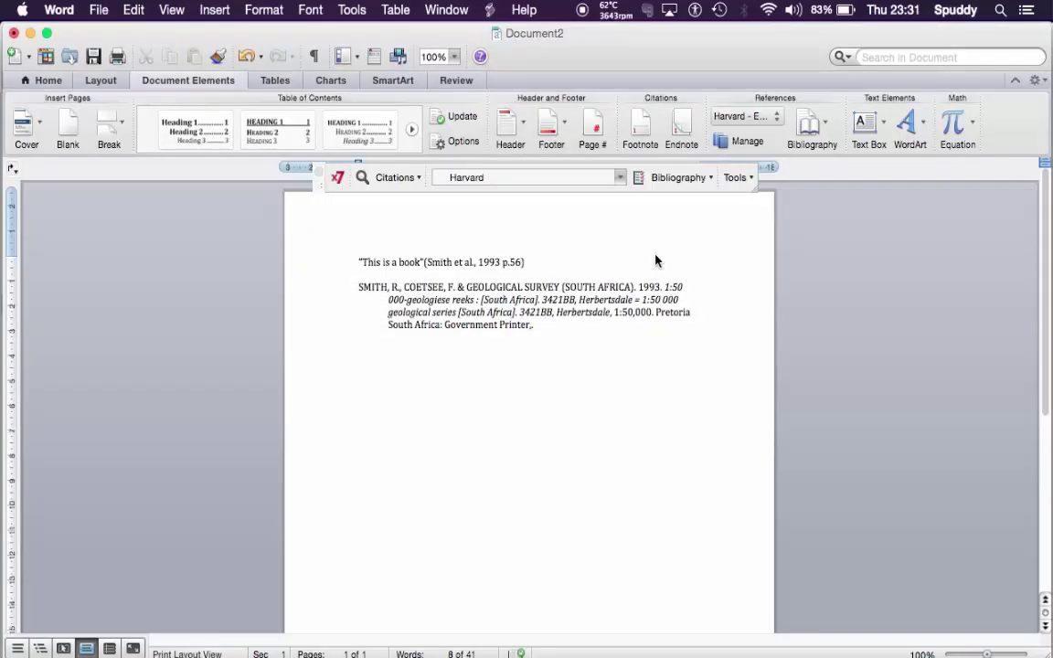
- Convert the citations to plain text, first saving the original in Documents as the Word document "This is a book"
{"action": "left_click", "coordinate": [739, 178]}
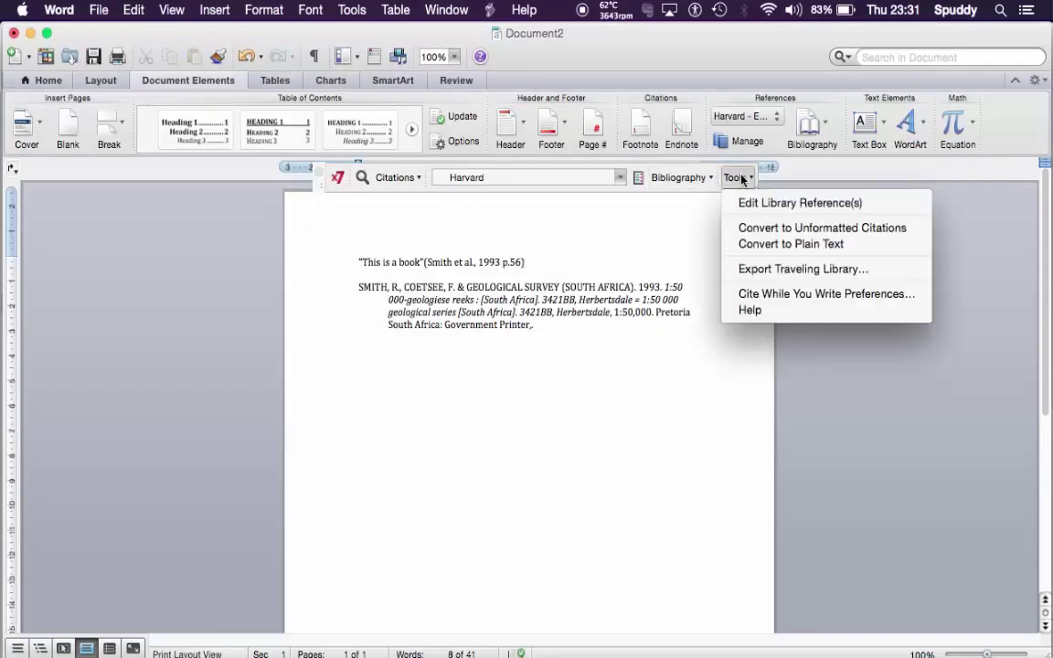
{"action": "left_click", "coordinate": [754, 244]}
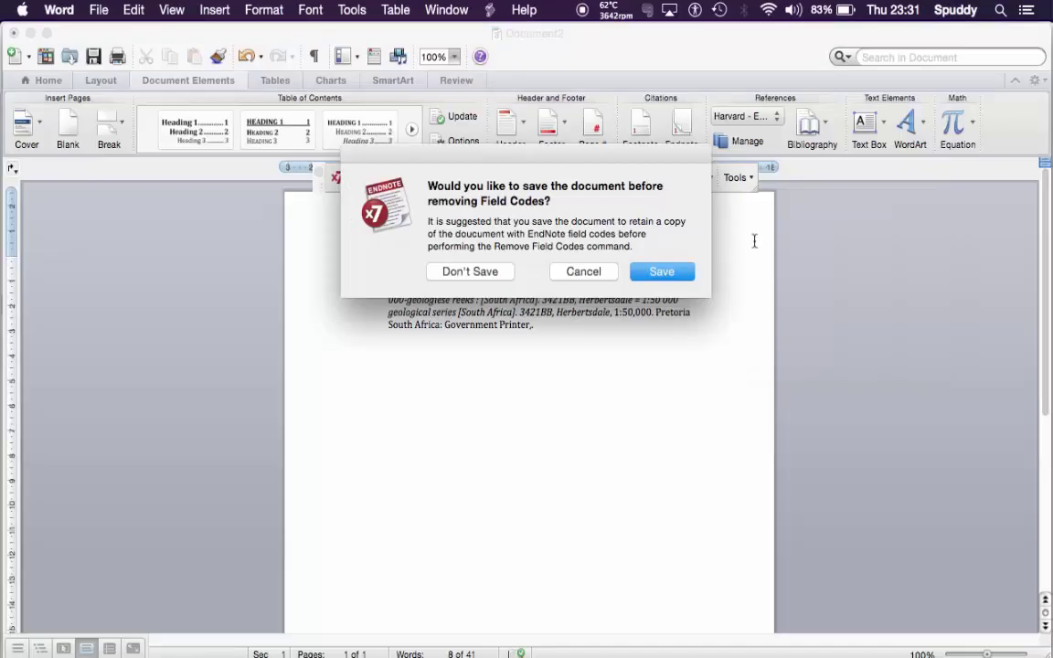
{"action": "left_click", "coordinate": [685, 278]}
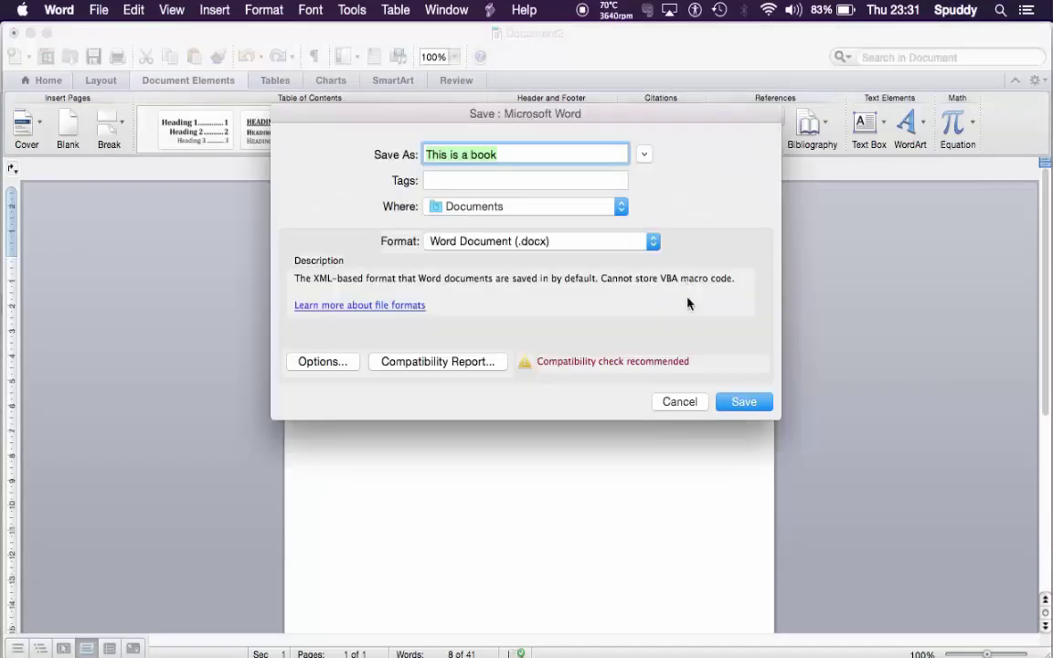
{"action": "left_click", "coordinate": [739, 408]}
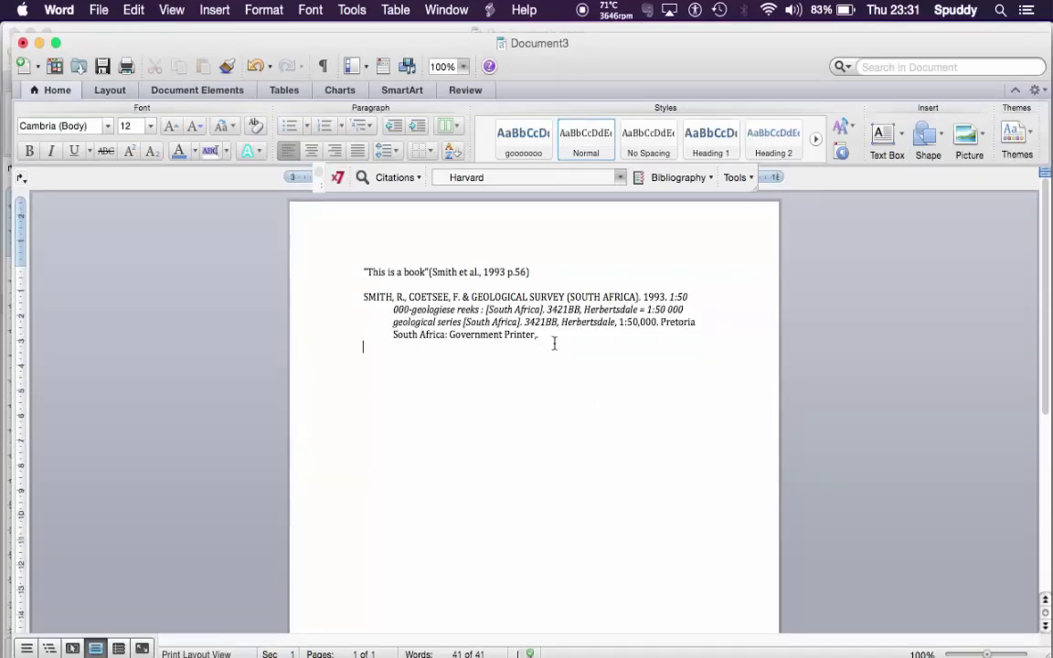
- Delete a few characters within the first "South Africa" of the plain-text copy's bibliography, and close that copy without saving
{"action": "left_click", "coordinate": [532, 312]}
{"action": "key", "text": "BackSpace"}
{"action": "key", "text": "BackSpace"}
{"action": "key", "text": "BackSpace"}
{"action": "key", "text": "BackSpace"}
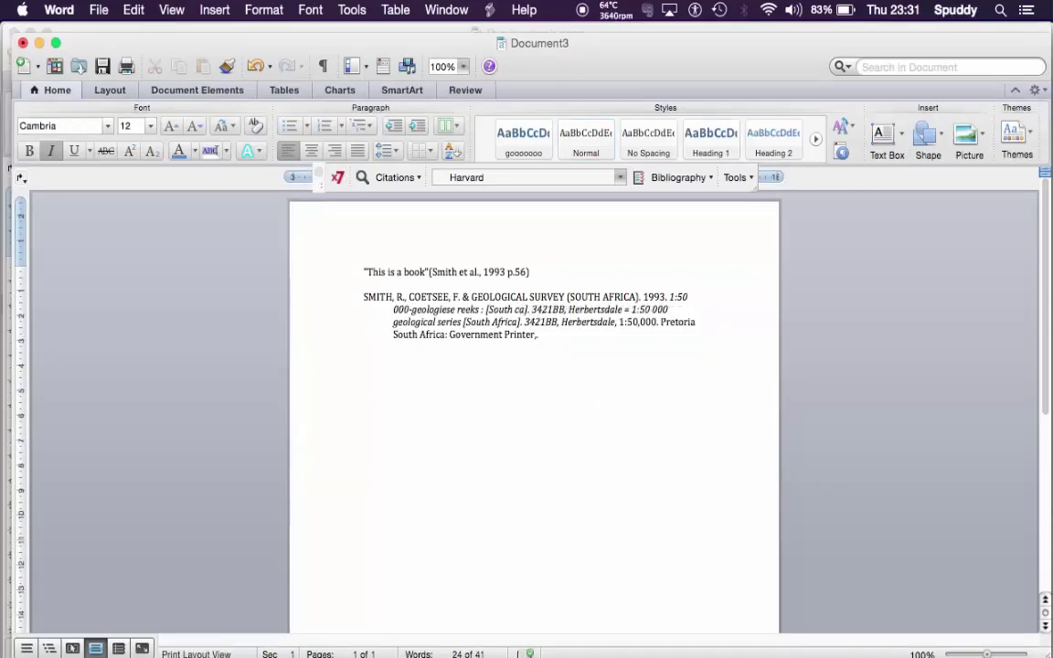
{"action": "key", "text": "BackSpace"}
{"action": "key", "text": "BackSpace"}
{"action": "left_click", "coordinate": [23, 43]}
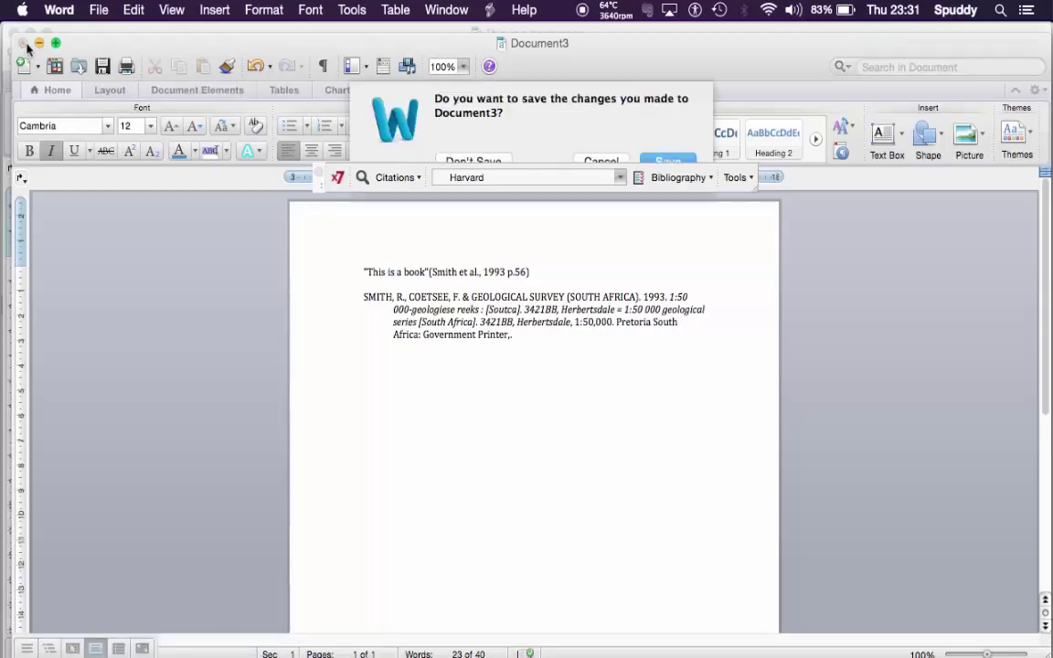
{"action": "left_click", "coordinate": [469, 161]}
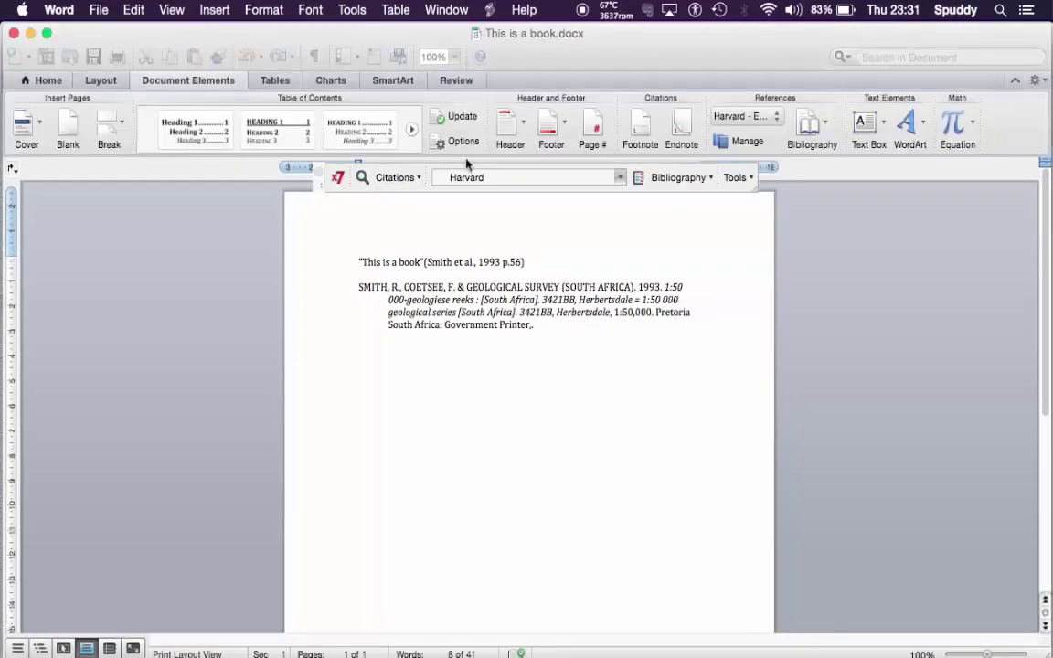
- Open EndNote Help from Word, expand its Output Styles topics, and return to the document through EndNote
{"action": "left_click", "coordinate": [538, 327]}
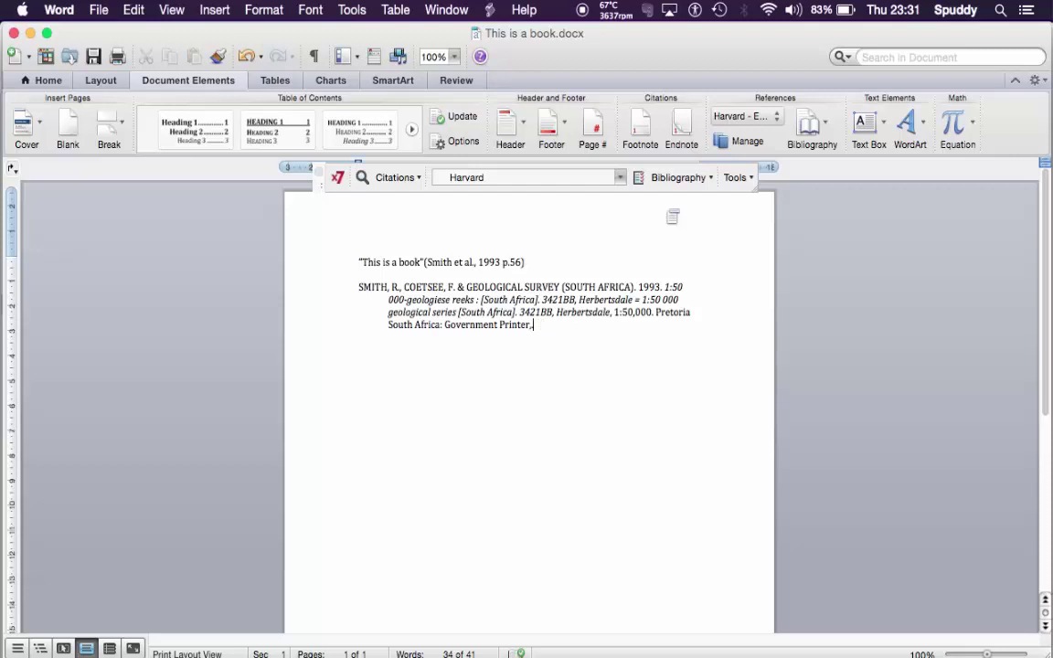
{"action": "left_click", "coordinate": [736, 178]}
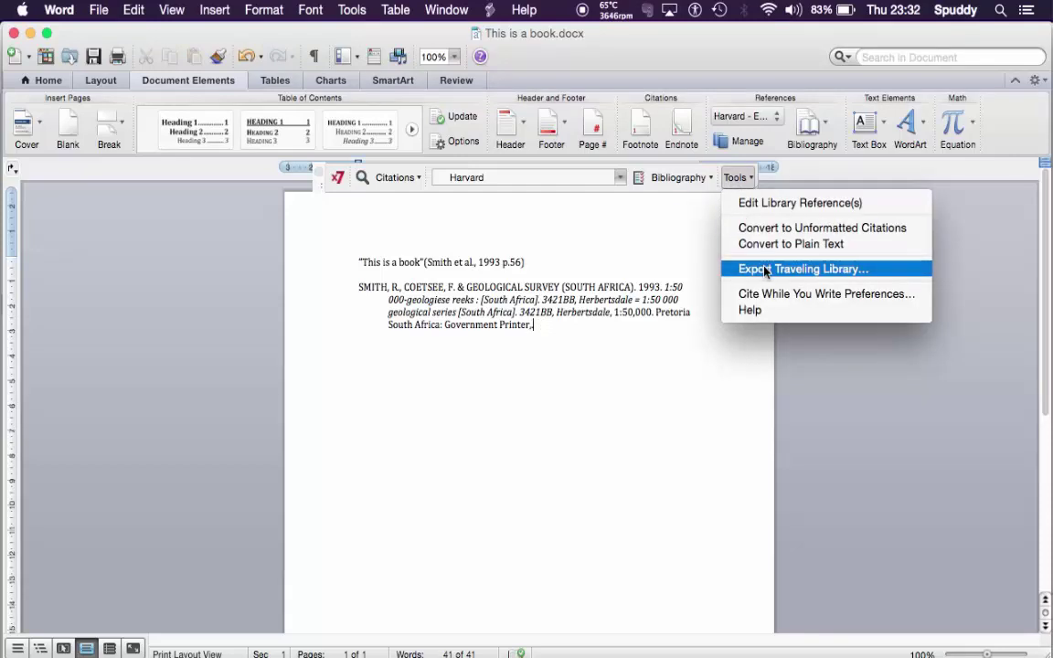
{"action": "left_click", "coordinate": [750, 310]}
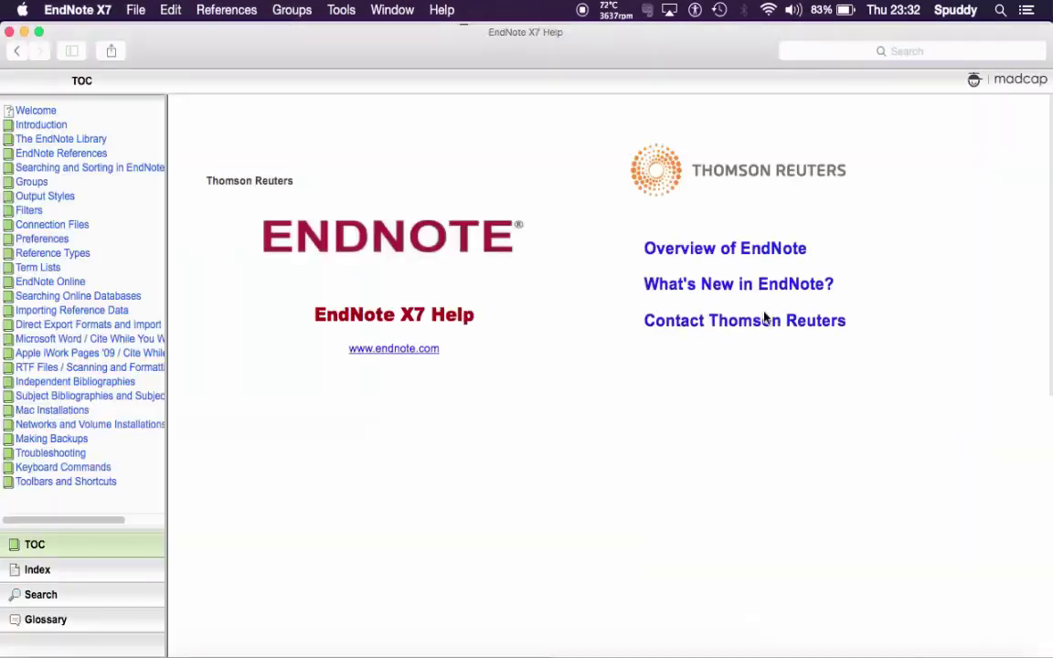
{"action": "left_click", "coordinate": [33, 196]}
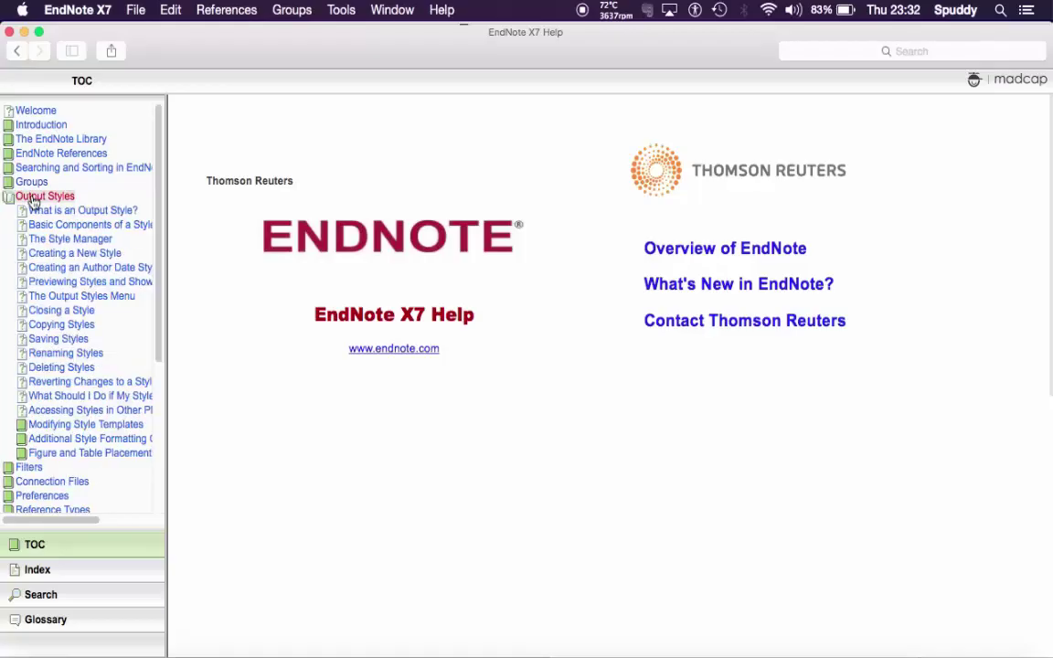
{"action": "left_click", "coordinate": [10, 32]}
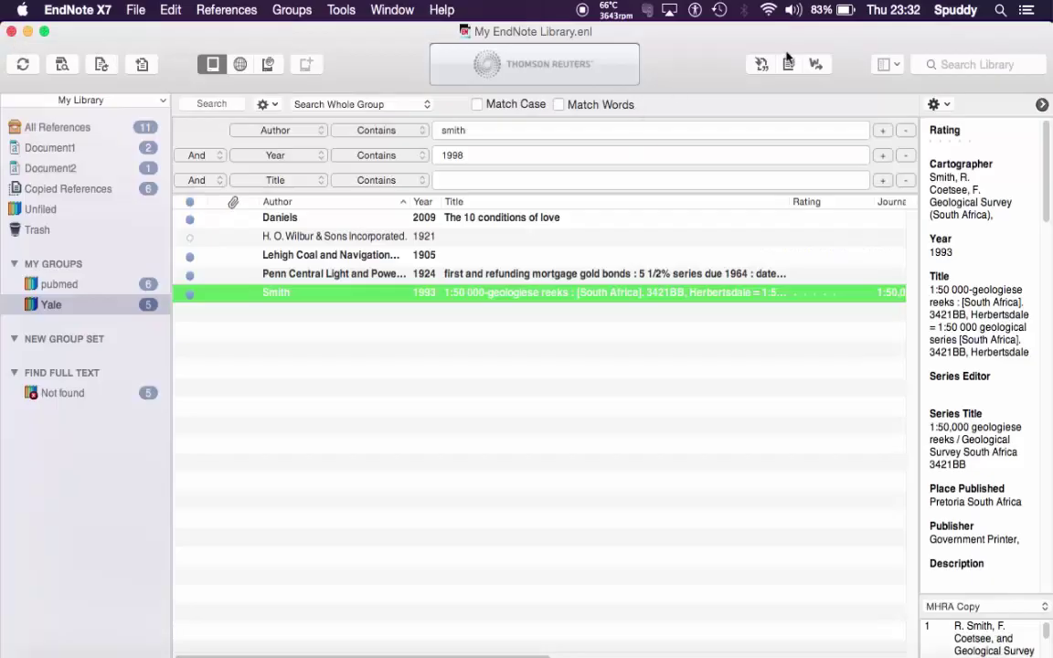
{"action": "left_click", "coordinate": [814, 64]}
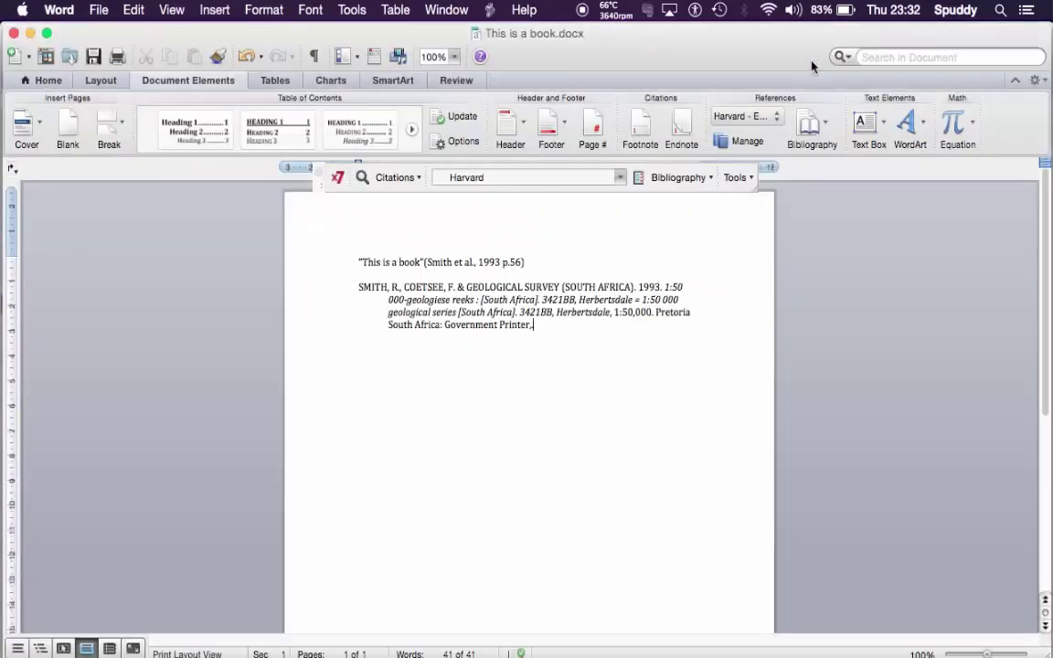
- Look at the full list of available EndNote styles and close it without choosing another one
{"action": "left_click", "coordinate": [619, 178]}
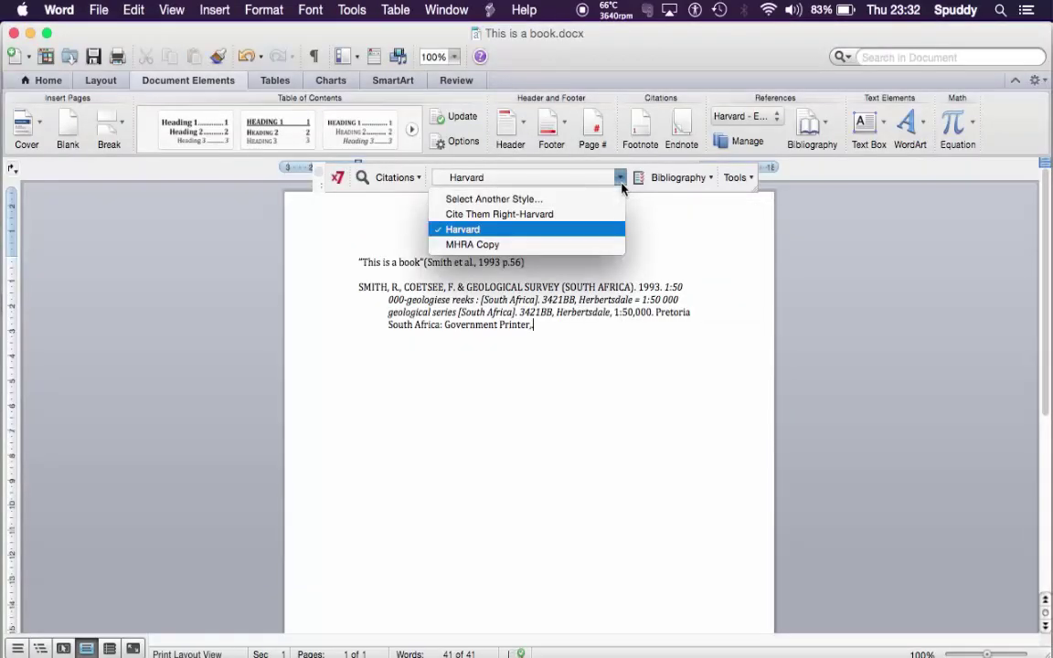
{"action": "left_click", "coordinate": [519, 204]}
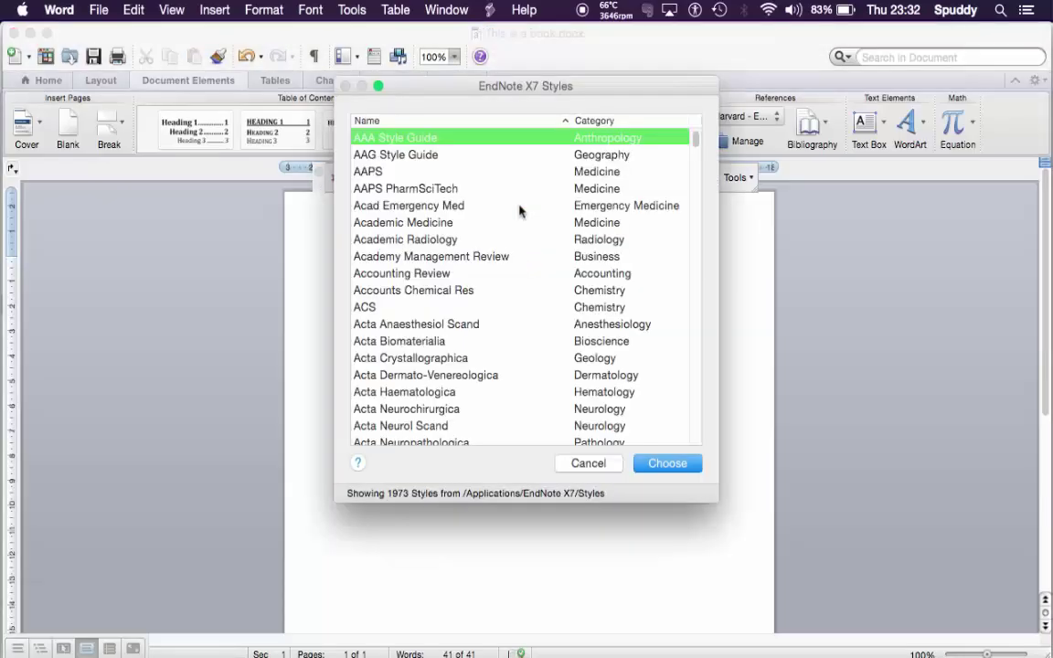
{"action": "left_click", "coordinate": [597, 462]}
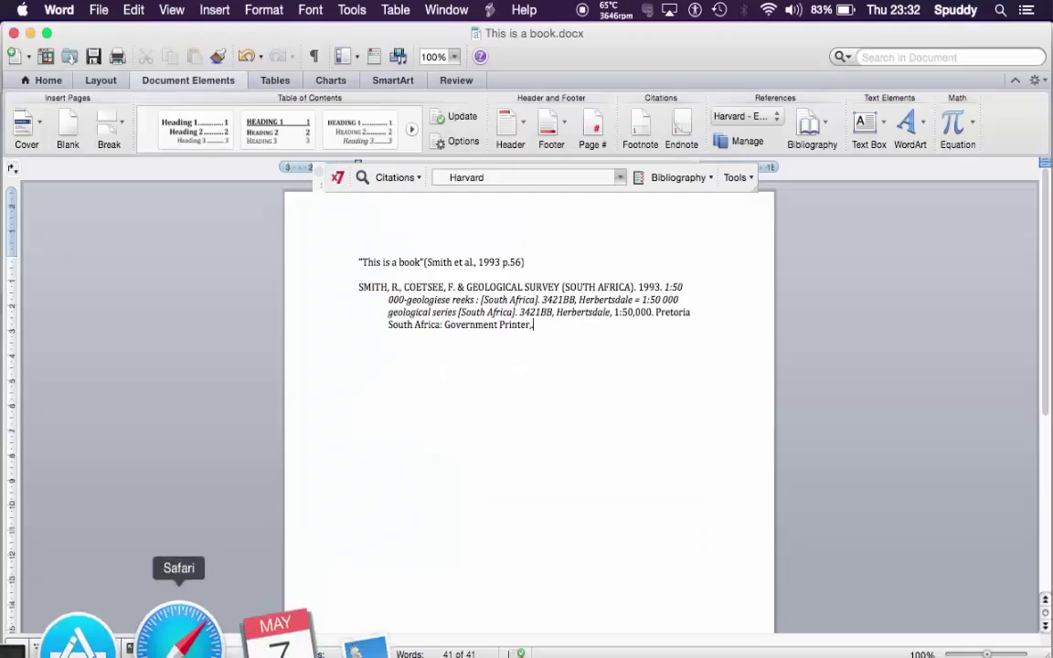
- In Safari, search Google for "endnote styles", open the EndNote Output Styles page and look through its downloadable styles
{"action": "left_click", "coordinate": [179, 631]}
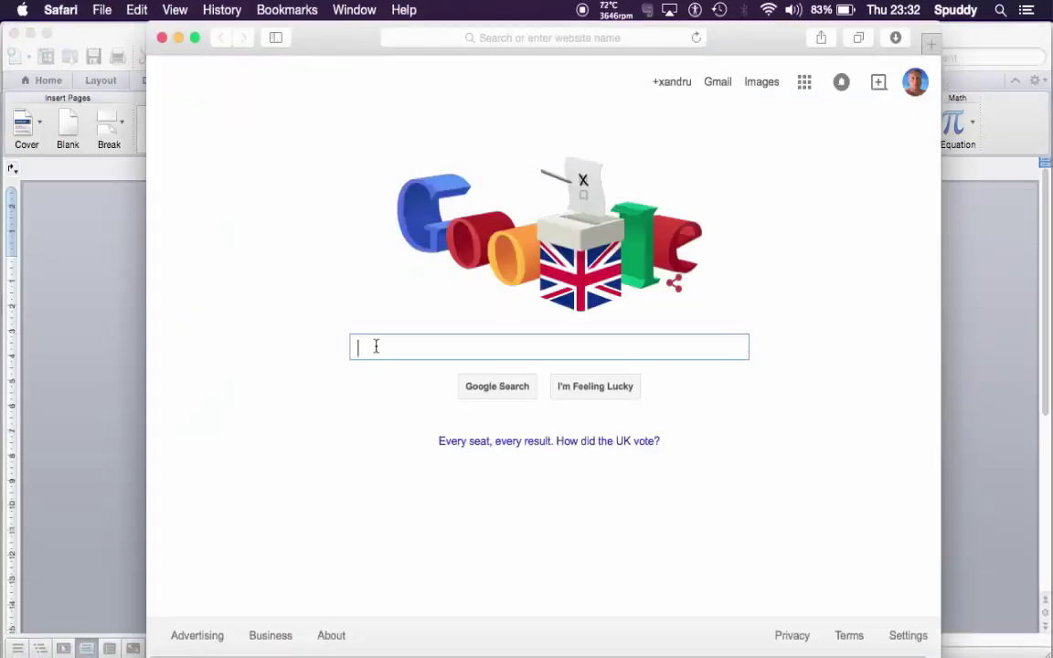
{"action": "type", "text": "endnote styles"}
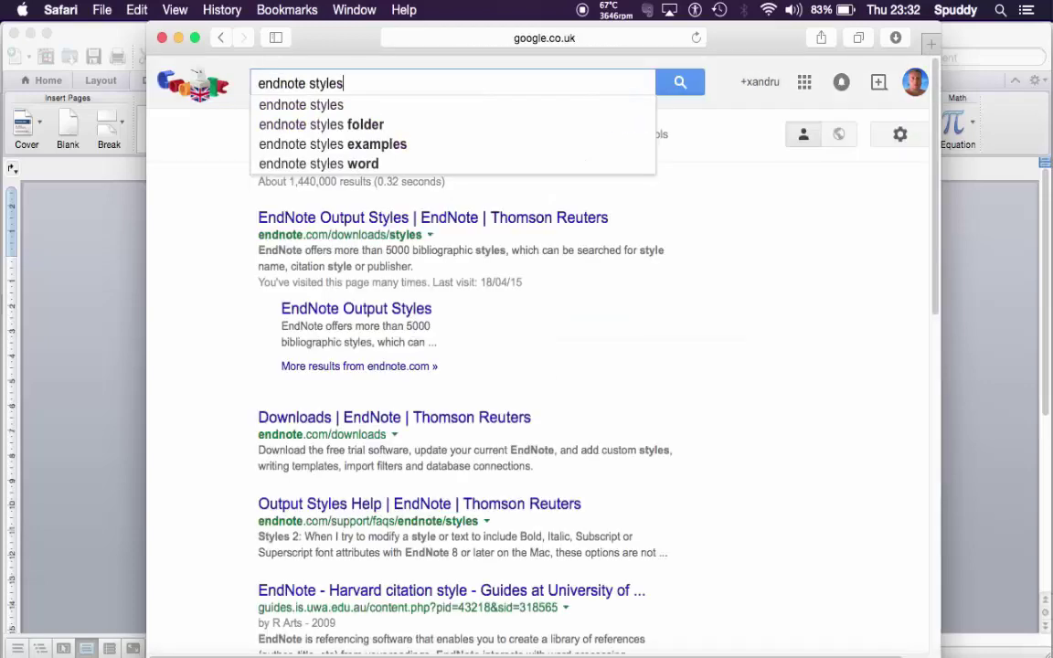
{"action": "left_click", "coordinate": [353, 219]}
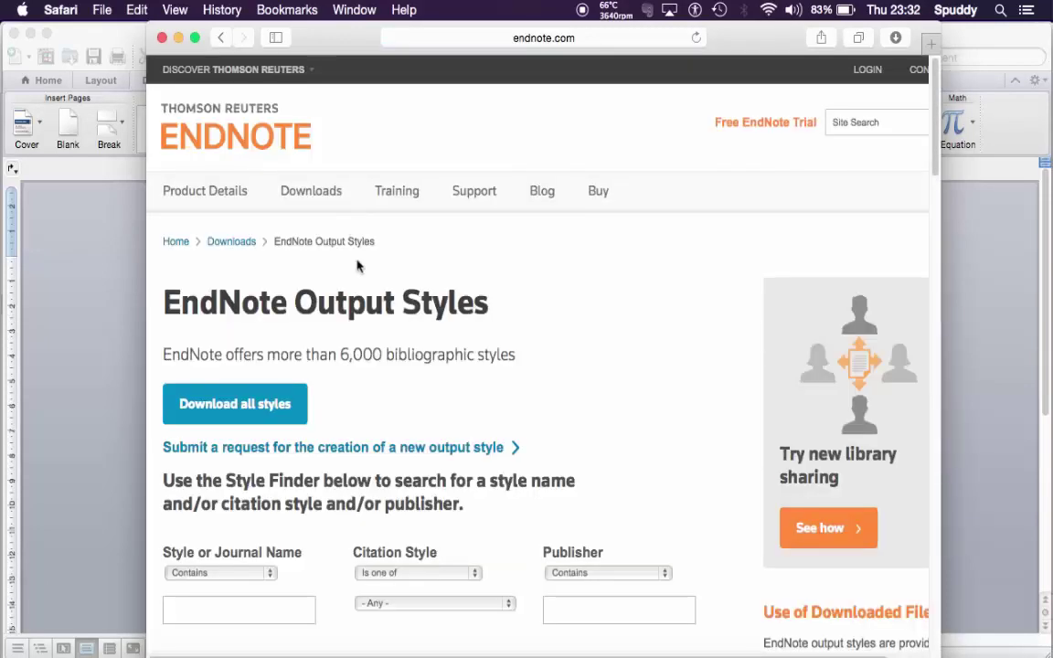
{"action": "scroll", "coordinate": [364, 382], "scroll_direction": "down", "scroll_amount": 3}
{"action": "scroll", "coordinate": [364, 382], "scroll_direction": "down", "scroll_amount": 5}
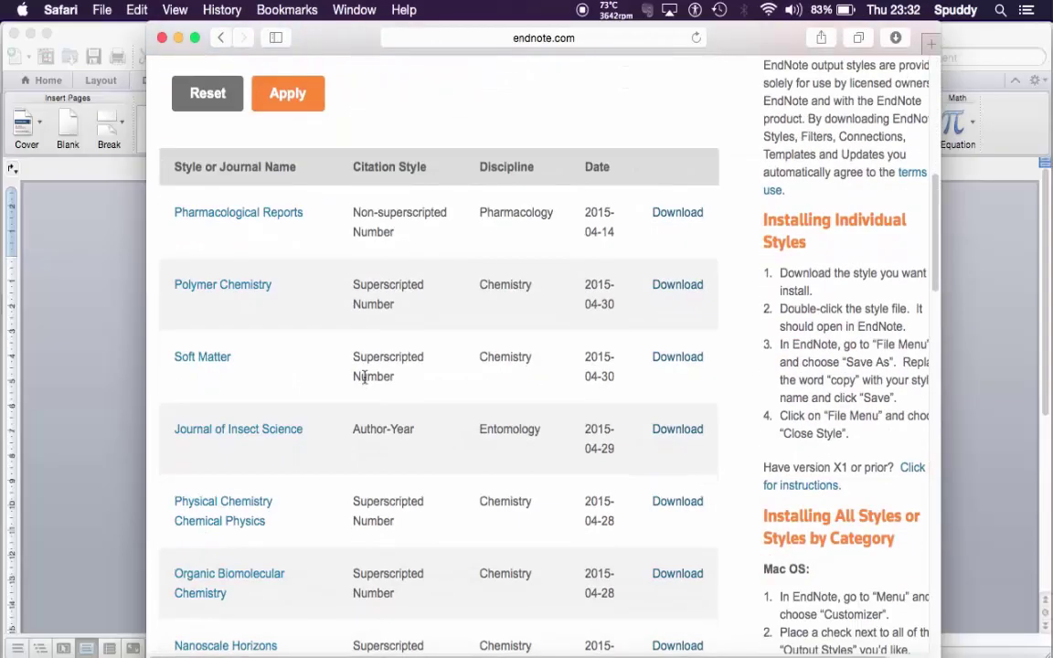
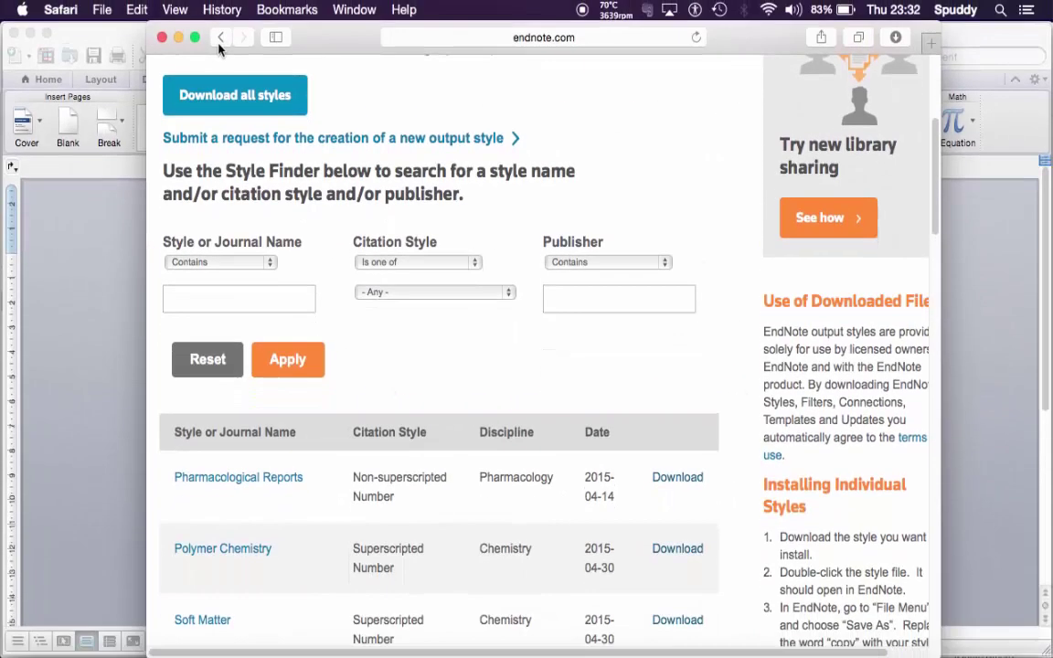
- Return to the Google results and replace the search term with "worldcat"
{"action": "left_click", "coordinate": [218, 43]}
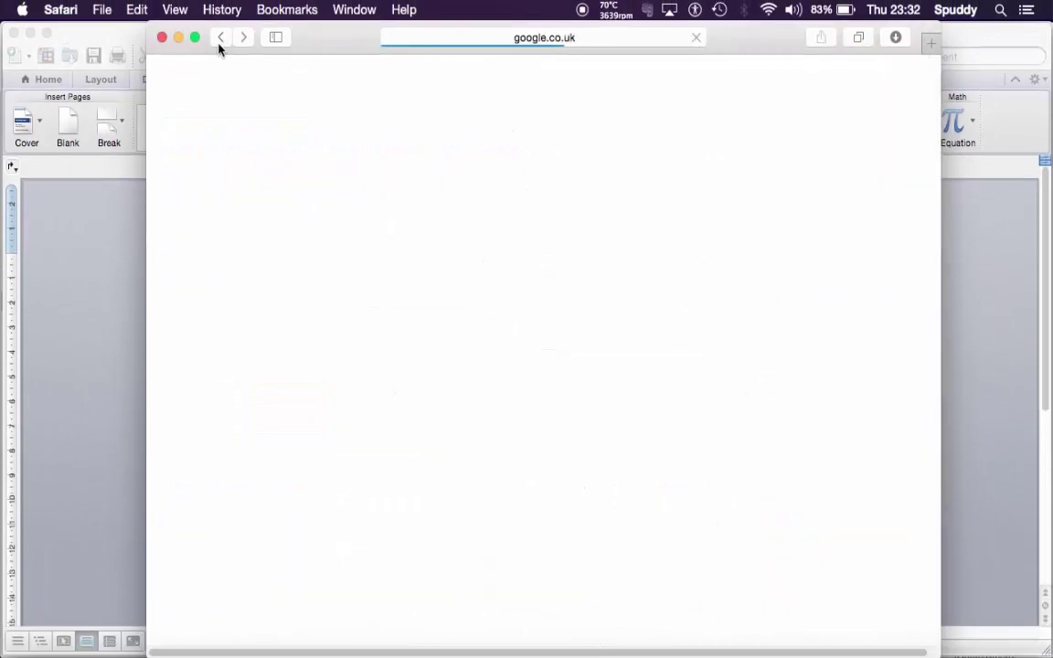
{"action": "left_click", "coordinate": [362, 84]}
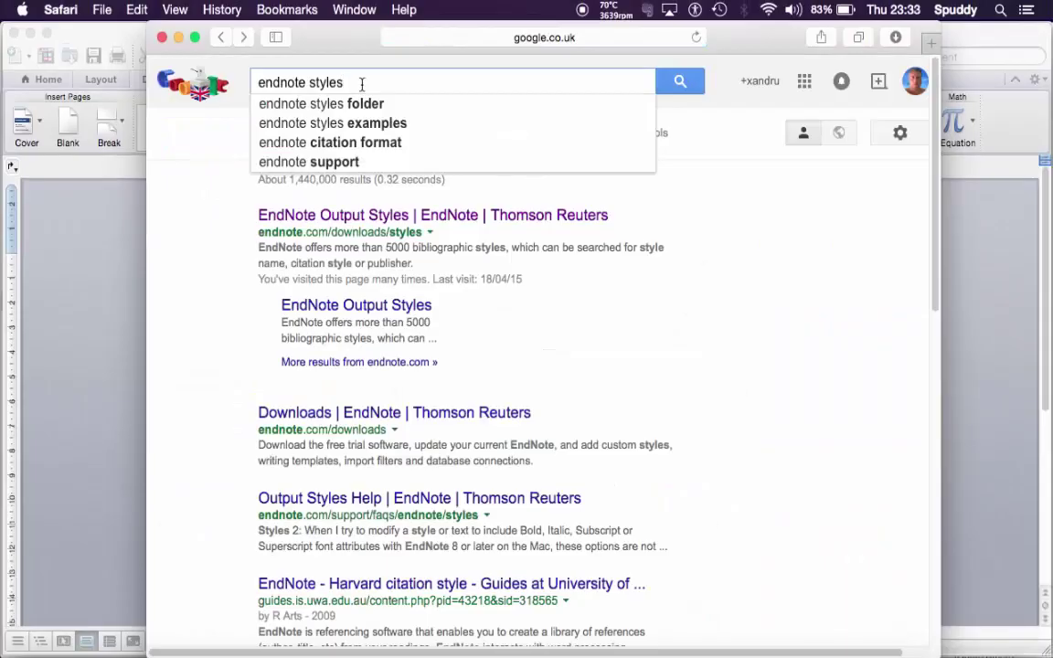
{"action": "key", "text": "BackSpace"}
{"action": "key", "text": "BackSpace"}
{"action": "key", "text": "BackSpace"}
{"action": "key", "text": "BackSpace"}
{"action": "key", "text": "BackSpace"}
{"action": "key", "text": "BackSpace"}
{"action": "key", "text": "BackSpace"}
{"action": "key", "text": "BackSpace"}
{"action": "key", "text": "BackSpace"}
{"action": "key", "text": "BackSpace"}
{"action": "key", "text": "BackSpace"}
{"action": "key", "text": "BackSpace"}
{"action": "key", "text": "BackSpace"}
{"action": "key", "text": "BackSpace"}
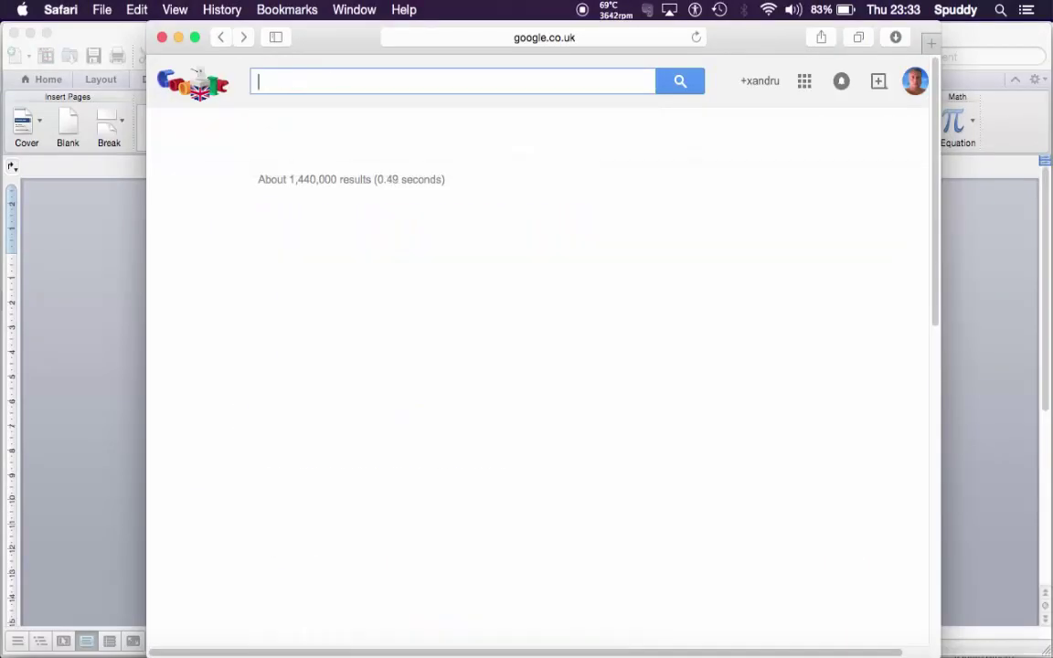
{"action": "type", "text": "worldc"}
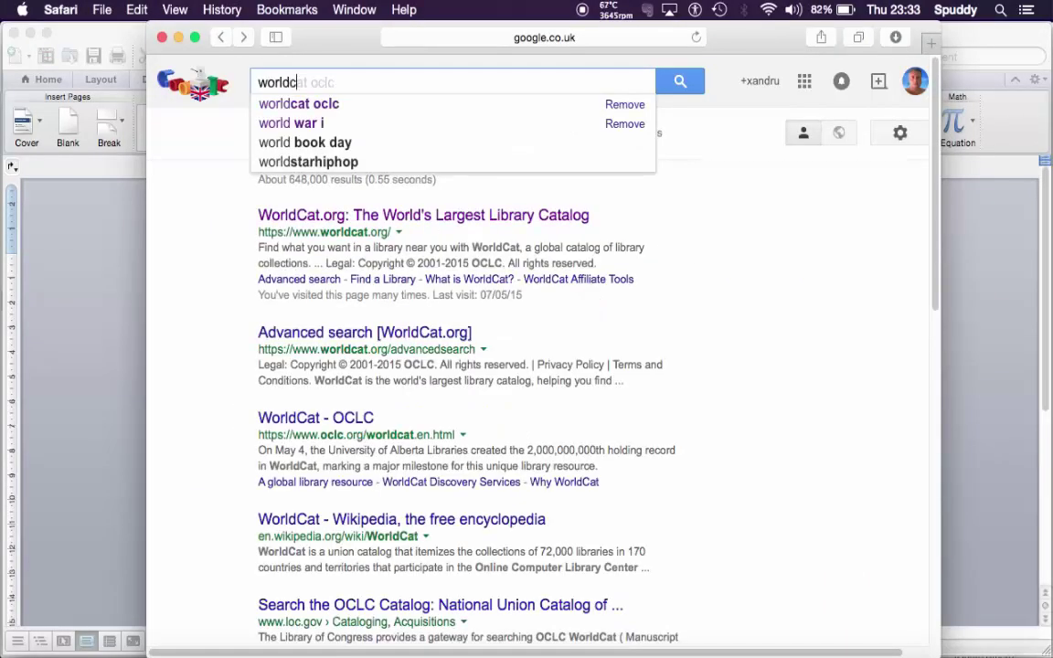
{"action": "type", "text": "at"}
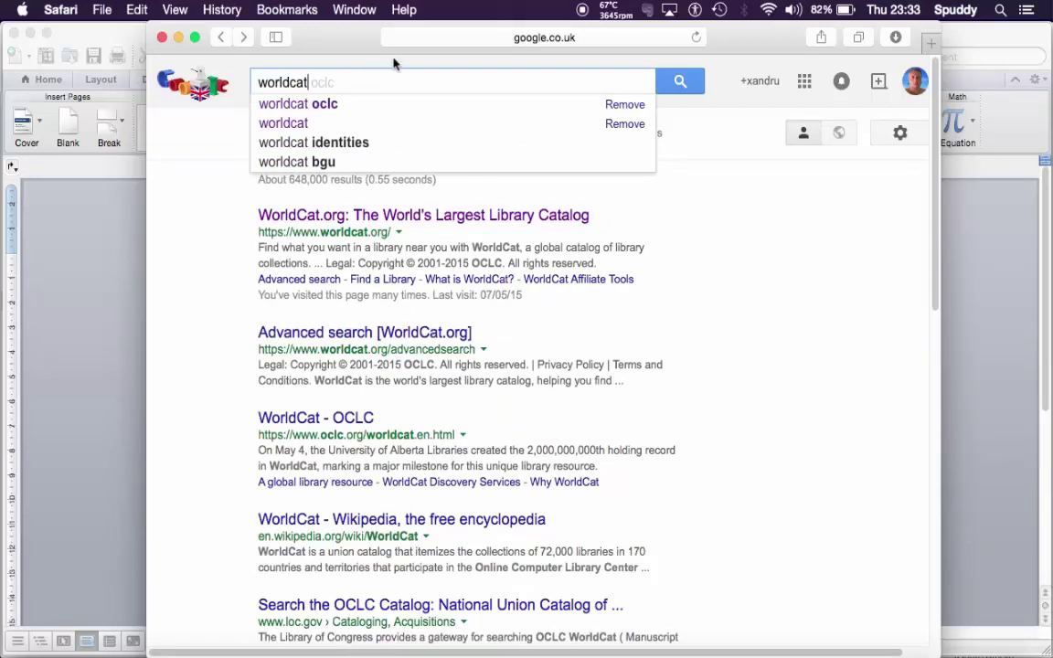
- Search Google for "worldcat", open the WorldCat.org site and sign in with the saved account details
{"action": "left_click", "coordinate": [677, 83]}
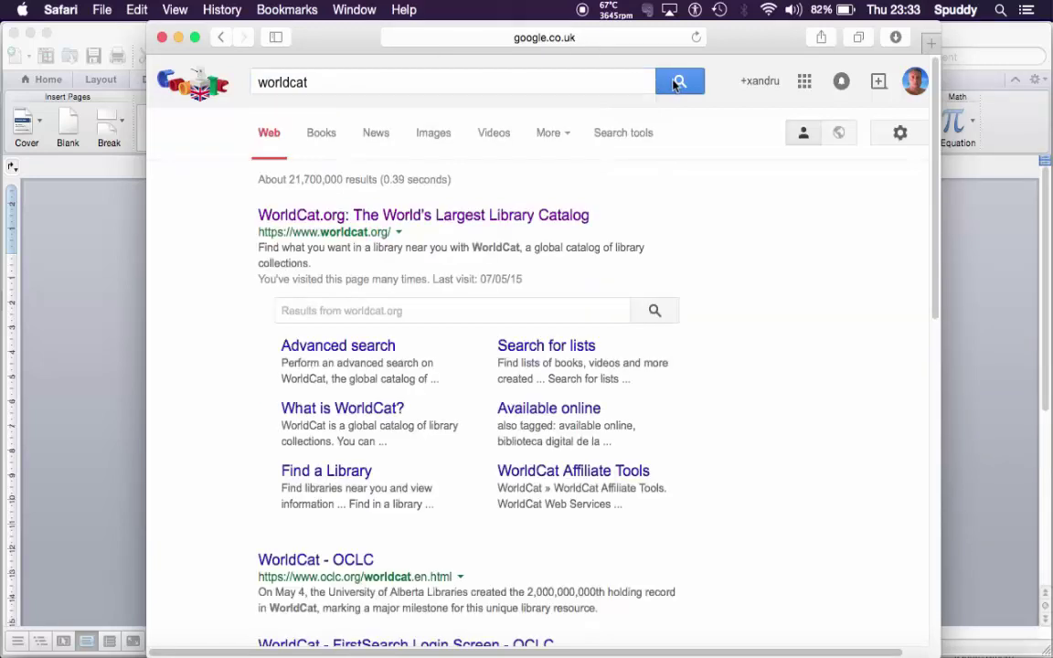
{"action": "left_click", "coordinate": [345, 215]}
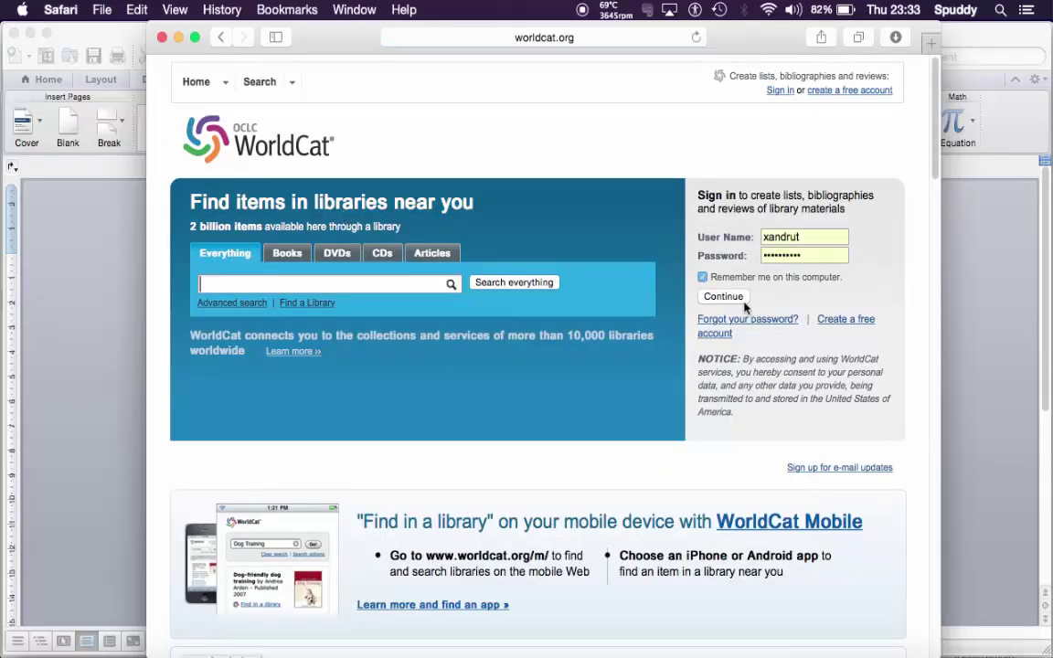
{"action": "left_click", "coordinate": [723, 298]}
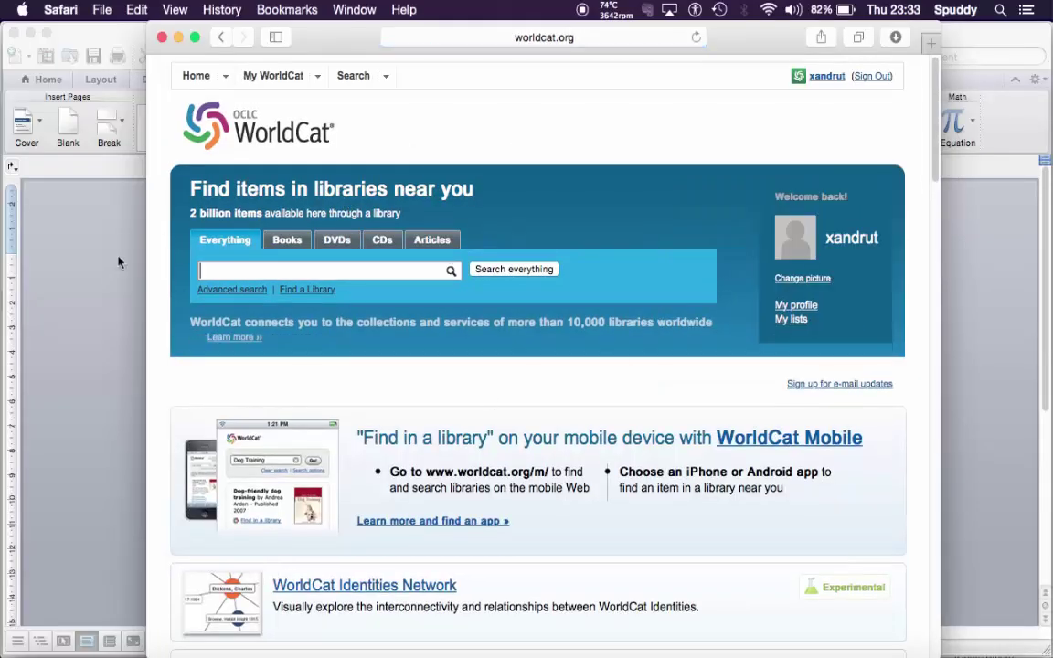
- Search WorldCat's books for "health" and open the record for the Routledge 1990 edition of "Health"
{"action": "left_click", "coordinate": [288, 241]}
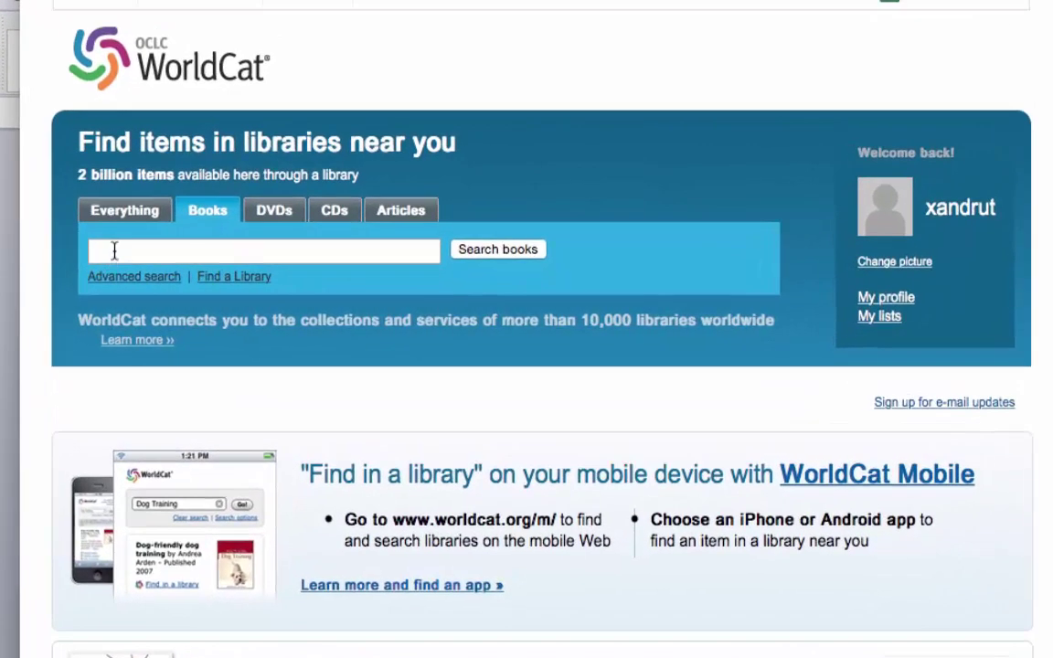
{"action": "left_click", "coordinate": [189, 264]}
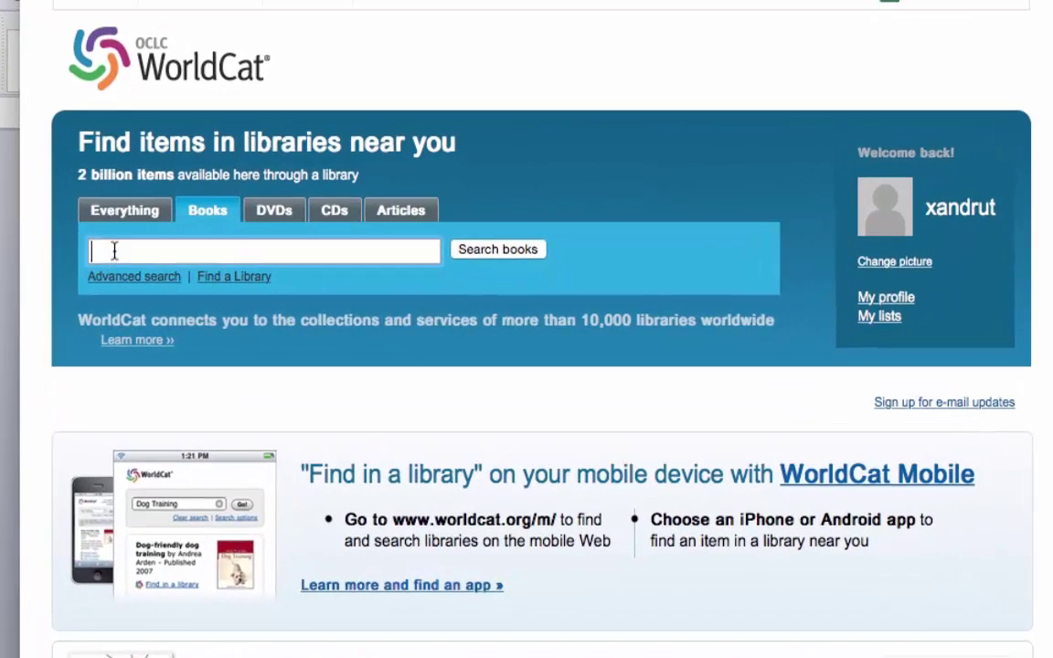
{"action": "type", "text": "health"}
{"action": "key", "text": "Return"}
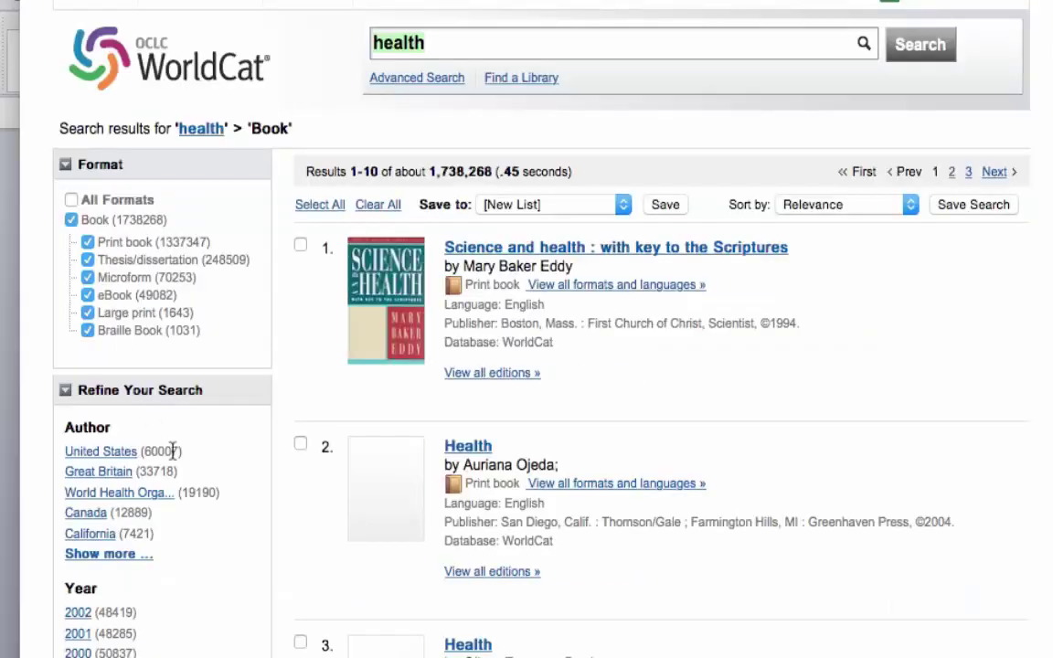
{"action": "scroll", "coordinate": [170, 448], "scroll_direction": "down", "scroll_amount": 10}
{"action": "scroll", "coordinate": [172, 451], "scroll_direction": "down", "scroll_amount": 4}
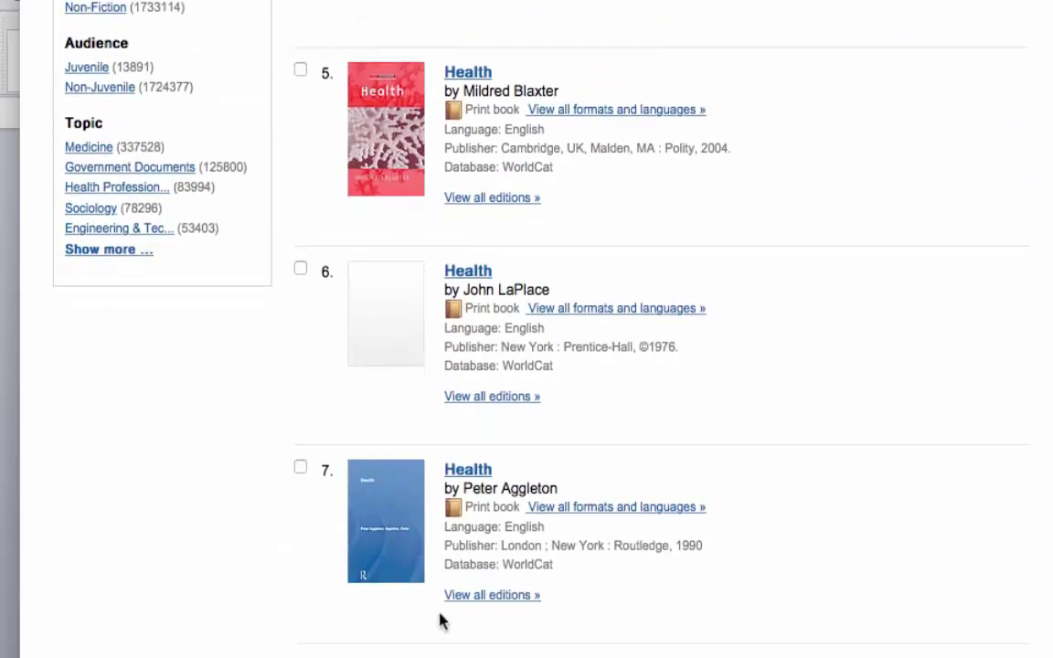
{"action": "left_click", "coordinate": [468, 471]}
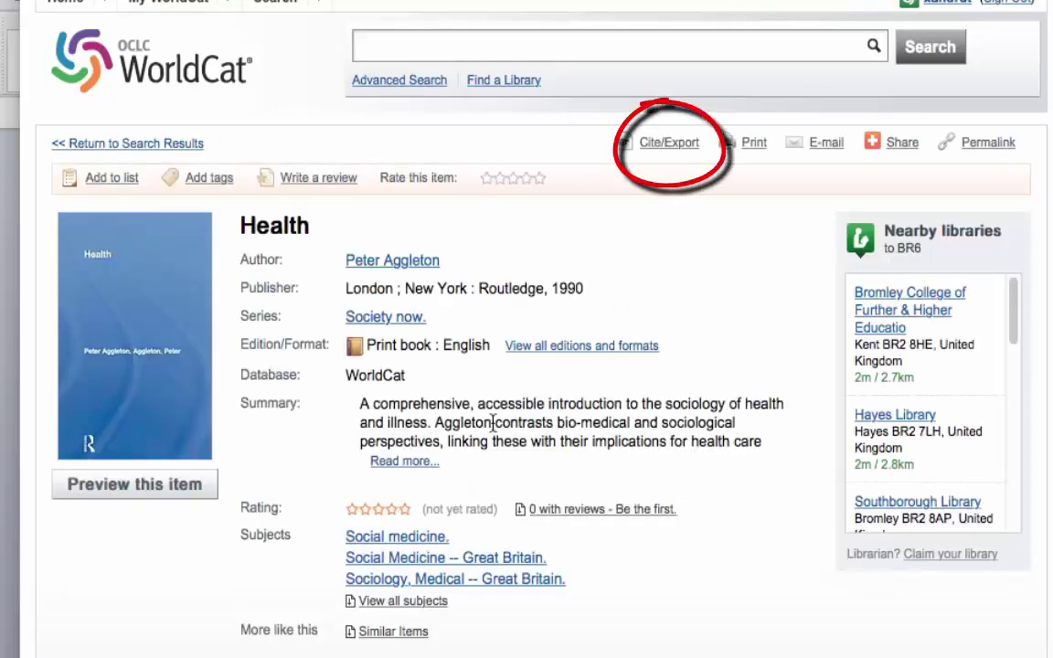
- View the book's APA and Harvard citations in Cite/Export and export the record to EndNote / Reference Manager
{"action": "left_click", "coordinate": [666, 154]}
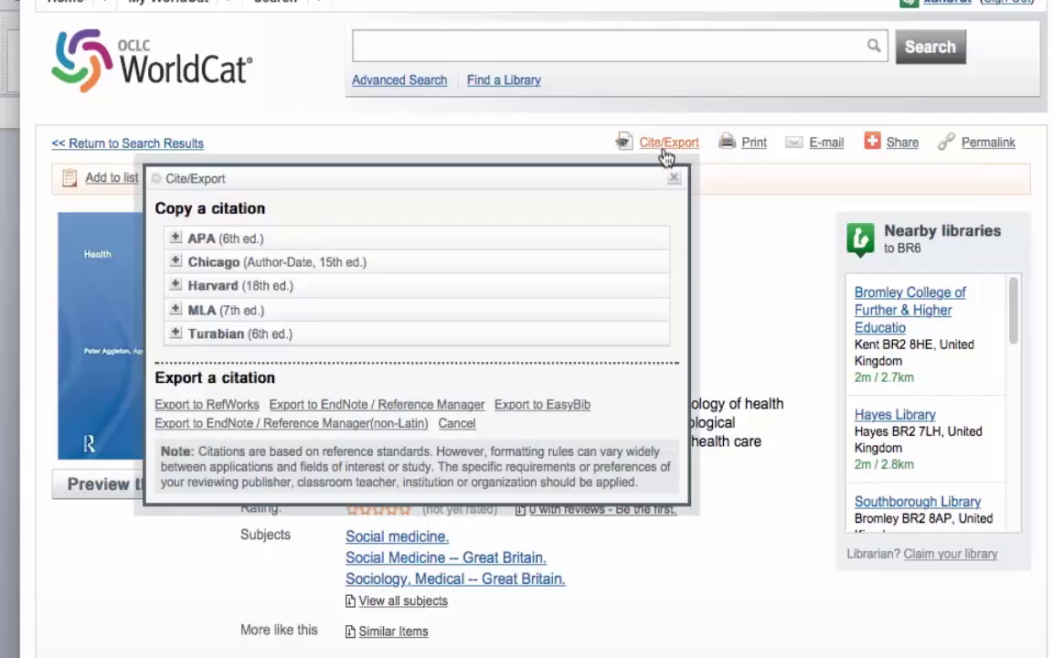
{"action": "left_click", "coordinate": [176, 241]}
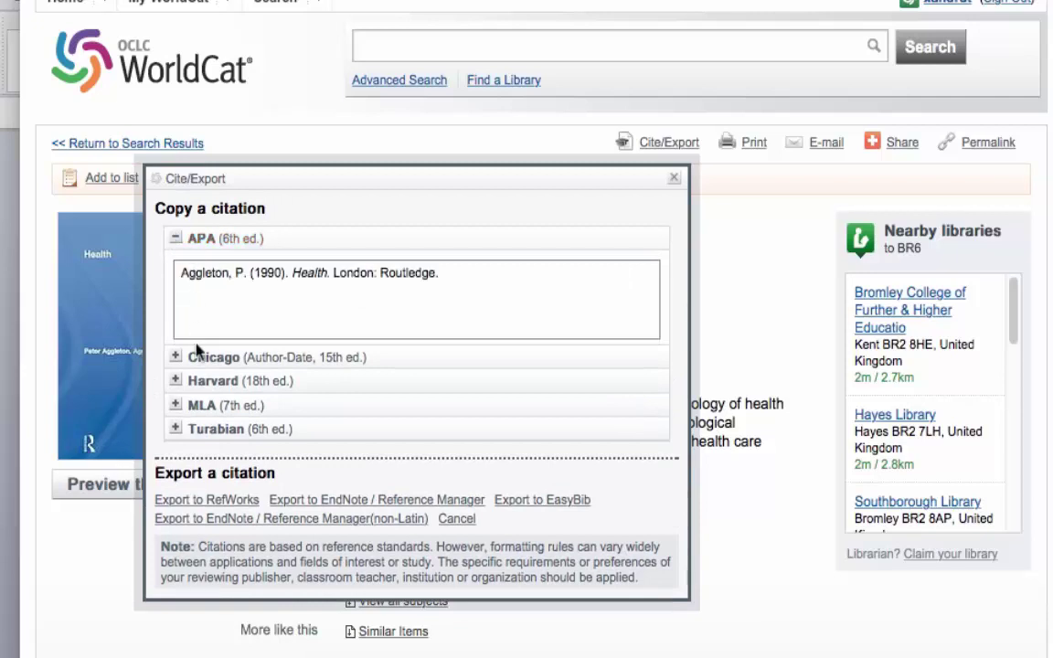
{"action": "left_click", "coordinate": [176, 382]}
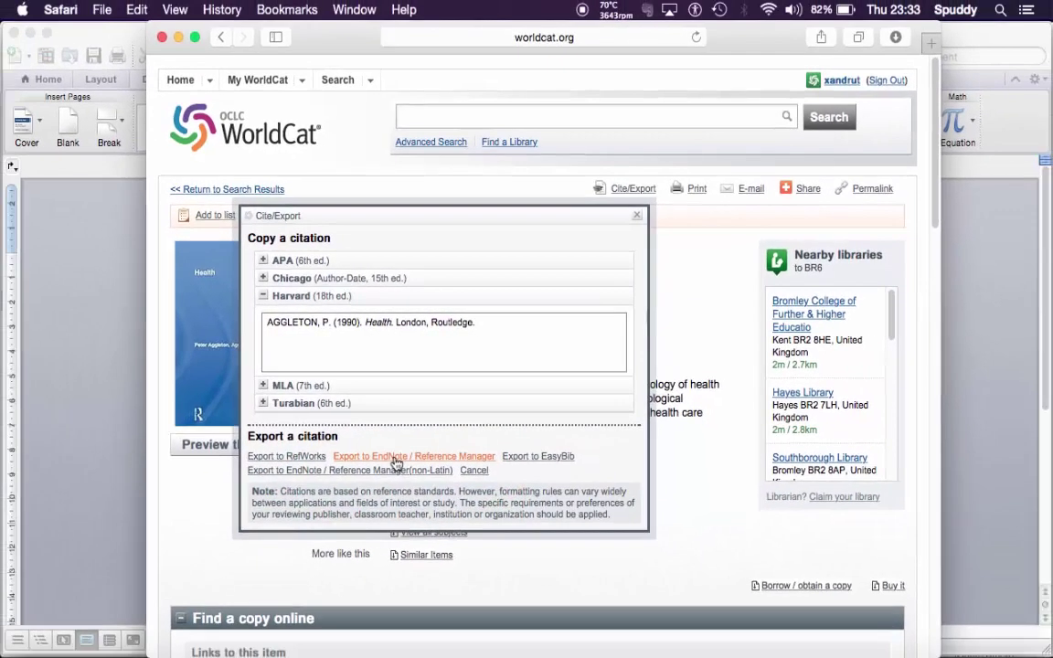
{"action": "left_click", "coordinate": [353, 508]}
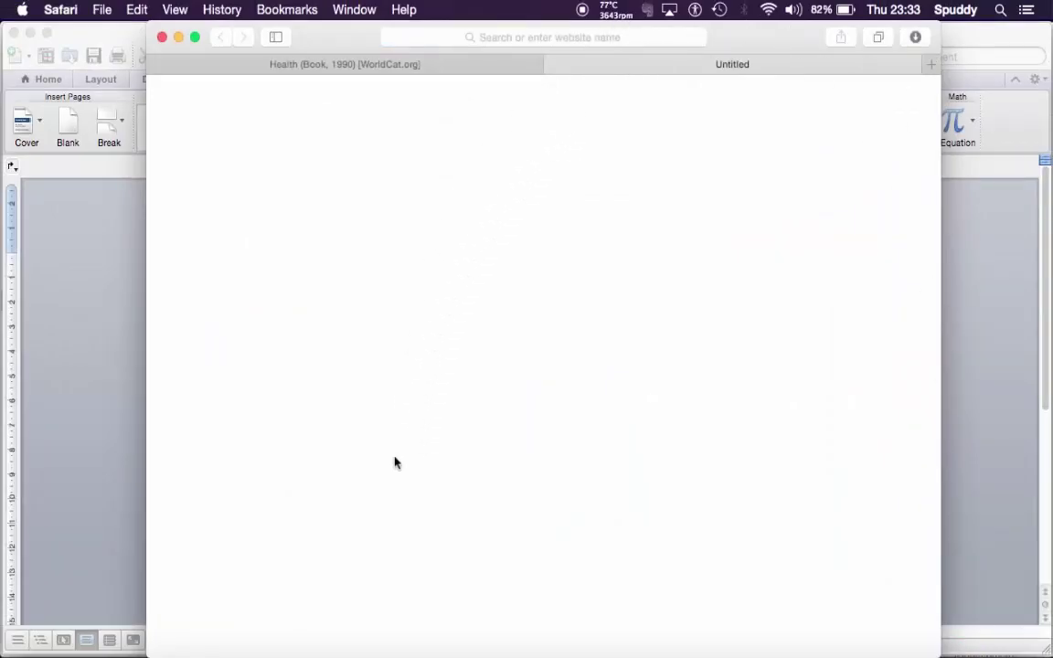
- Close the browser window and switch through the Word document to the EndNote library
{"action": "left_click", "coordinate": [161, 37]}
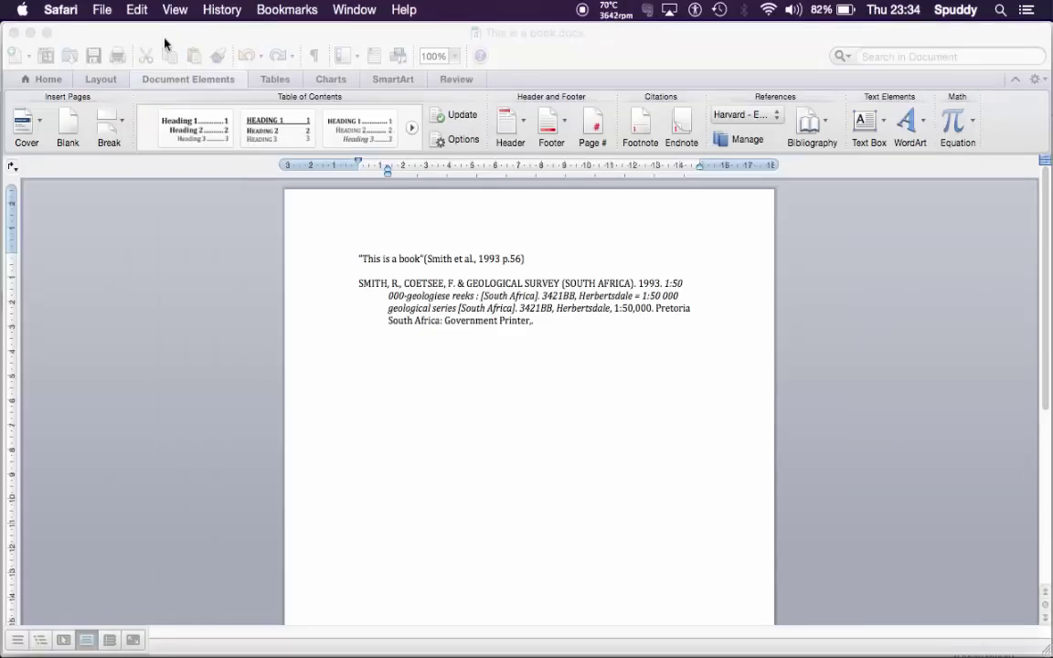
{"action": "left_click", "coordinate": [367, 160]}
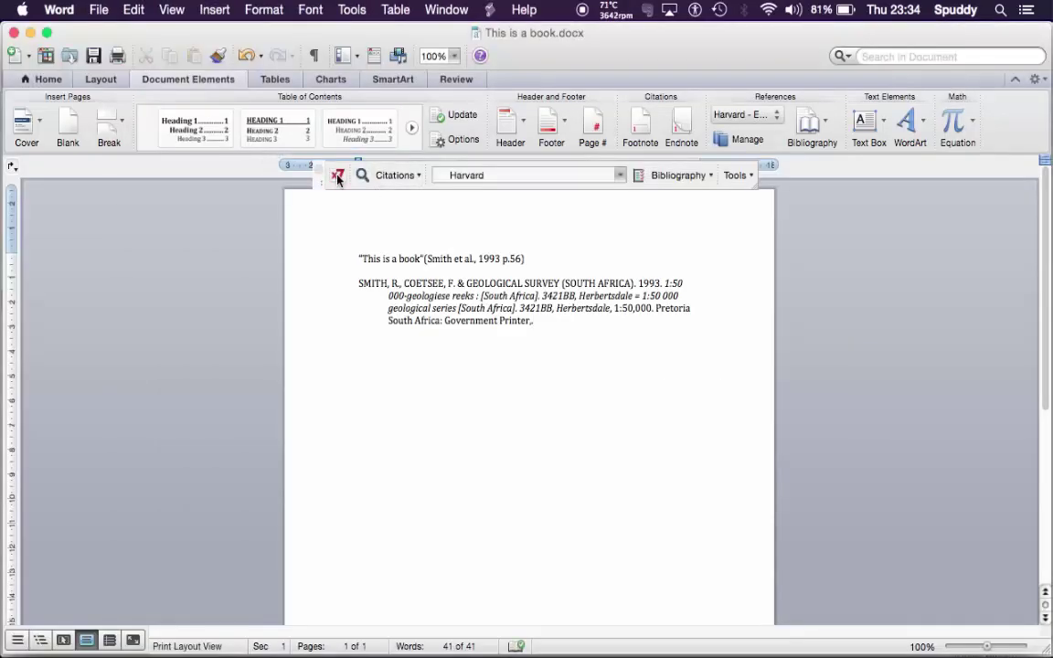
{"action": "left_click", "coordinate": [337, 177]}
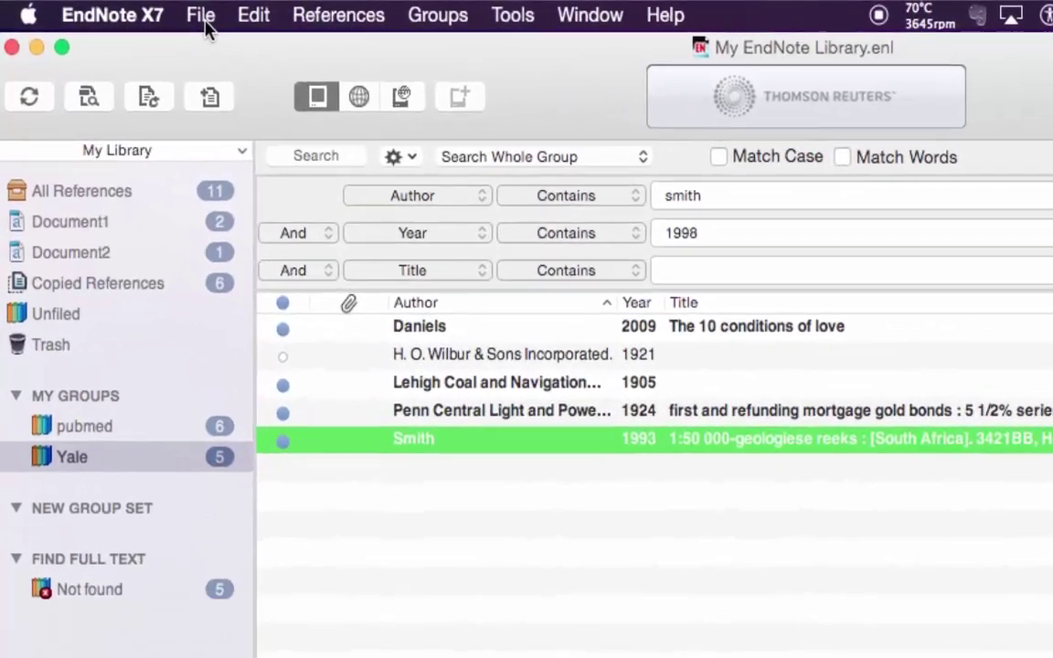
- Import the WorldCat_5428016 file from Downloads using Reference Manager (RIS), Import All for duplicates and No Translation
{"action": "left_click", "coordinate": [137, 11]}
{"action": "left_click", "coordinate": [275, 318]}
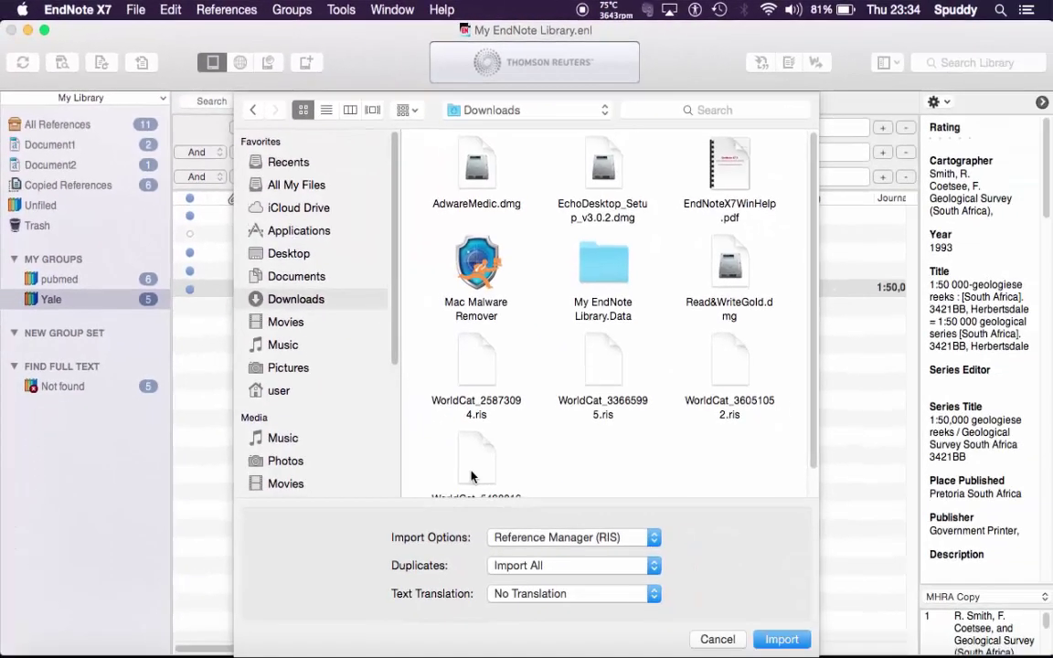
{"action": "left_click", "coordinate": [476, 471]}
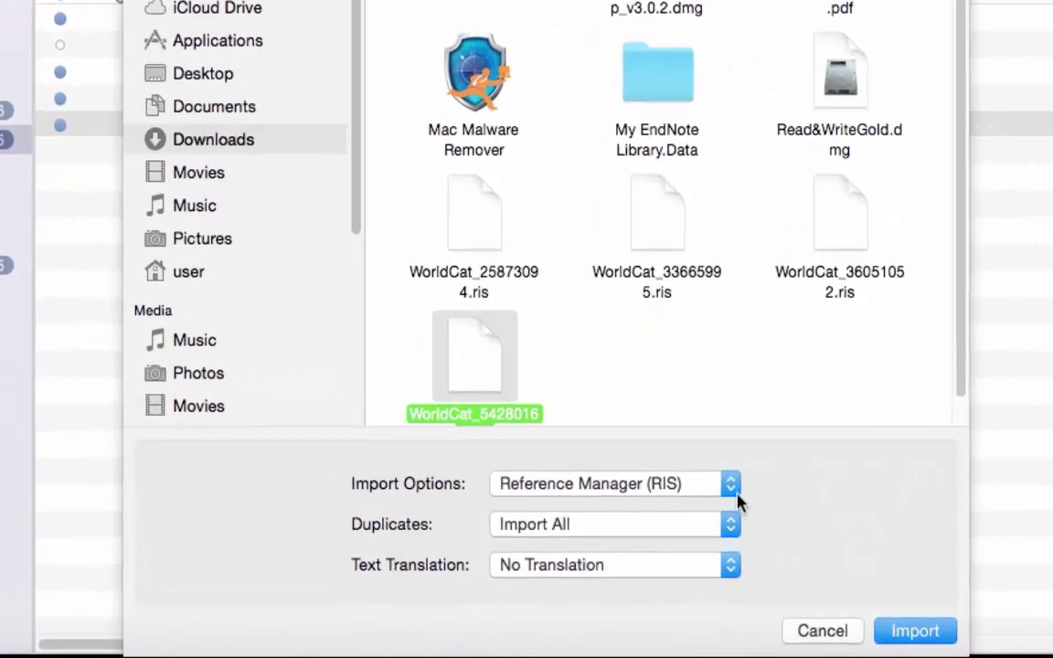
{"action": "left_click", "coordinate": [731, 489]}
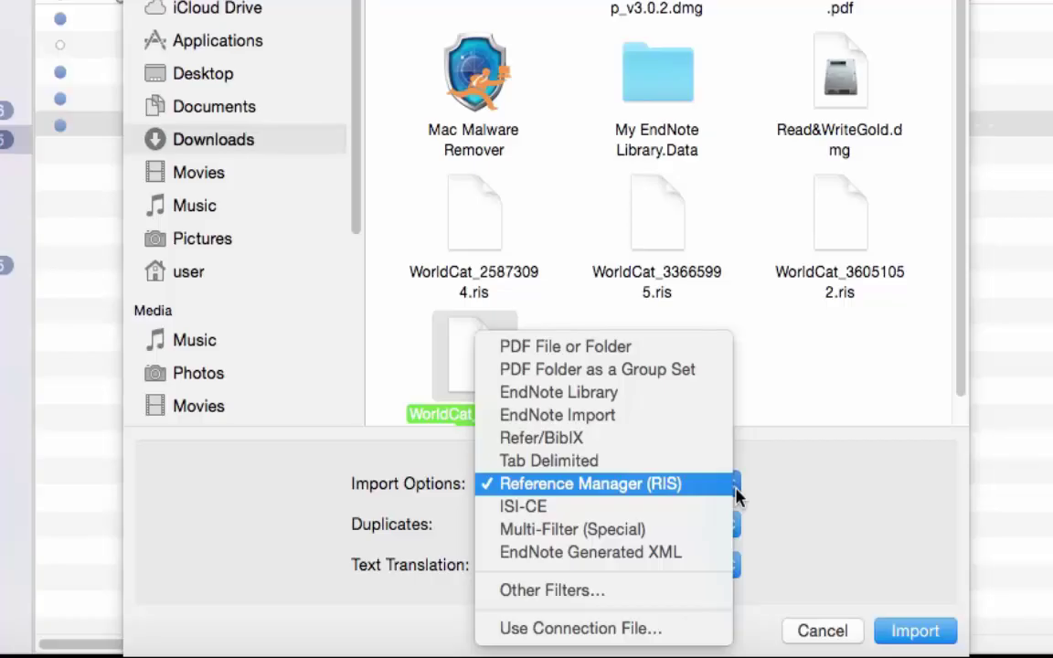
{"action": "left_click", "coordinate": [737, 490]}
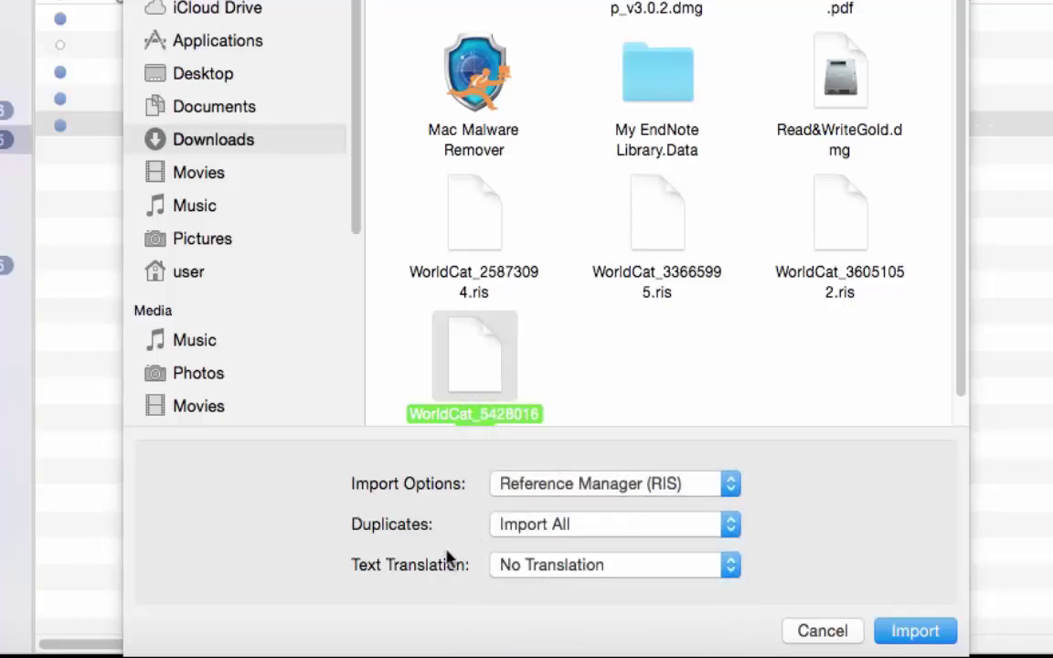
{"action": "left_click", "coordinate": [622, 576]}
{"action": "left_click", "coordinate": [623, 574]}
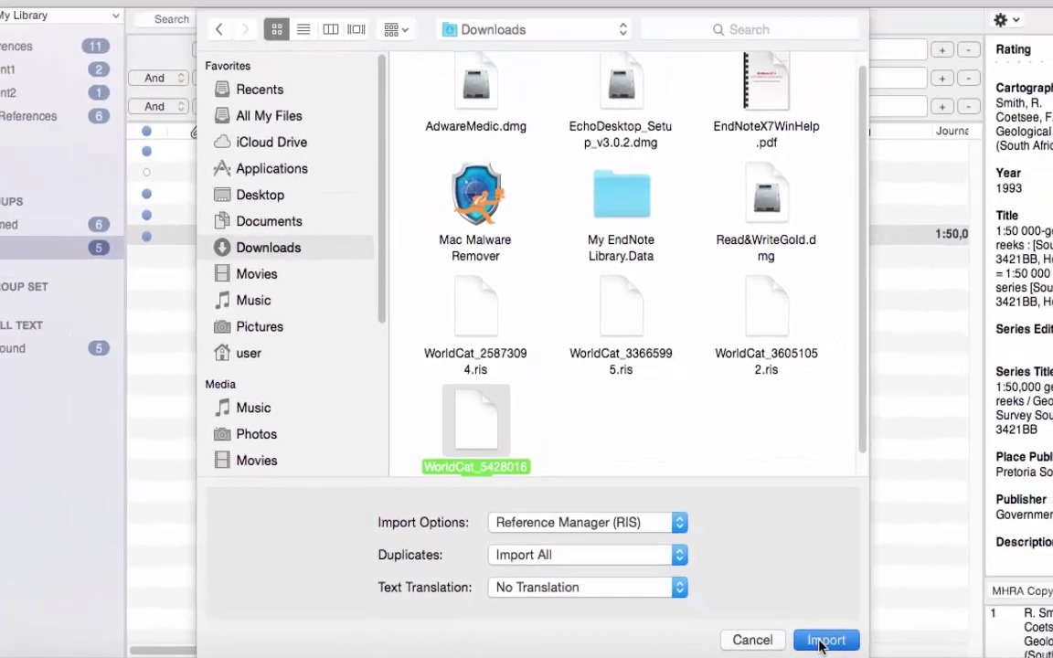
{"action": "left_click", "coordinate": [823, 642]}
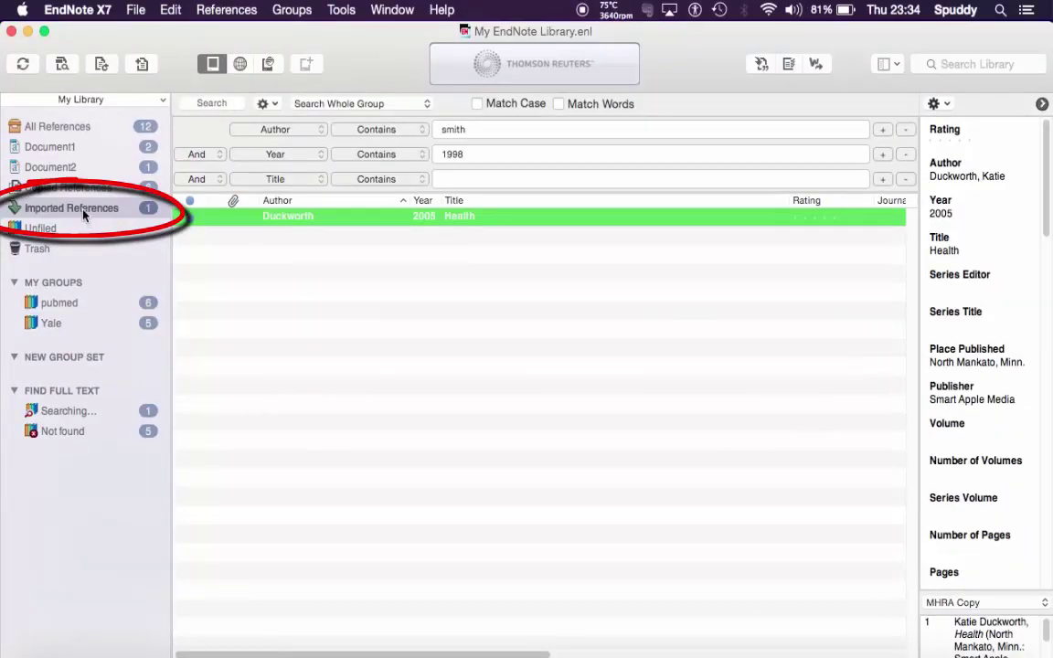
- Open the imported "Health" reference, examine its fields including the abstract, and close it
{"action": "double_click", "coordinate": [341, 225]}
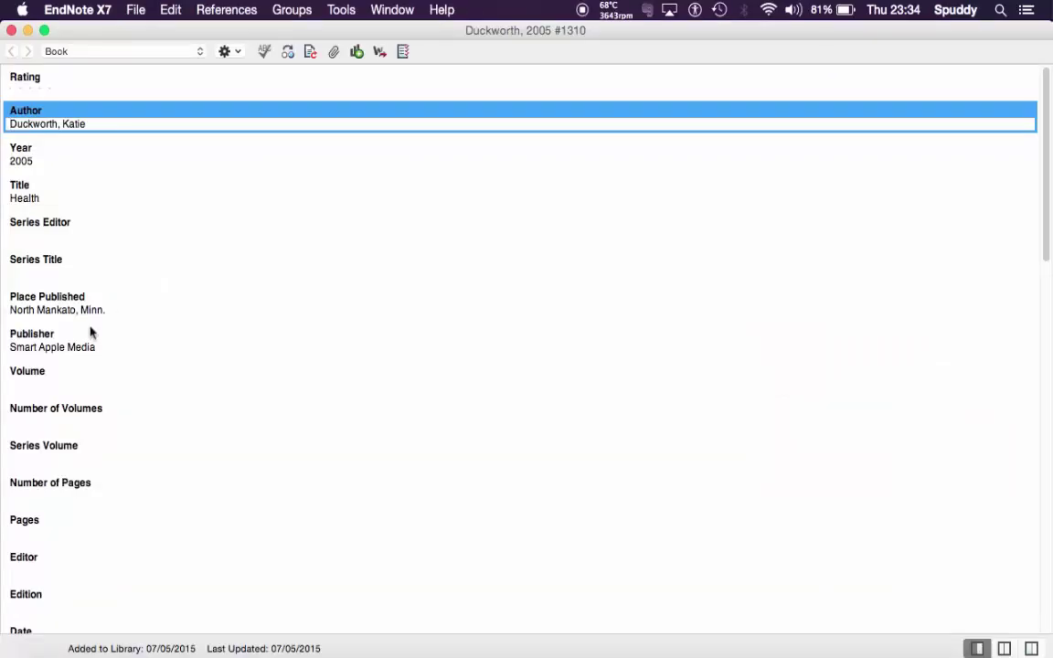
{"action": "scroll", "coordinate": [90, 329], "scroll_direction": "down", "scroll_amount": 10}
{"action": "scroll", "coordinate": [90, 327], "scroll_direction": "down", "scroll_amount": 5}
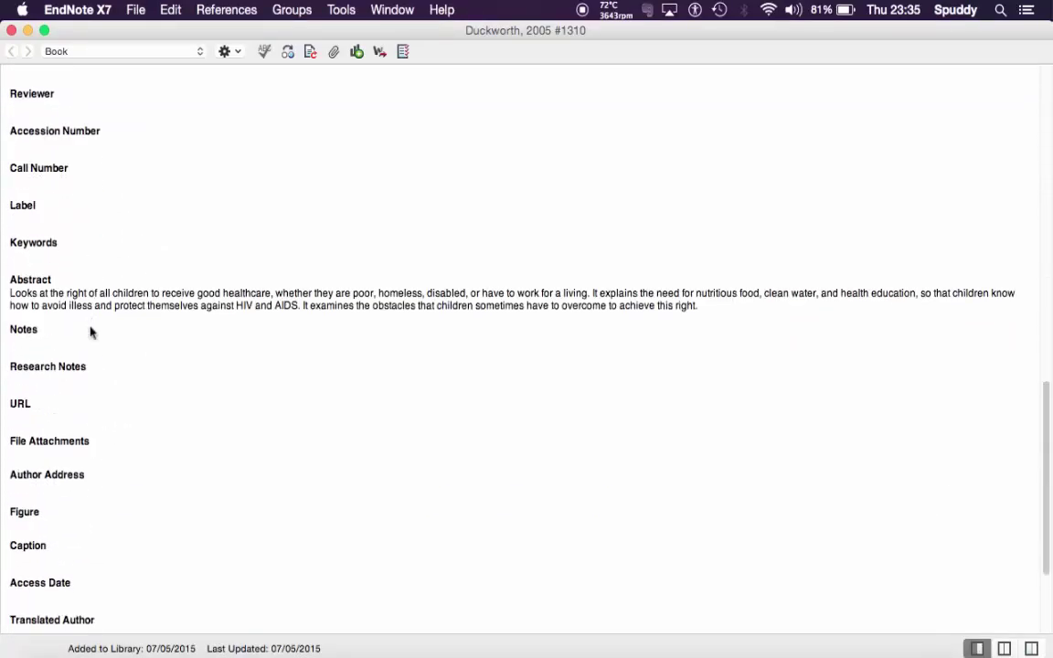
{"action": "scroll", "coordinate": [89, 332], "scroll_direction": "up", "scroll_amount": 20}
{"action": "left_click", "coordinate": [11, 31]}
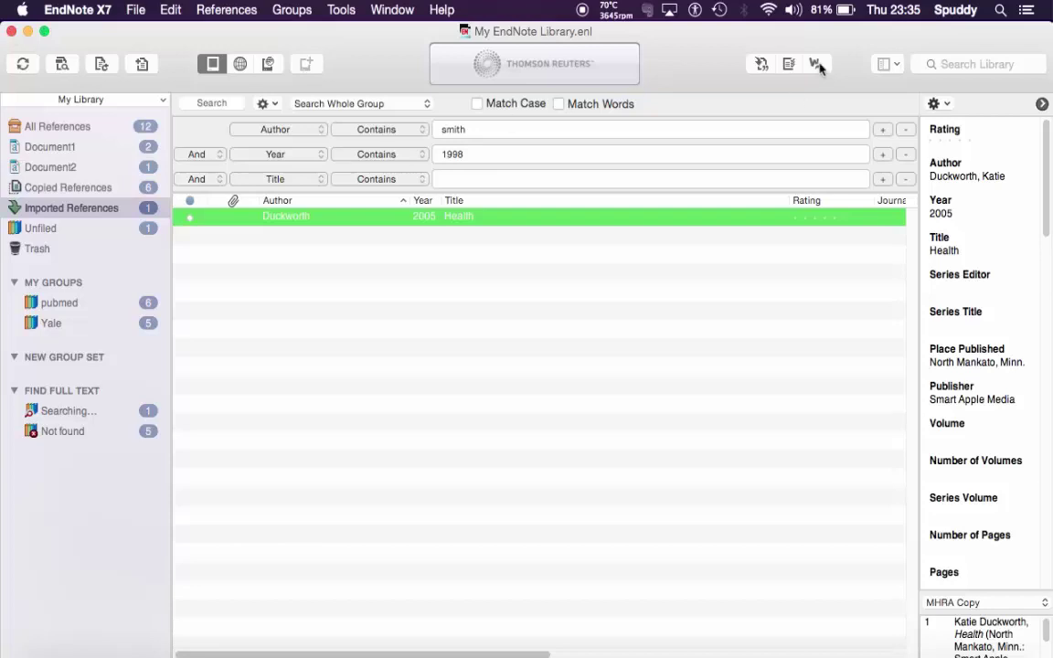
- In Word, add "this is another" after the first citation and insert the imported "Health" reference's citation behind it
{"action": "left_click", "coordinate": [816, 65]}
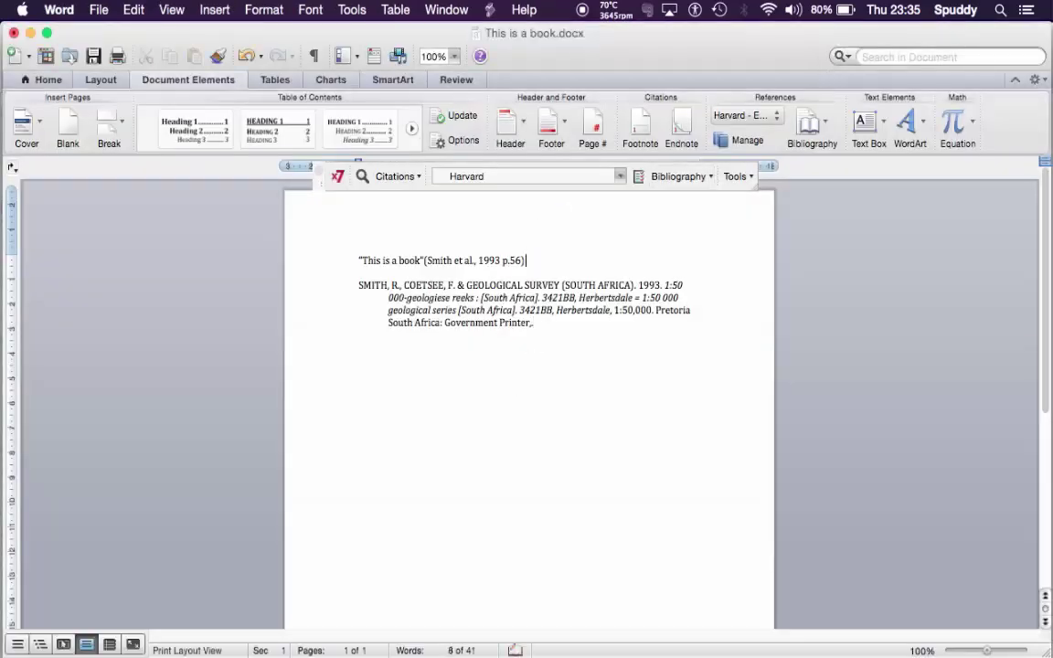
{"action": "type", "text": "this is another"}
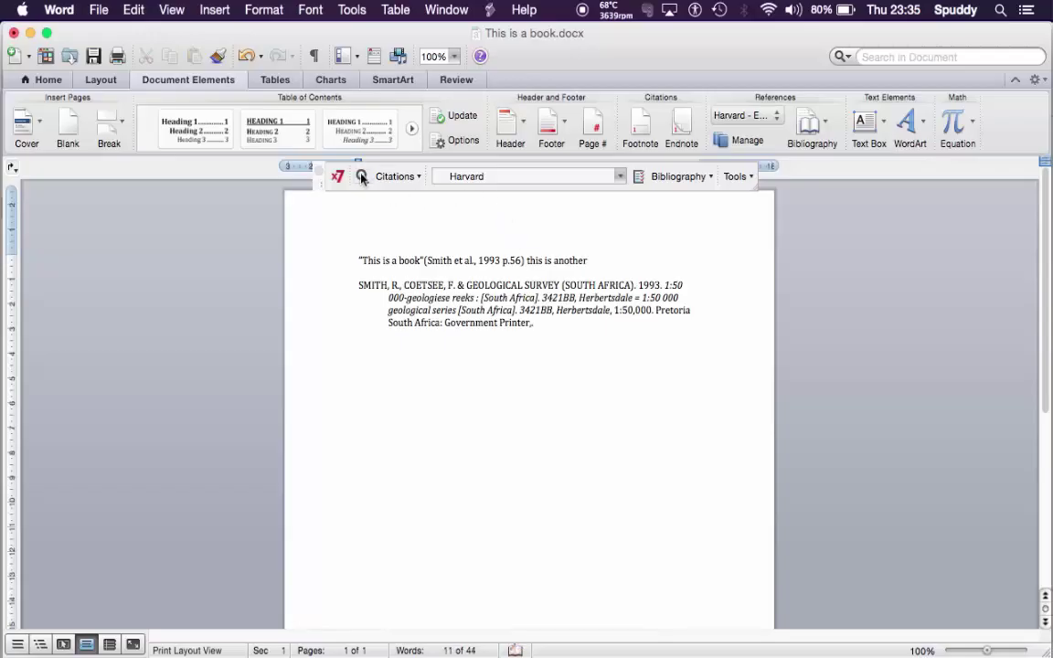
{"action": "left_click", "coordinate": [338, 178]}
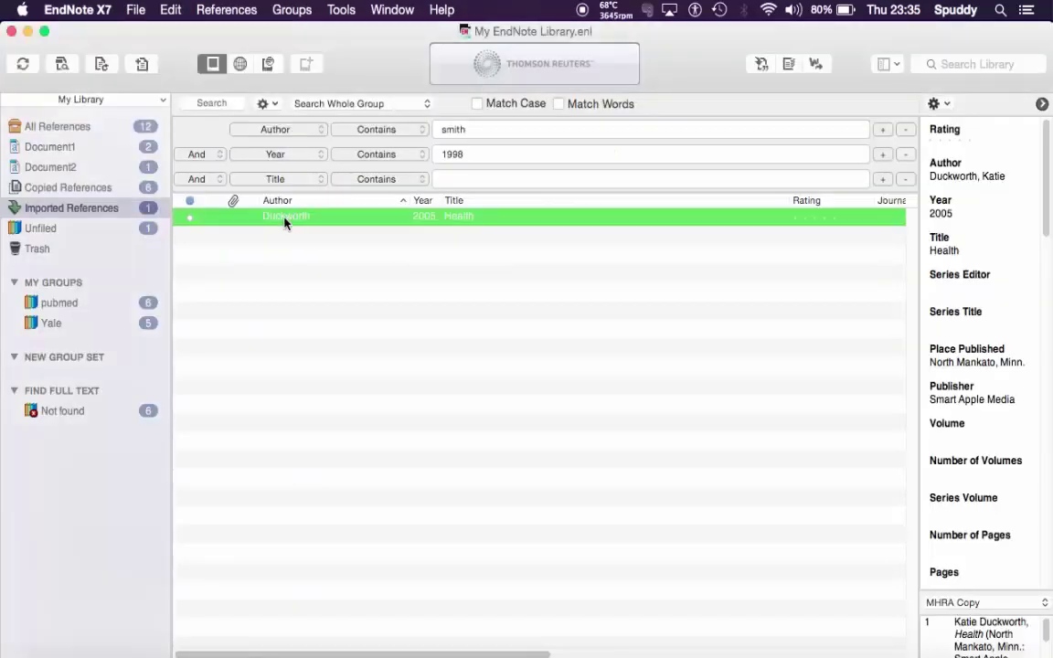
{"action": "left_click", "coordinate": [760, 63]}
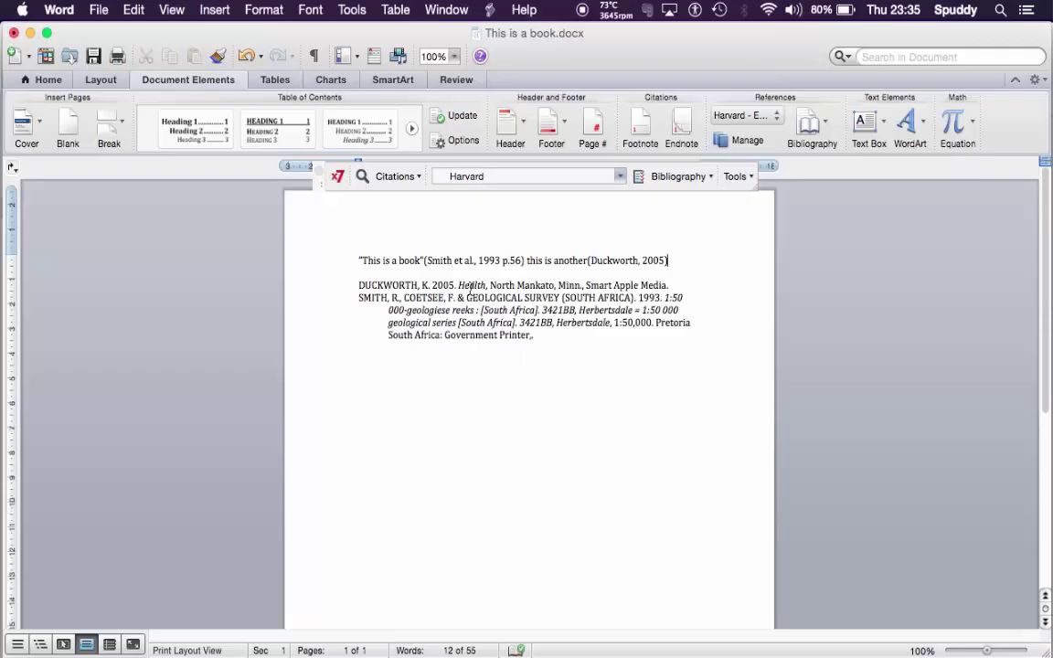
- Look at the Edit Citation(s) options for the new 2005 citation and dismiss them without choosing one
{"action": "right_click", "coordinate": [642, 263]}
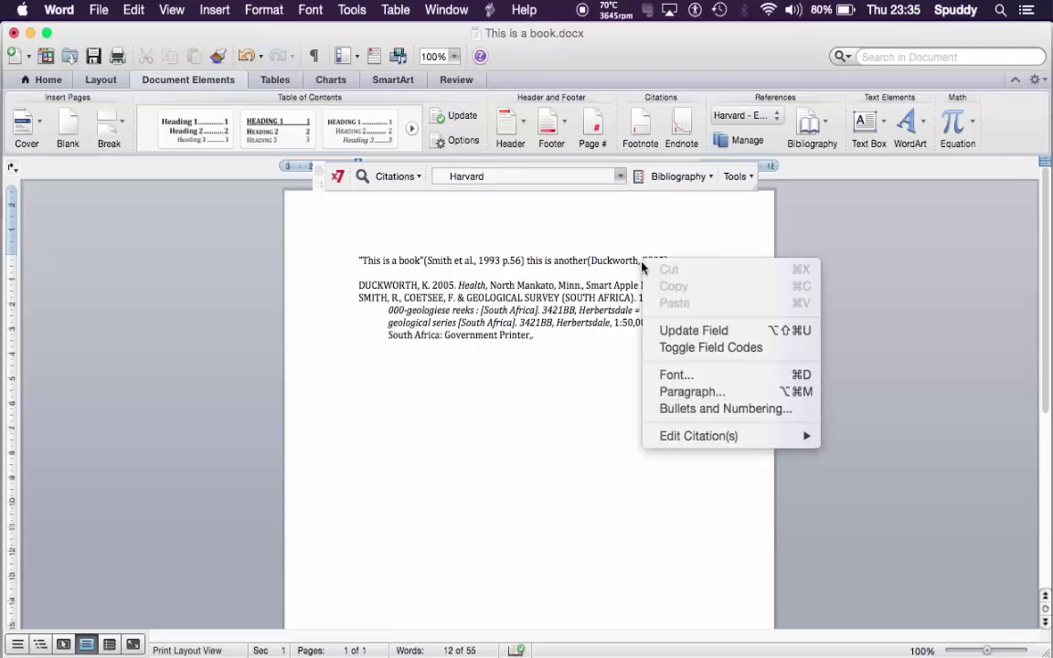
{"action": "mouse_move", "coordinate": [712, 440]}
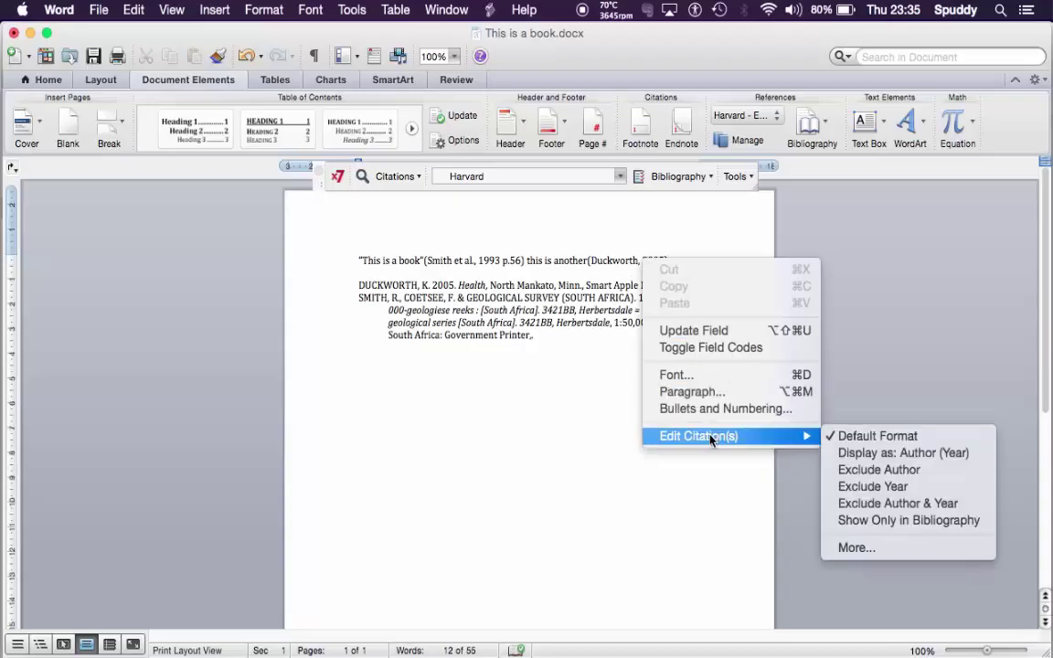
{"action": "left_click", "coordinate": [453, 471]}
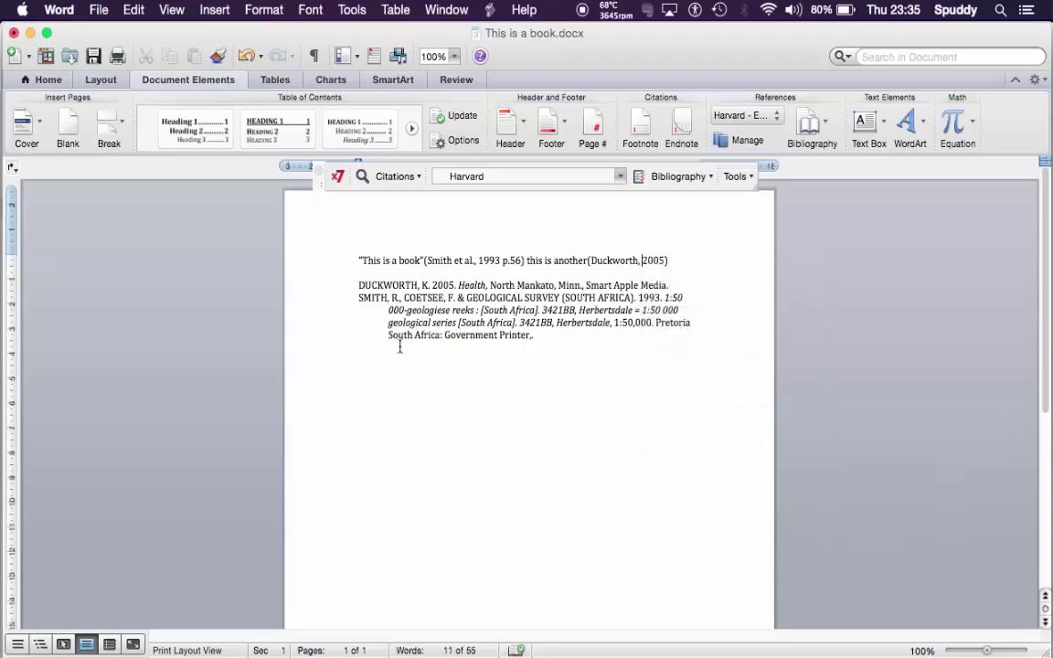
- Start inserting another citation at the 2005 citation and search My References for the author surname used in the first citation
{"action": "left_click", "coordinate": [396, 178]}
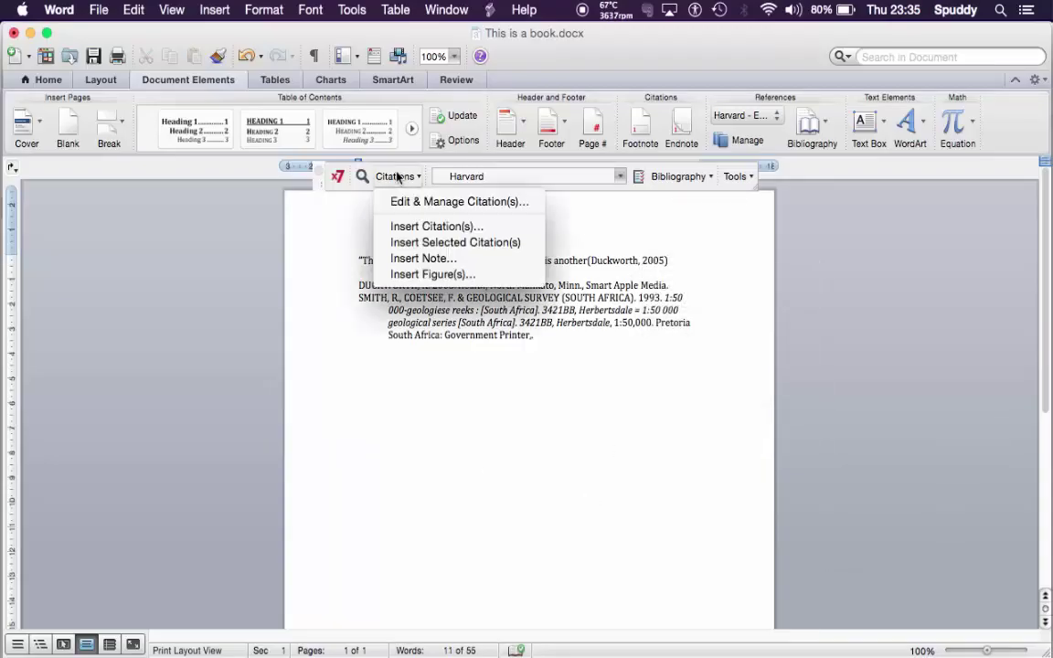
{"action": "left_click", "coordinate": [408, 228]}
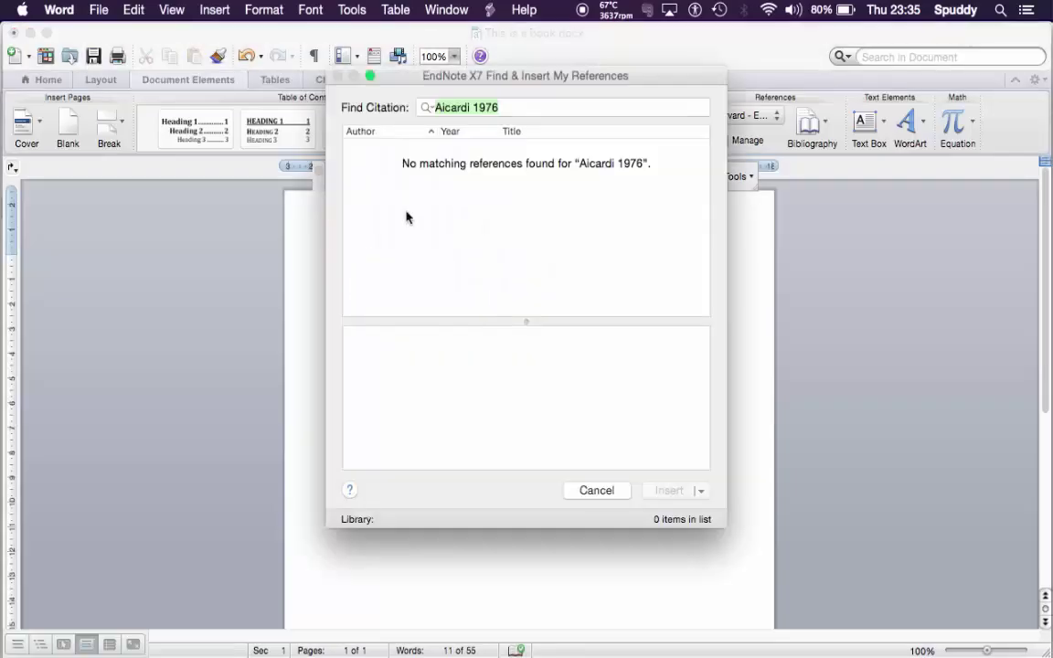
{"action": "left_click", "coordinate": [510, 107]}
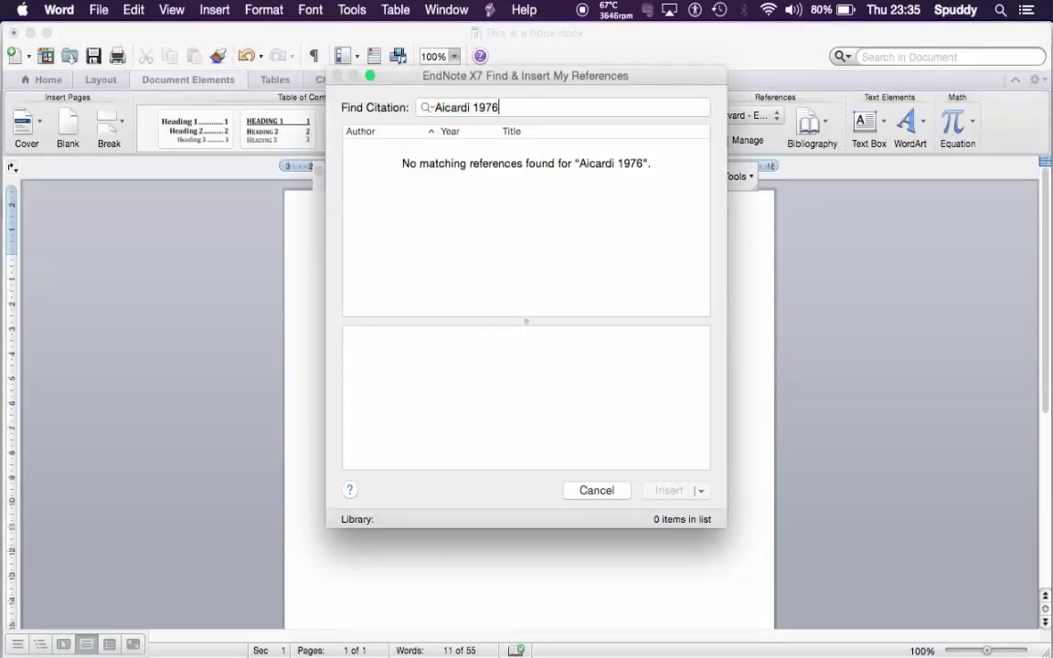
{"action": "key", "text": "BackSpace"}
{"action": "key", "text": "BackSpace"}
{"action": "key", "text": "BackSpace"}
{"action": "key", "text": "BackSpace"}
{"action": "key", "text": "BackSpace"}
{"action": "key", "text": "BackSpace"}
{"action": "key", "text": "BackSpace"}
{"action": "key", "text": "BackSpace"}
{"action": "key", "text": "BackSpace"}
{"action": "key", "text": "BackSpace"}
{"action": "key", "text": "BackSpace"}
{"action": "key", "text": "BackSpace"}
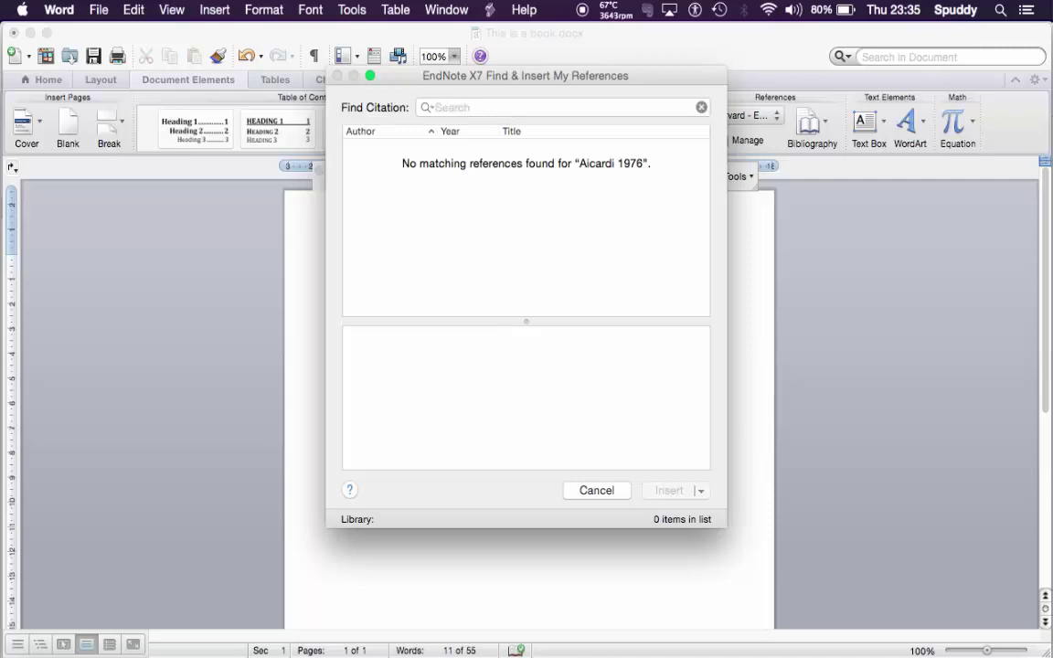
{"action": "type", "text": "smith"}
{"action": "key", "text": "Return"}
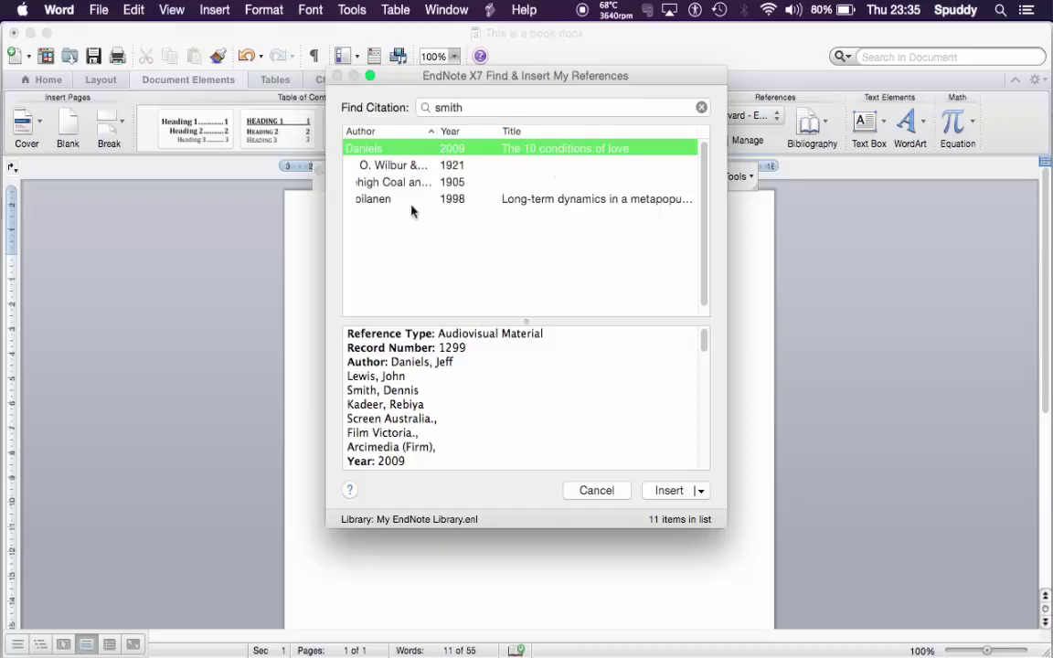
- Insert the 1998 journal article on long-term dynamics in a metapopulation of the American pika as a citation
{"action": "left_click", "coordinate": [391, 182]}
{"action": "left_click", "coordinate": [378, 199]}
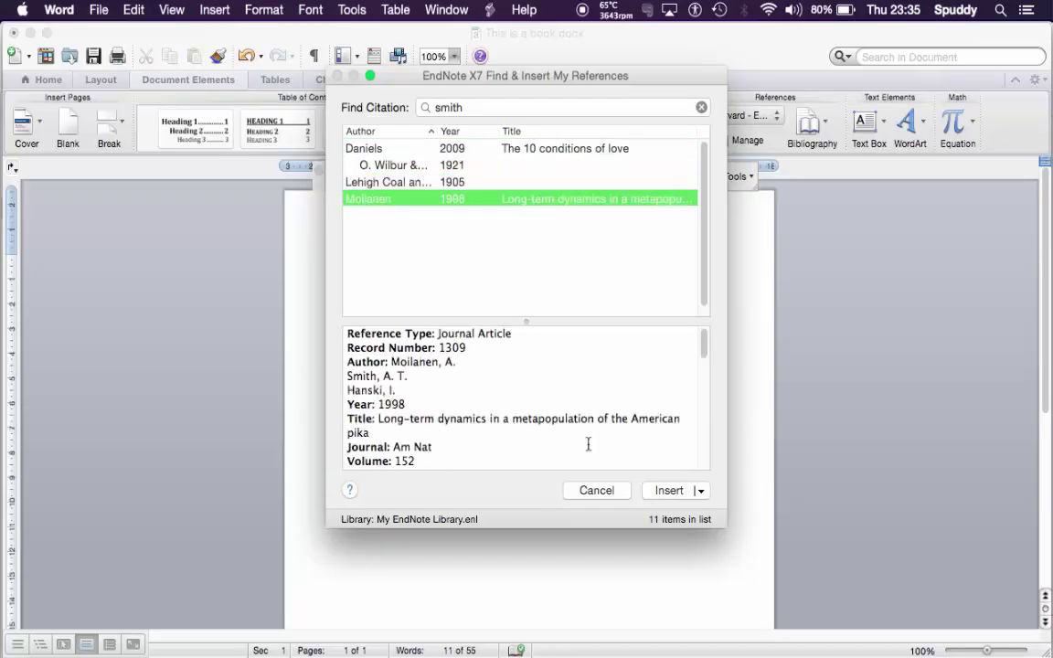
{"action": "left_click", "coordinate": [665, 490]}
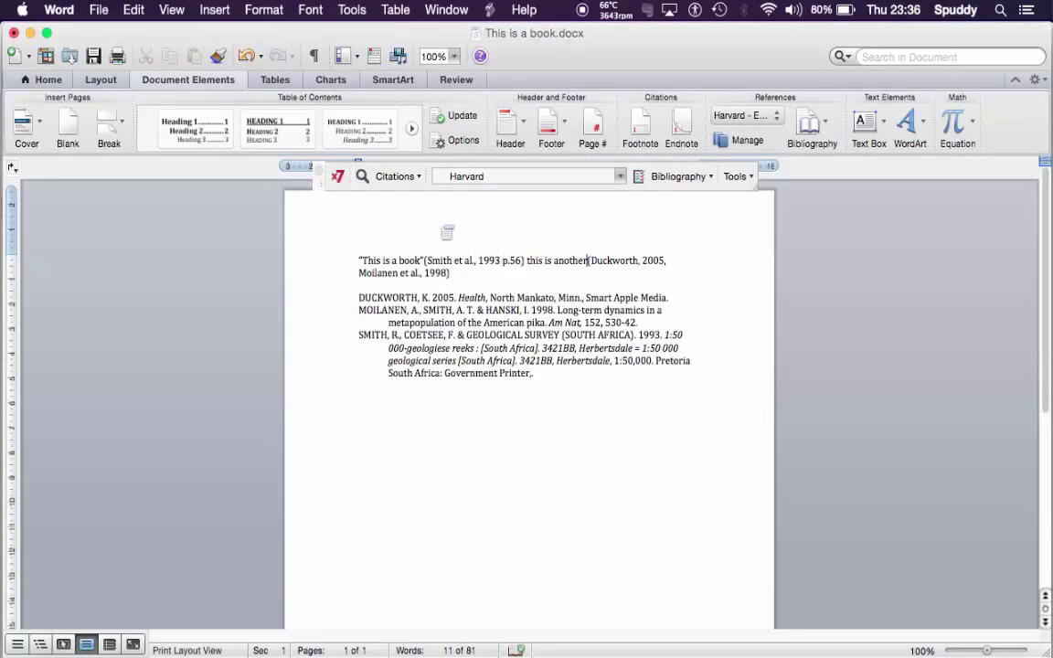
- Look through the available citation commands and the full set of EndNote X7 tools in Word without choosing any
{"action": "left_click", "coordinate": [396, 177]}
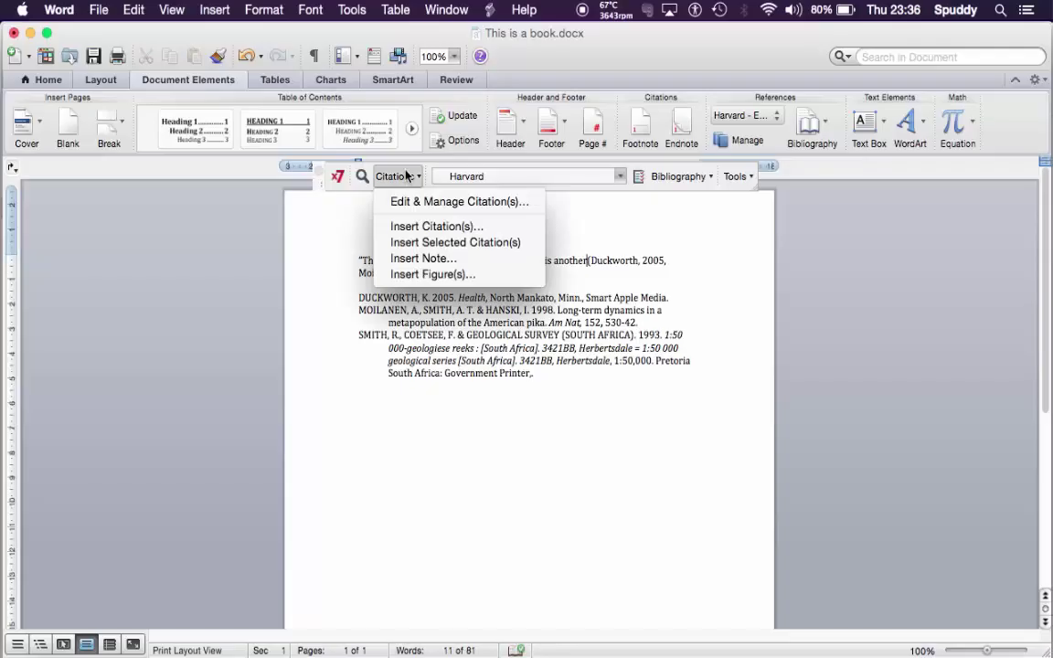
{"action": "left_click", "coordinate": [286, 217]}
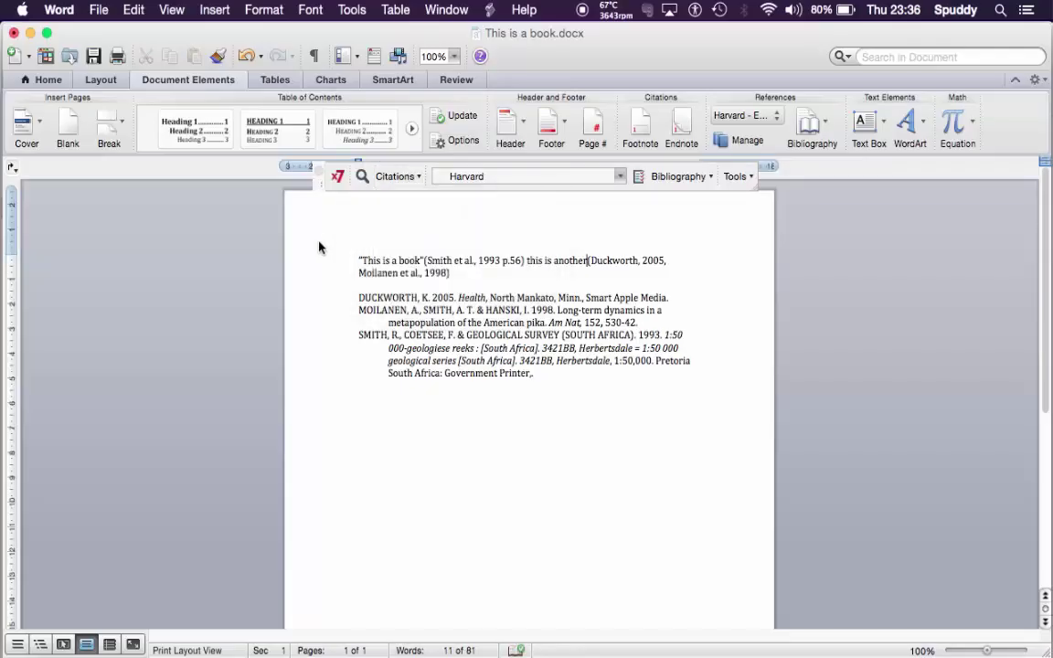
{"action": "left_click", "coordinate": [351, 10]}
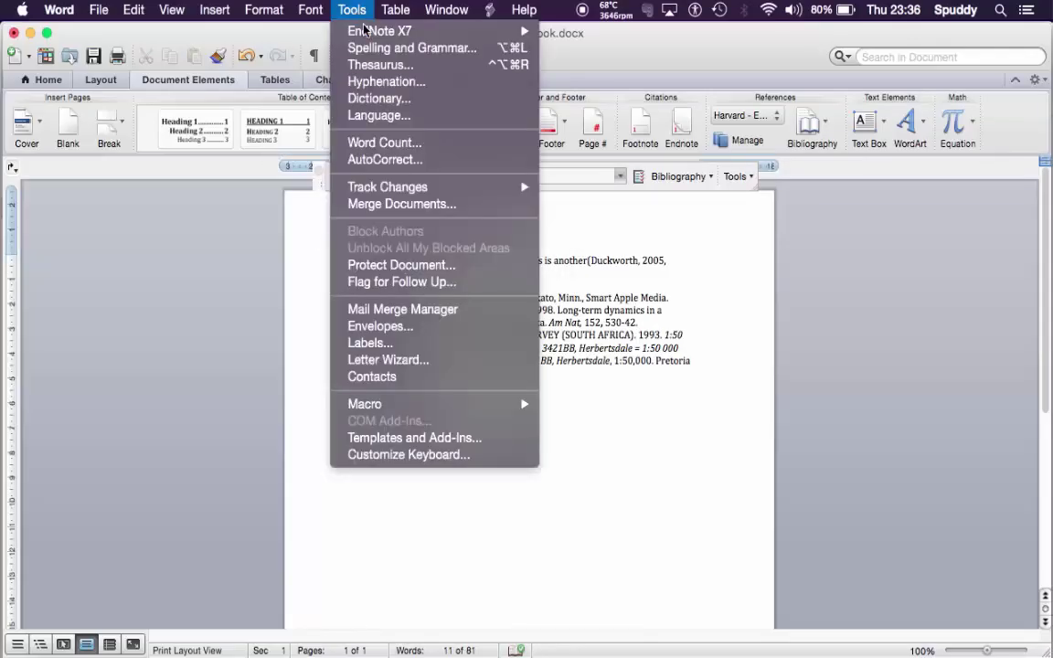
{"action": "mouse_move", "coordinate": [366, 33]}
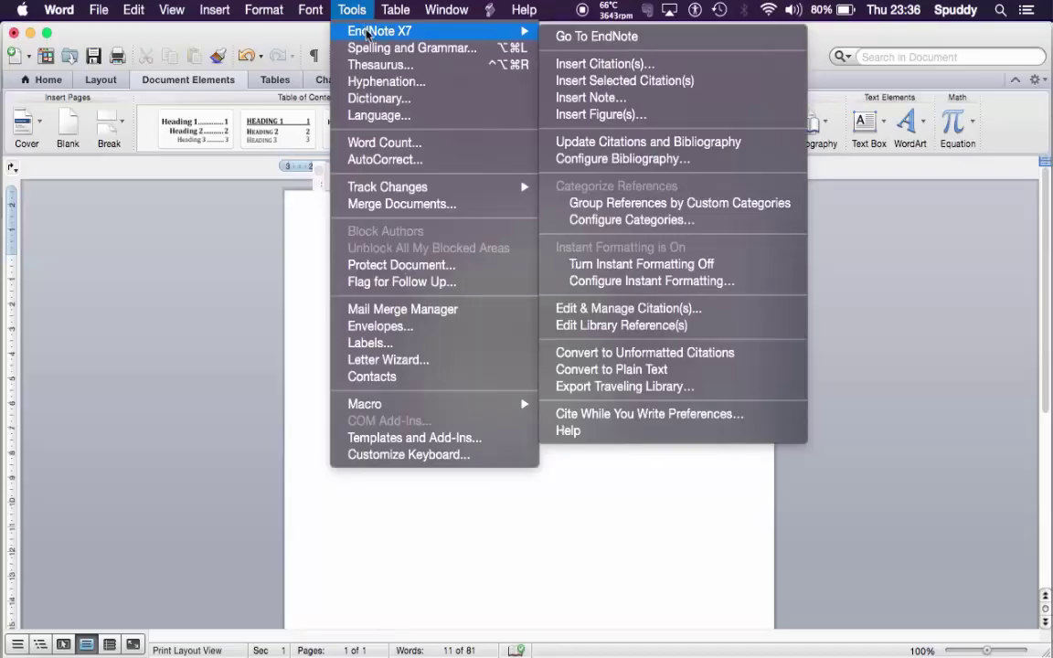
{"action": "left_click", "coordinate": [194, 245]}
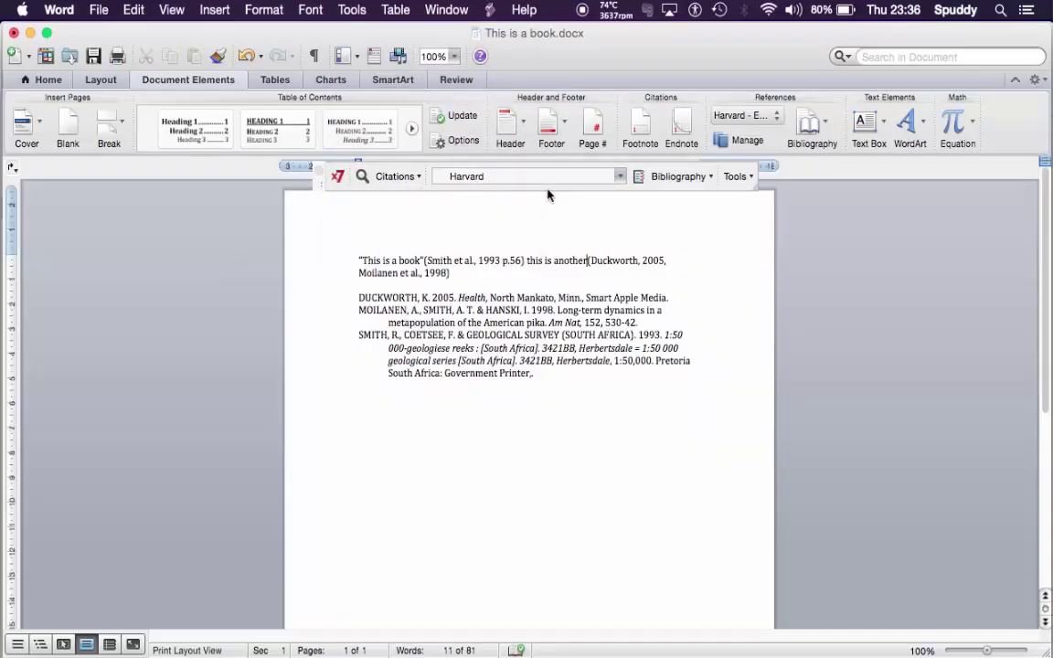
- Switch to EndNote's Online Mode, move all the online references to the trash, and view the Online Trash
{"action": "left_click", "coordinate": [337, 176]}
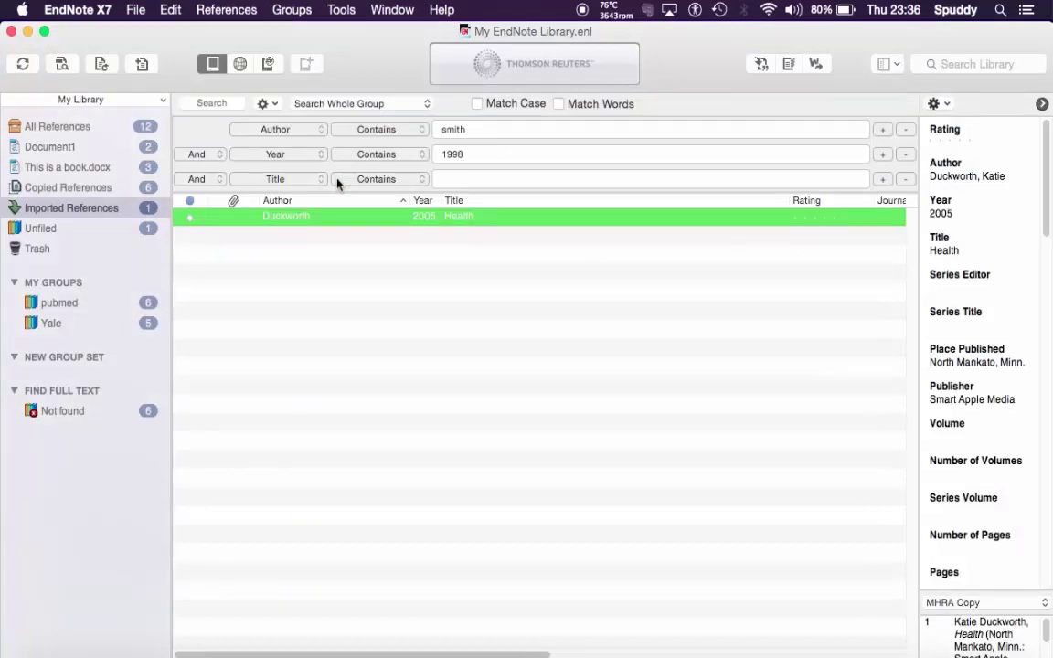
{"action": "left_click", "coordinate": [240, 63]}
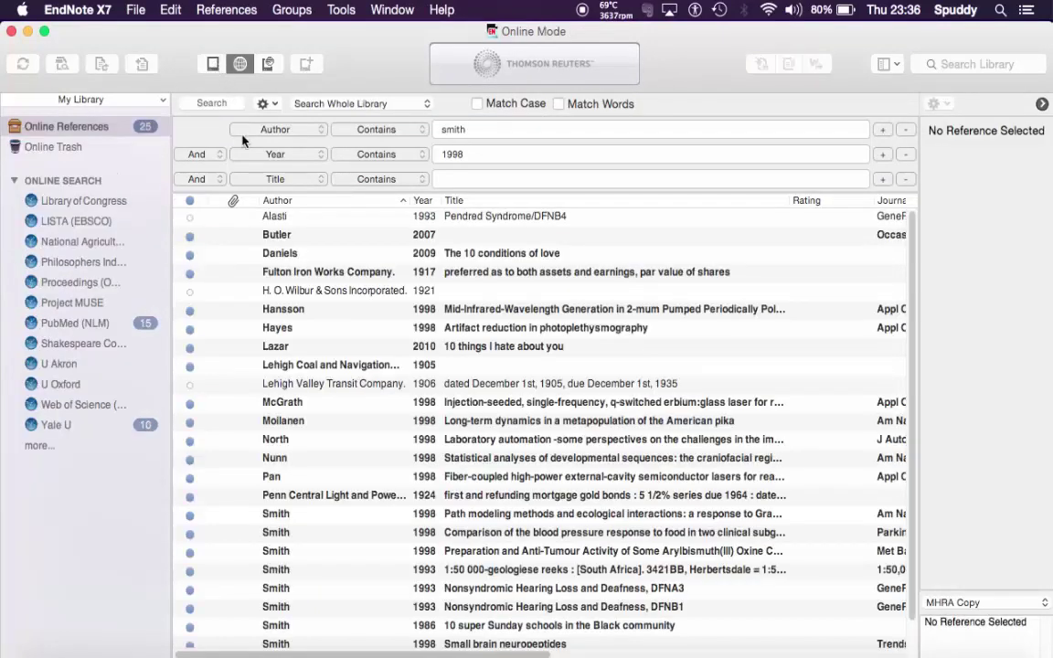
{"action": "left_click", "coordinate": [487, 220]}
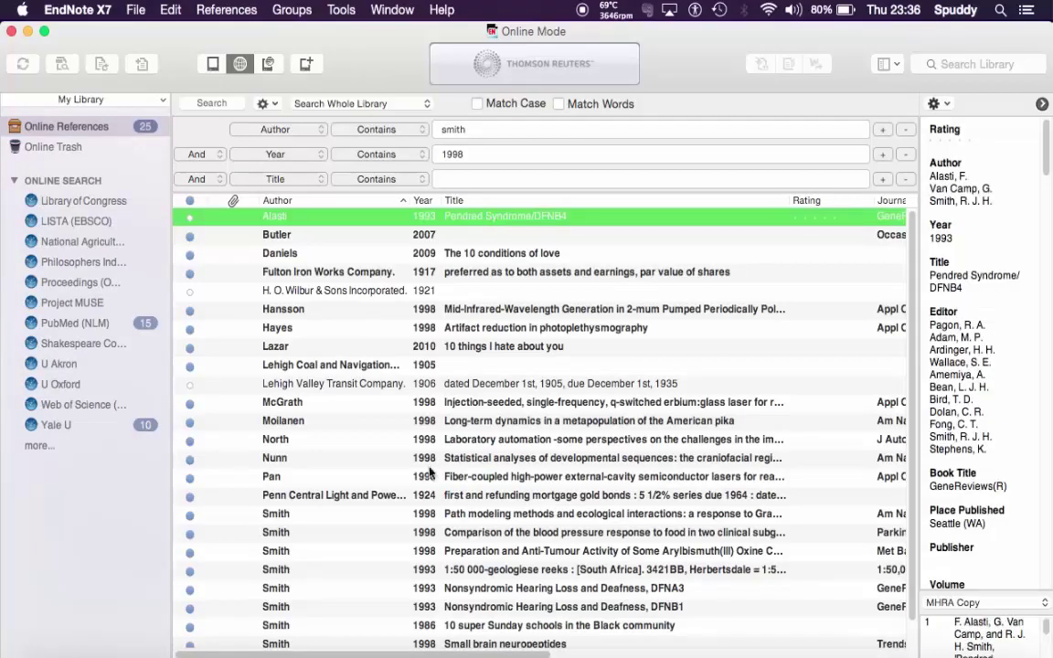
{"action": "scroll", "coordinate": [430, 471], "scroll_direction": "down", "scroll_amount": 3}
{"action": "scroll", "coordinate": [430, 471], "scroll_direction": "up", "scroll_amount": 2}
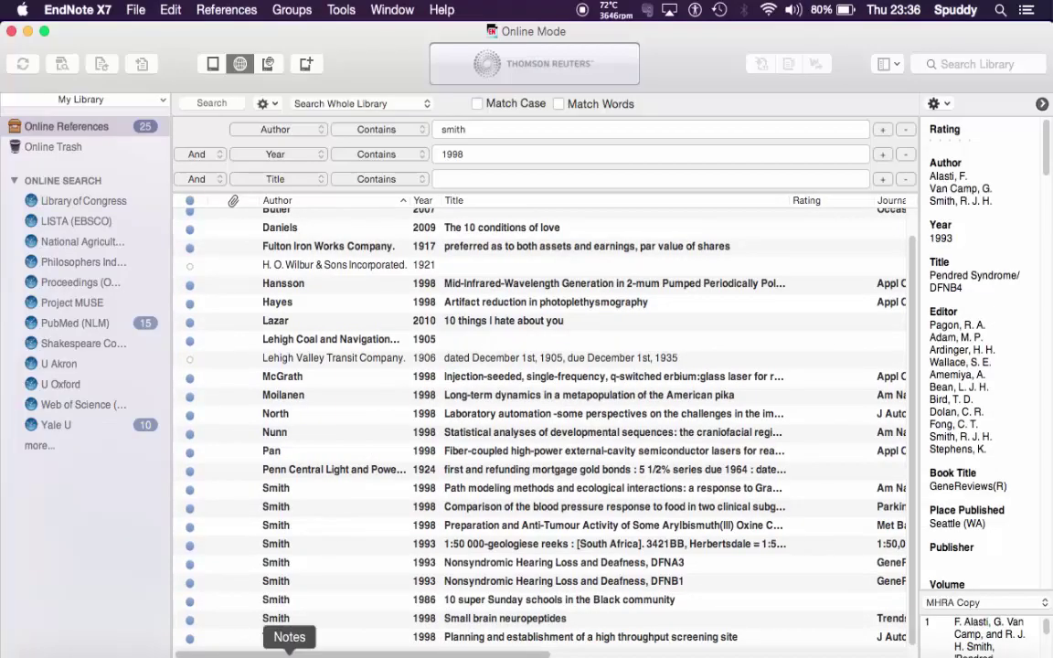
{"action": "left_click", "coordinate": [288, 640], "text": "shift"}
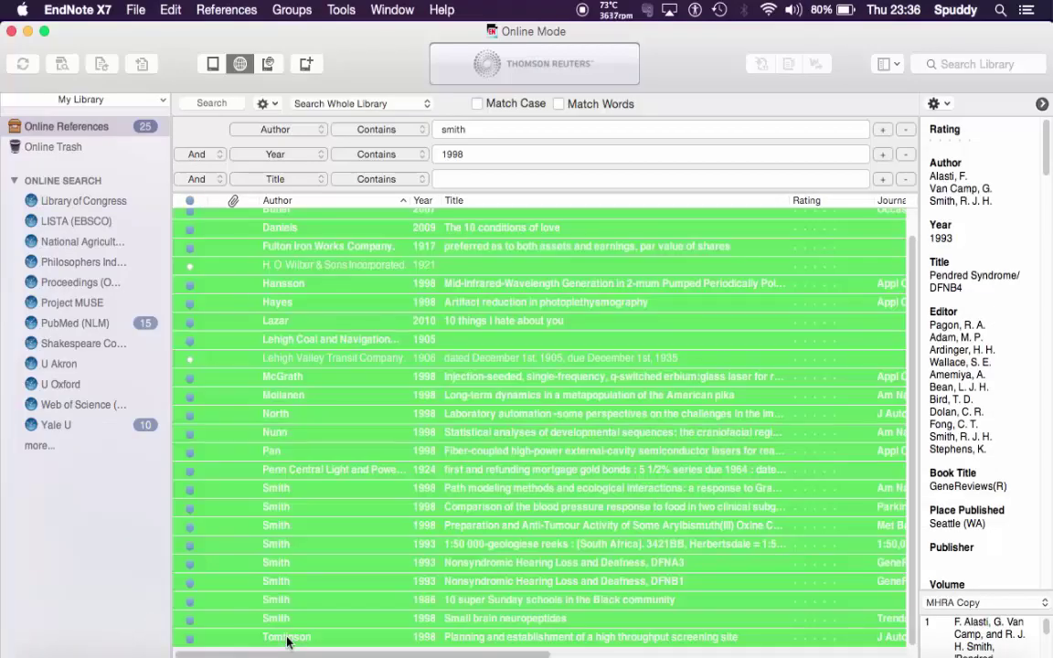
{"action": "key", "text": "super+BackSpace"}
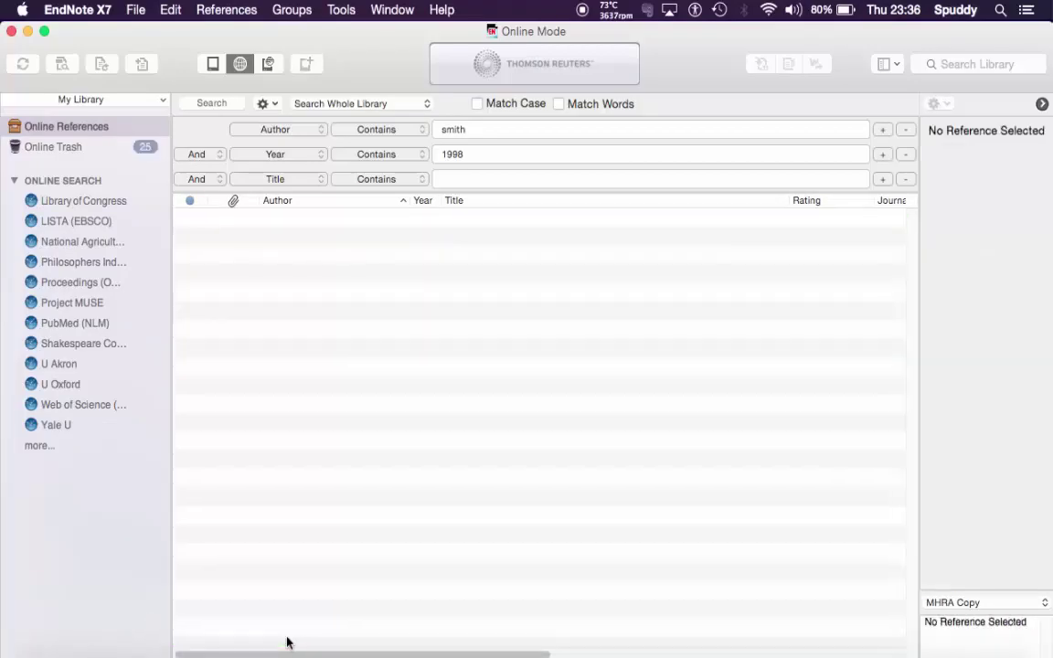
{"action": "left_click", "coordinate": [63, 149]}
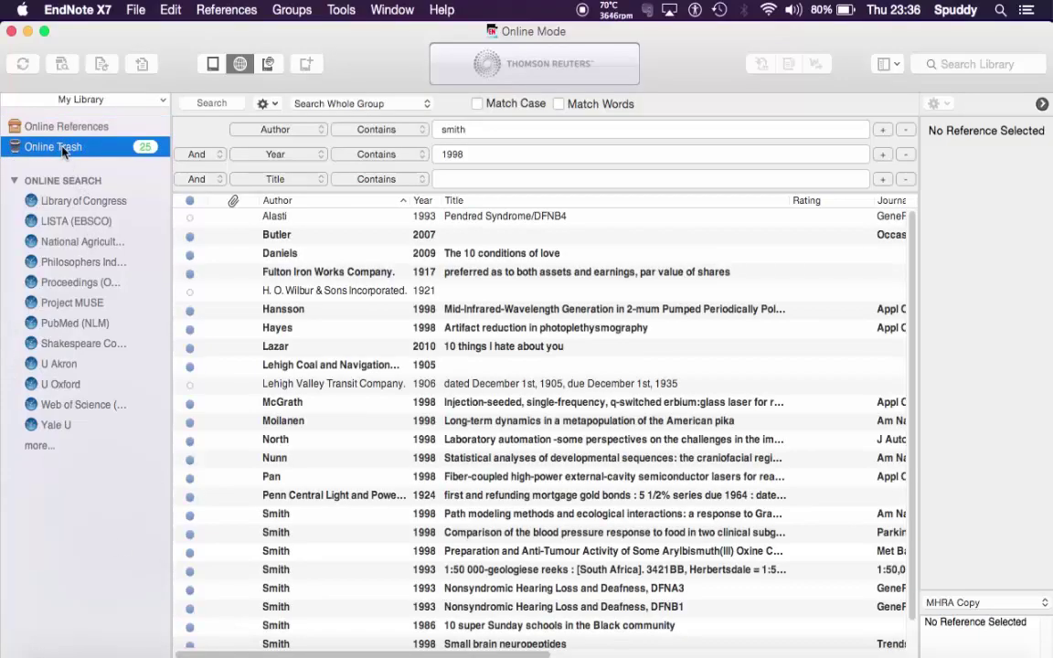
- Return to the Local Library and view the references in the Yale, pubmed and This is a book.docx groups
{"action": "left_click", "coordinate": [214, 64]}
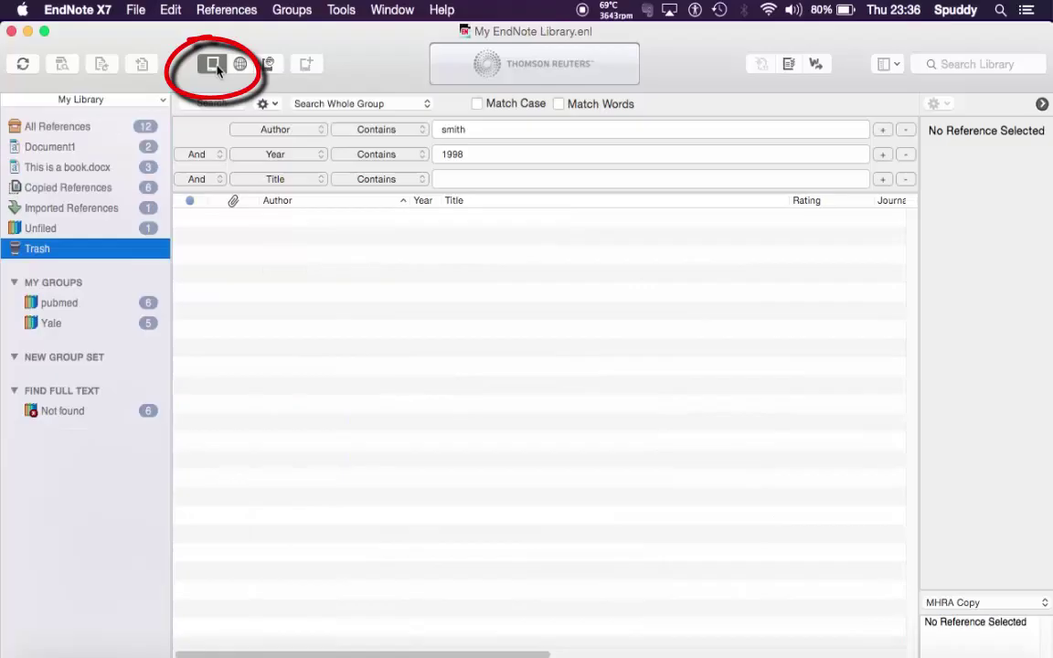
{"action": "left_click", "coordinate": [49, 327]}
{"action": "left_click", "coordinate": [56, 308]}
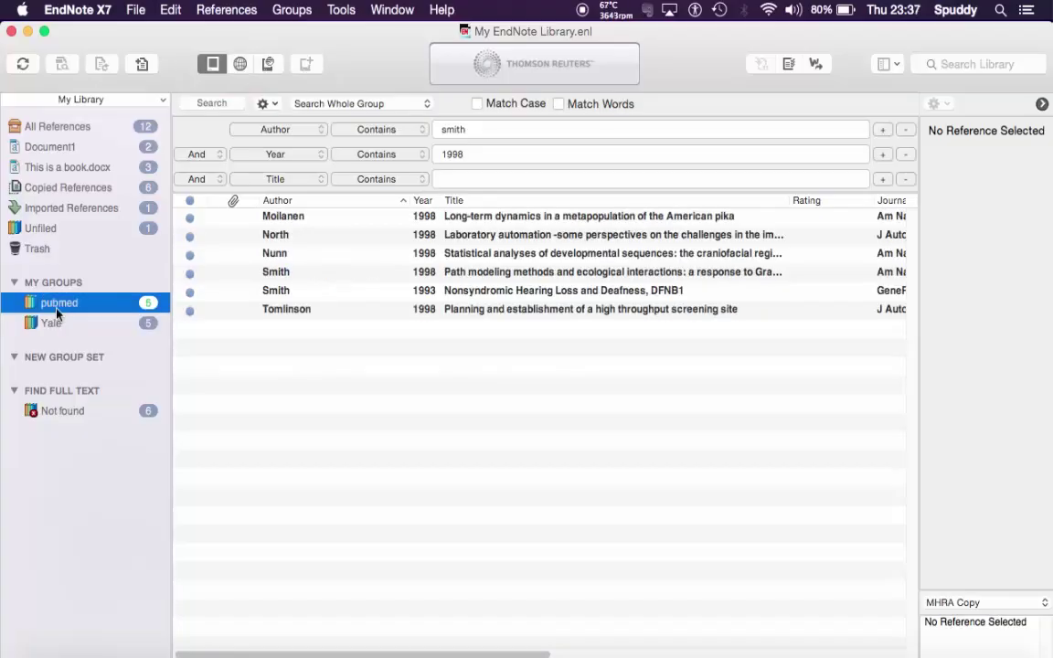
{"action": "left_click", "coordinate": [62, 170]}
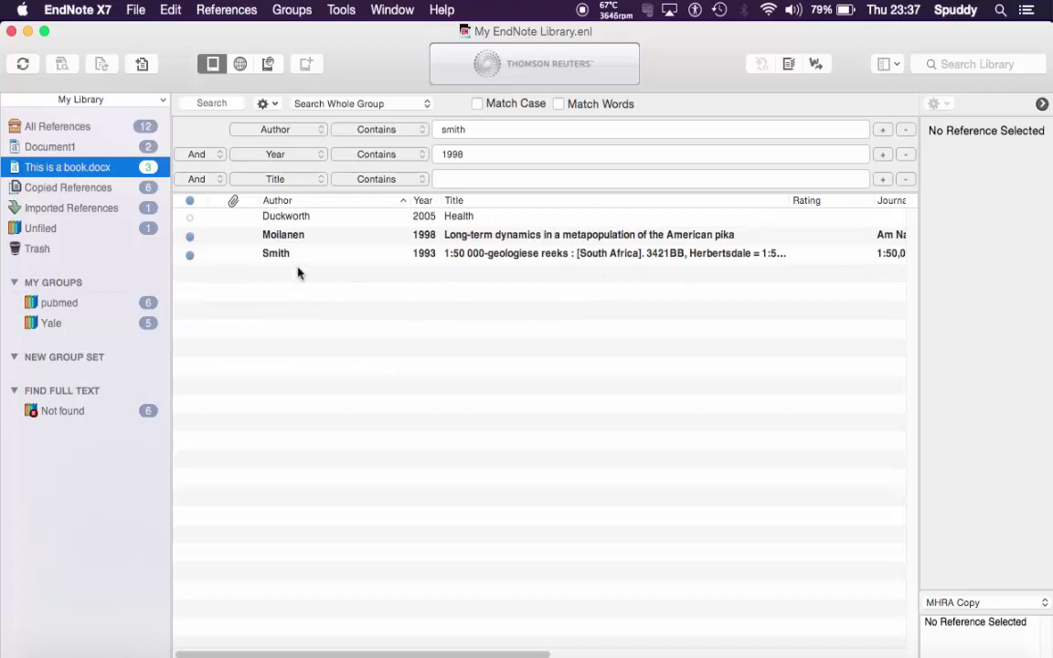
- Open the "Health" reference in the This is a book.docx group, review its fields down to Language, and close it
{"action": "left_click", "coordinate": [359, 219]}
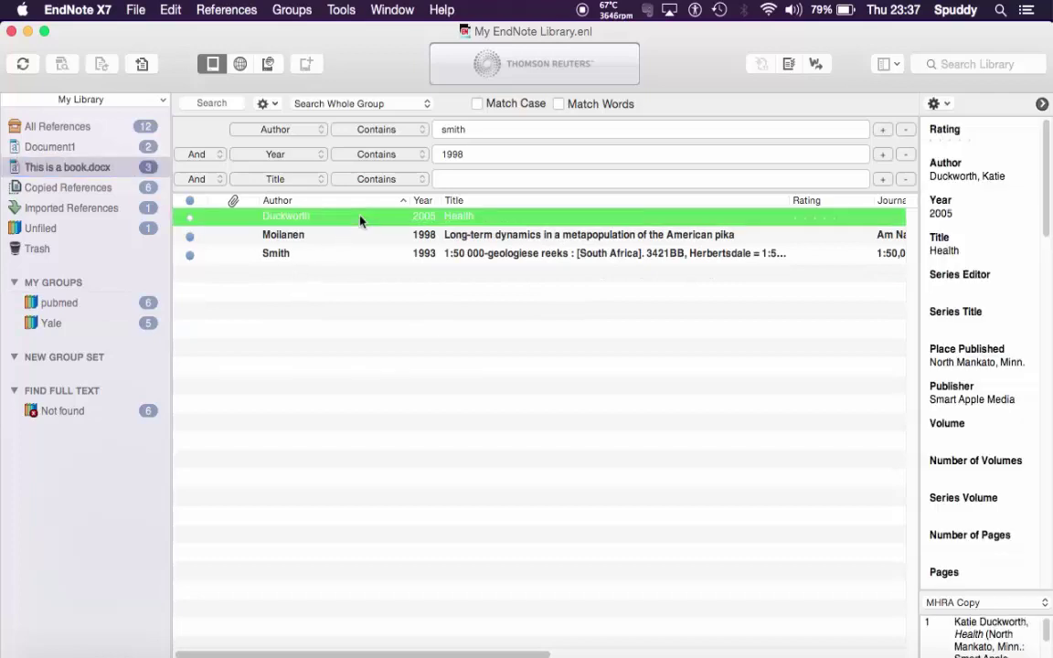
{"action": "double_click", "coordinate": [359, 218]}
{"action": "scroll", "coordinate": [252, 356], "scroll_direction": "down", "scroll_amount": 10}
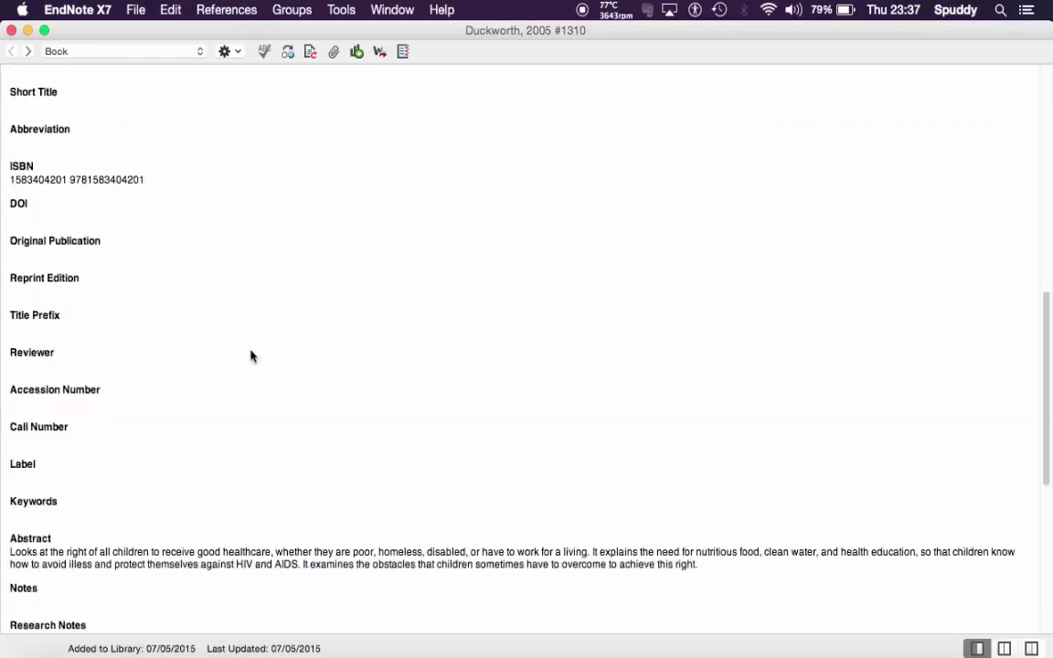
{"action": "scroll", "coordinate": [253, 356], "scroll_direction": "down", "scroll_amount": 10}
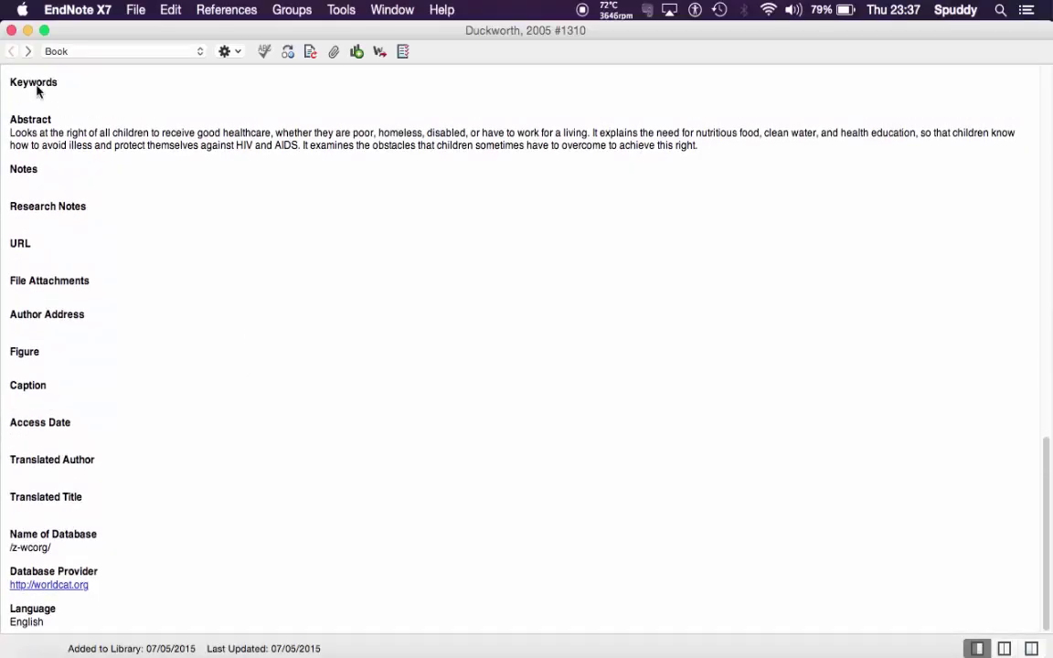
{"action": "left_click", "coordinate": [11, 31]}
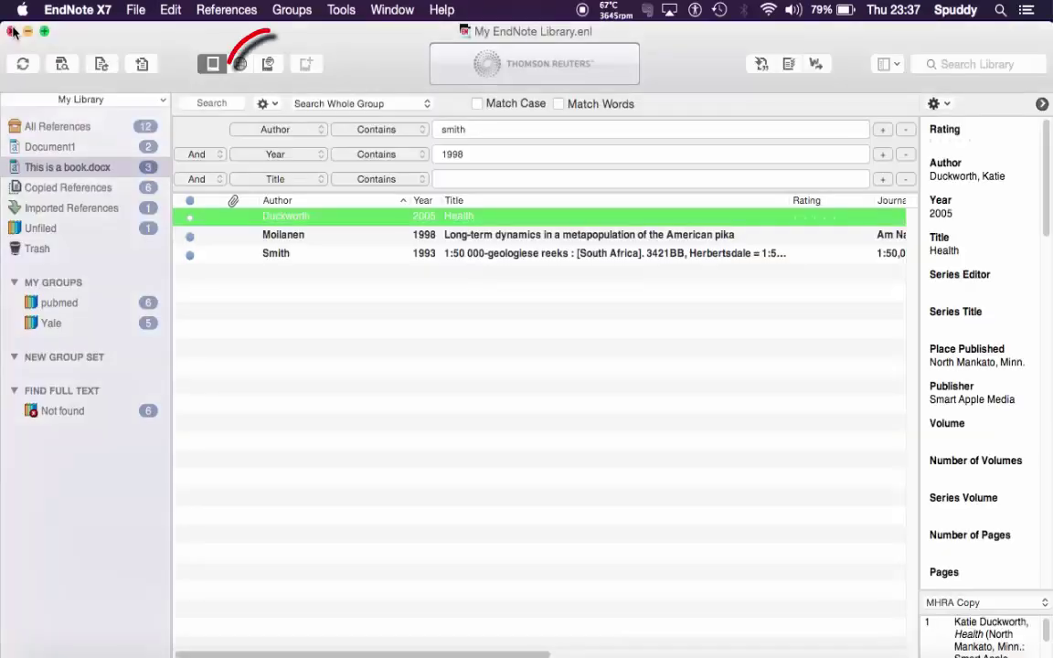
- Switch to Integrated Library & Online Search Mode and view the Yale and pubmed groups alongside the online databases
{"action": "left_click", "coordinate": [268, 65]}
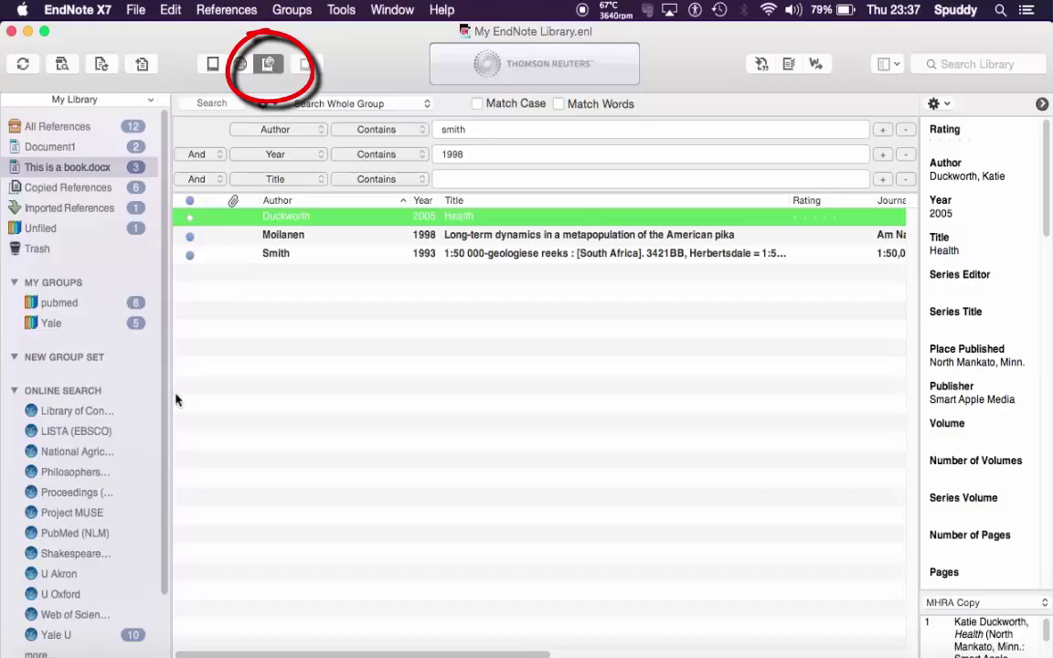
{"action": "left_click", "coordinate": [51, 302]}
{"action": "left_click", "coordinate": [53, 323]}
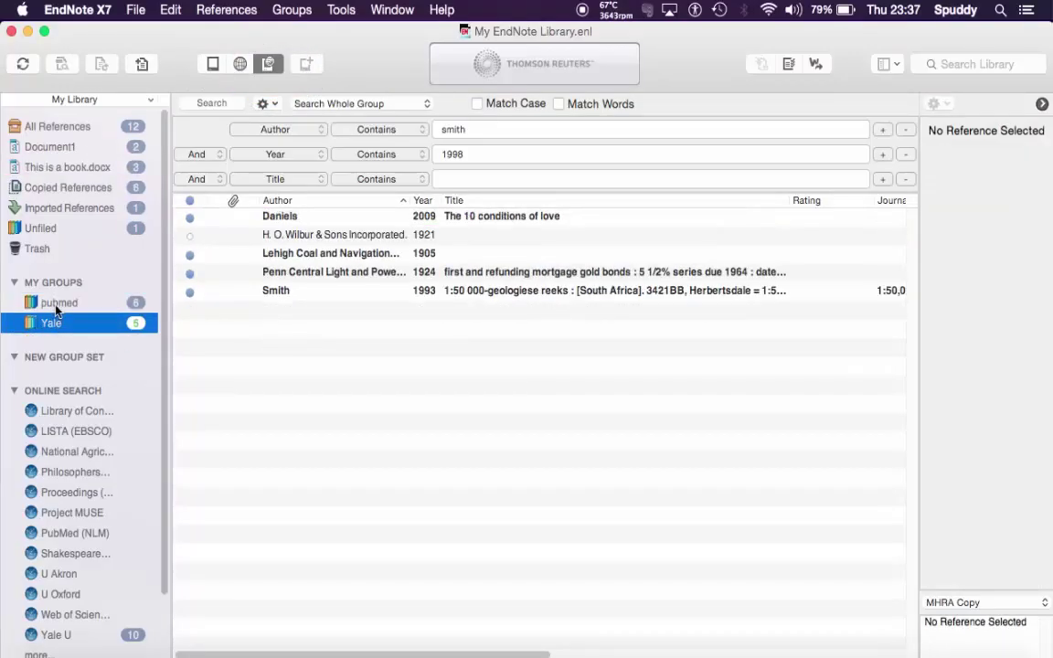
{"action": "left_click", "coordinate": [51, 303]}
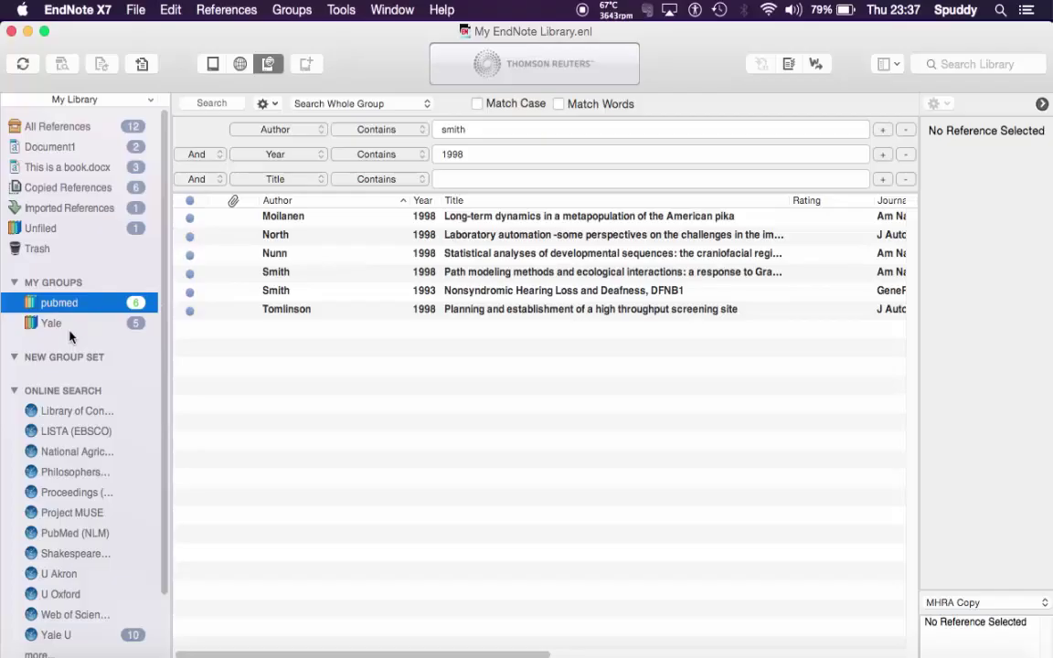
- Show Online Mode again, return to the Local Library, and display the pubmed group
{"action": "left_click", "coordinate": [239, 65]}
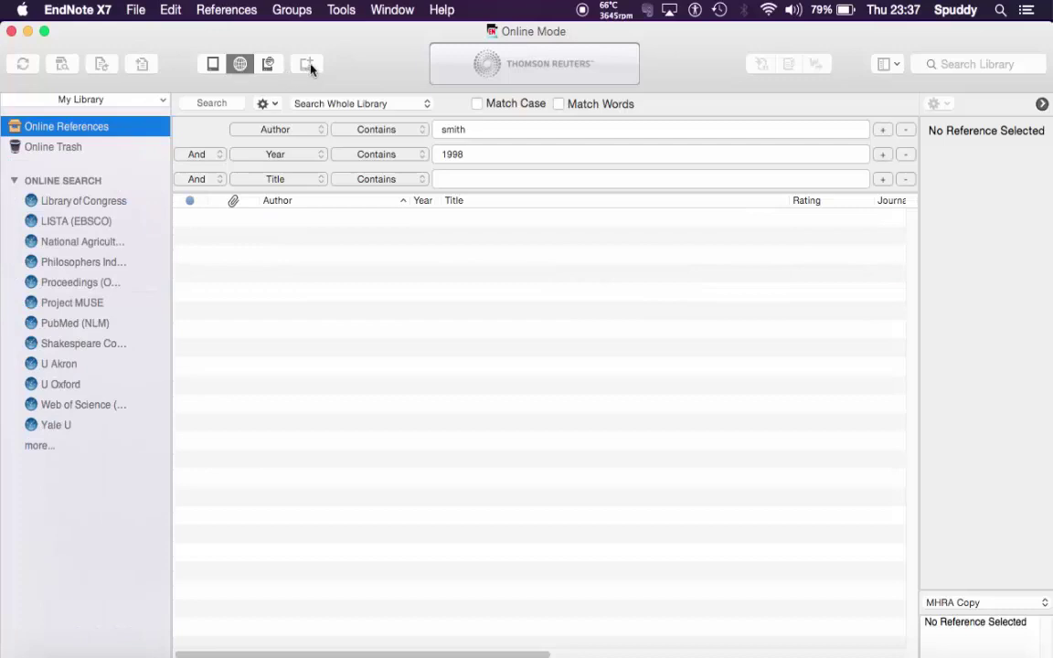
{"action": "left_click", "coordinate": [213, 64]}
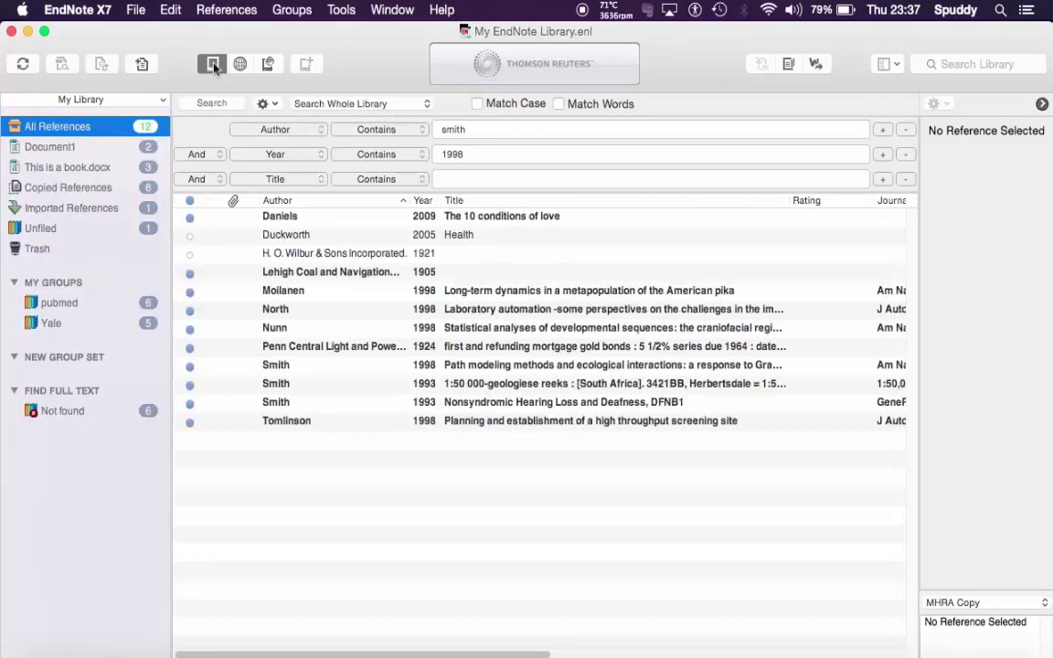
{"action": "left_click", "coordinate": [46, 301]}
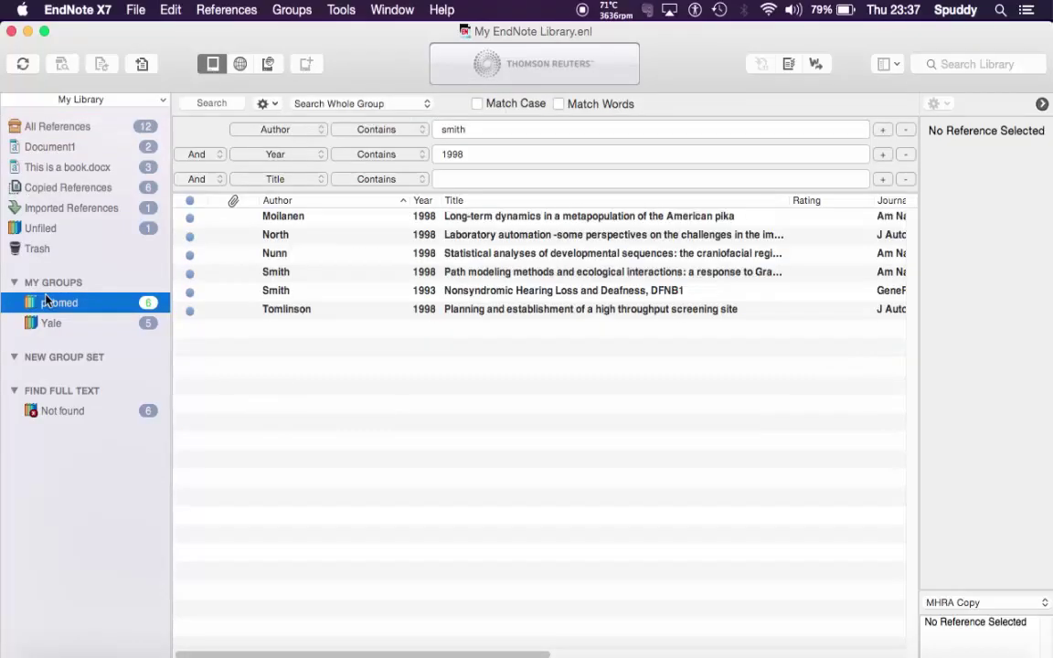